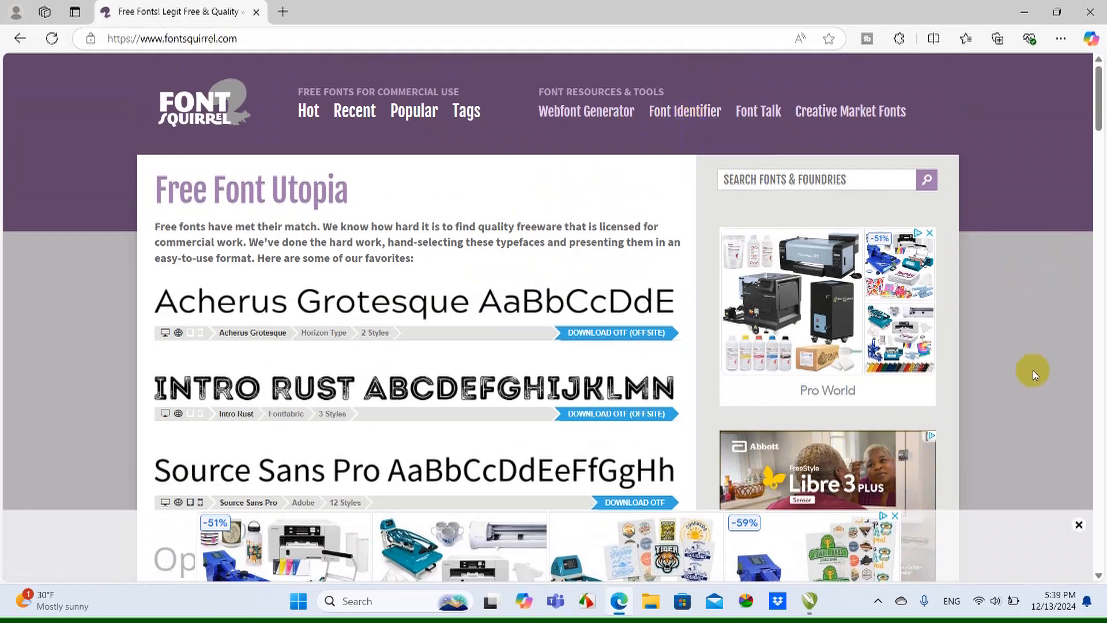
# Switch to the Untitled-1 drawing in CorelDRAW and select the red letter A
pyautogui.moveTo(812, 601)
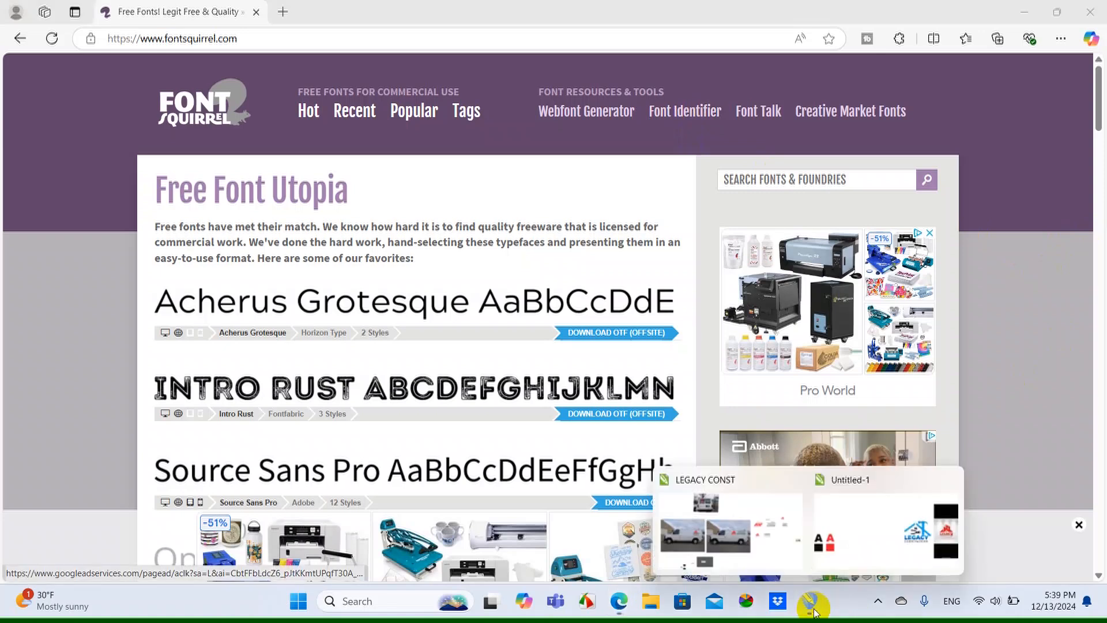
pyautogui.click(851, 541)
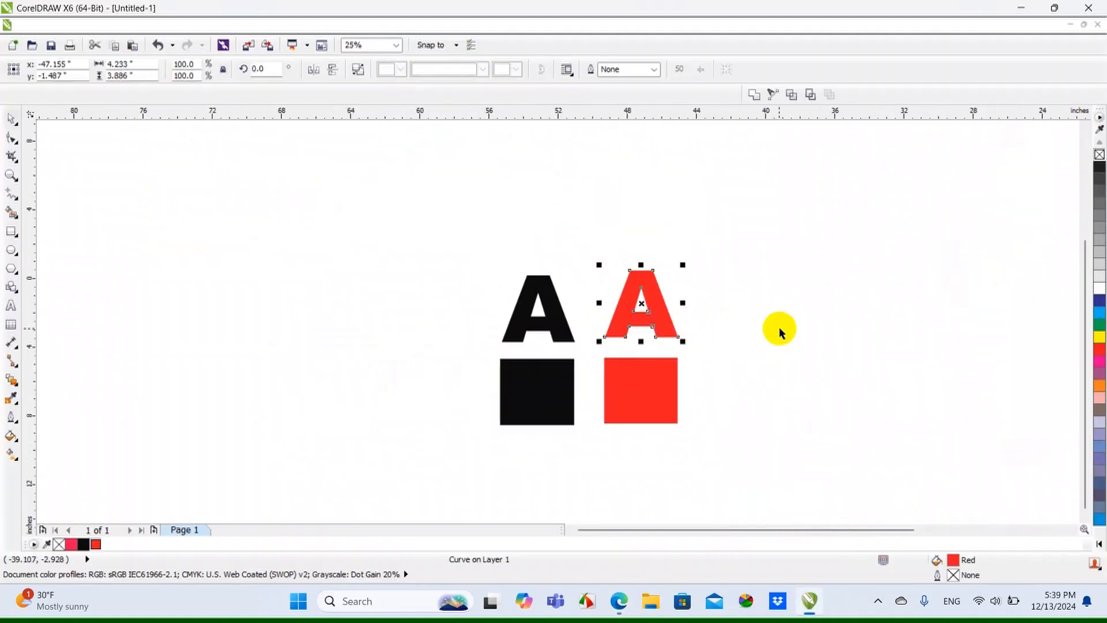
pyautogui.click(779, 327)
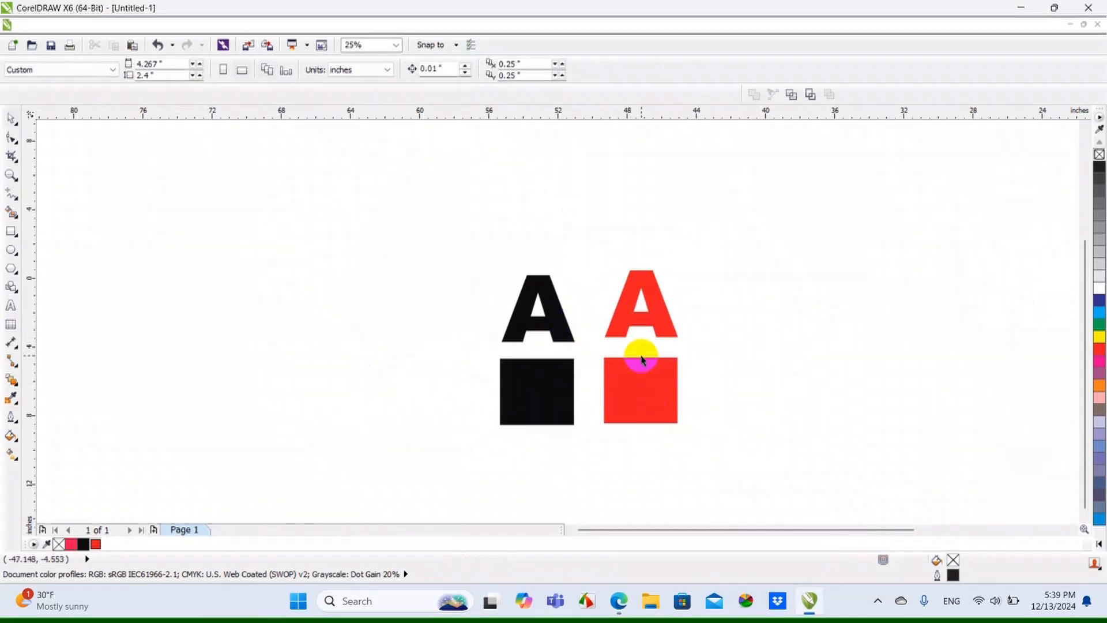
pyautogui.scroll(1, 641, 356)
pyautogui.scroll(-1, 577, 327)
pyautogui.click(626, 295)
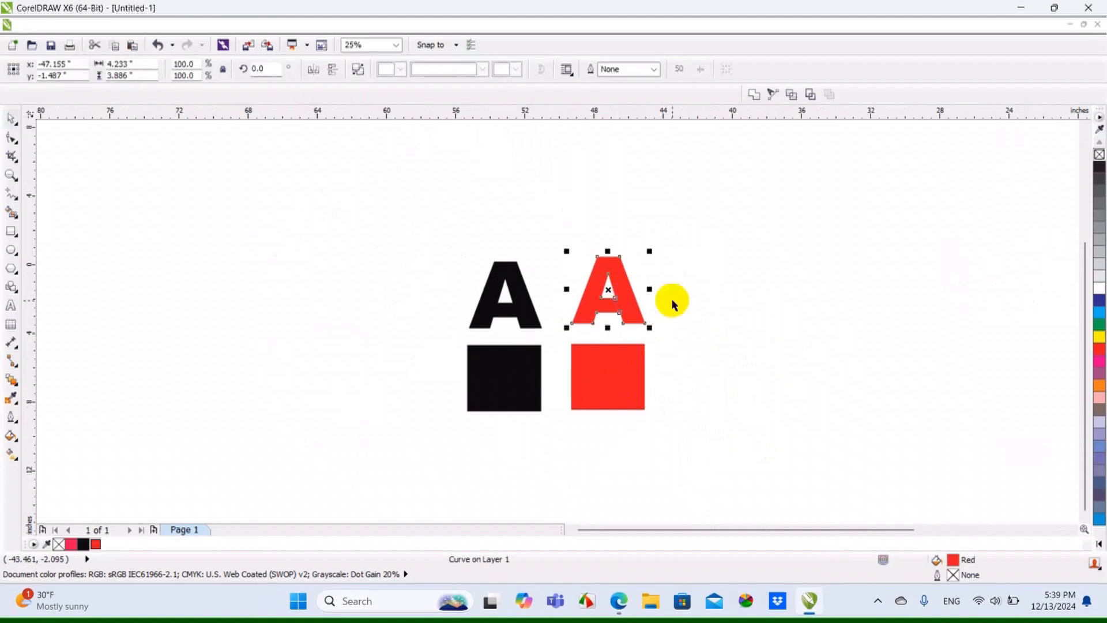
# Move the black letter A and the black square to the left, away from the red letter and square
pyautogui.click(525, 325)
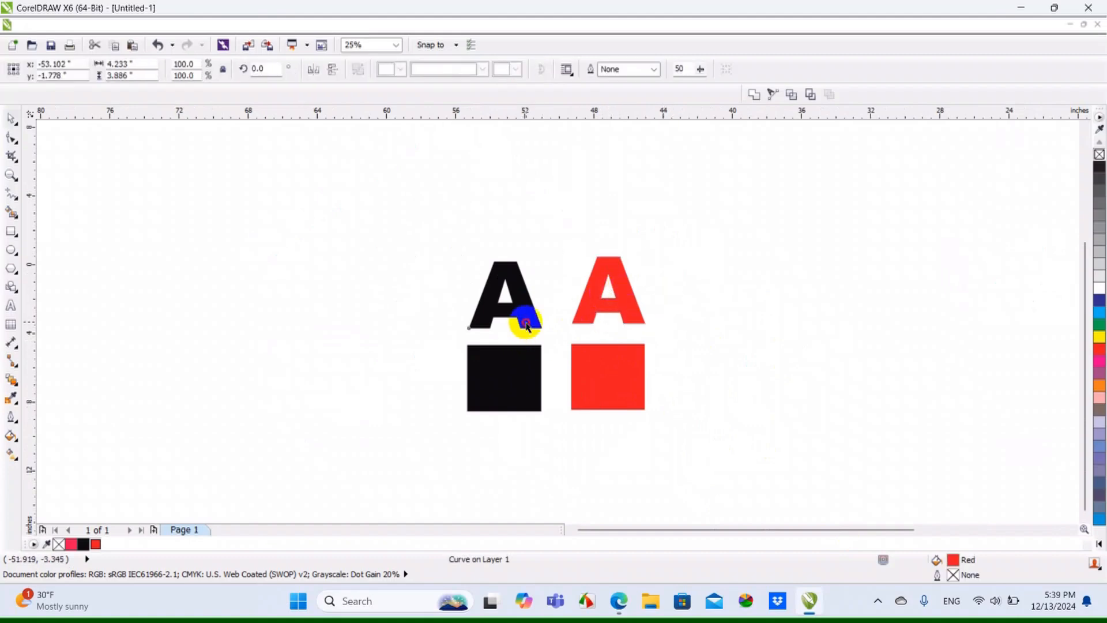
pyautogui.moveTo(529, 314); pyautogui.dragTo(440, 313)
pyautogui.moveTo(499, 375); pyautogui.dragTo(309, 407)
pyautogui.moveTo(441, 316); pyautogui.dragTo(387, 313)
pyautogui.click(431, 312)
# Try appending VBN to the black letter A as editable text, and remove the added letters again
pyautogui.doubleClick(390, 317)
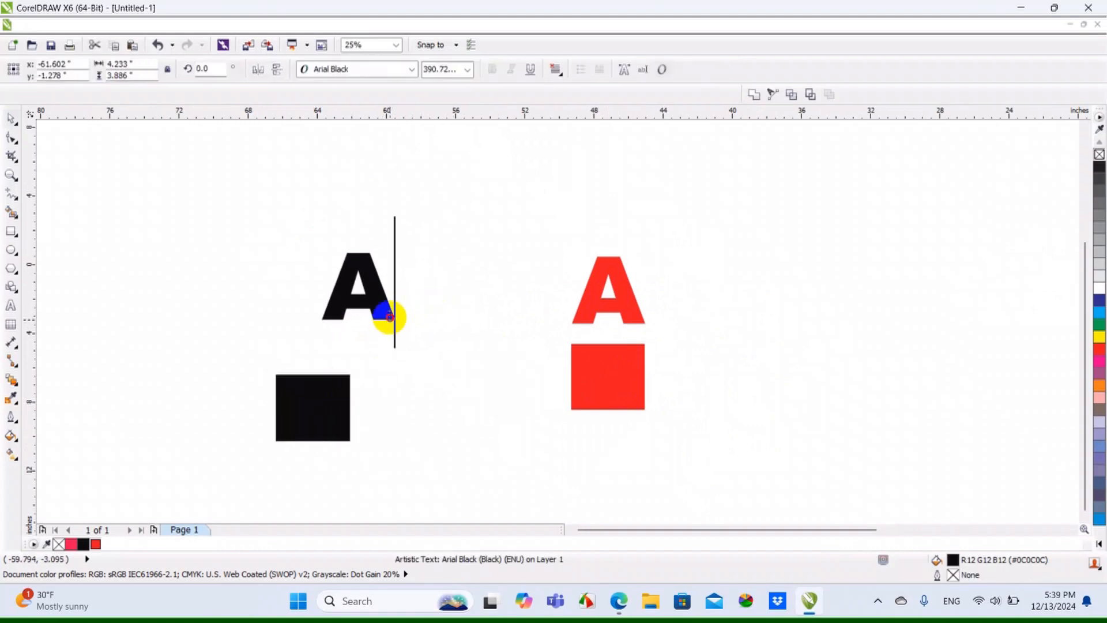
pyautogui.write('VB')
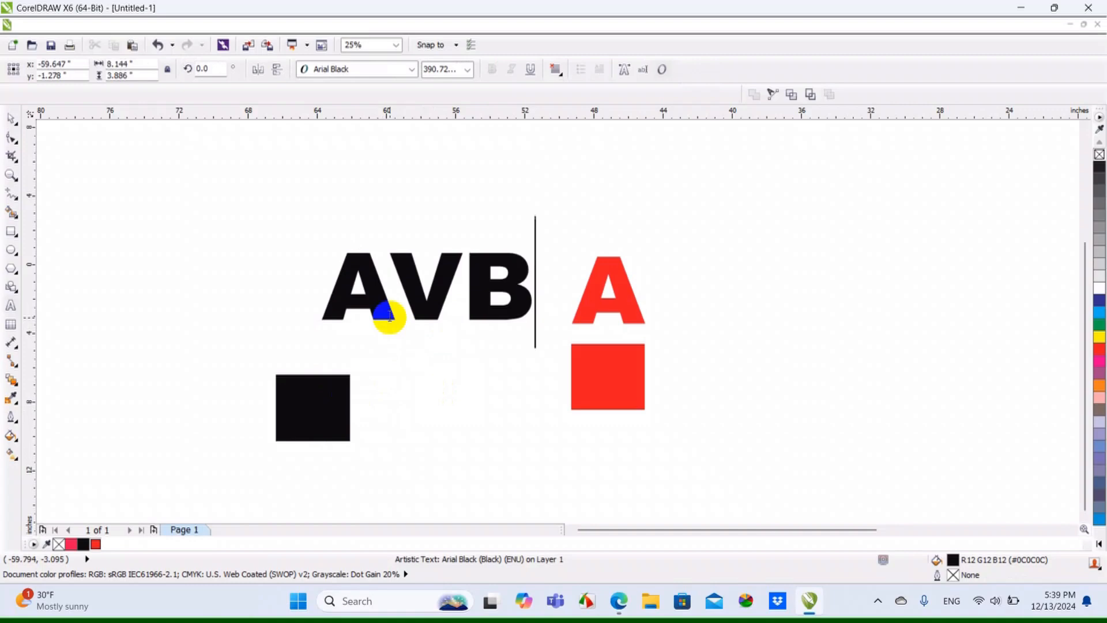
pyautogui.write('N')
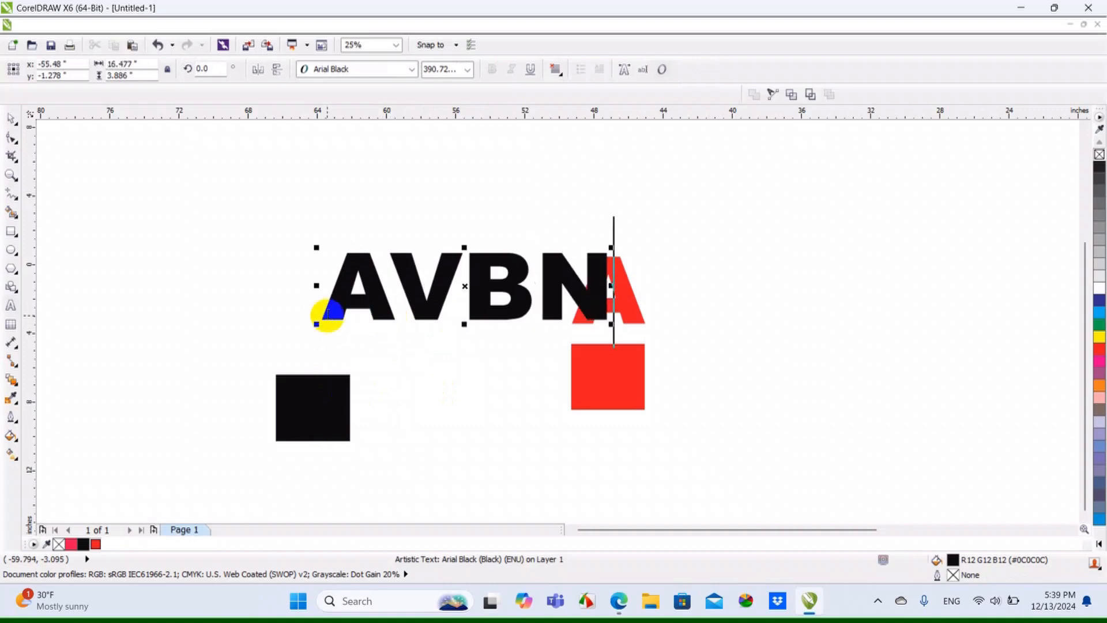
pyautogui.press('BackSpace')
pyautogui.press('BackSpace')
pyautogui.press('BackSpace')
pyautogui.click(11, 120)
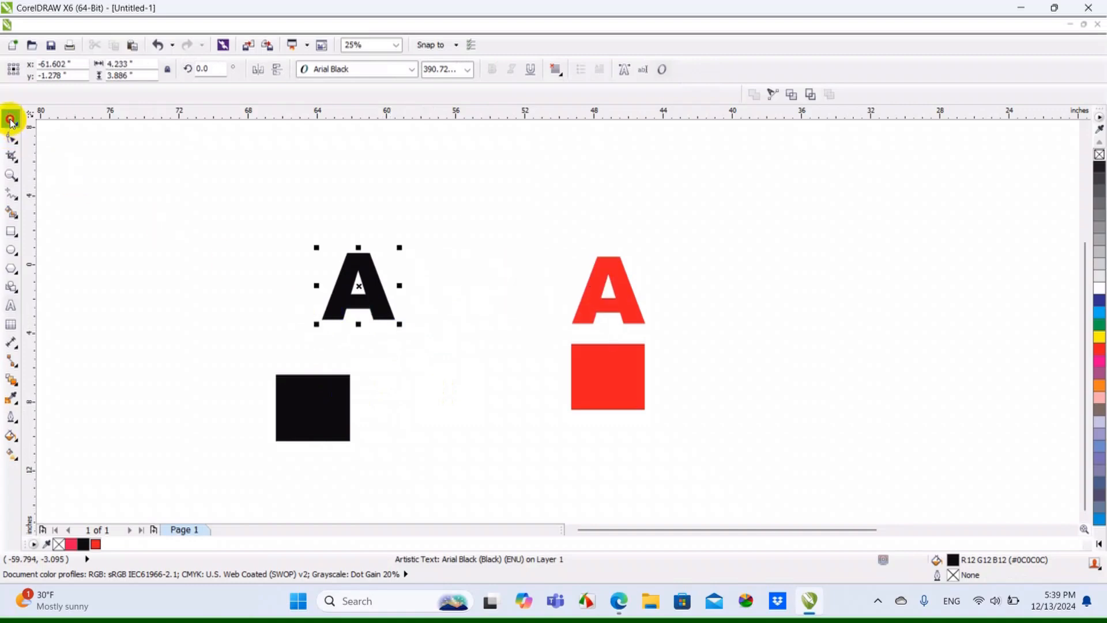
# Try reshaping the red letter A by raising its two top nodes and pulling out its lower-right node, undoing both changes
pyautogui.click(633, 311)
pyautogui.press('F10')
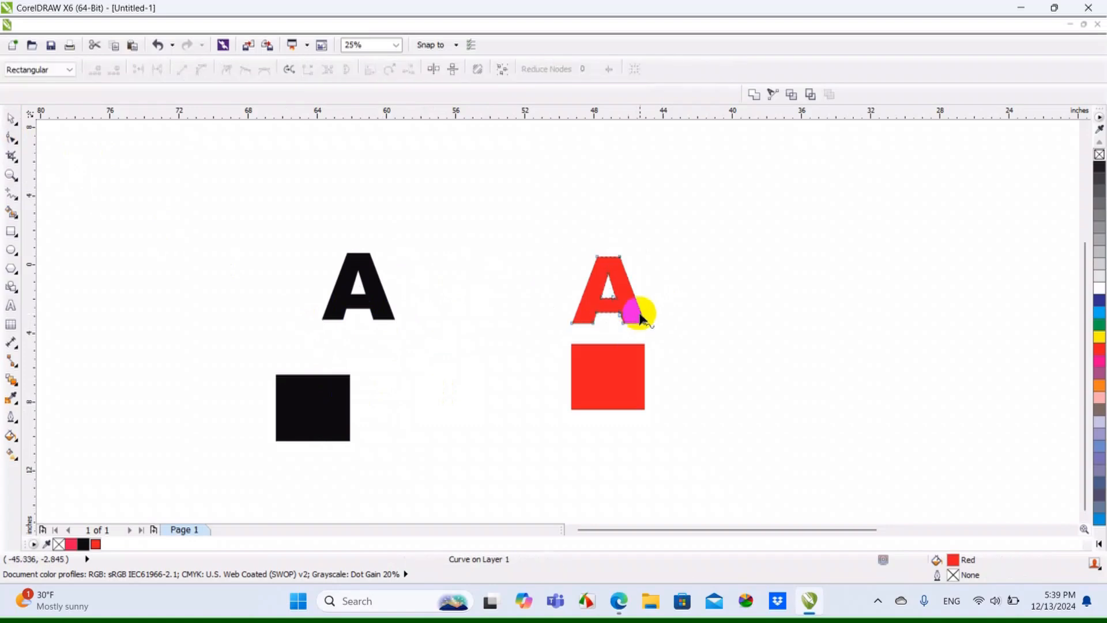
pyautogui.scroll(3, 640, 314)
pyautogui.scroll(-3, 639, 311)
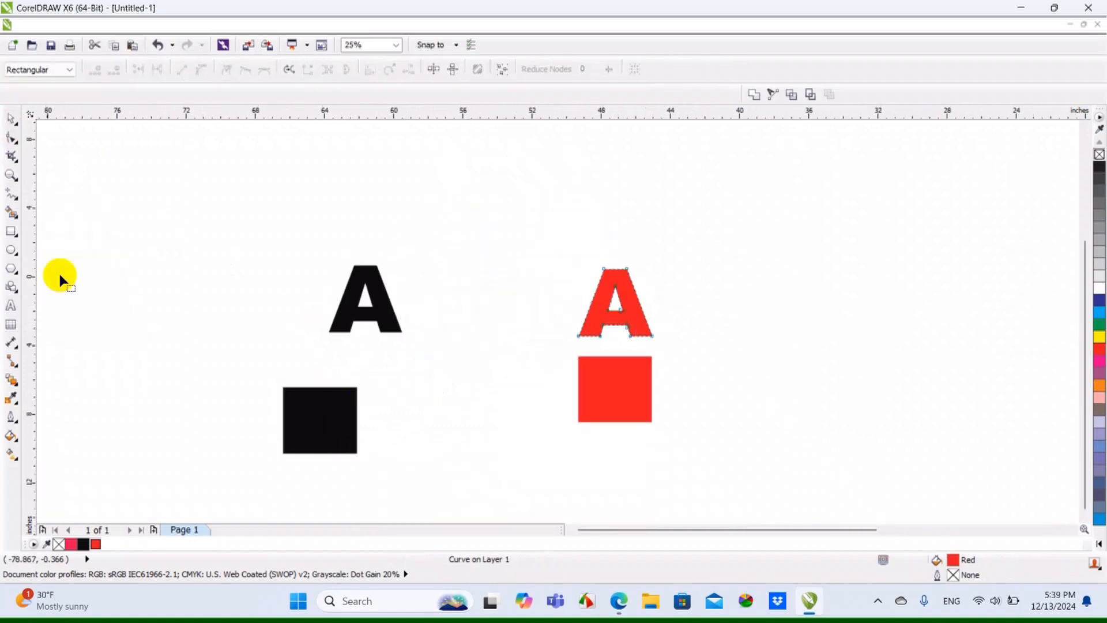
pyautogui.scroll(2, 594, 271)
pyautogui.moveTo(540, 254); pyautogui.dragTo(603, 203)
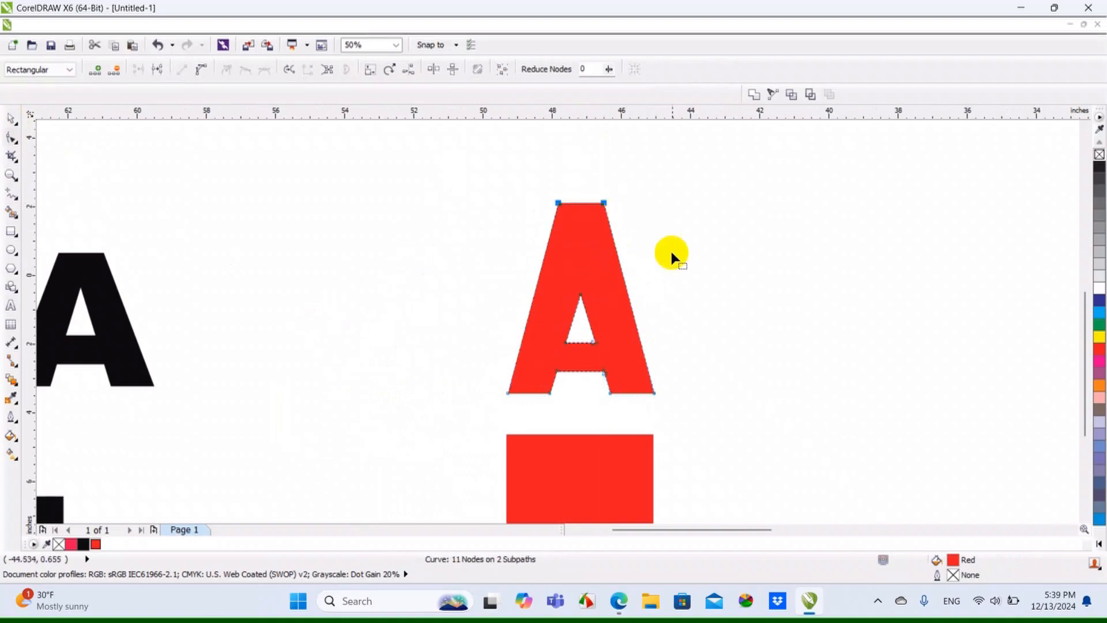
pyautogui.hotkey('ctrl', 'z')
pyautogui.moveTo(652, 394); pyautogui.dragTo(824, 446)
pyautogui.hotkey('ctrl', 'z')
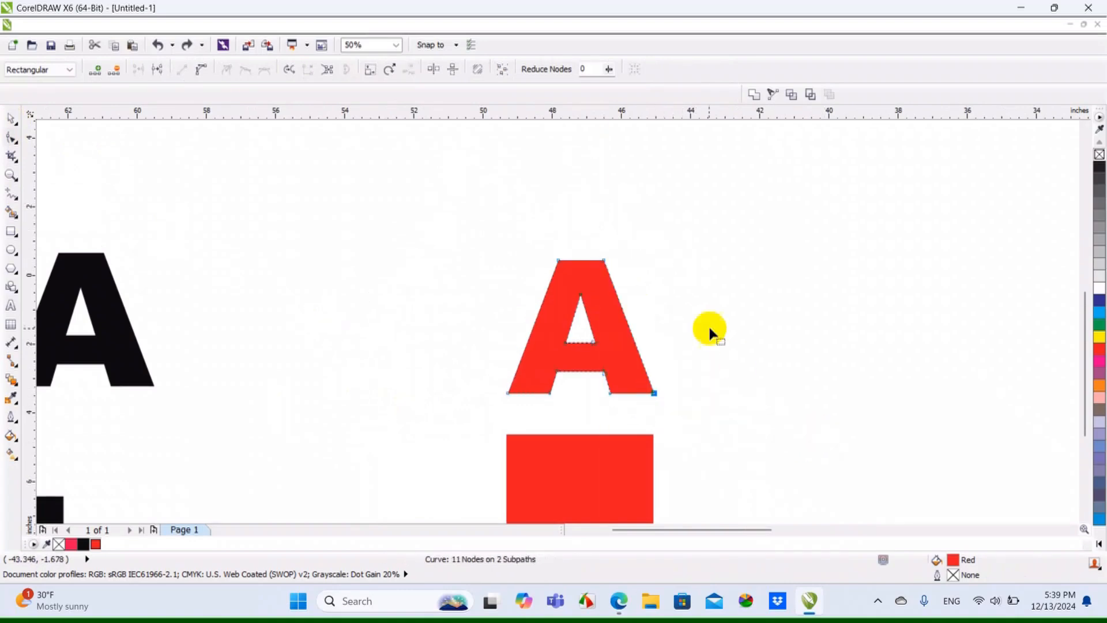
# Try reshaping the red square by moving its two top nodes and pulling out its lower-right node, undoing both changes
pyautogui.scroll(-1, 695, 308)
pyautogui.click(642, 433)
pyautogui.scroll(1, 642, 413)
pyautogui.moveTo(507, 313); pyautogui.dragTo(483, 373)
pyautogui.scroll(1, 544, 343)
pyautogui.moveTo(565, 318); pyautogui.dragTo(528, 278)
pyautogui.scroll(-1, 529, 280)
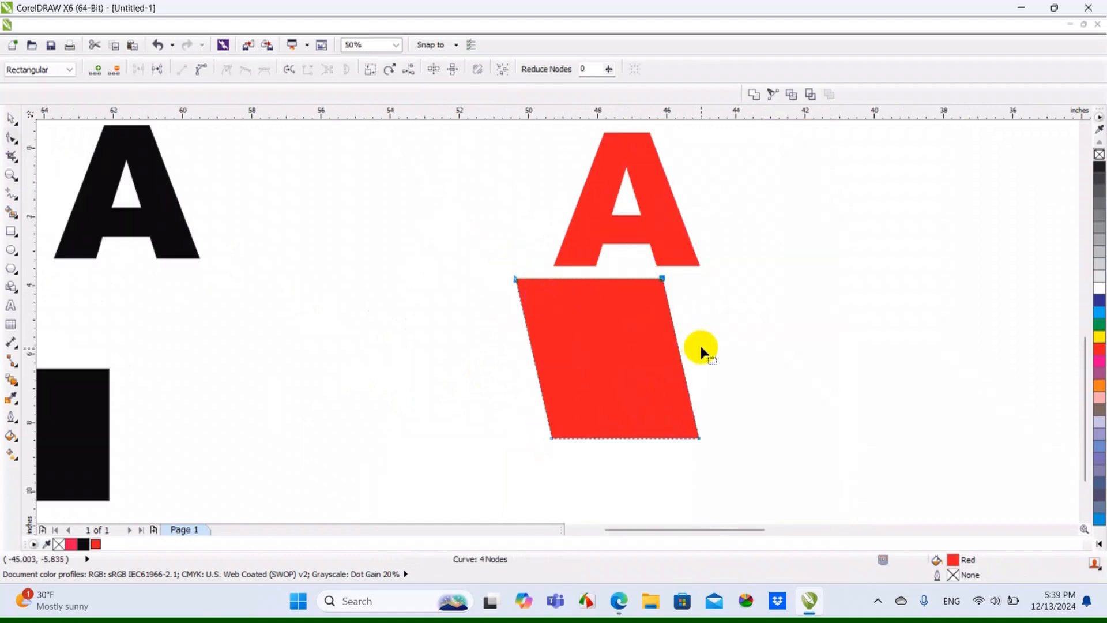
pyautogui.hotkey('ctrl', 'z')
pyautogui.moveTo(699, 438); pyautogui.dragTo(809, 483)
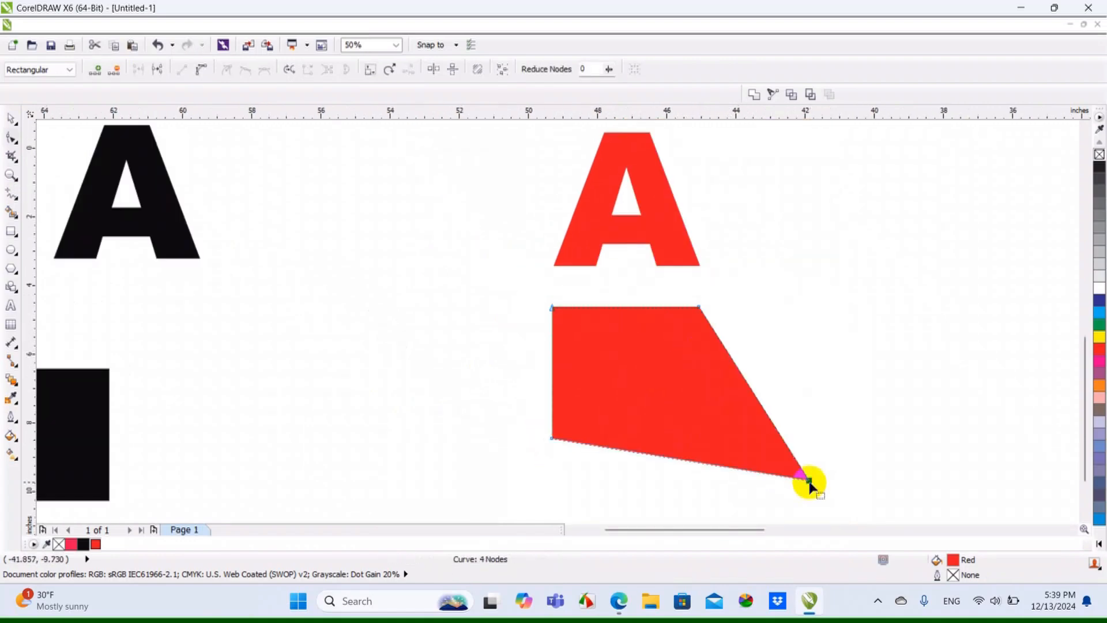
pyautogui.hotkey('ctrl', 'z')
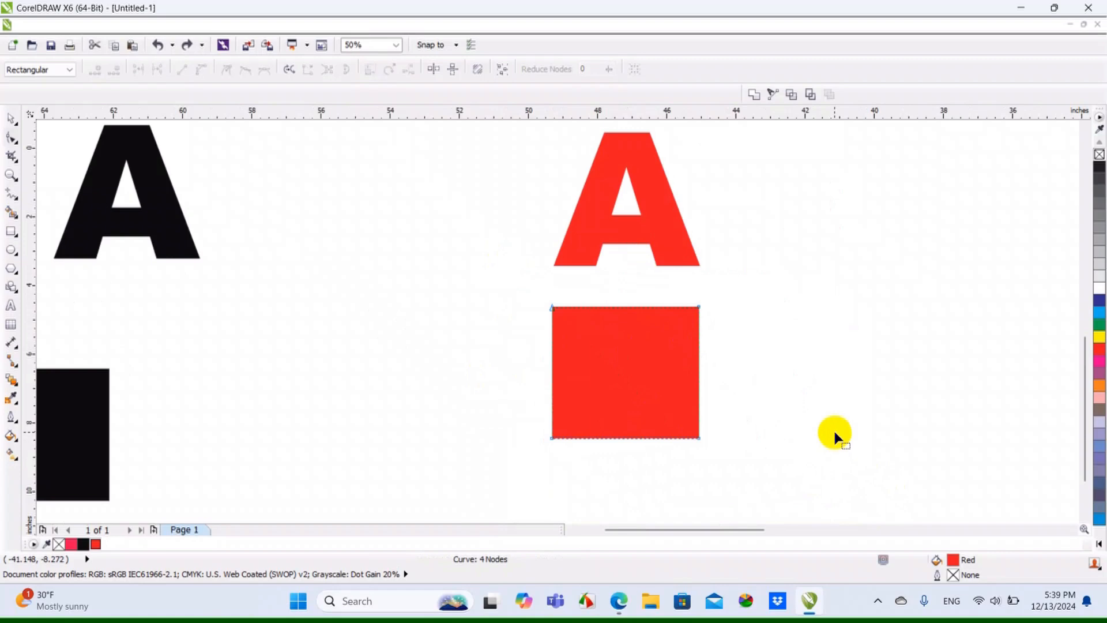
# Try pulling the red square's upper-left node outwards with the Shape tool, and undo it
pyautogui.click(17, 118)
pyautogui.click(647, 363)
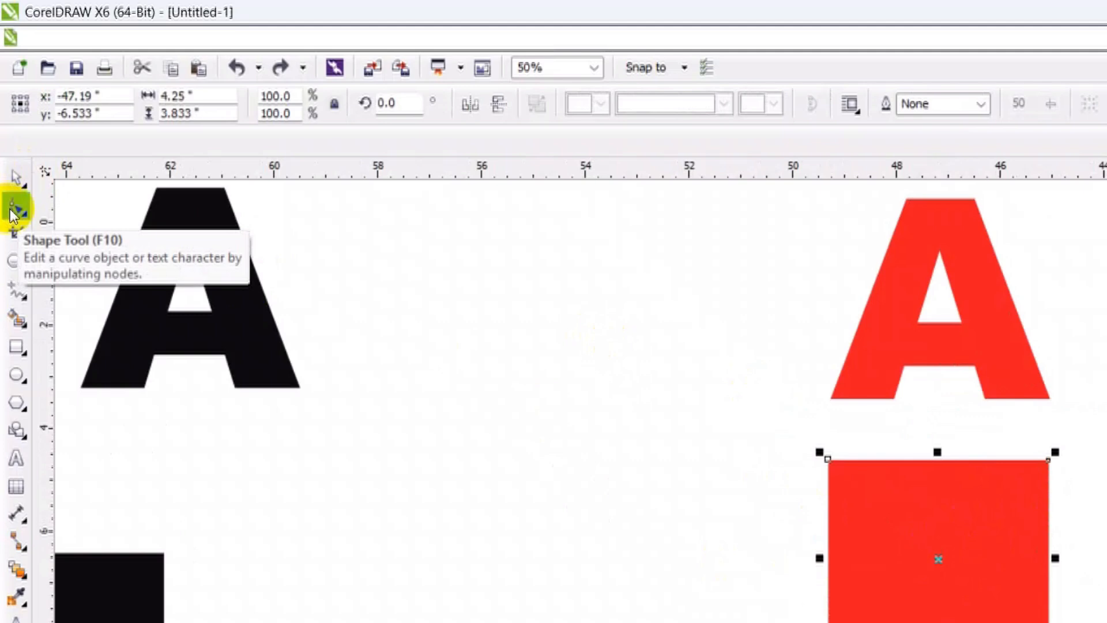
pyautogui.click(7, 141)
pyautogui.click(843, 472)
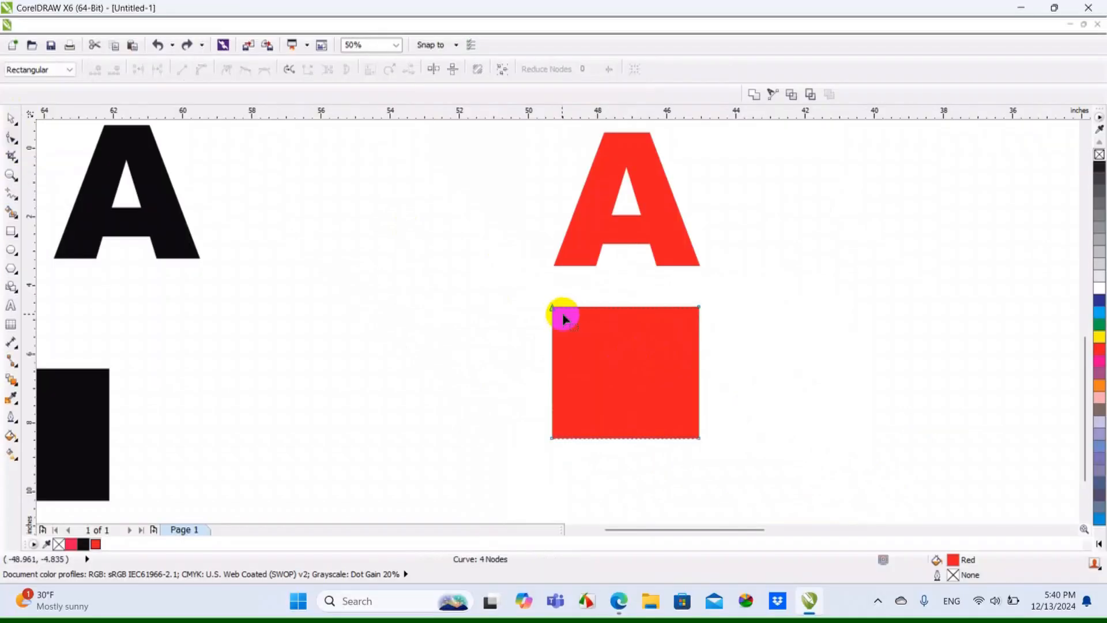
pyautogui.moveTo(554, 308); pyautogui.dragTo(491, 281)
pyautogui.hotkey('ctrl', 'z')
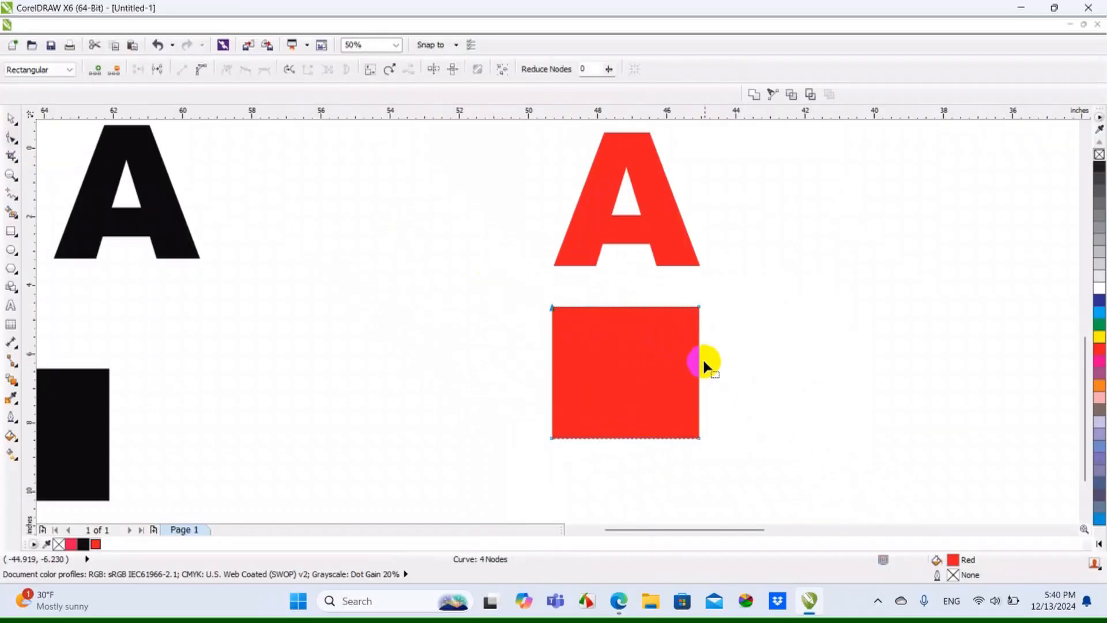
# Try shifting the red square's two top nodes together up and to the left twice, undoing each move
pyautogui.moveTo(749, 283); pyautogui.dragTo(502, 339)
pyautogui.moveTo(554, 309); pyautogui.dragTo(478, 288)
pyautogui.hotkey('ctrl', 'z')
pyautogui.moveTo(759, 299); pyautogui.dragTo(488, 351)
pyautogui.moveTo(553, 306); pyautogui.dragTo(497, 284)
pyautogui.hotkey('ctrl', 'z')
# Move the black square so it sits directly beneath the black letter A
pyautogui.scroll(-1, 748, 362)
pyautogui.click(383, 383)
pyautogui.click(14, 121)
pyautogui.moveTo(413, 365); pyautogui.dragTo(444, 329)
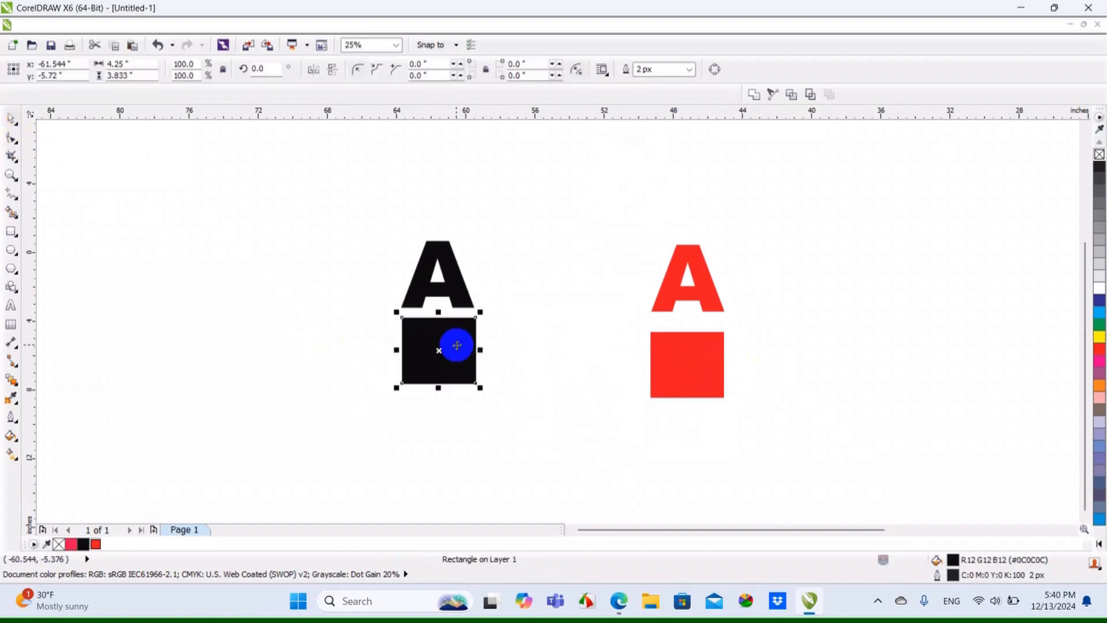
# Try reshaping the unconverted black square from its upper-left corner with the Shape tool, and undo the change
pyautogui.scroll(1, 443, 329)
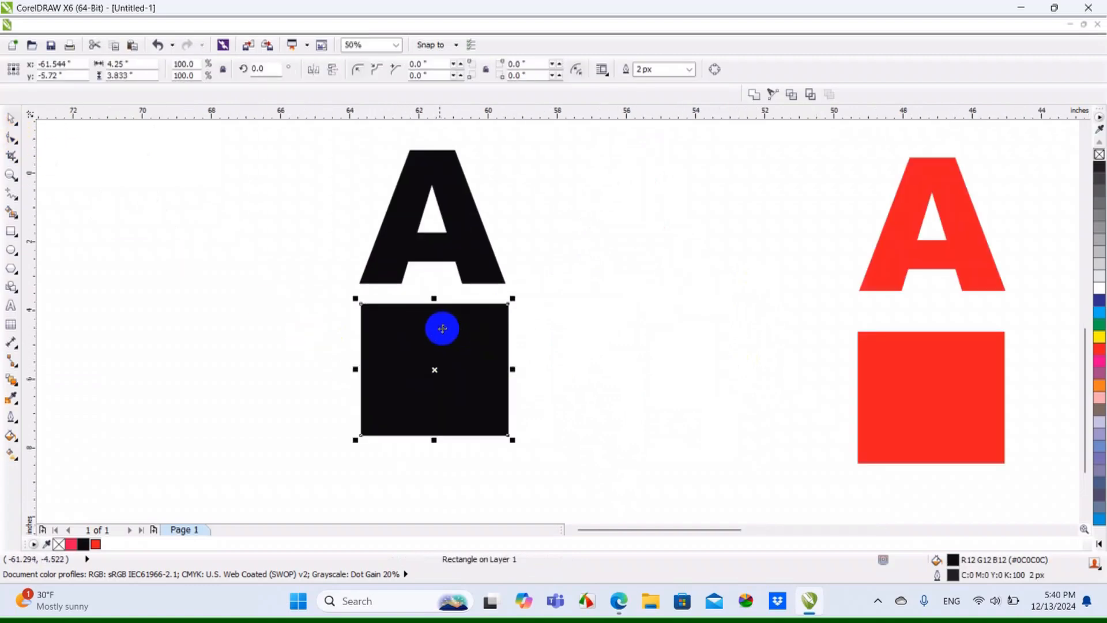
pyautogui.click(15, 143)
pyautogui.moveTo(358, 304); pyautogui.dragTo(501, 394)
pyautogui.hotkey('ctrl', 'z')
pyautogui.click(16, 122)
pyautogui.click(564, 317)
# Move the black square slightly lower beneath the black letter A, and select the red letter A
pyautogui.moveTo(467, 360); pyautogui.dragTo(460, 384)
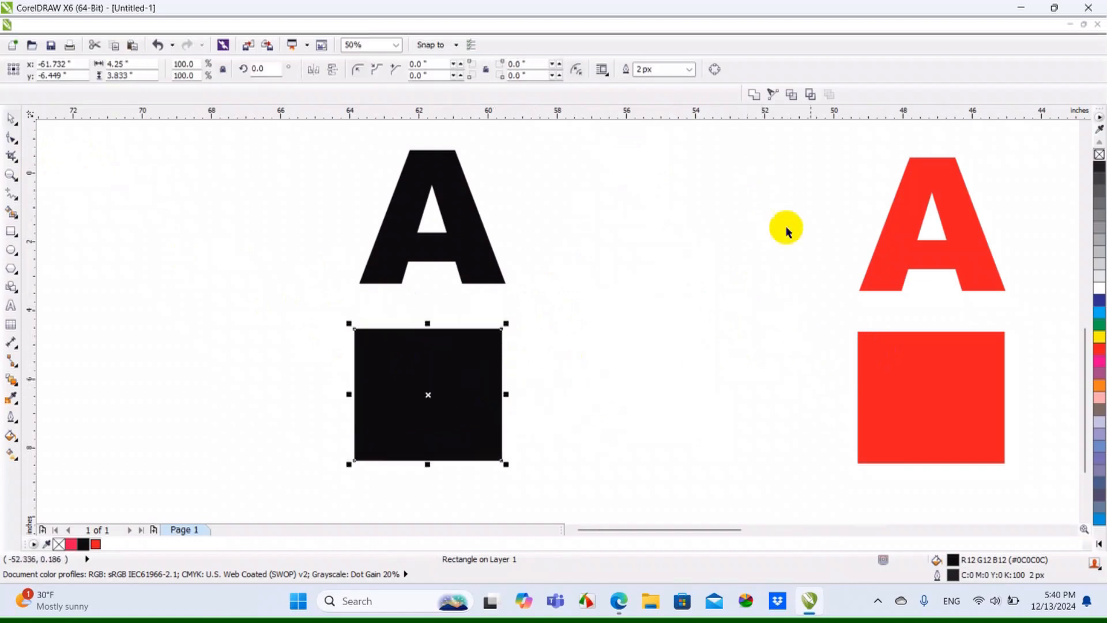
pyautogui.click(905, 388)
pyautogui.click(895, 255)
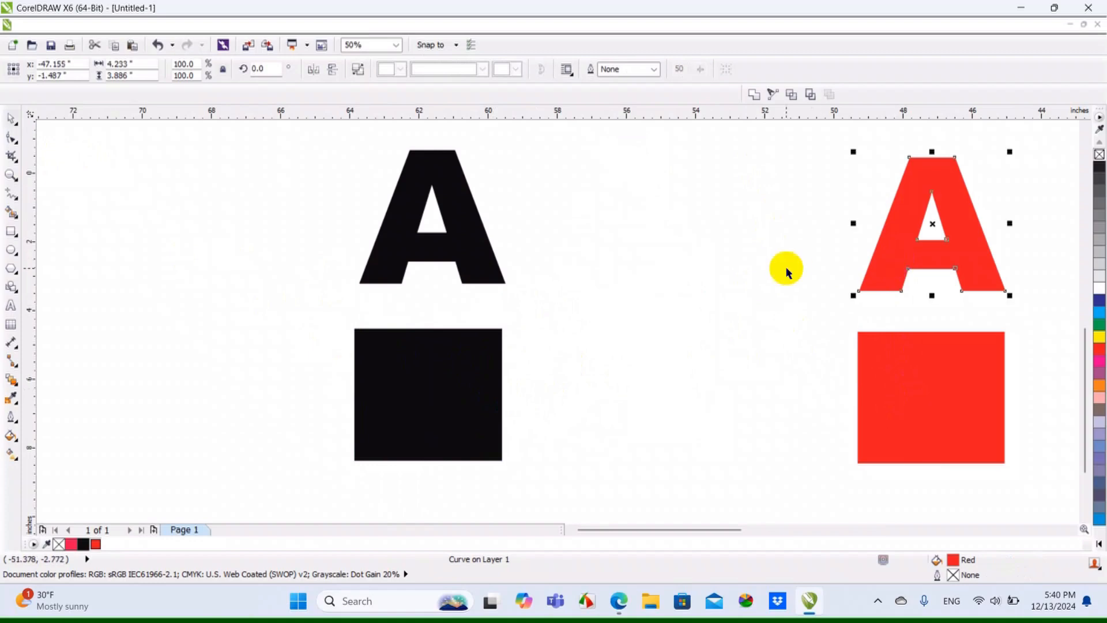
# Delete both sample letters and both squares from the drawing
pyautogui.scroll(-2, 554, 297)
pyautogui.scroll(-2, 410, 279)
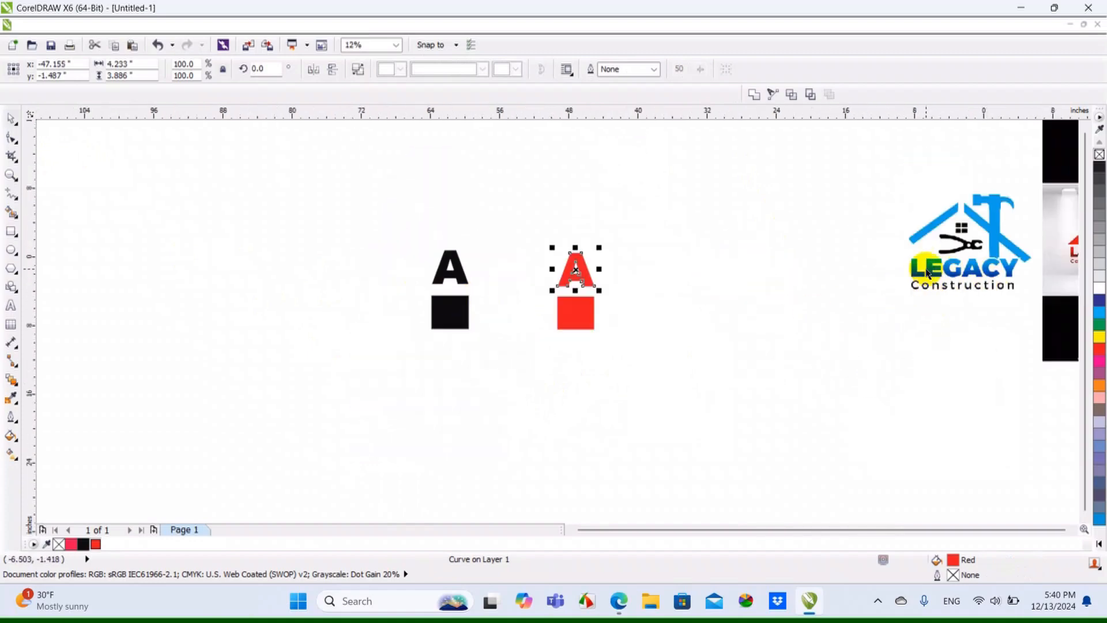
pyautogui.scroll(2, 926, 271)
pyautogui.scroll(-2, 943, 268)
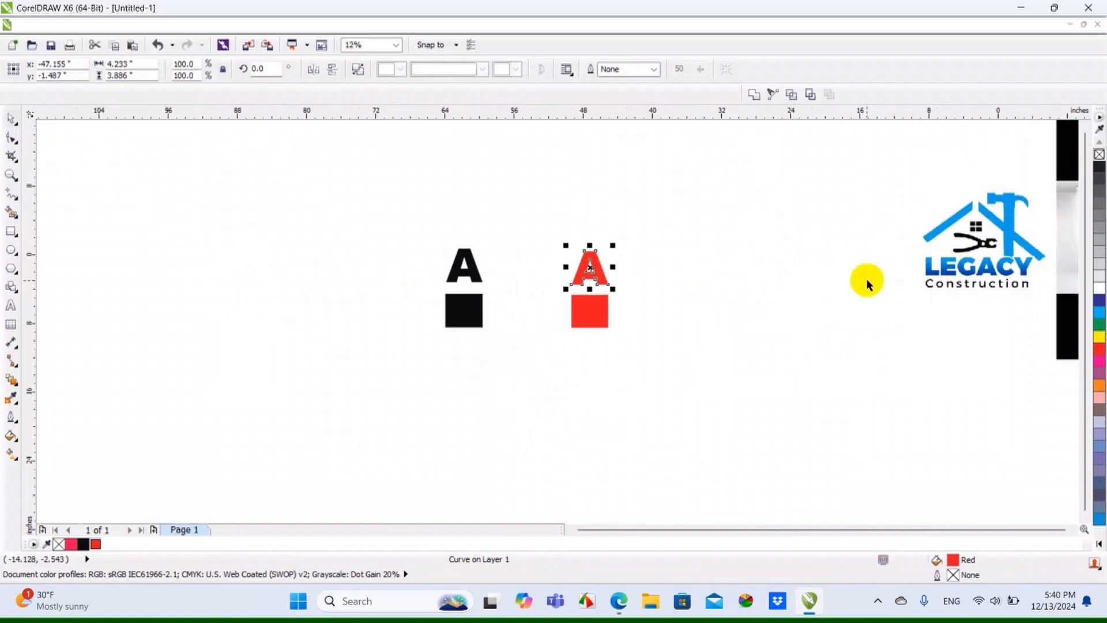
pyautogui.moveTo(393, 231); pyautogui.dragTo(662, 395)
pyautogui.press('Delete')
# Move the blue Legacy Construction logo image to the left, clear of the page frame
pyautogui.scroll(2, 1030, 206)
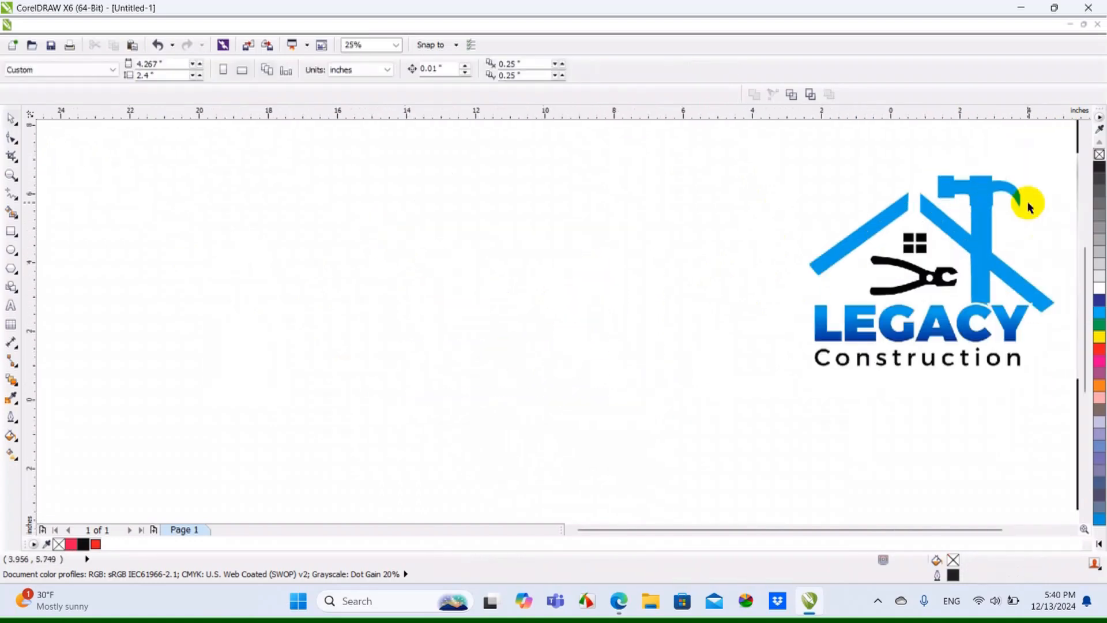
pyautogui.scroll(1, 1028, 203)
pyautogui.moveTo(939, 241); pyautogui.dragTo(759, 276)
pyautogui.click(919, 285)
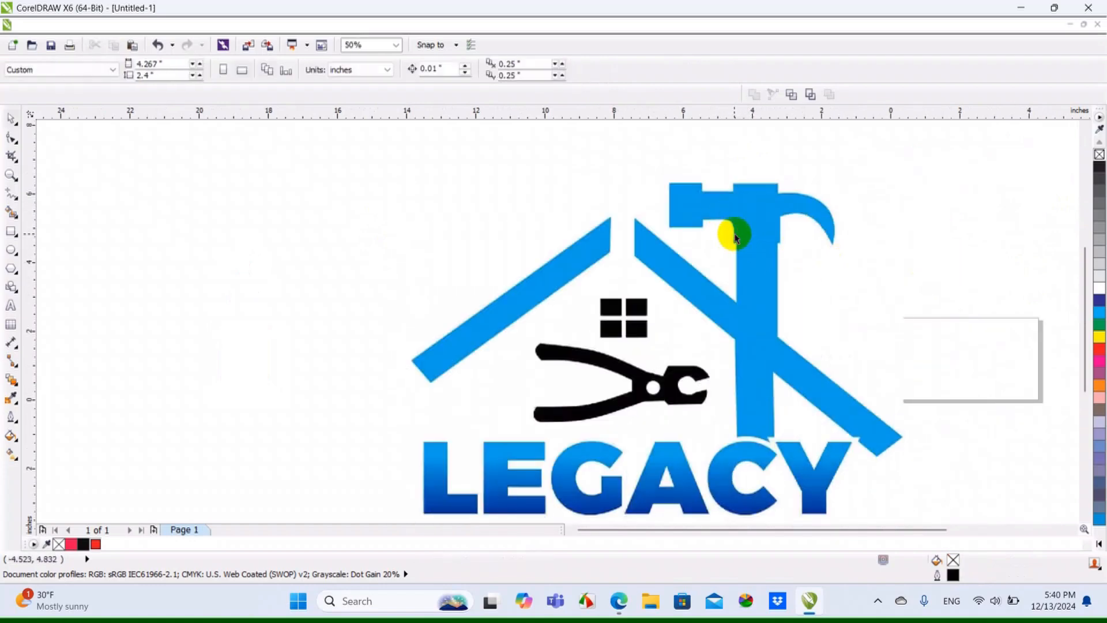
# Trace the blue Legacy Construction bitmap with Outline Trace as Clipart, keeping the default PowerTRACE settings
pyautogui.click(734, 237)
pyautogui.scroll(-1, 736, 239)
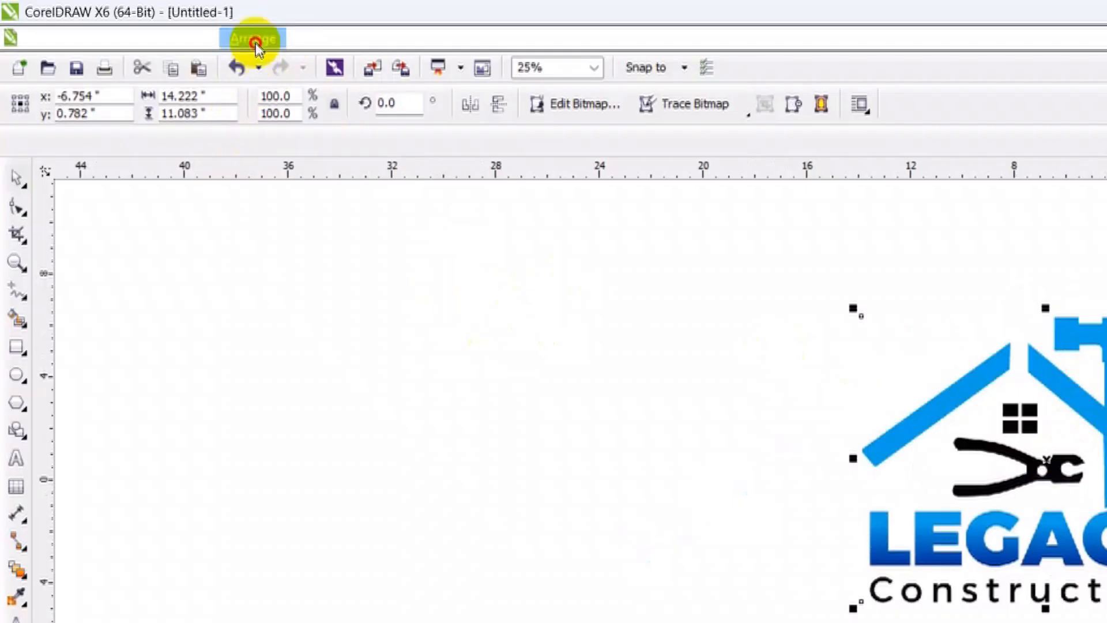
pyautogui.click(255, 41)
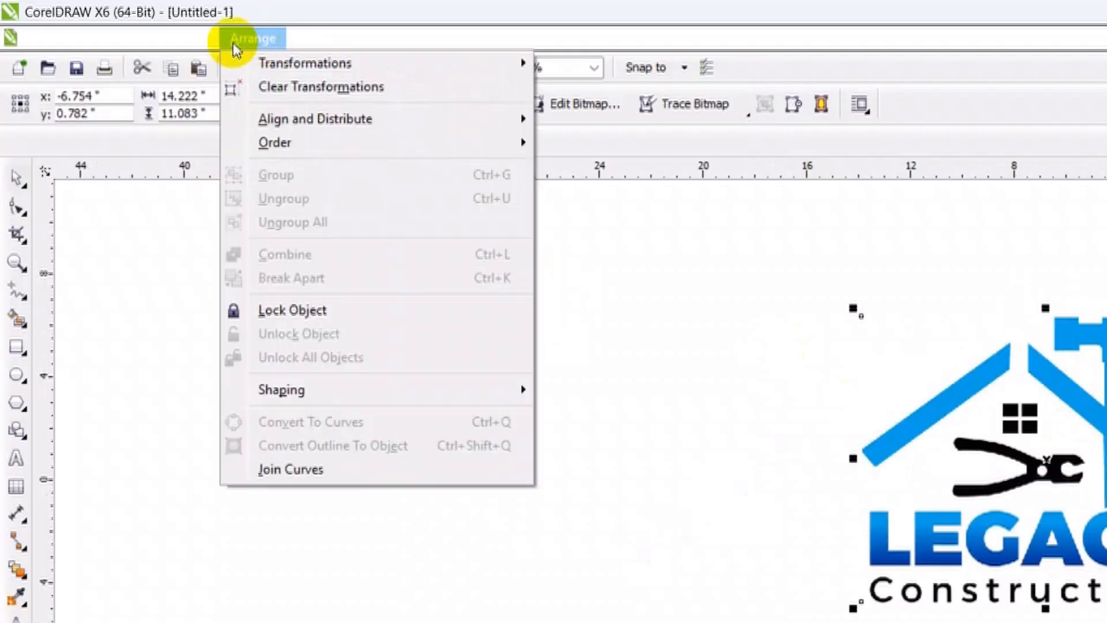
pyautogui.moveTo(362, 43)
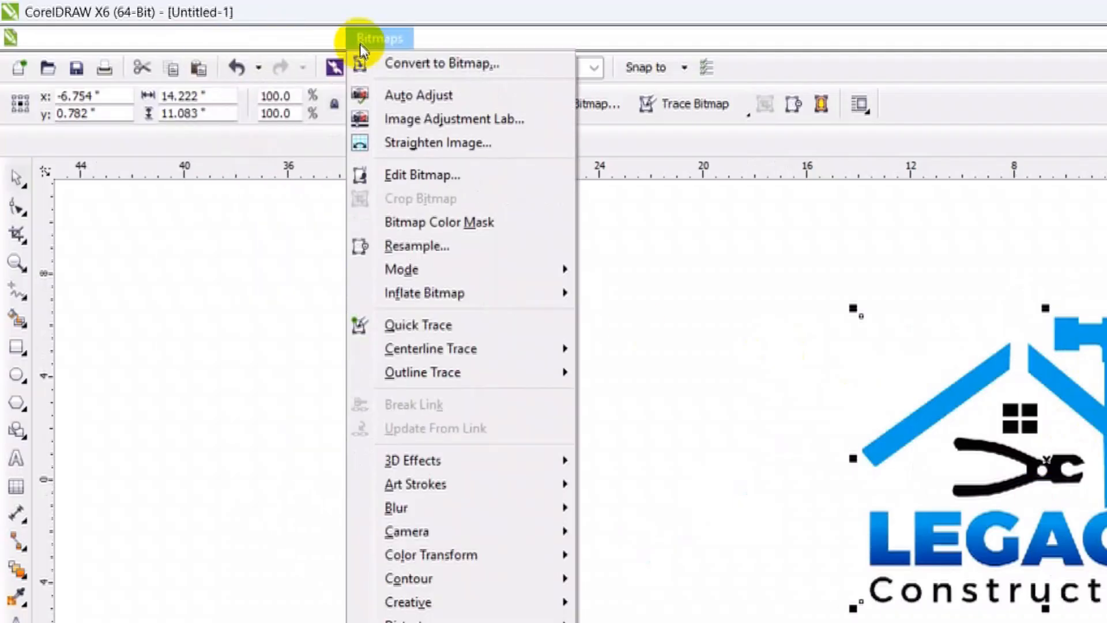
pyautogui.moveTo(508, 381)
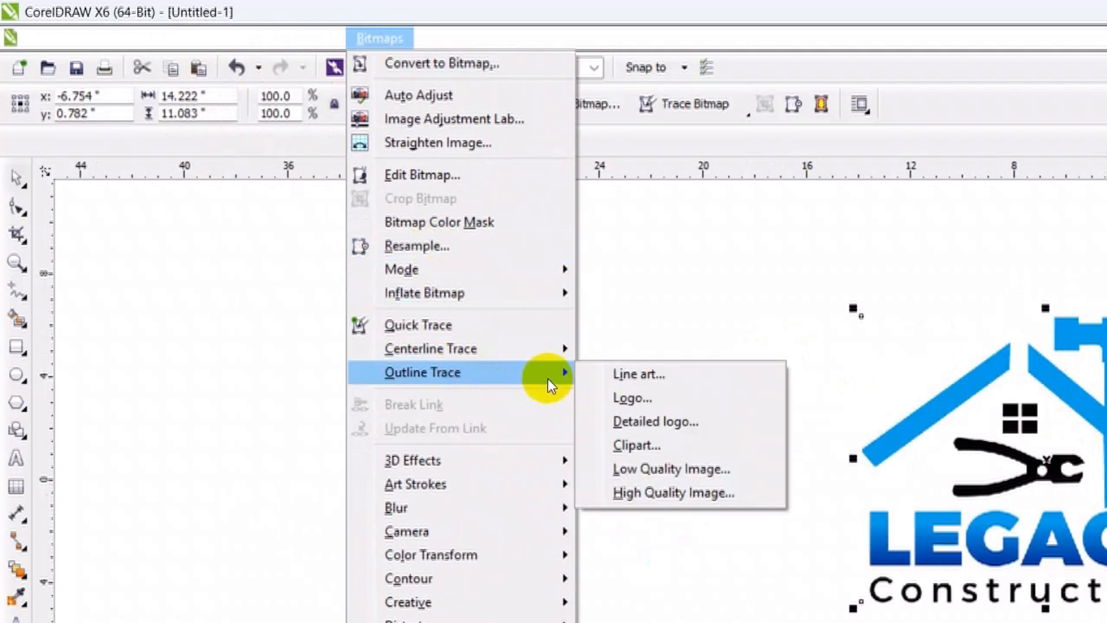
pyautogui.click(645, 447)
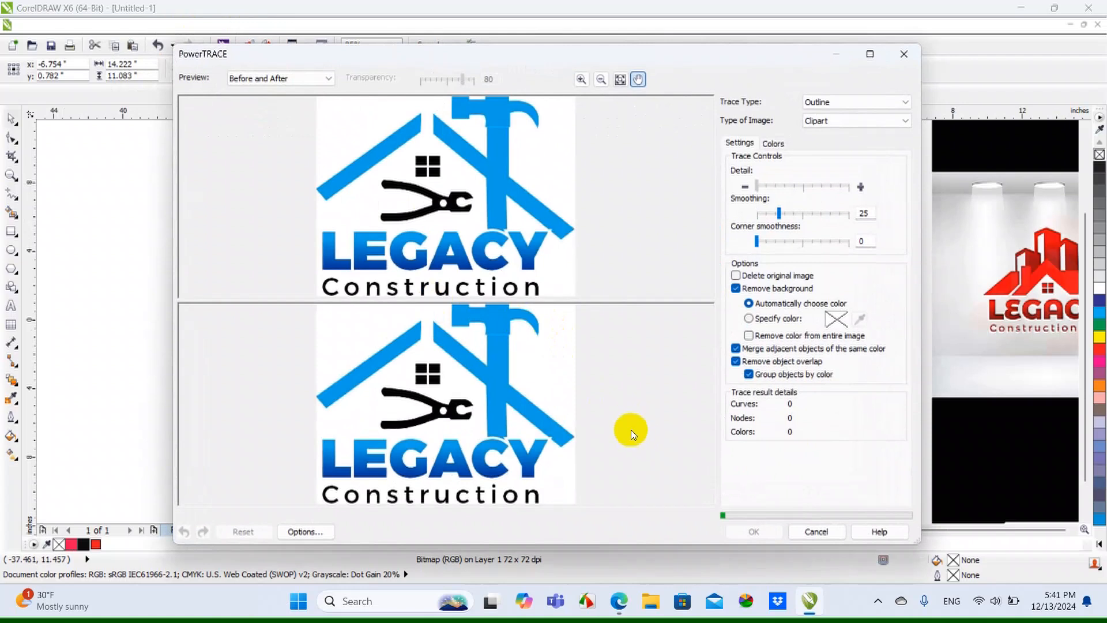
pyautogui.click(773, 536)
# Move the traced logo to the left so it sits beside the original bitmap
pyautogui.moveTo(709, 341); pyautogui.dragTo(503, 344)
pyautogui.scroll(3, 437, 246)
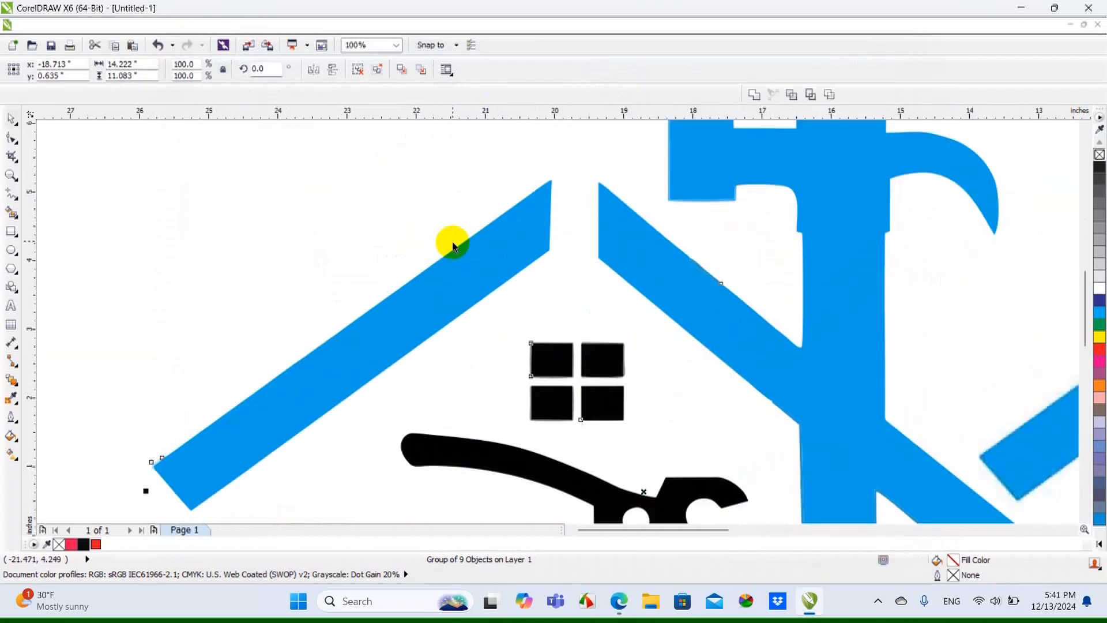
pyautogui.click(739, 244)
pyautogui.scroll(-1, 743, 249)
pyautogui.moveTo(632, 306); pyautogui.dragTo(543, 302)
pyautogui.scroll(2, 648, 459)
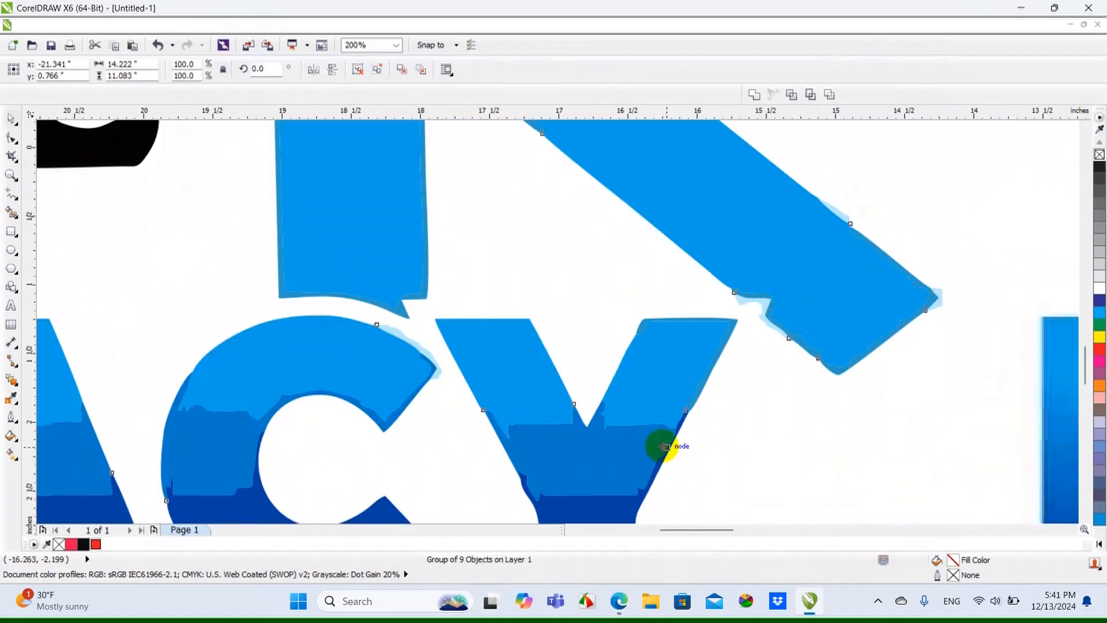
pyautogui.scroll(-1, 744, 330)
pyautogui.scroll(2, 582, 330)
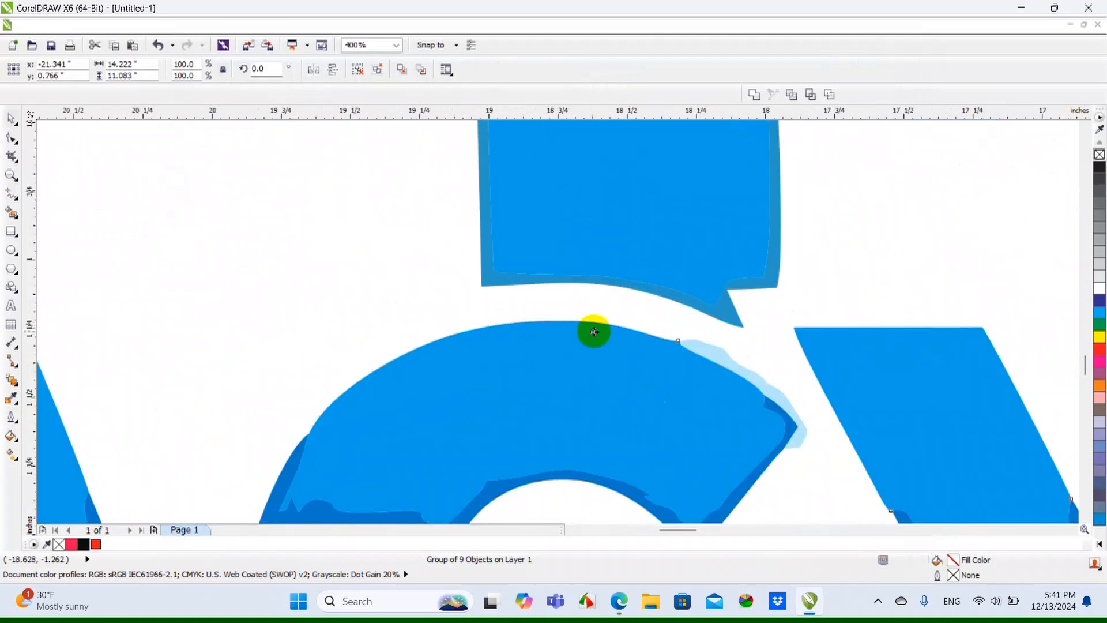
pyautogui.scroll(-4, 598, 347)
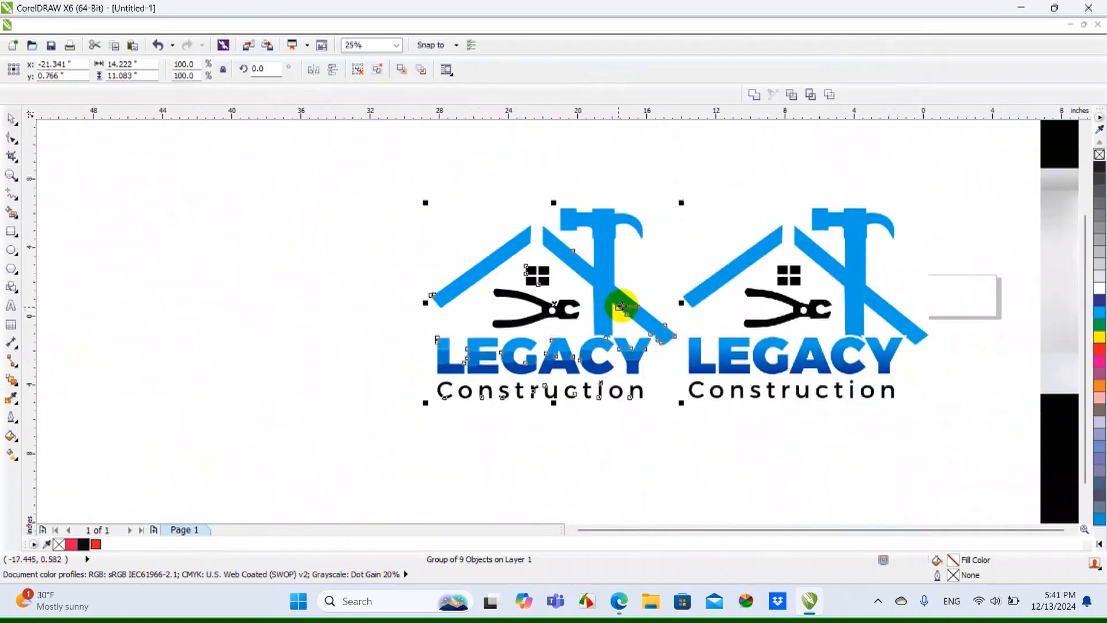
# Delete the traced copy of the logo and move the original blue Legacy Construction bitmap beside the page frame
pyautogui.press('Delete')
pyautogui.moveTo(778, 289); pyautogui.dragTo(636, 286)
pyautogui.click(785, 338)
pyautogui.scroll(-1, 490, 302)
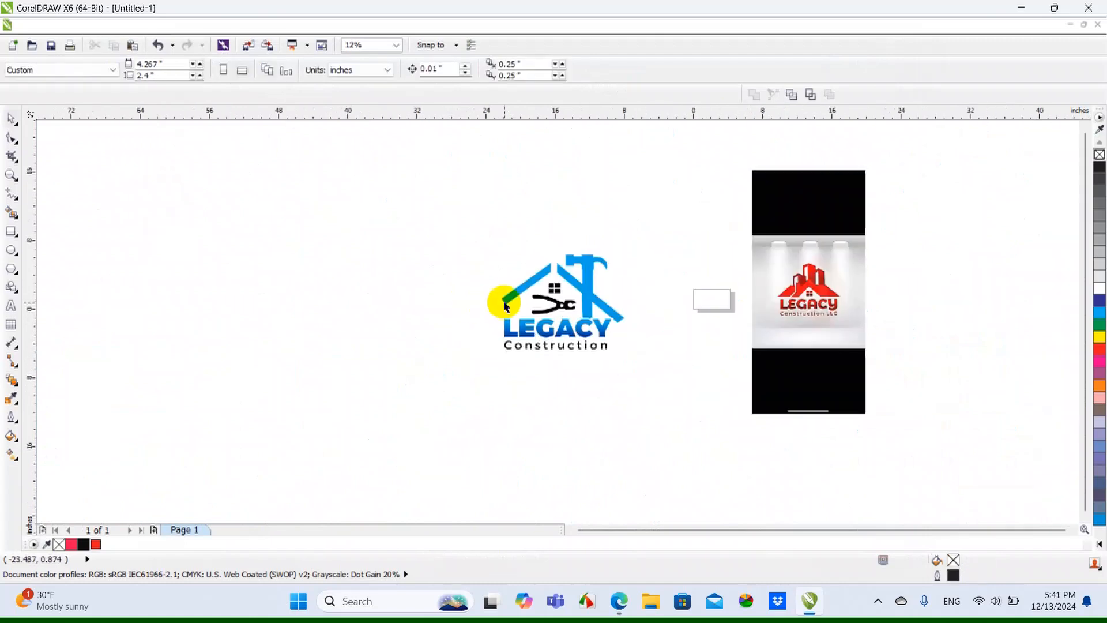
pyautogui.moveTo(587, 303); pyautogui.dragTo(669, 308)
pyautogui.click(674, 360)
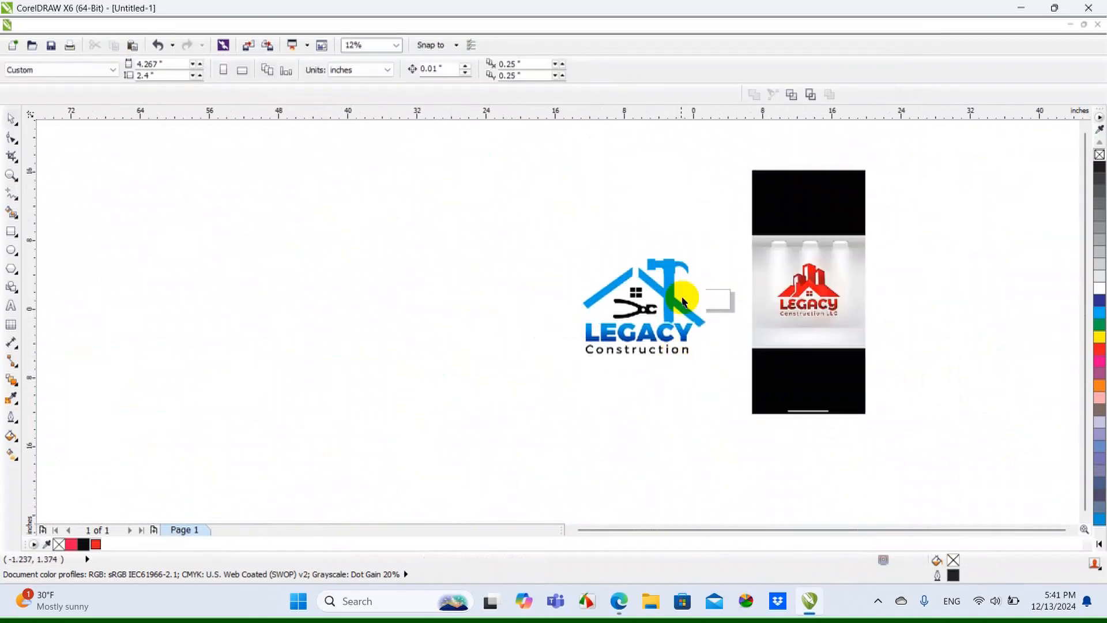
# Activate the Bézier tool for tracing the hammer of the blue logo by hand
pyautogui.scroll(2, 667, 261)
pyautogui.scroll(1, 663, 258)
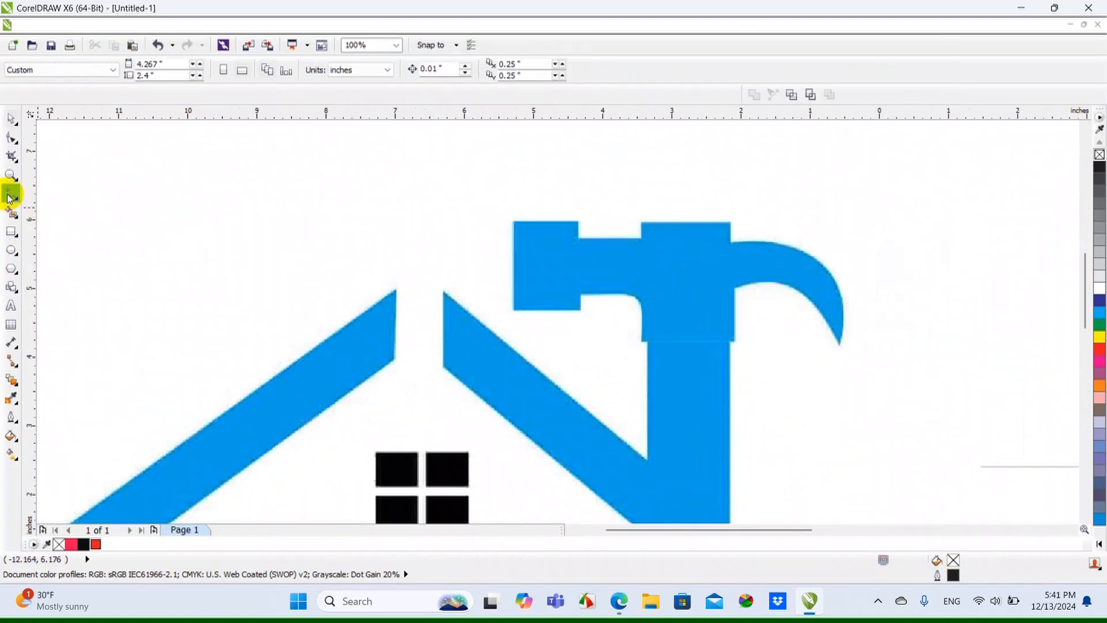
pyautogui.click(10, 196)
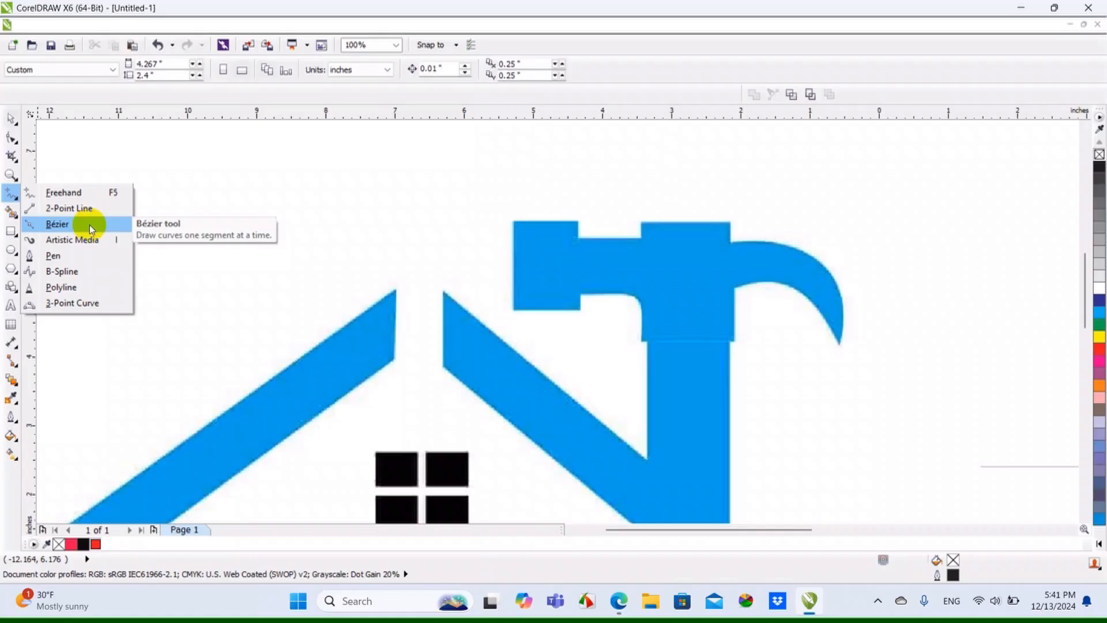
pyautogui.click(134, 336)
pyautogui.scroll(-1, 527, 206)
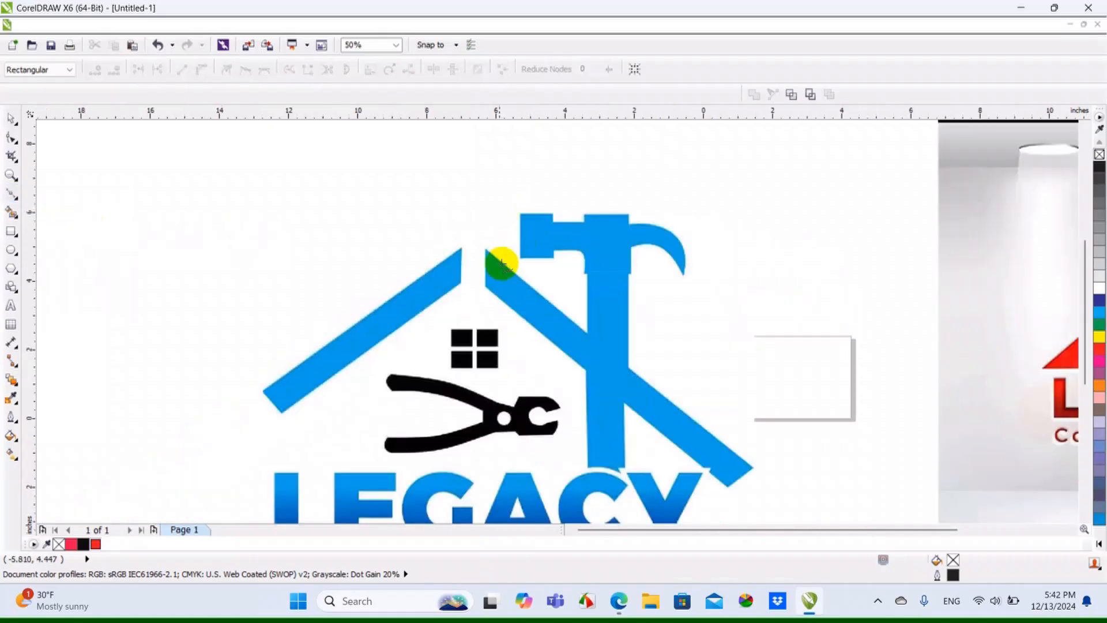
pyautogui.scroll(1, 586, 242)
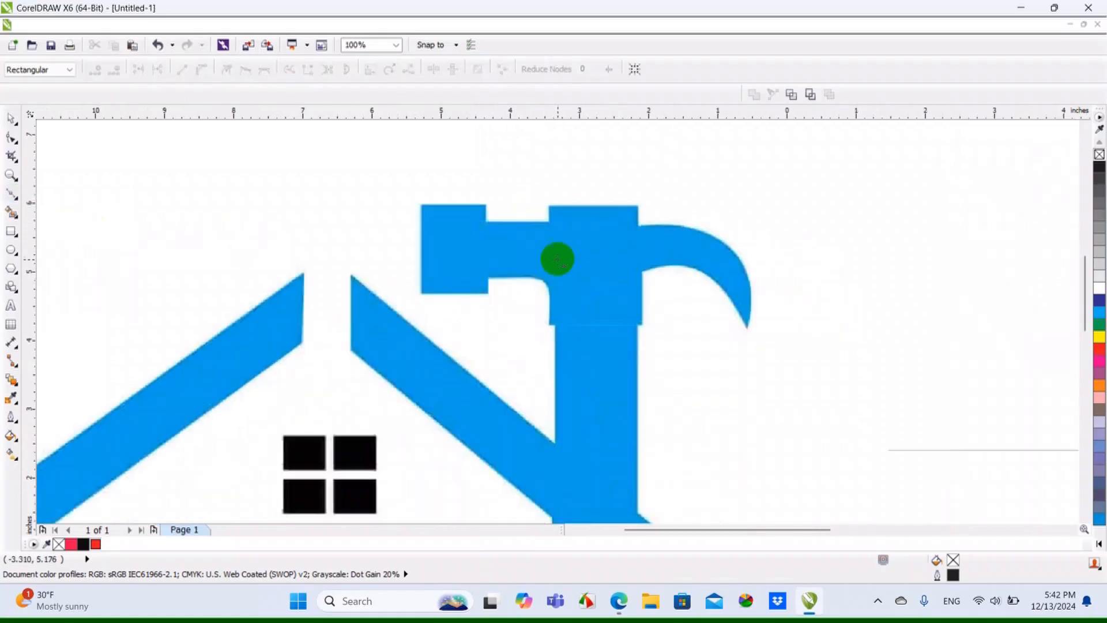
pyautogui.scroll(1, 559, 241)
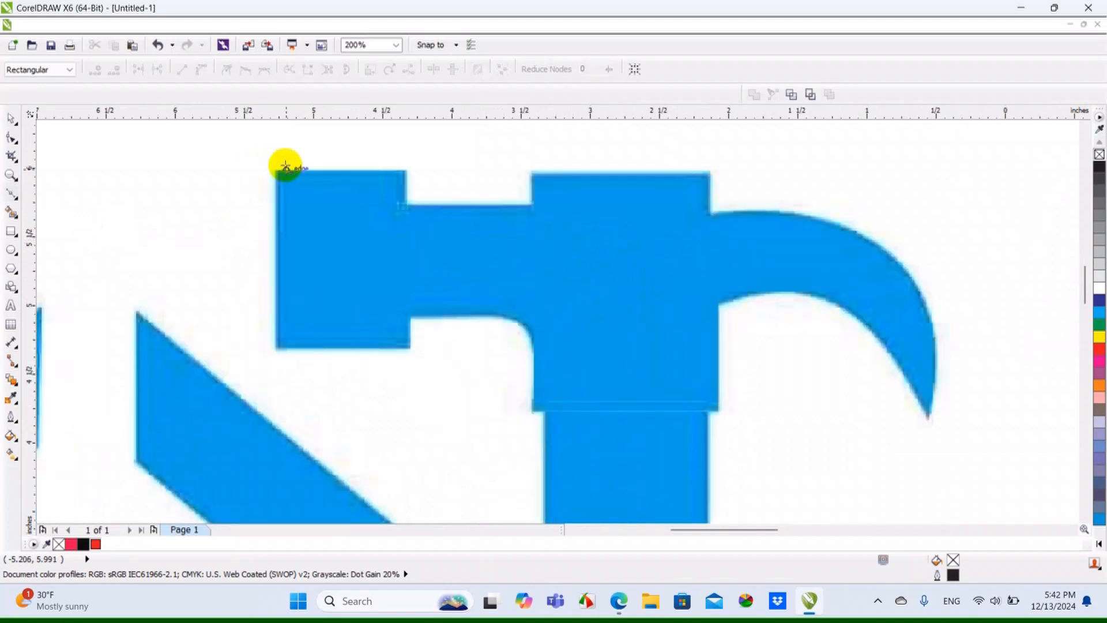
pyautogui.scroll(1, 284, 168)
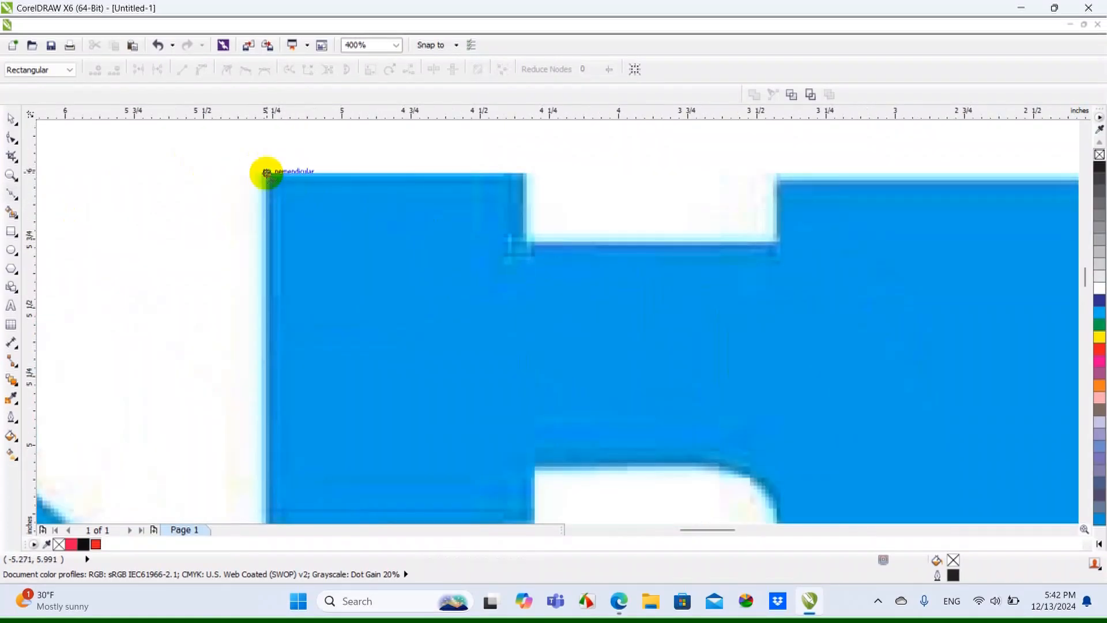
pyautogui.click(267, 172)
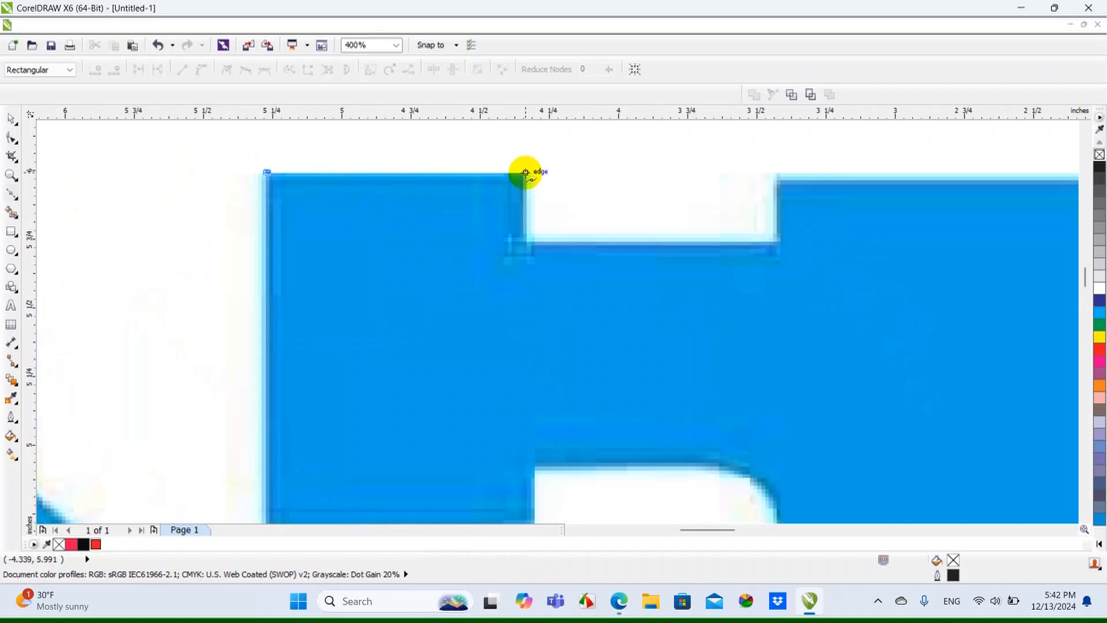
pyautogui.scroll(-1, 356, 239)
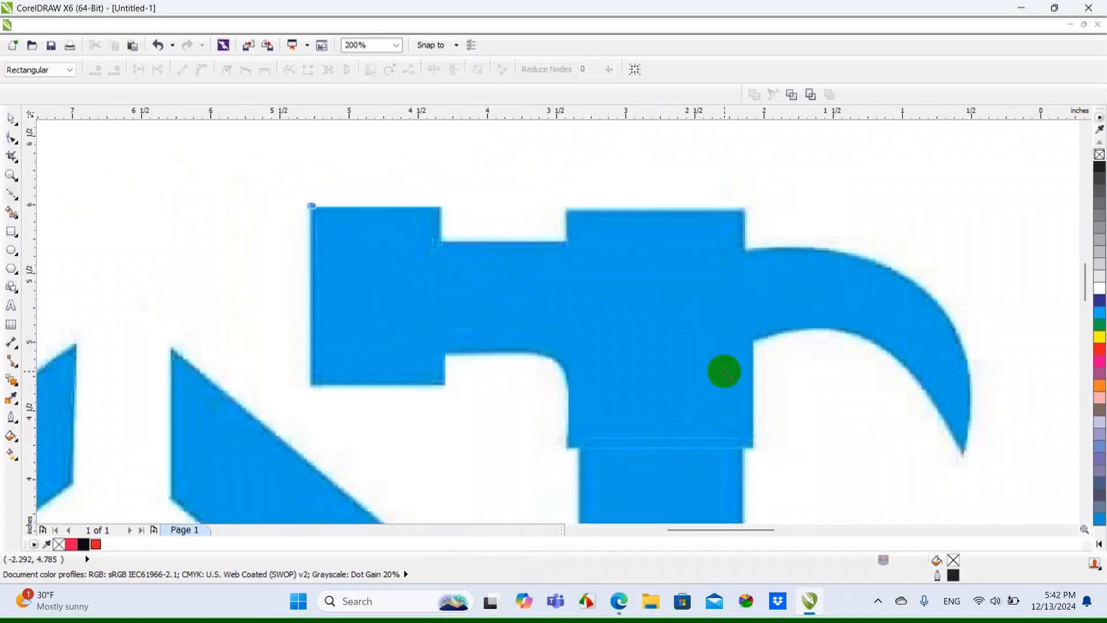
pyautogui.scroll(1, 396, 232)
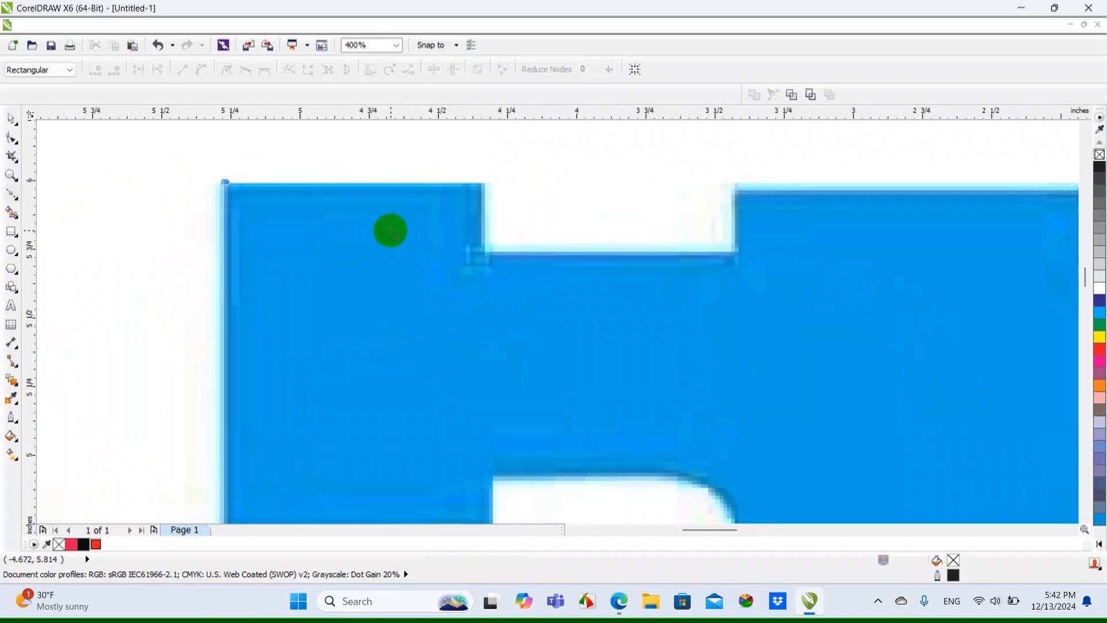
pyautogui.scroll(1, 410, 202)
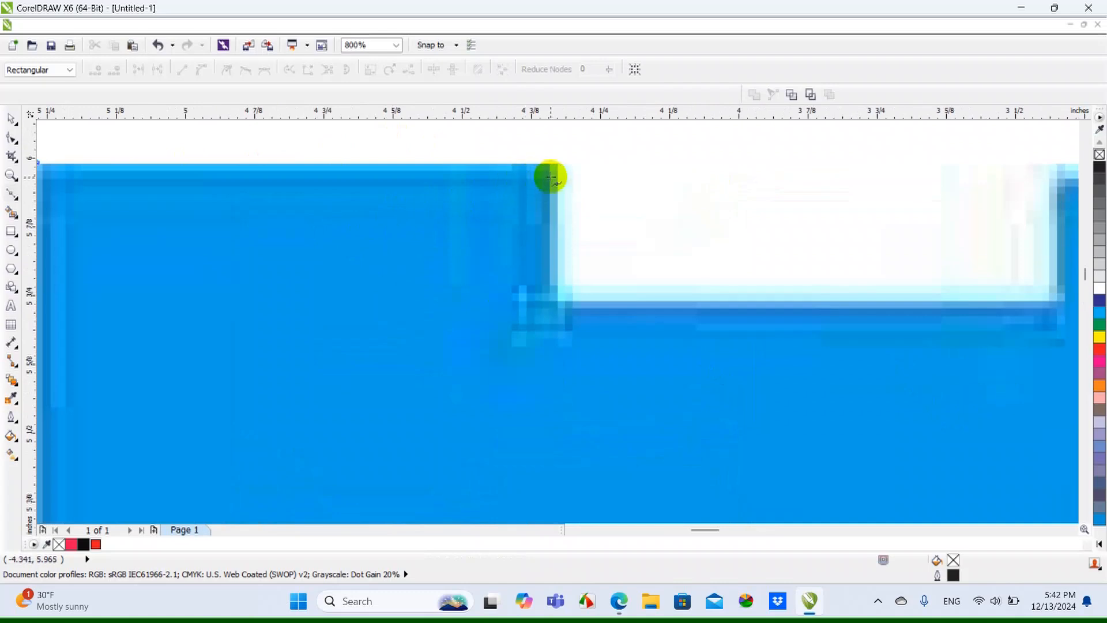
pyautogui.press('ctrl')
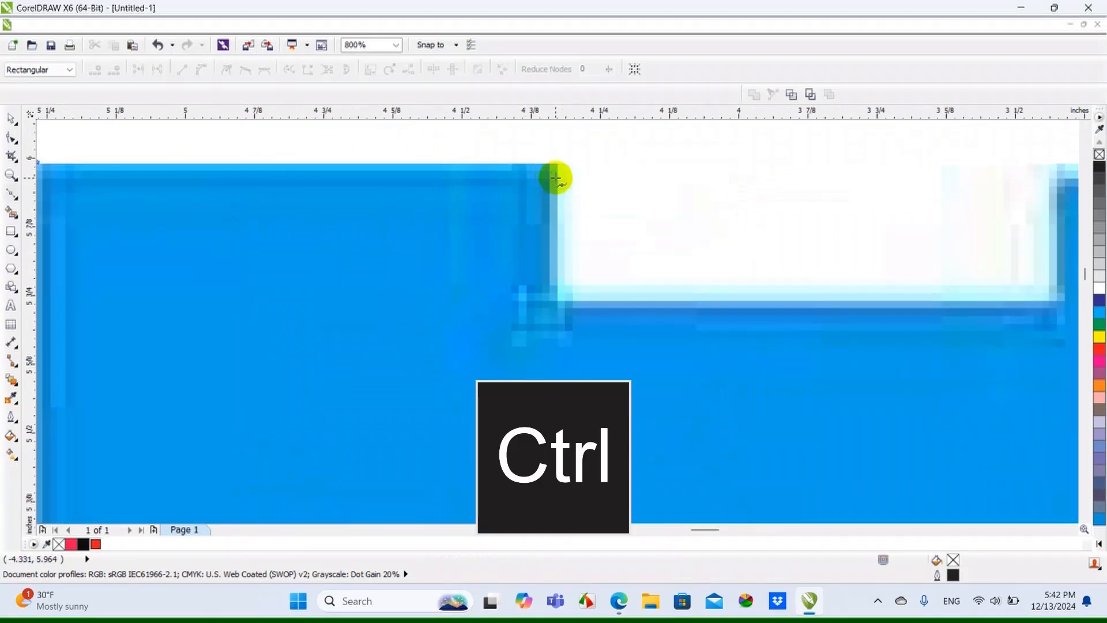
pyautogui.click(555, 178)
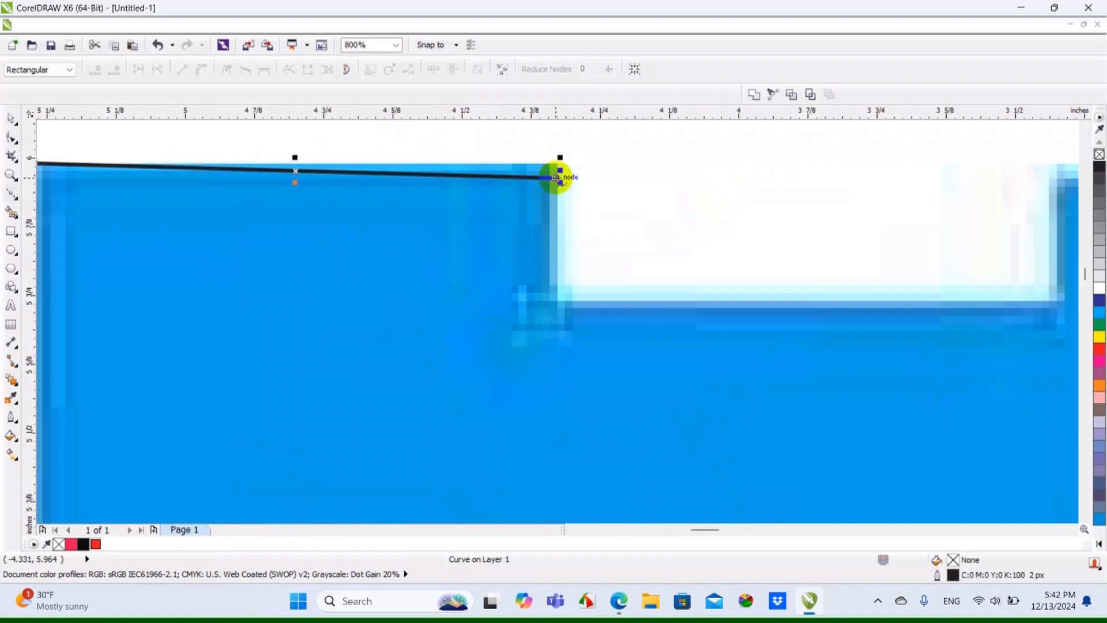
pyautogui.hotkey('ctrl', 'z')
# Trace the hammer head's stepped upper edge with straight Bézier segments, from its outer corner to where the claw begins
pyautogui.scroll(-1, 554, 179)
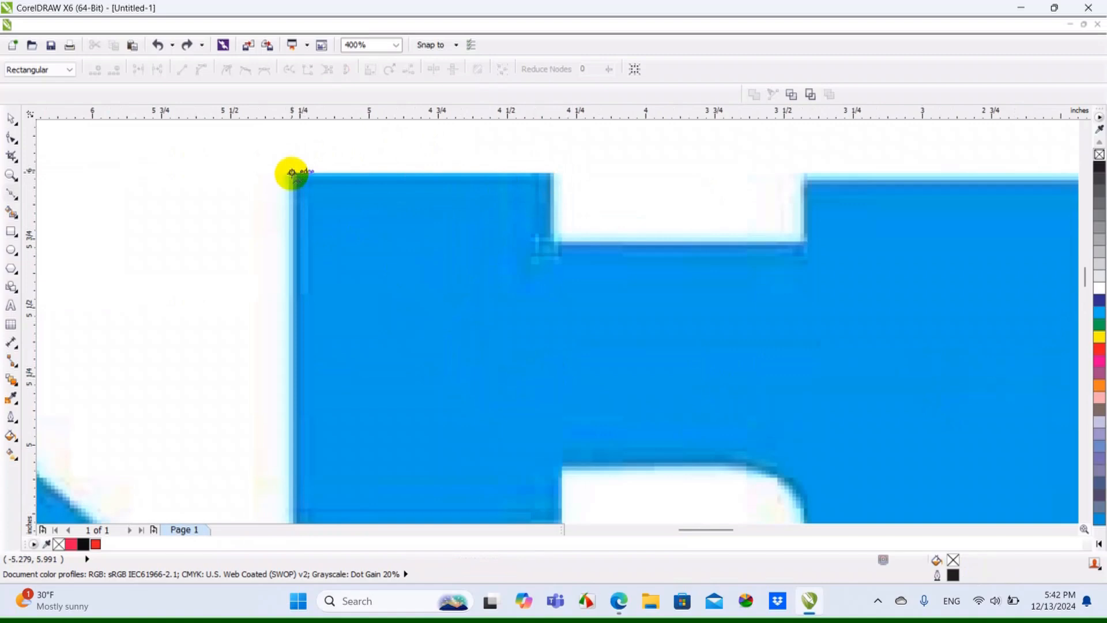
pyautogui.scroll(1, 551, 176)
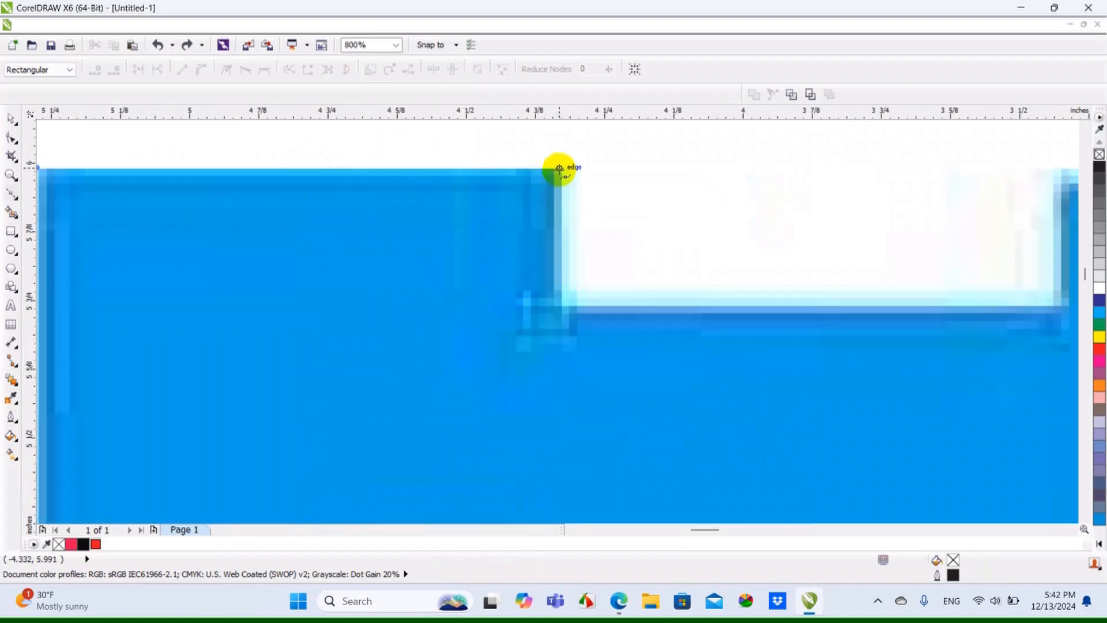
pyautogui.keyDown('ctrl'); pyautogui.click(558, 168); pyautogui.keyUp('ctrl')
pyautogui.keyDown('ctrl'); pyautogui.click(560, 169); pyautogui.keyUp('ctrl')
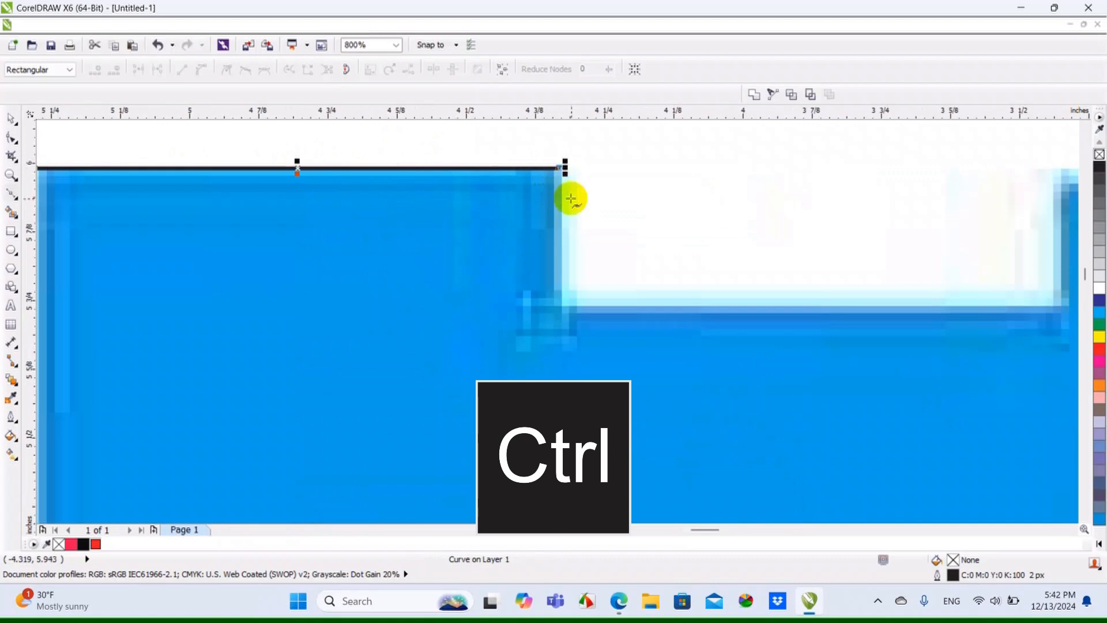
pyautogui.keyDown('ctrl'); pyautogui.click(563, 311); pyautogui.keyUp('ctrl')
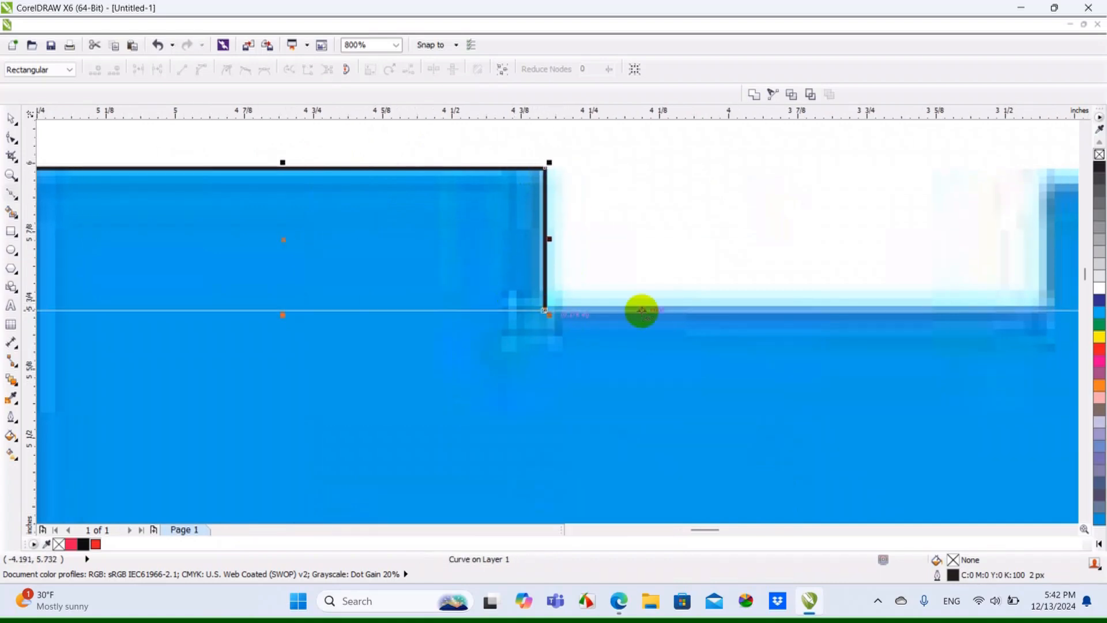
pyautogui.scroll(-2, 480, 287)
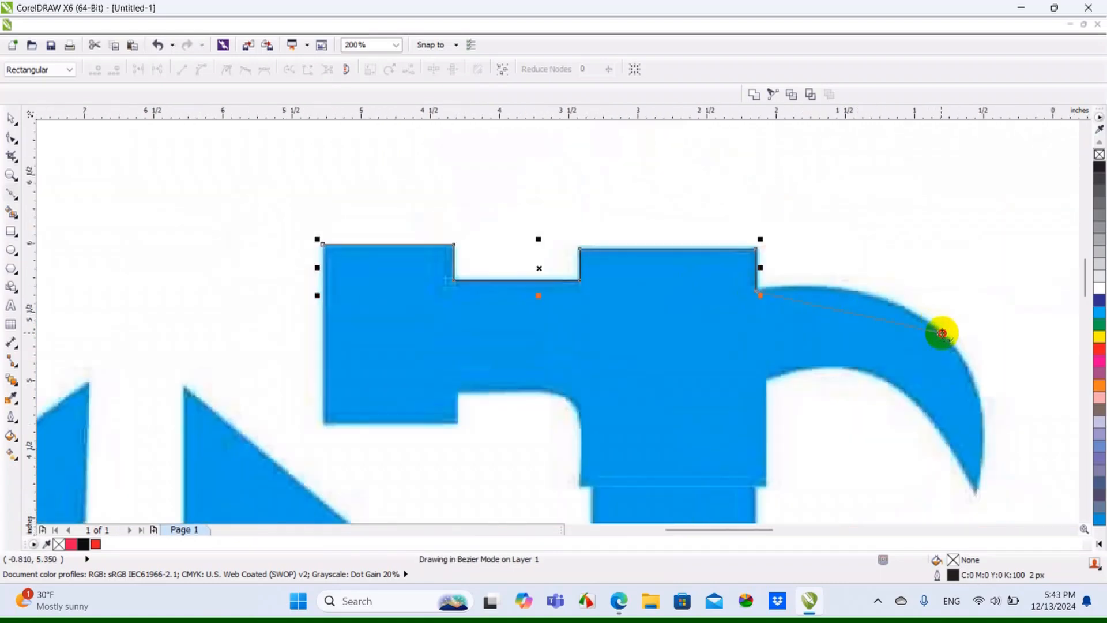
# Continue the Bézier outline over the claw to its tip, back along the head, and up to the starting corner
pyautogui.click(942, 333)
pyautogui.scroll(-1, 911, 324)
pyautogui.scroll(1, 930, 396)
pyautogui.click(935, 403)
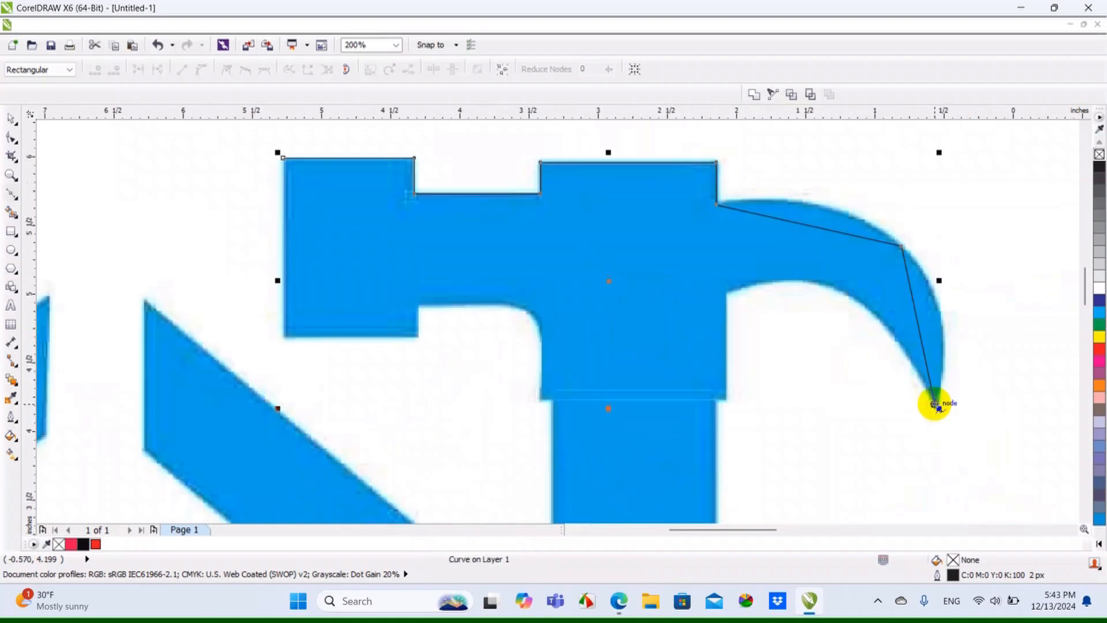
pyautogui.click(727, 293)
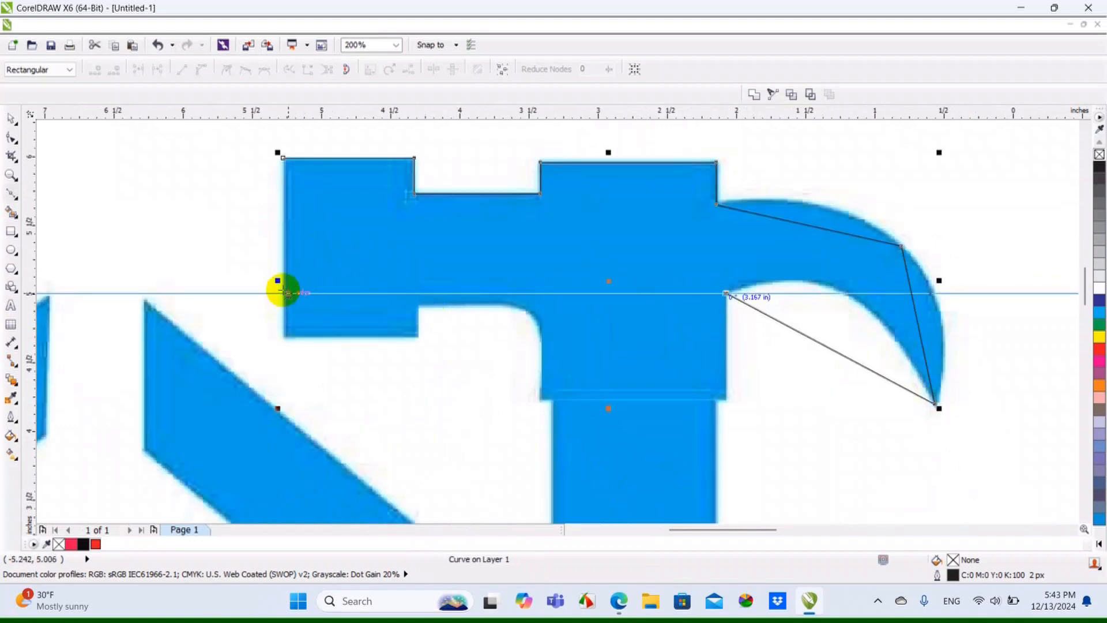
pyautogui.click(288, 292)
pyautogui.click(279, 156)
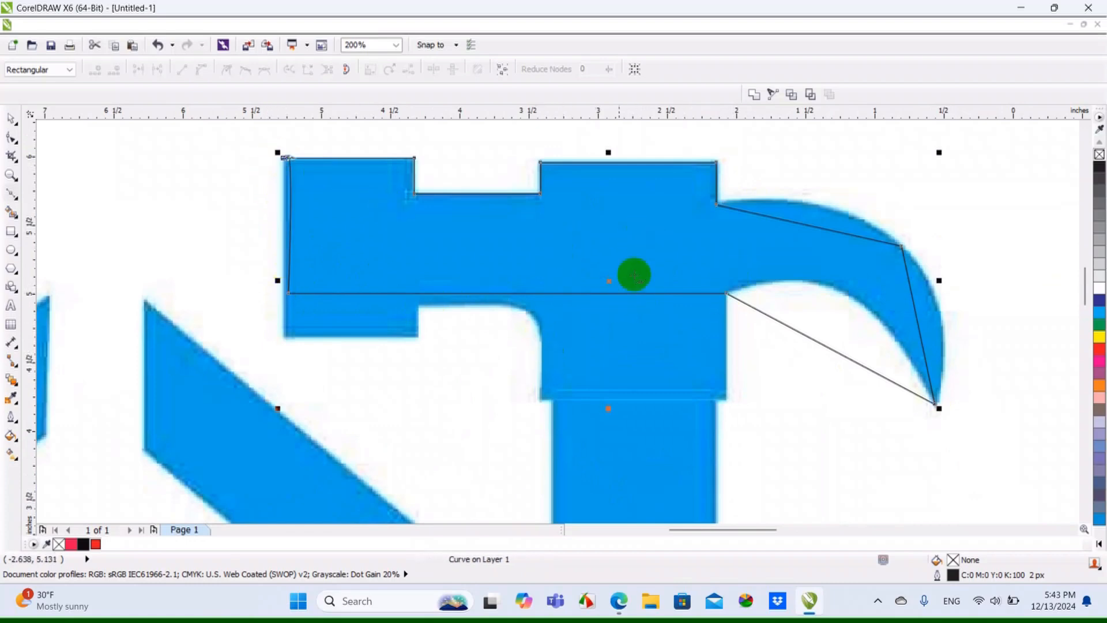
# Select the traced hammer outline and give it a red fill (C:0 M:100 Y:100 K:0)
pyautogui.scroll(2, 299, 183)
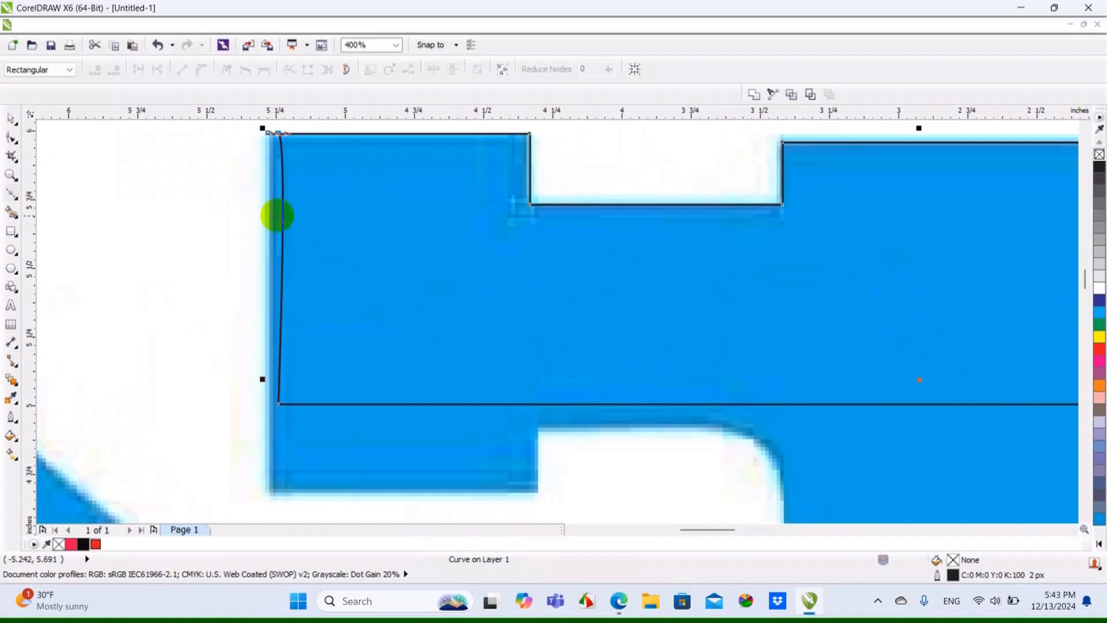
pyautogui.scroll(-2, 279, 215)
pyautogui.click(12, 118)
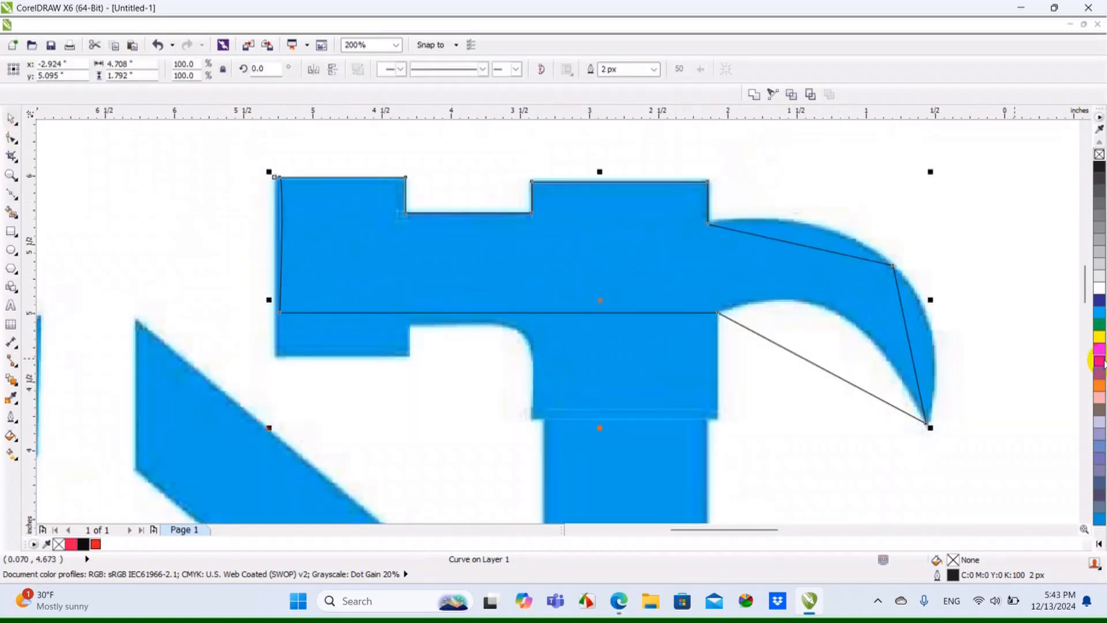
pyautogui.scroll(2, 281, 213)
pyautogui.click(284, 173)
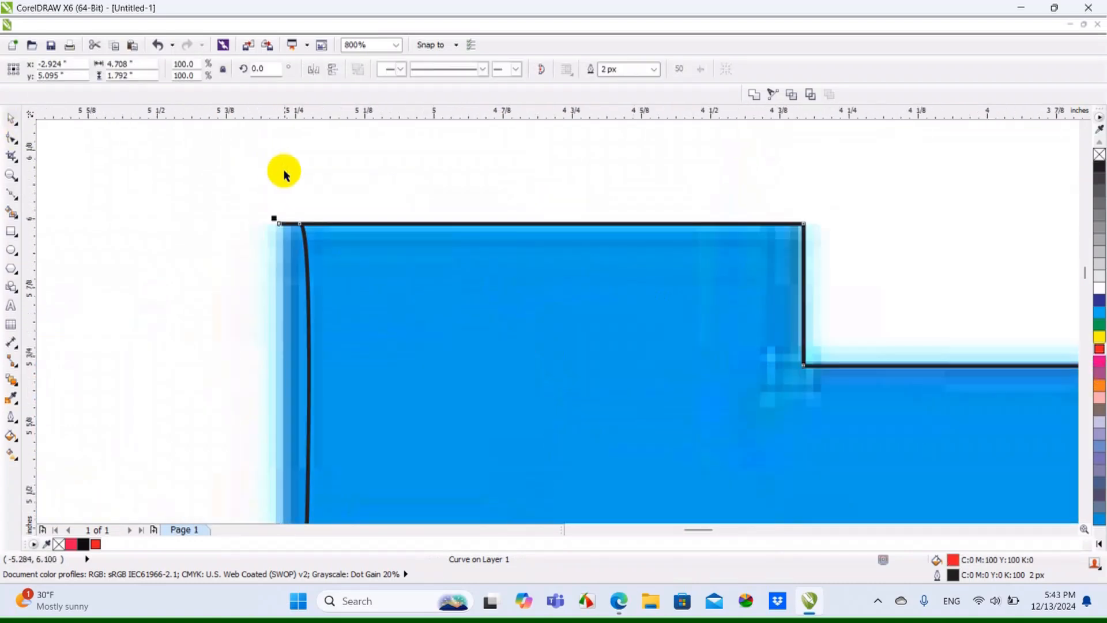
# Close the hammer outline by moving its end node onto the start node at the head's upper corner
pyautogui.scroll(1, 285, 239)
pyautogui.doubleClick(323, 228)
pyautogui.moveTo(313, 206); pyautogui.dragTo(267, 205)
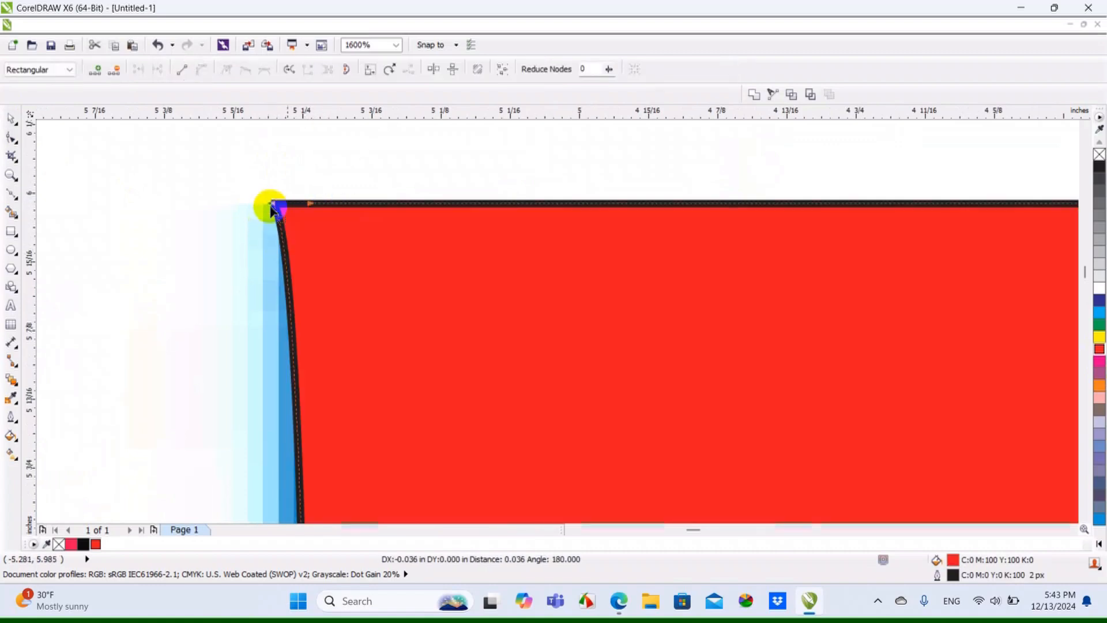
# Display the drawing in Wireframe view to see the bitmap beneath the red shape, and return to Enhanced view
pyautogui.scroll(-3, 336, 218)
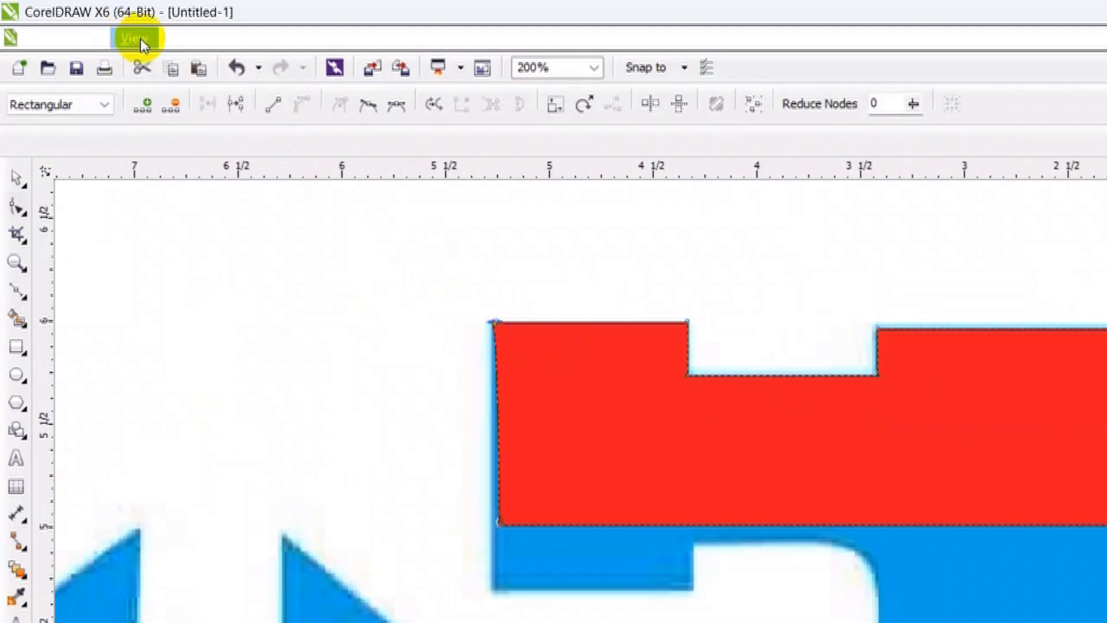
pyautogui.click(140, 41)
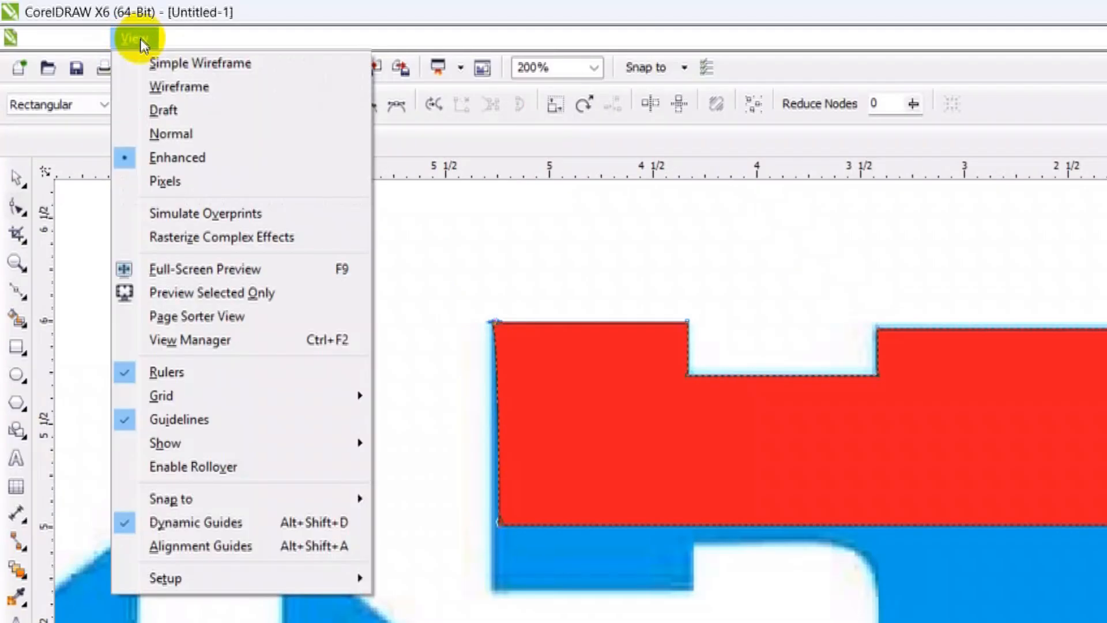
pyautogui.click(168, 81)
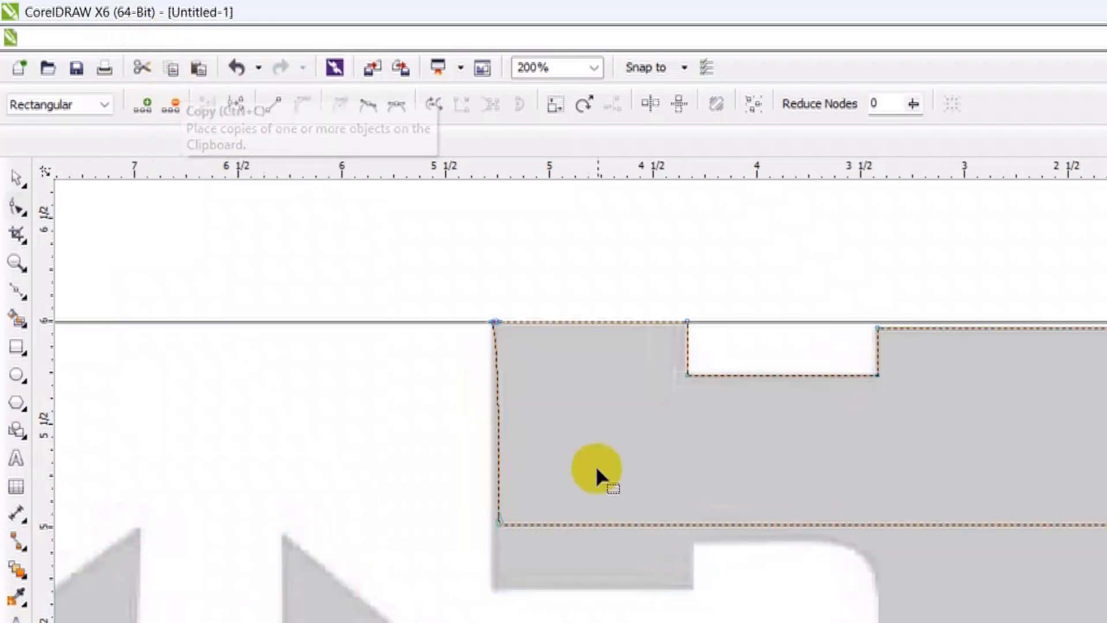
pyautogui.scroll(-1, 599, 456)
pyautogui.scroll(2, 522, 562)
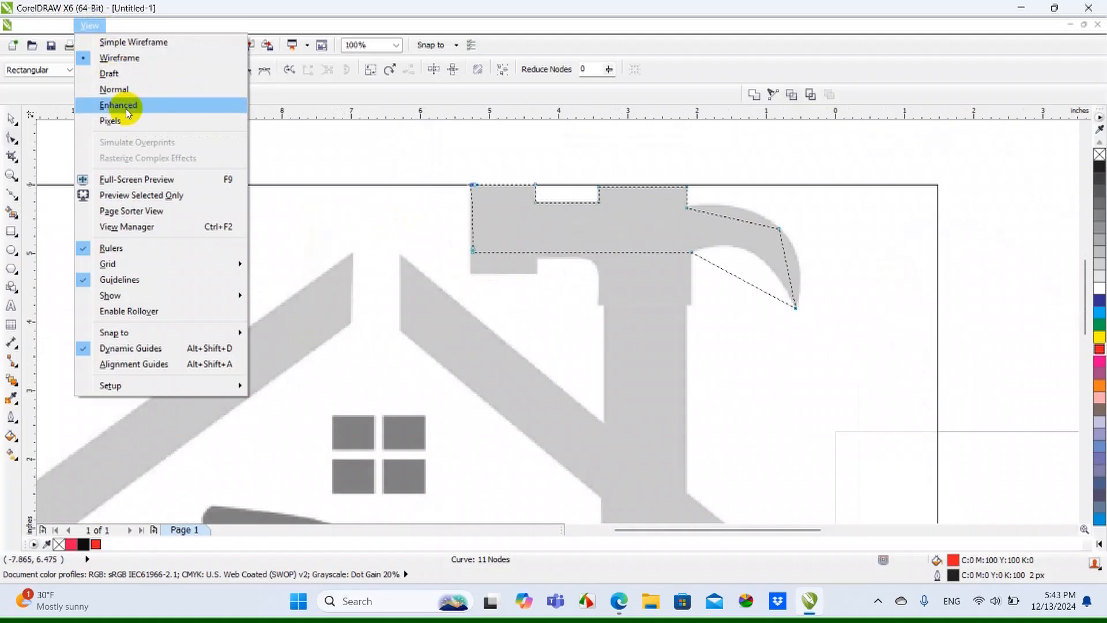
pyautogui.click(126, 108)
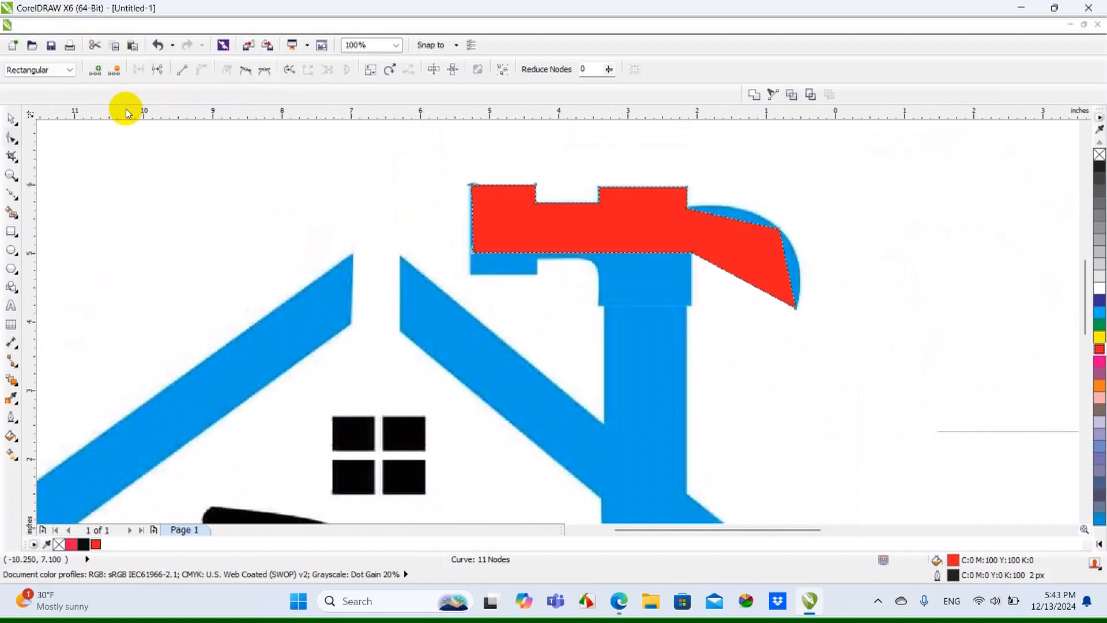
# Switch the display to Wireframe view and select all the nodes of the traced hammer outline
pyautogui.click(110, 24)
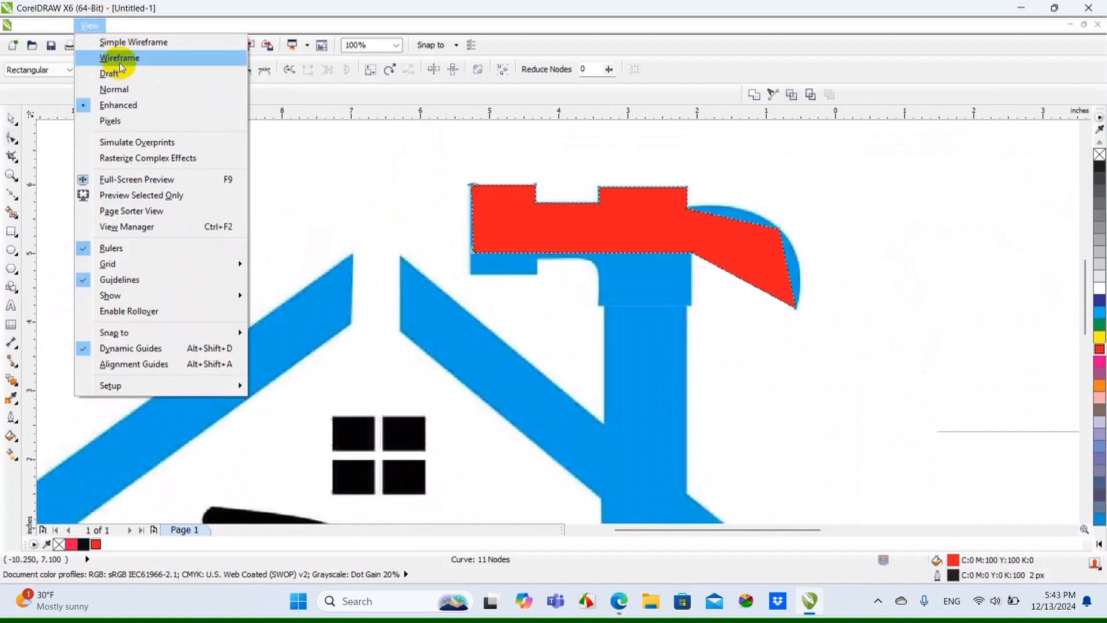
pyautogui.click(118, 55)
pyautogui.scroll(2, 643, 237)
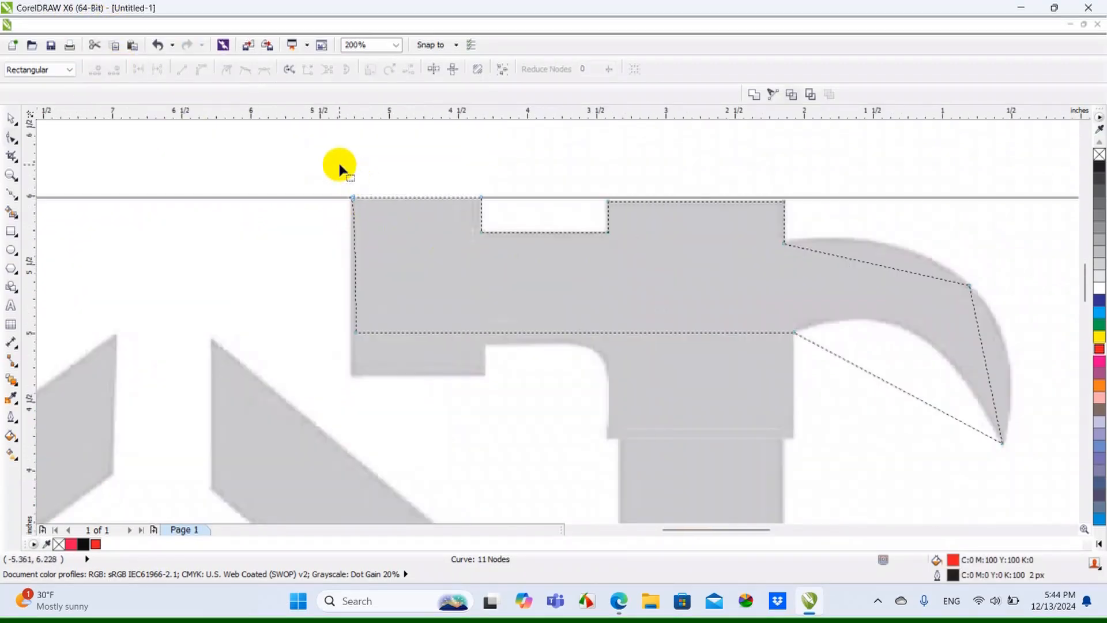
pyautogui.moveTo(339, 163); pyautogui.dragTo(1023, 476)
pyautogui.scroll(1, 459, 179)
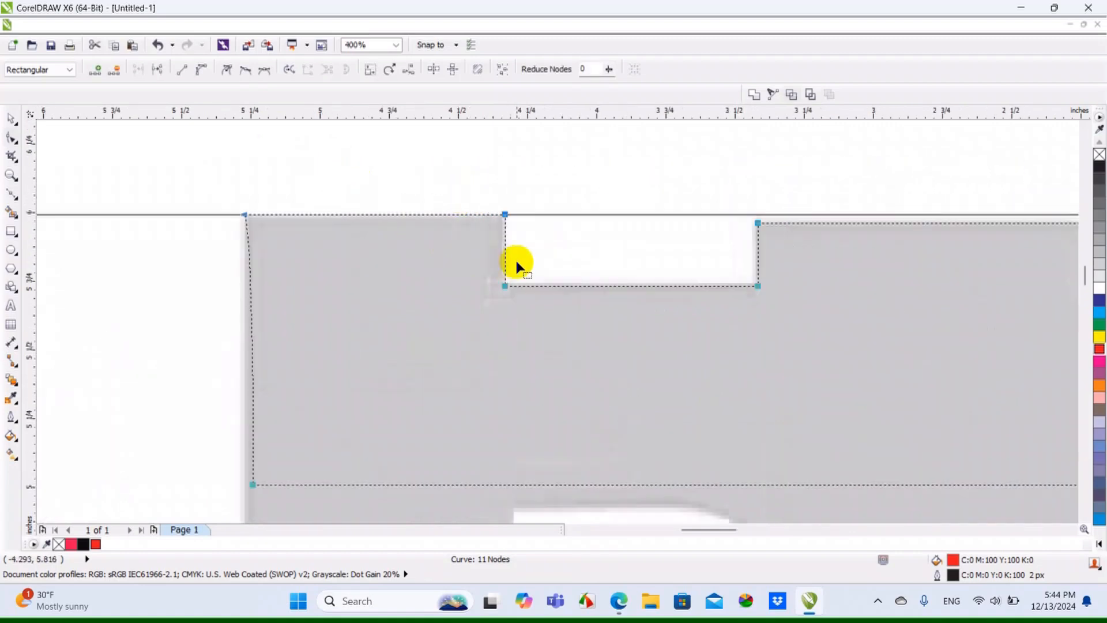
pyautogui.scroll(1, 505, 219)
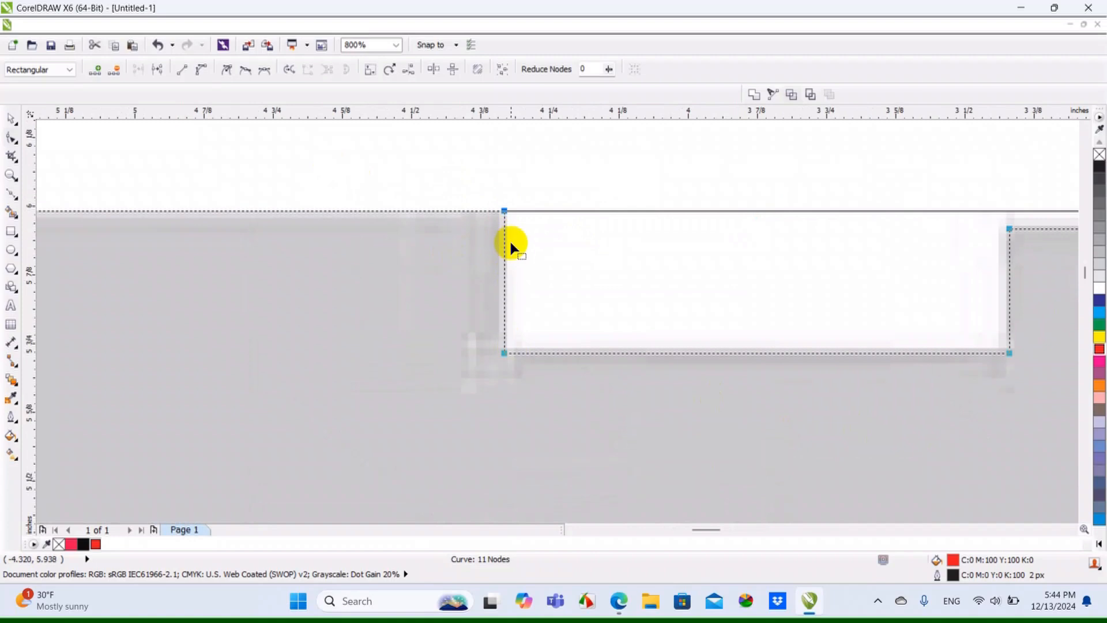
# Convert the straight segments between all selected nodes of the hammer outline to curves
pyautogui.scroll(-2, 509, 238)
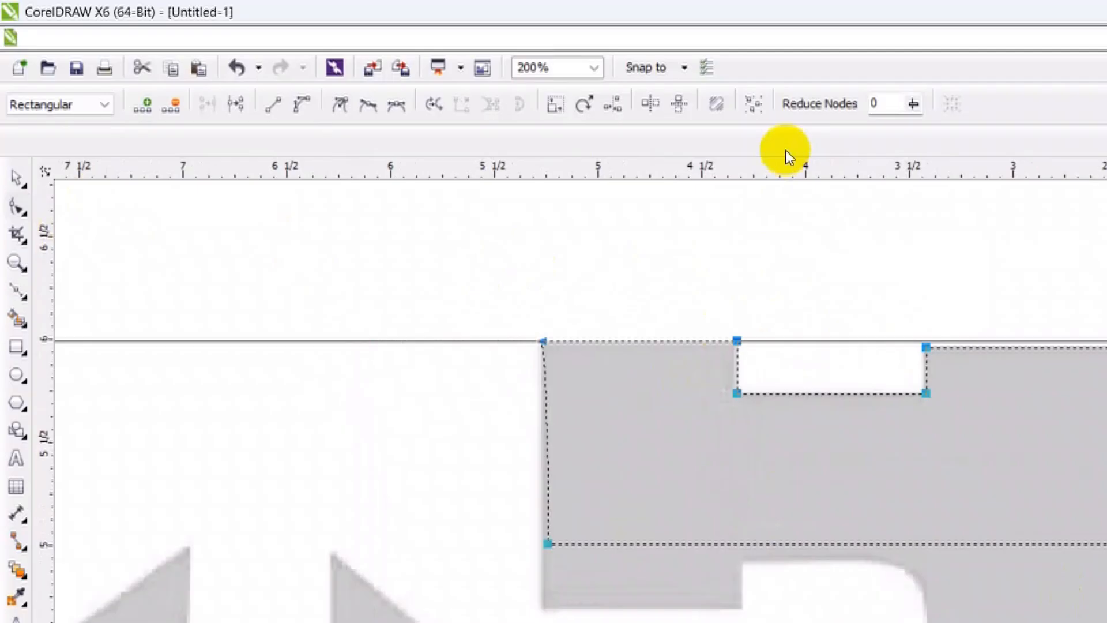
pyautogui.click(747, 110)
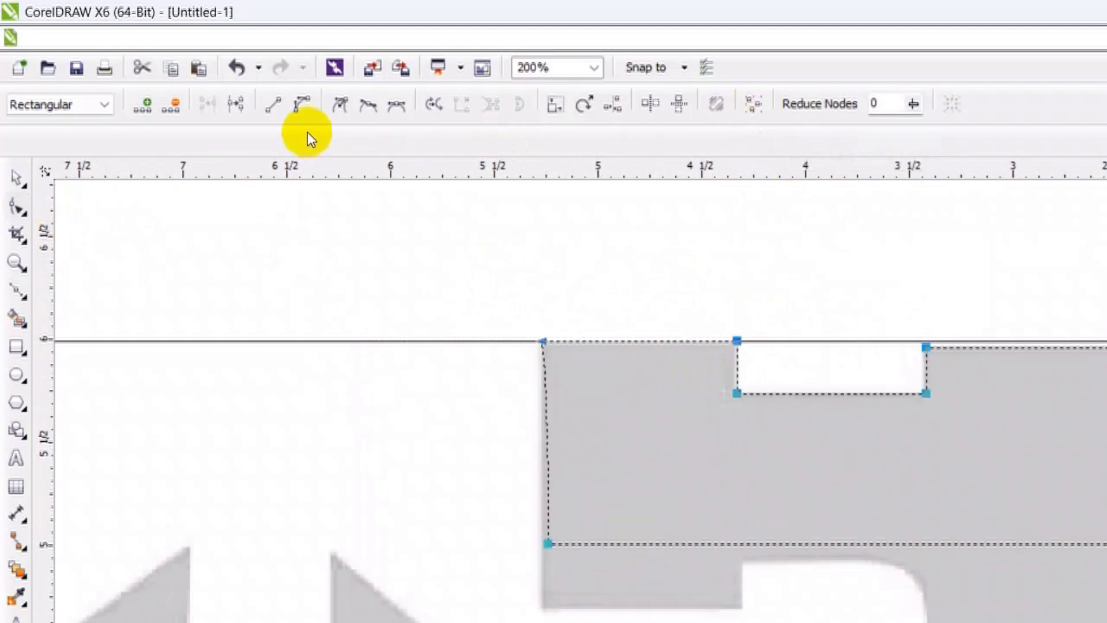
pyautogui.click(304, 110)
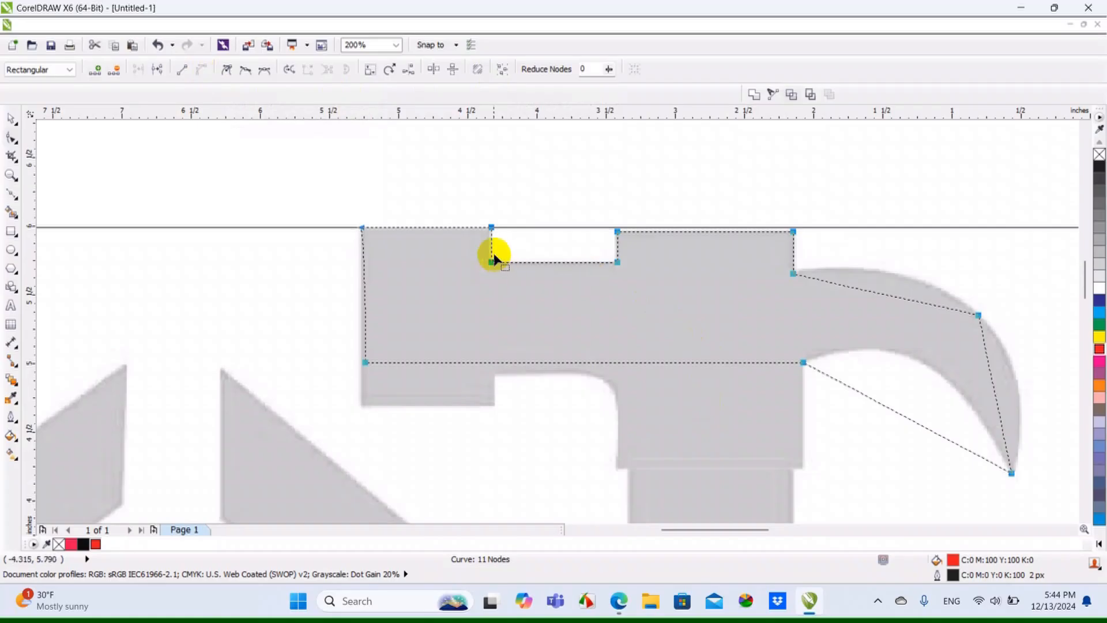
# Bend the three straight claw segments of the outline so they follow the upper, outer and inner curves of the hammer claw
pyautogui.scroll(2, 634, 264)
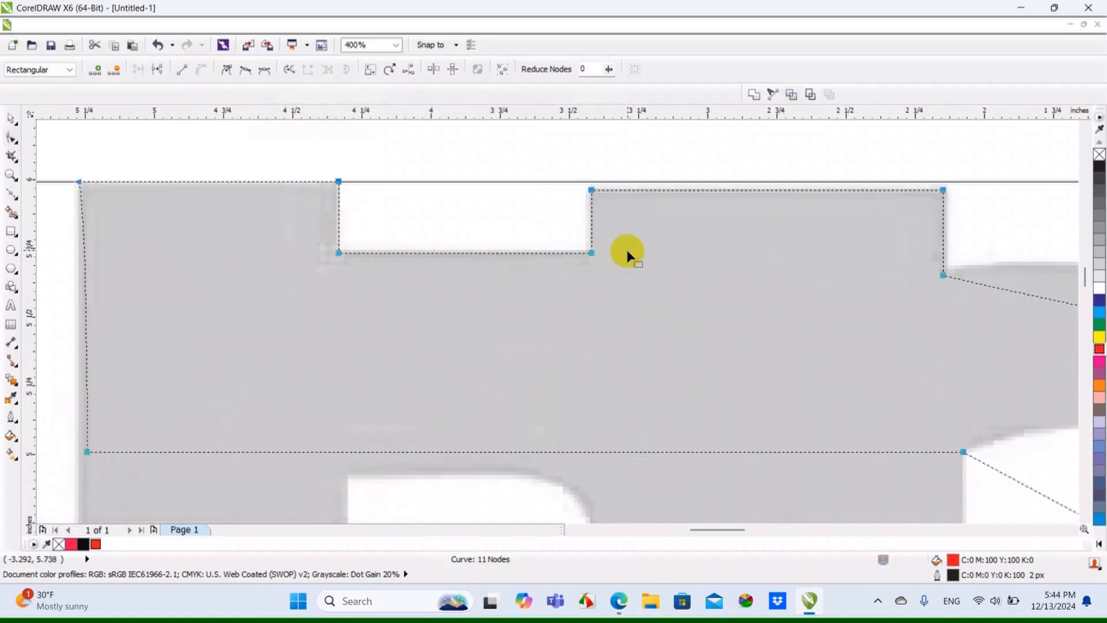
pyautogui.scroll(-1, 350, 269)
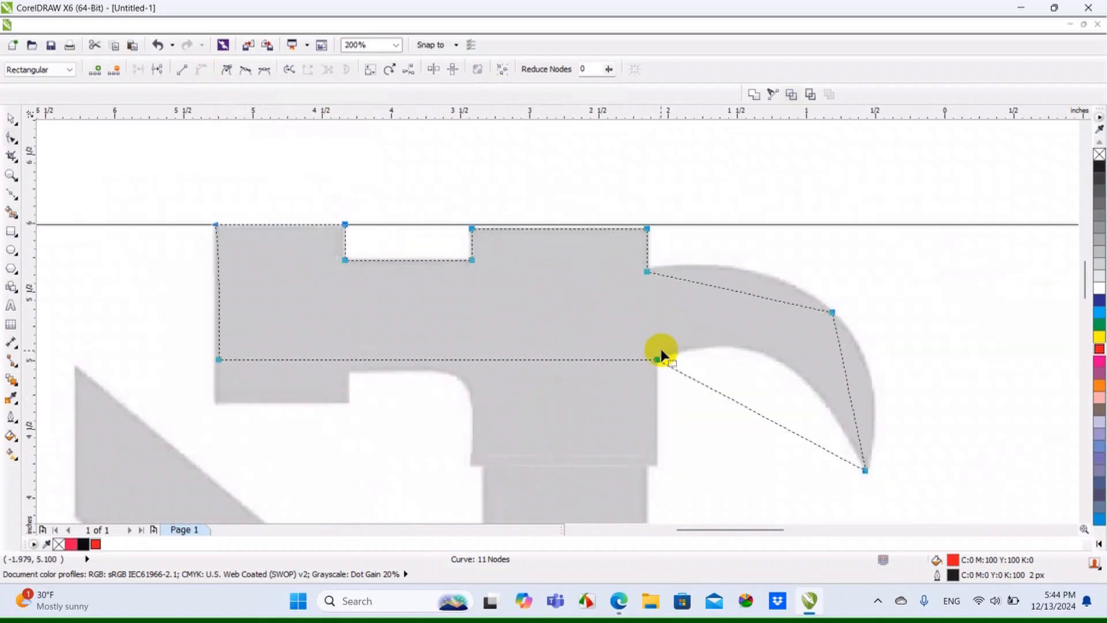
pyautogui.scroll(2, 747, 299)
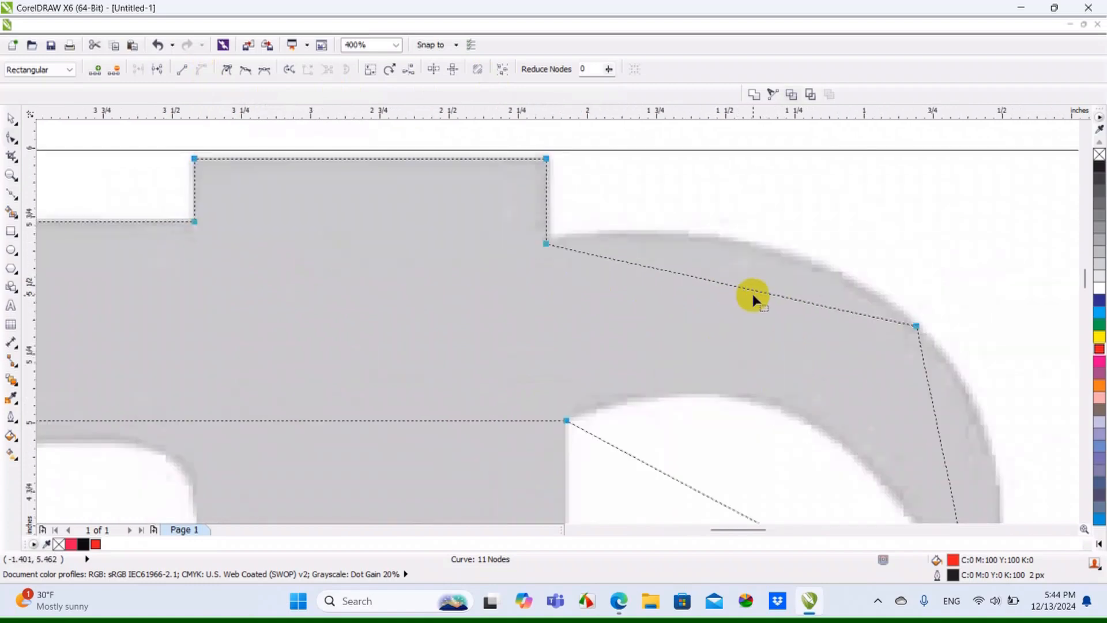
pyautogui.click(756, 293)
pyautogui.moveTo(756, 292); pyautogui.dragTo(753, 248)
pyautogui.scroll(-1, 781, 346)
pyautogui.scroll(1, 797, 353)
pyautogui.moveTo(775, 362); pyautogui.dragTo(826, 343)
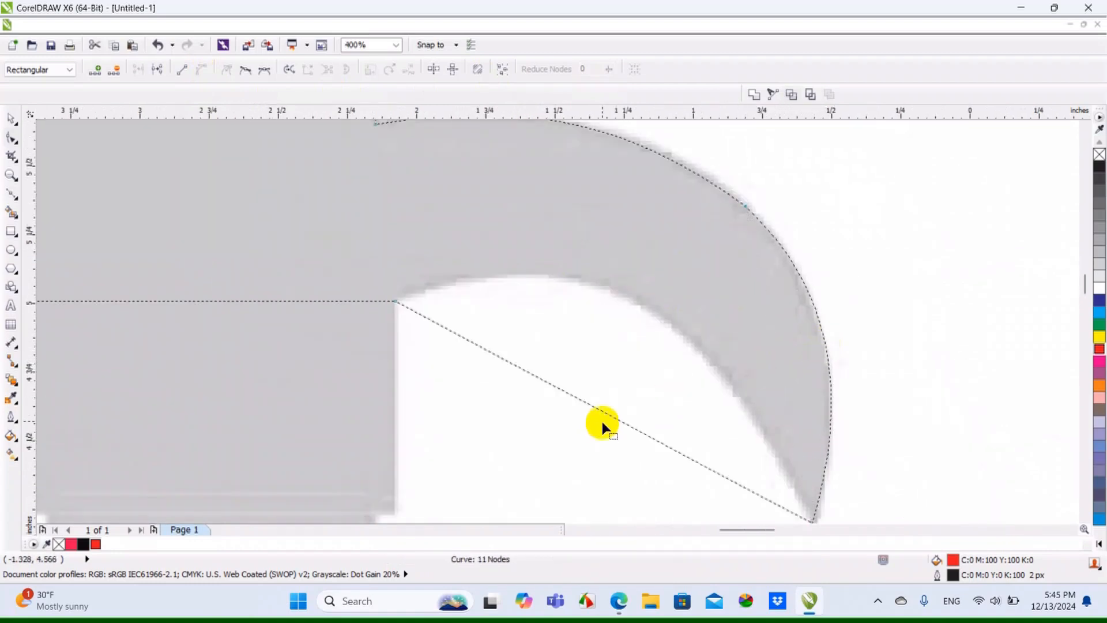
pyautogui.moveTo(606, 406); pyautogui.dragTo(648, 306)
pyautogui.scroll(-1, 575, 299)
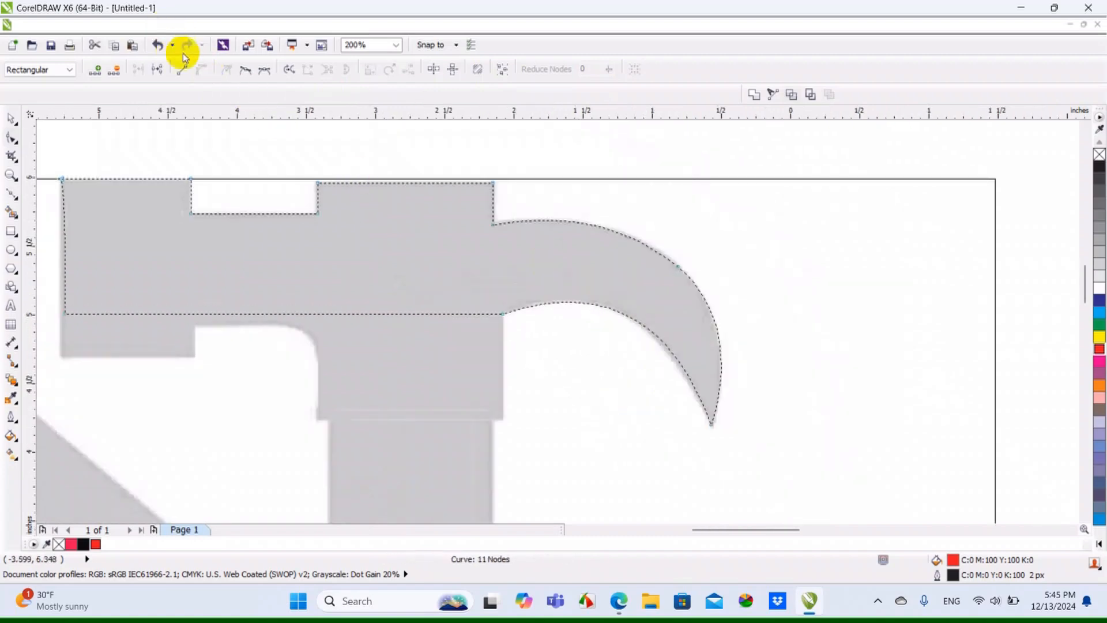
# Bend the upper edge of the hammer head's middle block upward into an arch
pyautogui.scroll(-1, 569, 253)
pyautogui.scroll(1, 437, 225)
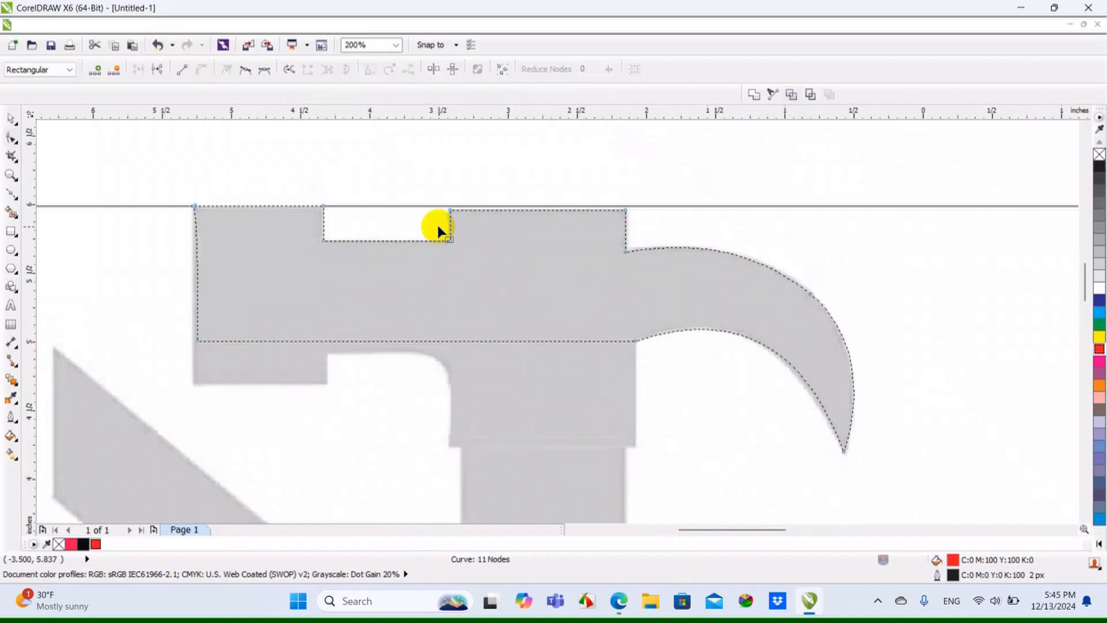
pyautogui.scroll(1, 508, 229)
pyautogui.moveTo(525, 209); pyautogui.dragTo(527, 166)
pyautogui.scroll(-1, 568, 218)
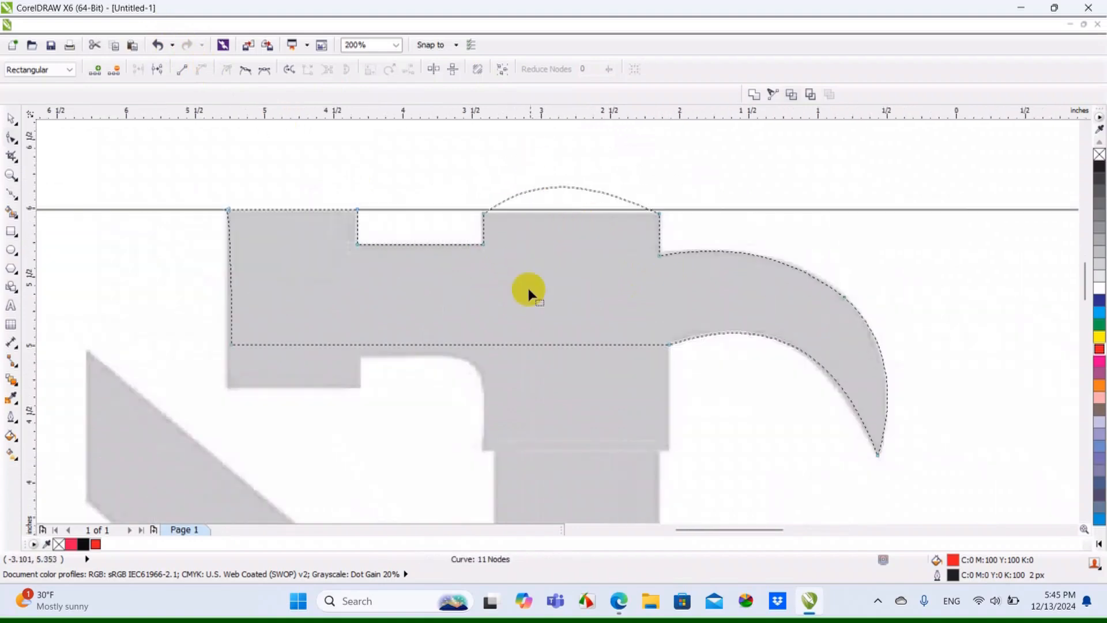
# Return the display to Enhanced view and delete the red hammer shape, leaving the logo bitmap in place
pyautogui.click(545, 392)
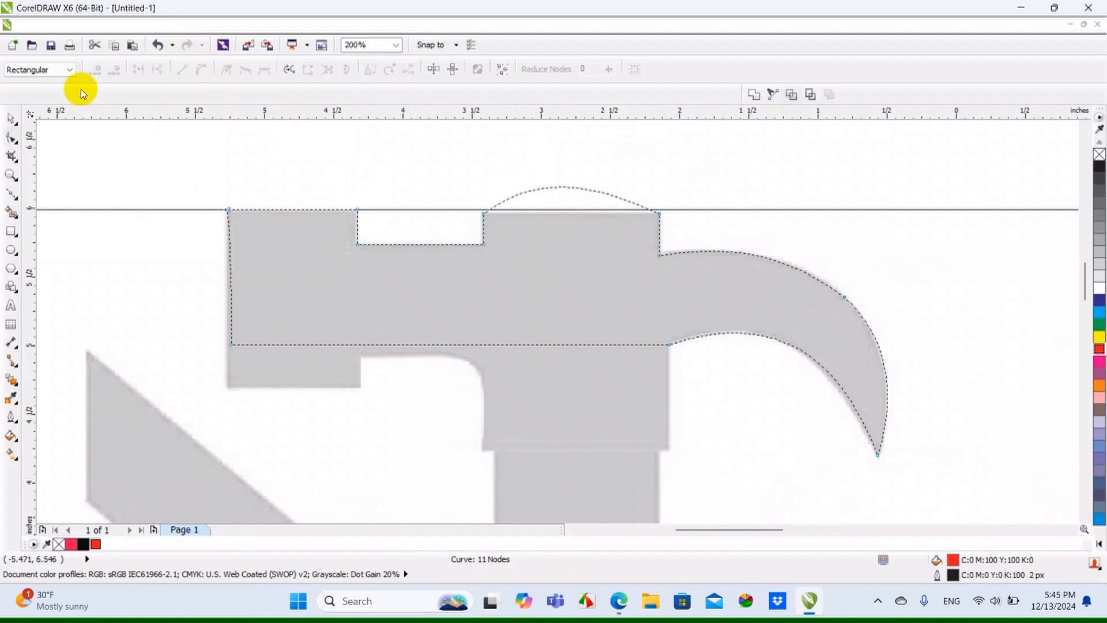
pyautogui.click(12, 117)
pyautogui.click(240, 154)
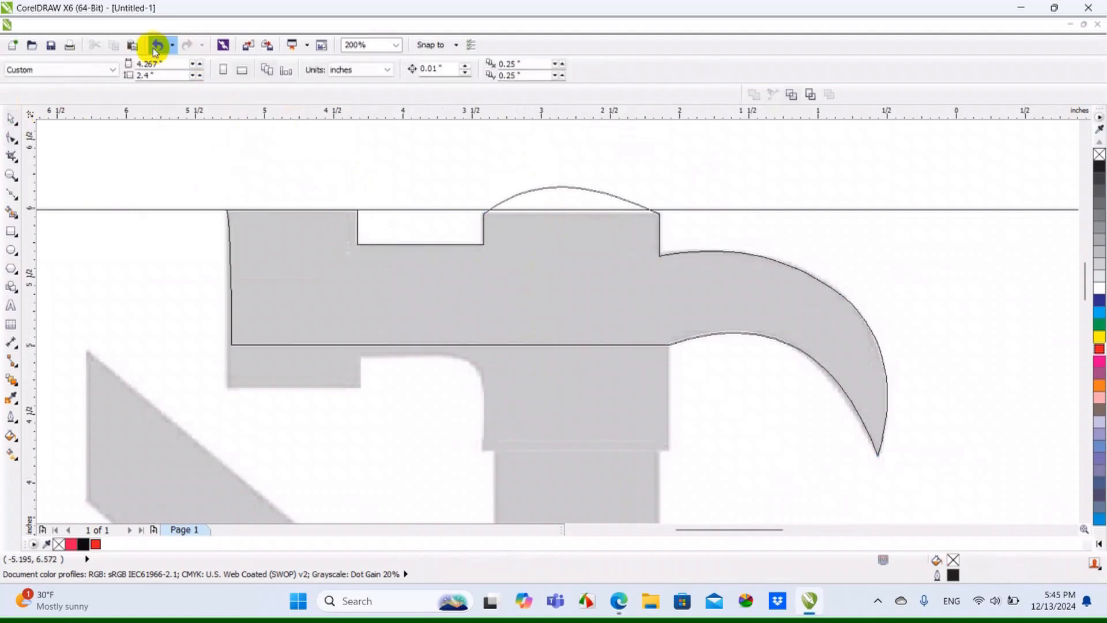
pyautogui.click(92, 25)
pyautogui.click(123, 104)
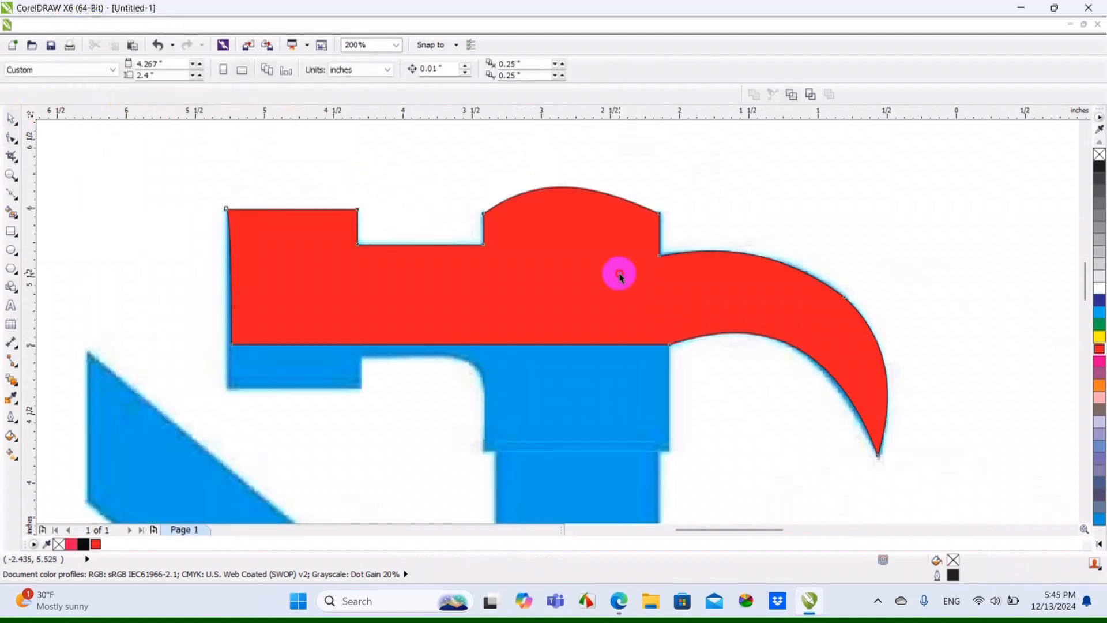
pyautogui.click(619, 274)
pyautogui.scroll(-1, 613, 271)
pyautogui.press('Delete')
pyautogui.scroll(-2, 572, 261)
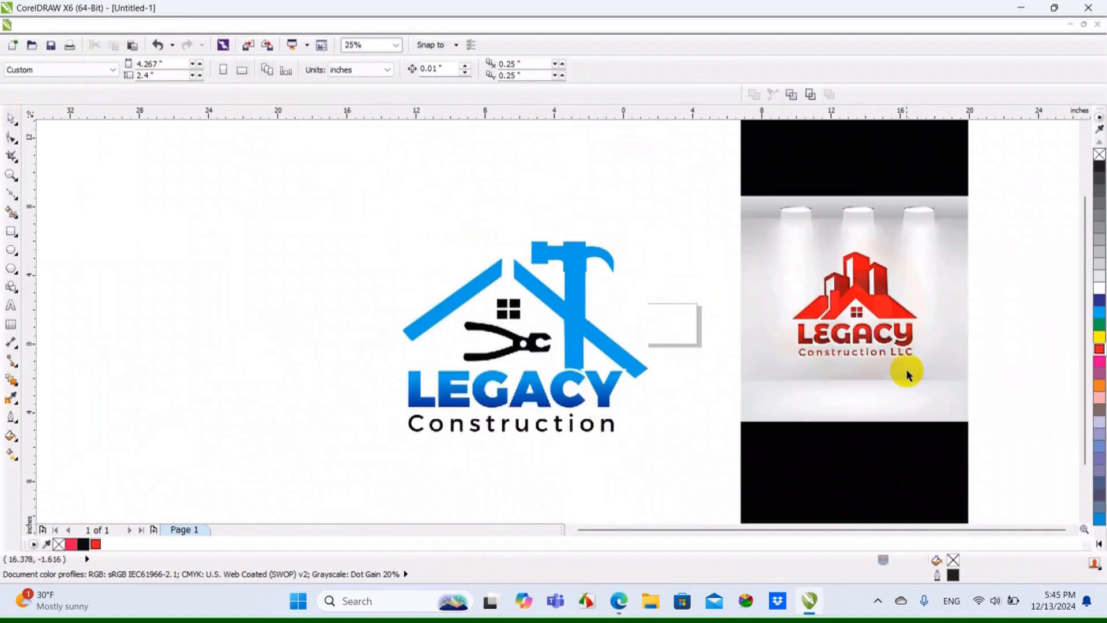
# Examine the roofs, buildings and lettering of the red Legacy Construction LLC logo bitmap up close
pyautogui.scroll(1, 907, 375)
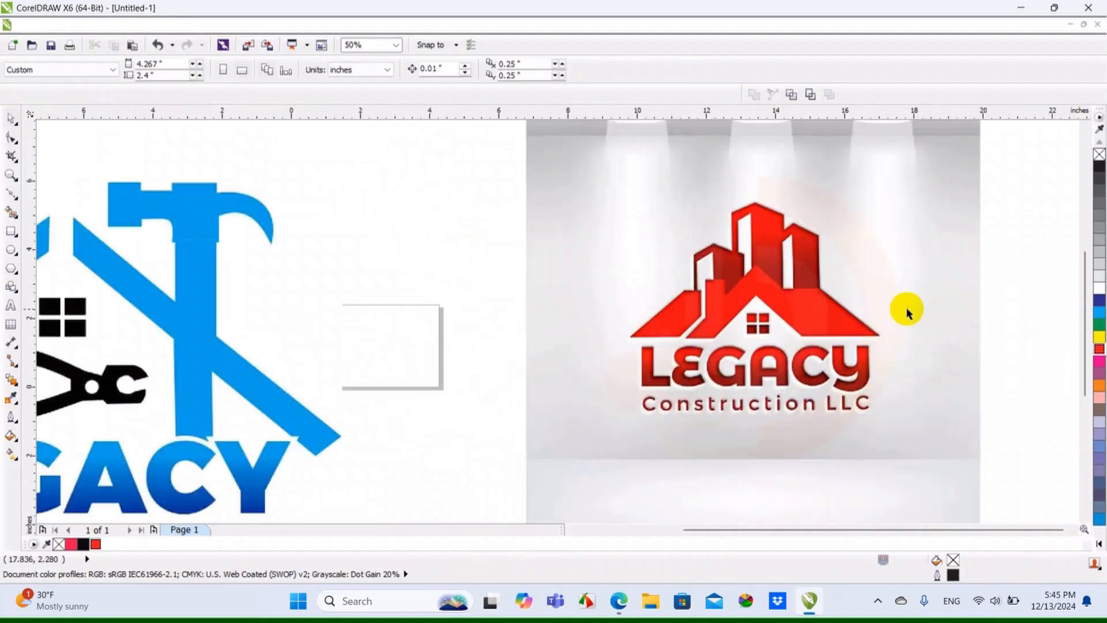
pyautogui.scroll(1, 907, 312)
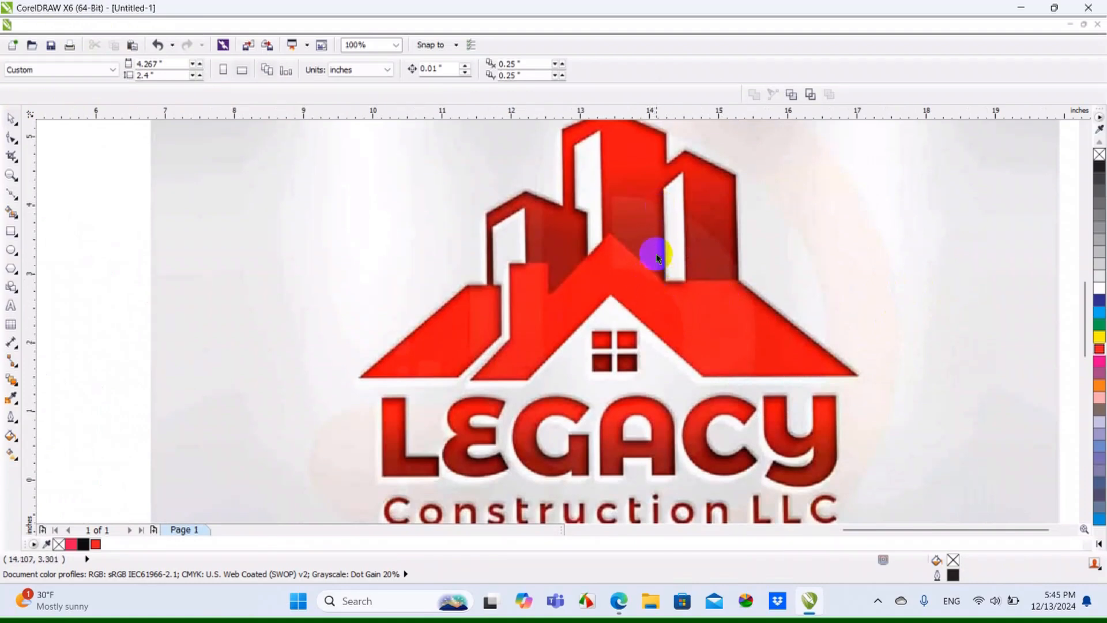
pyautogui.scroll(1, 651, 237)
pyautogui.scroll(-1, 648, 231)
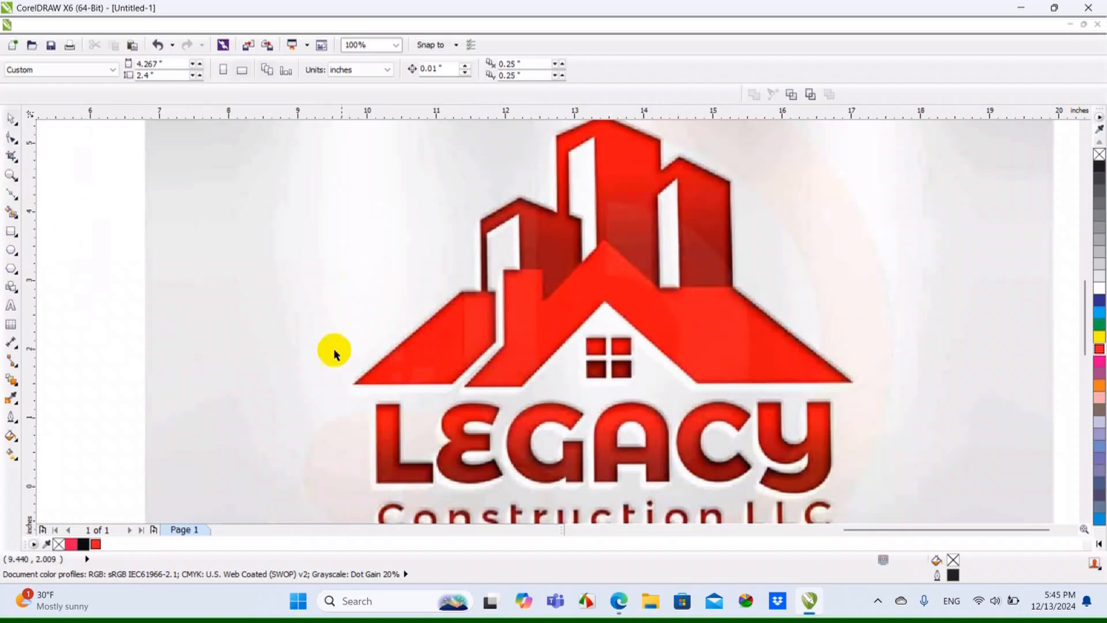
pyautogui.scroll(2, 308, 345)
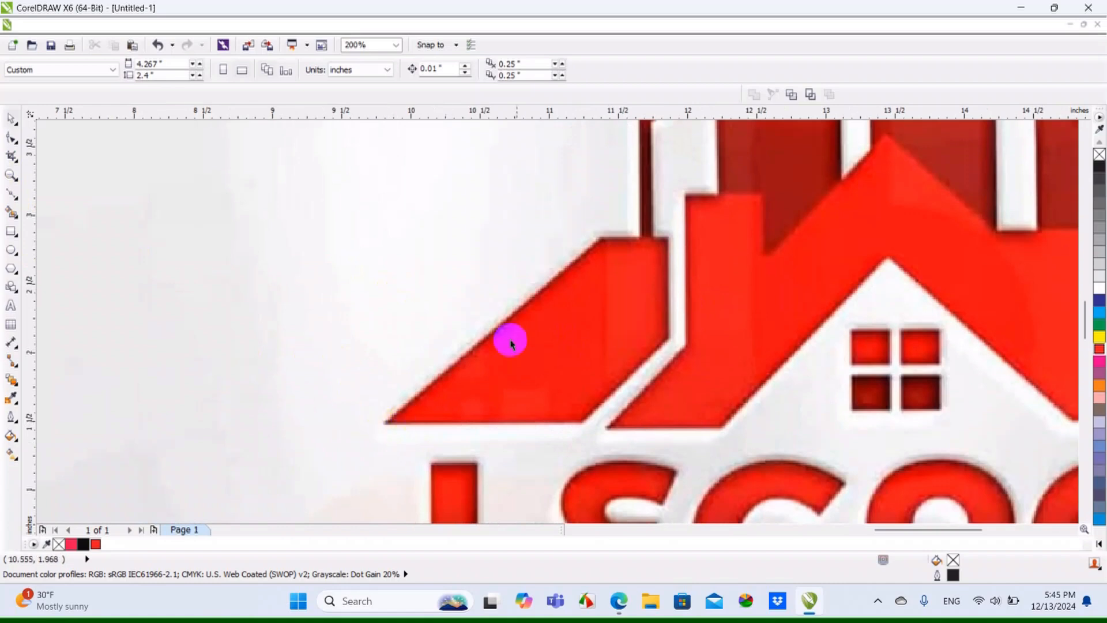
pyautogui.scroll(-2, 455, 277)
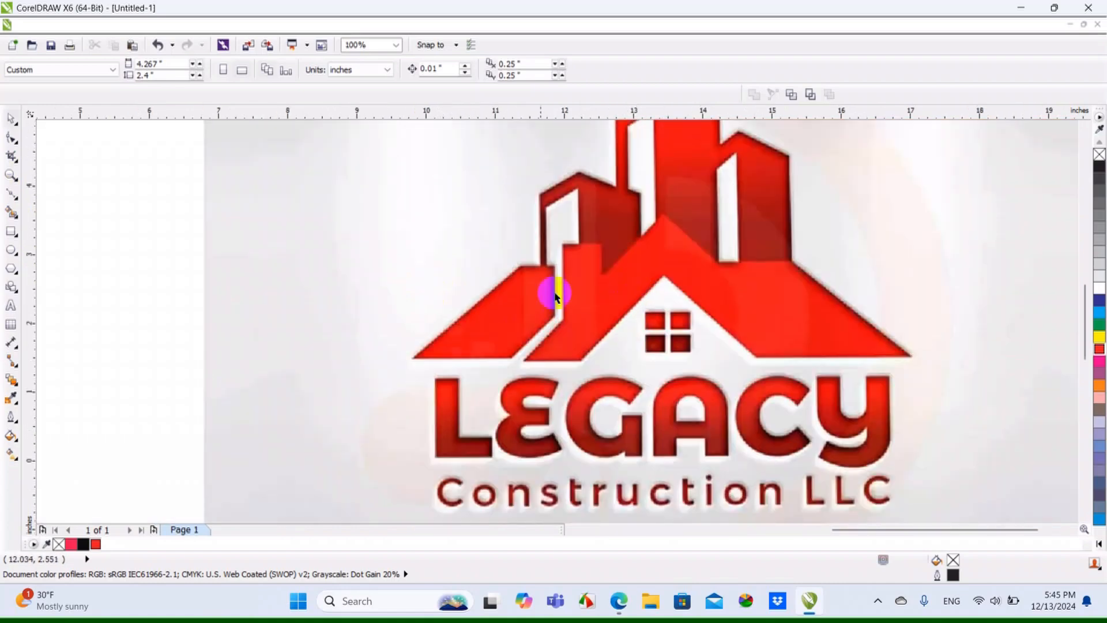
pyautogui.scroll(2, 452, 361)
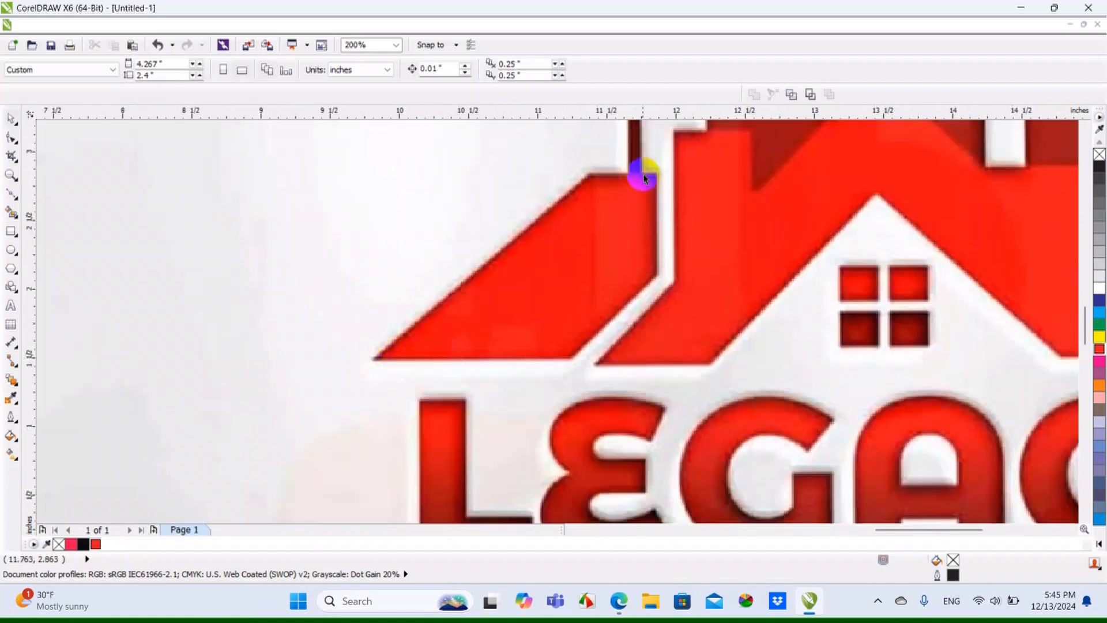
pyautogui.scroll(-2, 420, 334)
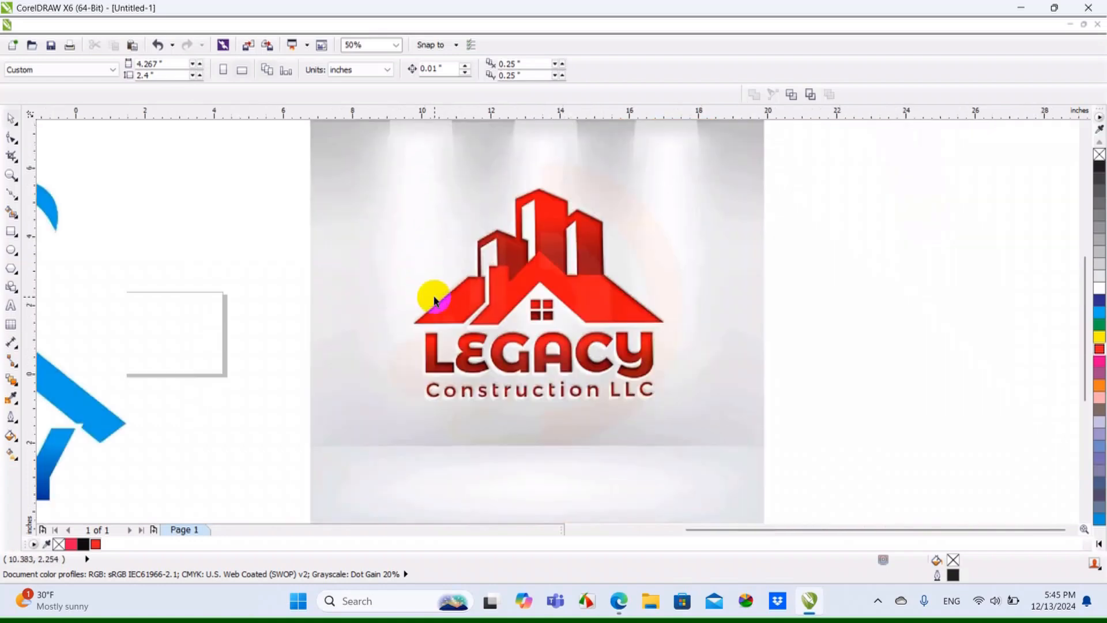
pyautogui.scroll(-2, 519, 317)
pyautogui.click(524, 311)
pyautogui.click(899, 360)
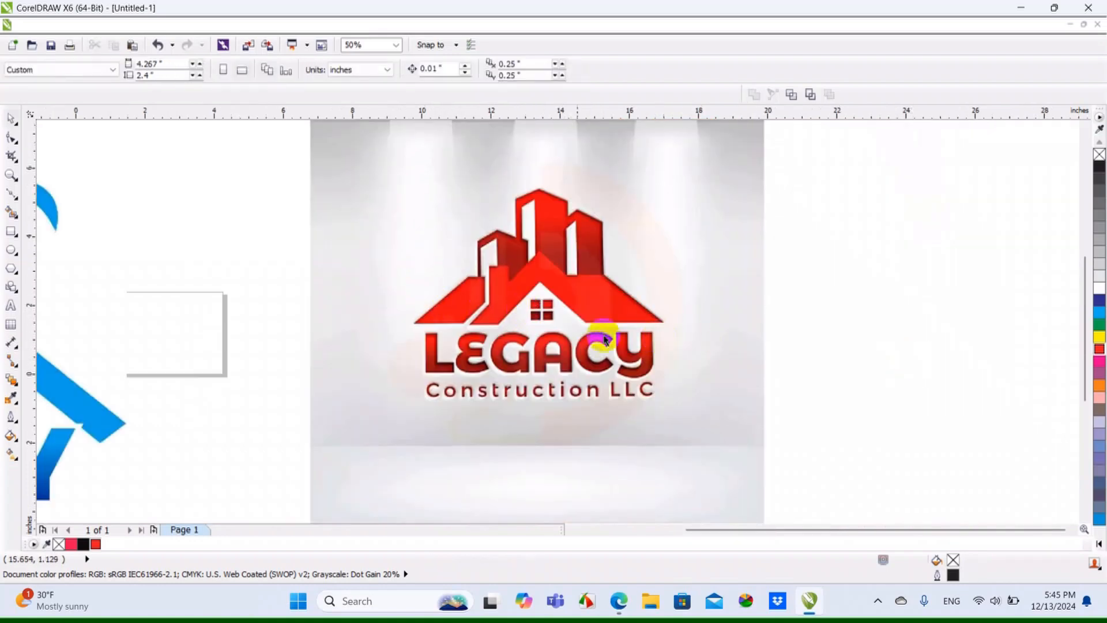
# Move the Legacy Construction LLC bitmap slightly up and to the left, and deselect it
pyautogui.moveTo(507, 289); pyautogui.dragTo(554, 311)
pyautogui.moveTo(624, 327); pyautogui.dragTo(582, 316)
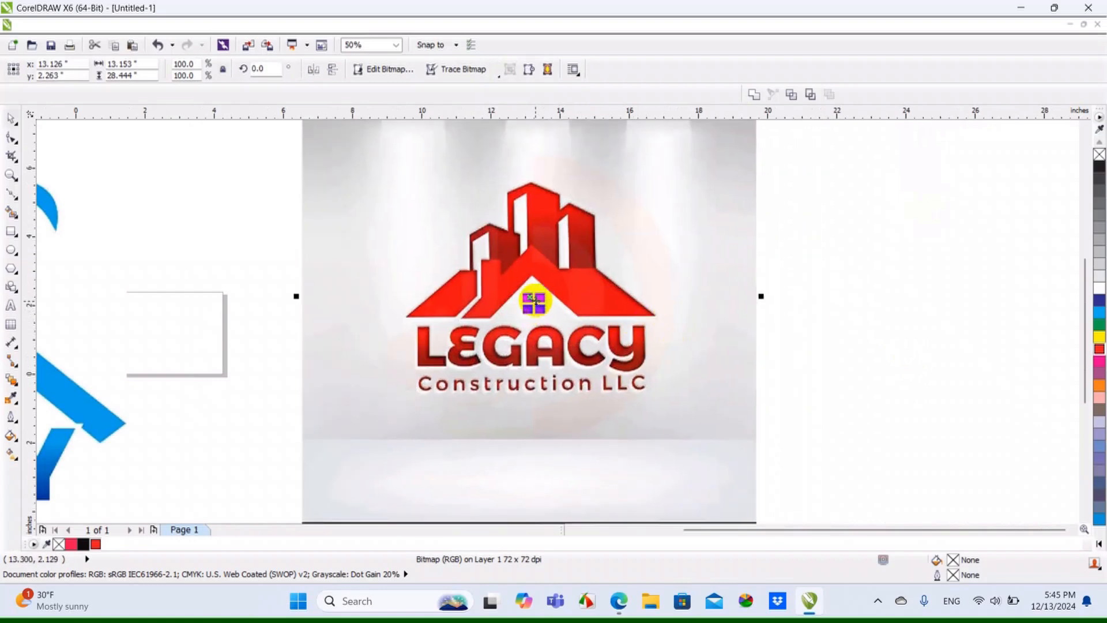
pyautogui.click(771, 316)
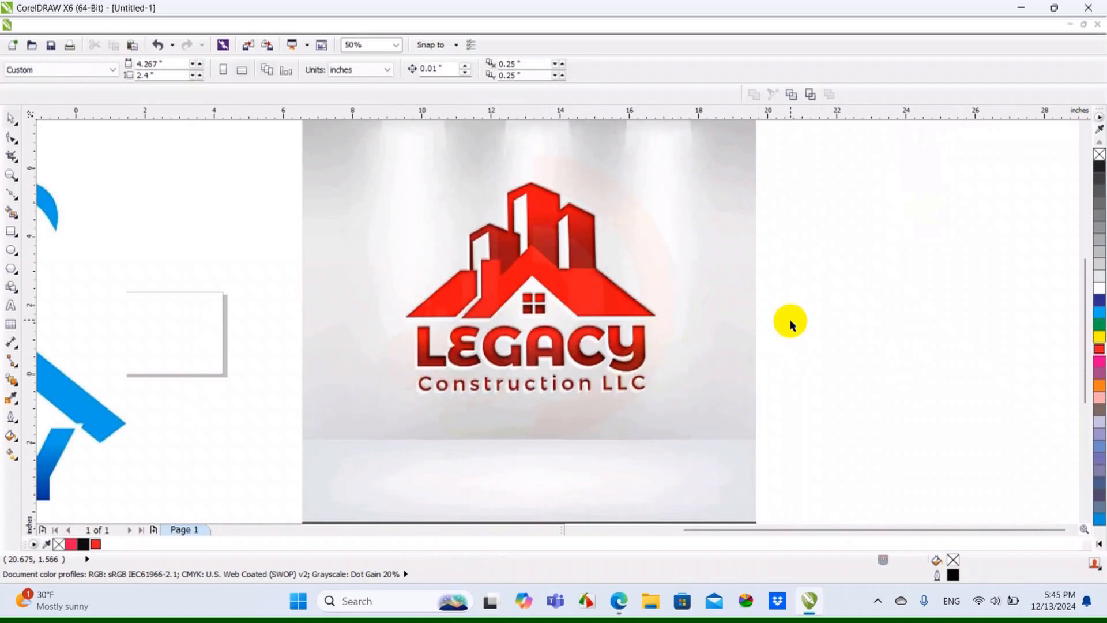
# Show the document grid
pyautogui.rightClick(790, 313)
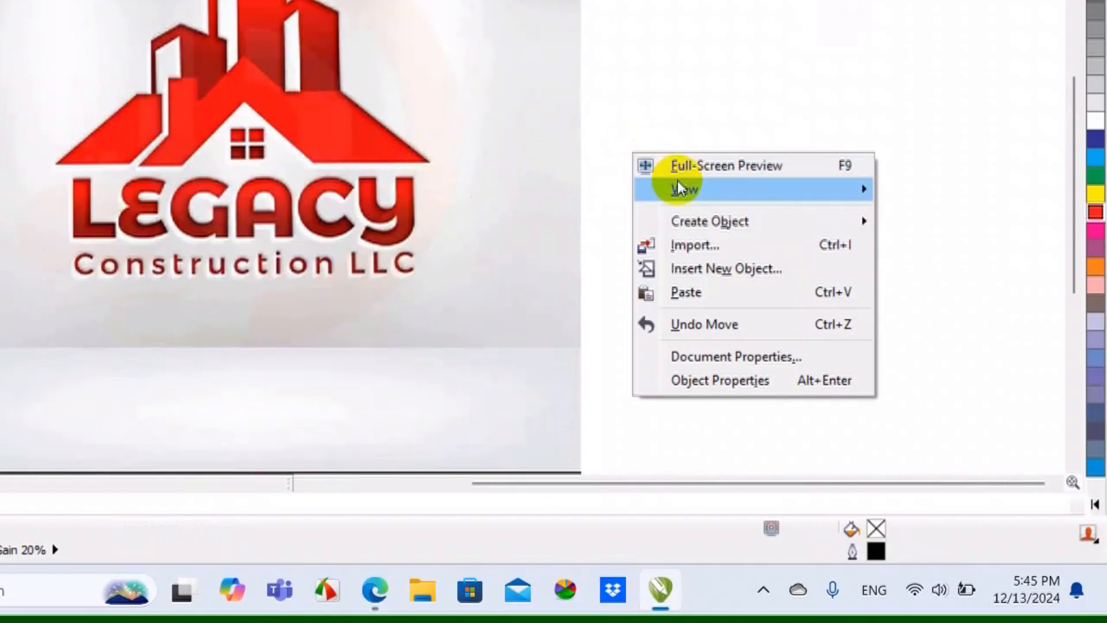
pyautogui.moveTo(682, 188)
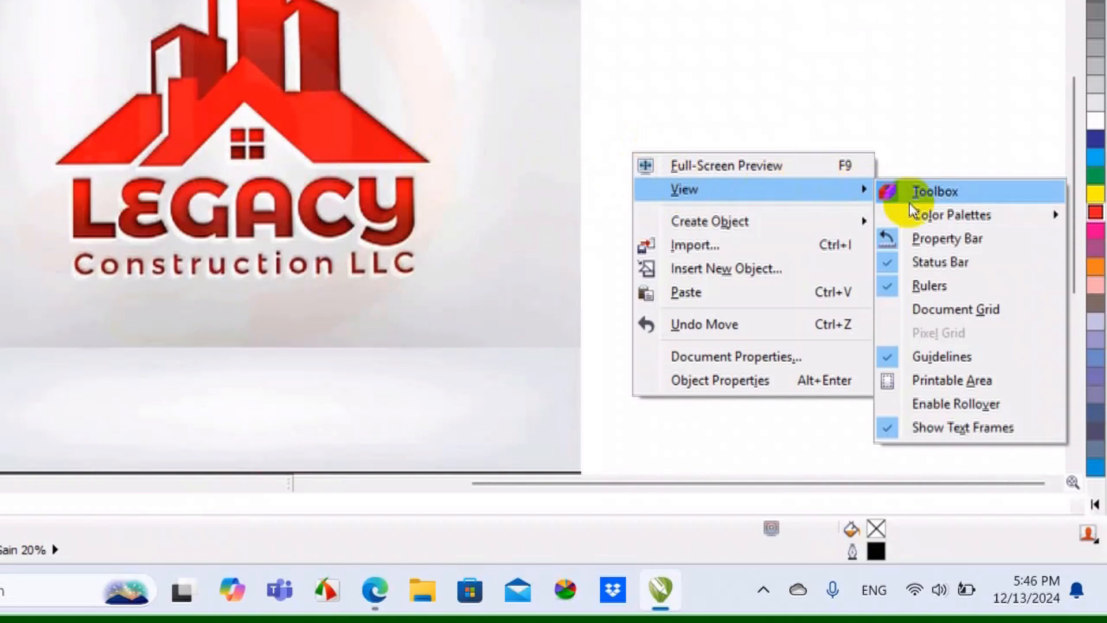
pyautogui.click(946, 312)
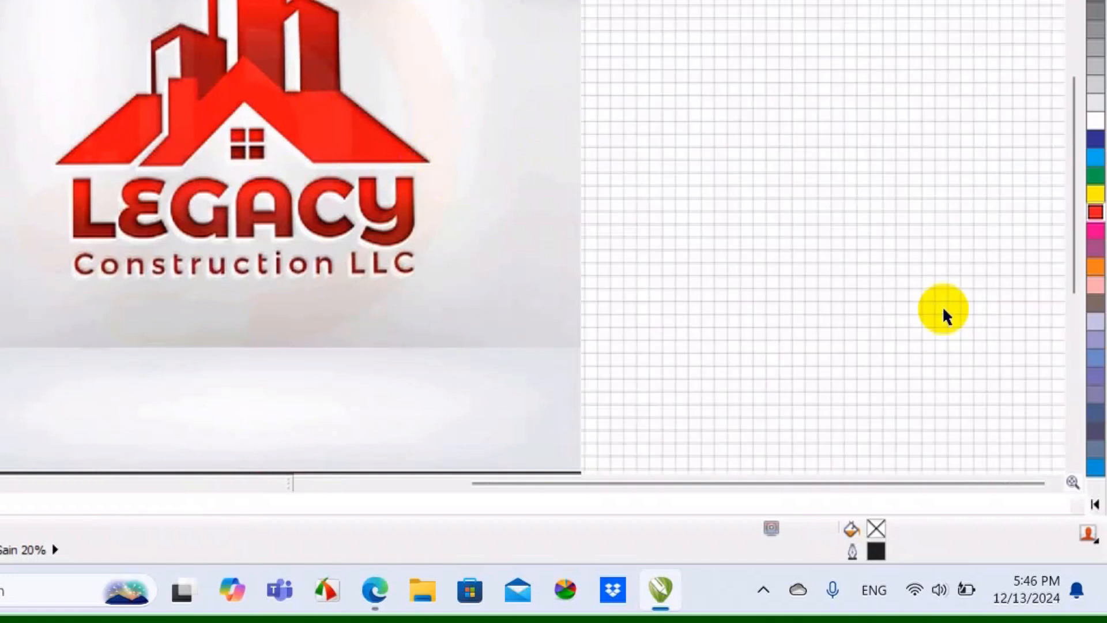
# Switch the display to Wireframe view so the grid shows over the bitmap
pyautogui.click(86, 25)
pyautogui.moveTo(126, 25)
pyautogui.moveTo(87, 25)
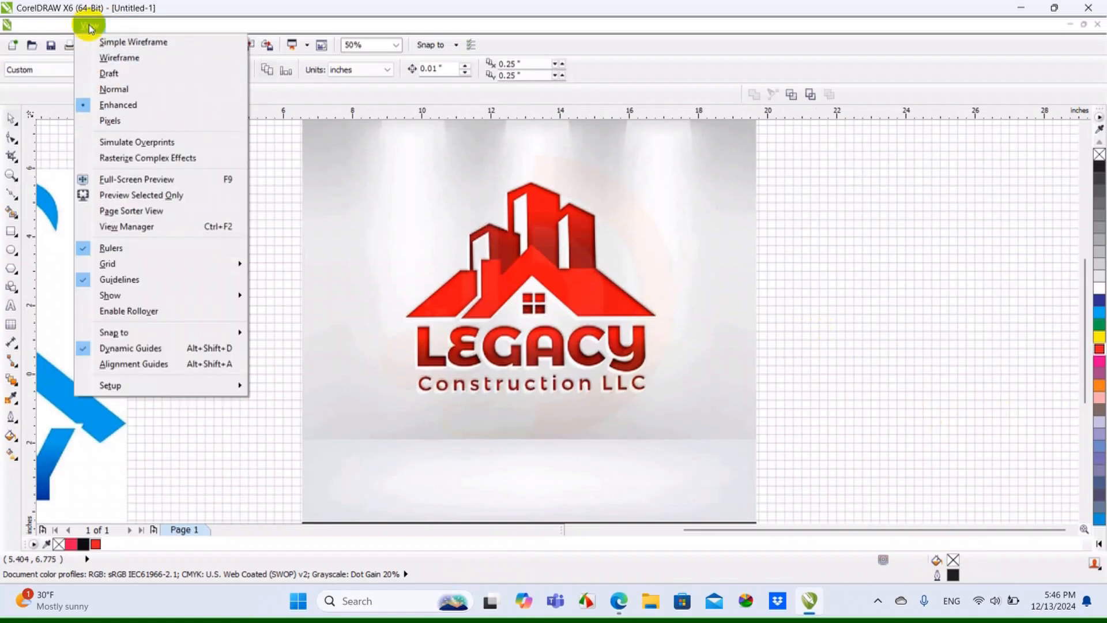
pyautogui.click(118, 57)
# Align the roof's lower edge in the bitmap with a grid line, nudging the bitmap to X 13.081", Y 2.315"
pyautogui.scroll(2, 630, 367)
pyautogui.scroll(2, 630, 367)
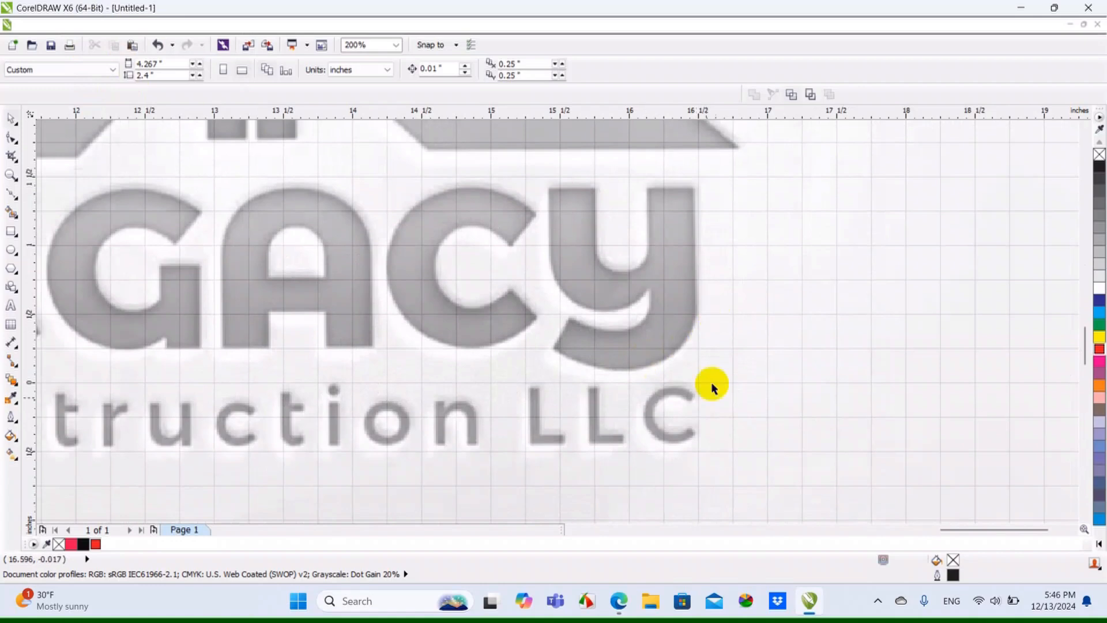
pyautogui.scroll(-2, 667, 279)
pyautogui.scroll(2, 663, 268)
pyautogui.click(670, 263)
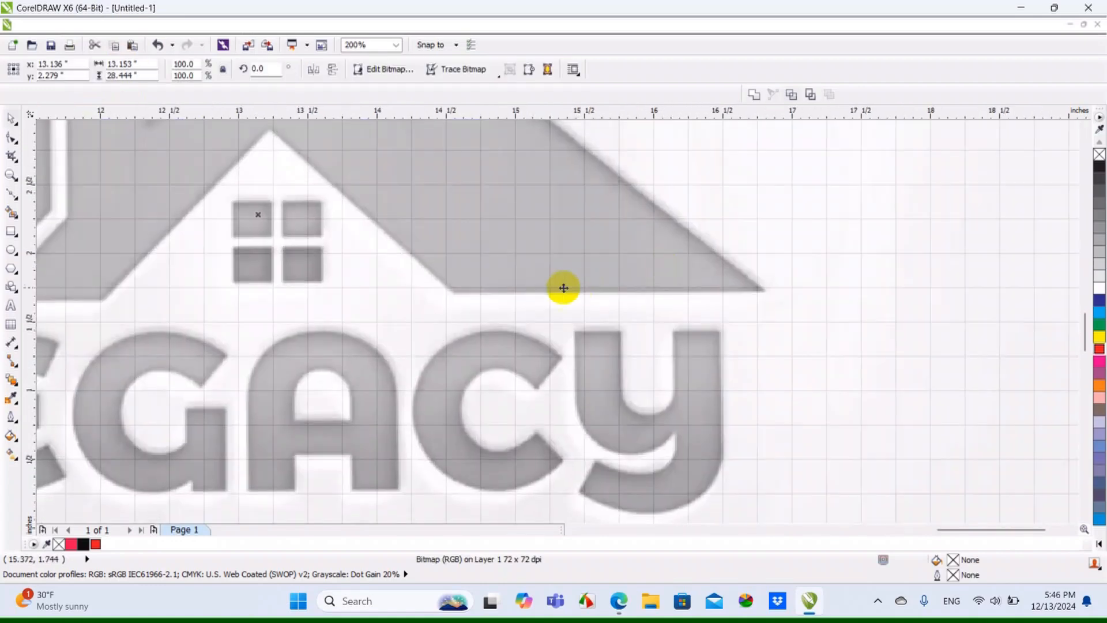
pyautogui.scroll(2, 505, 271)
pyautogui.moveTo(479, 284); pyautogui.dragTo(490, 284)
pyautogui.press('Right')
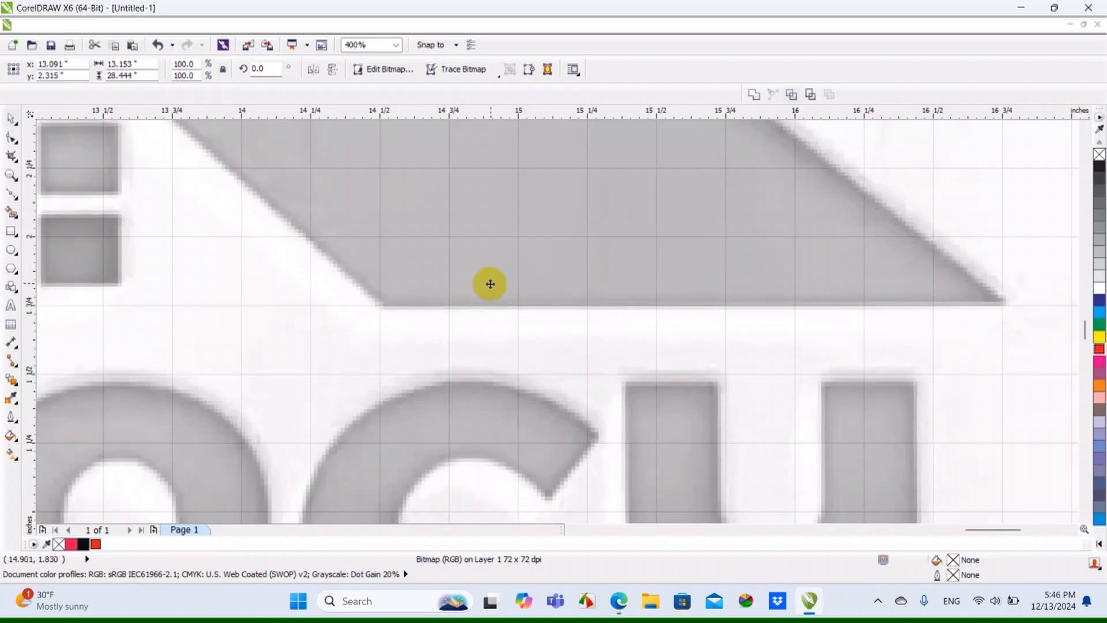
pyautogui.press('Up')
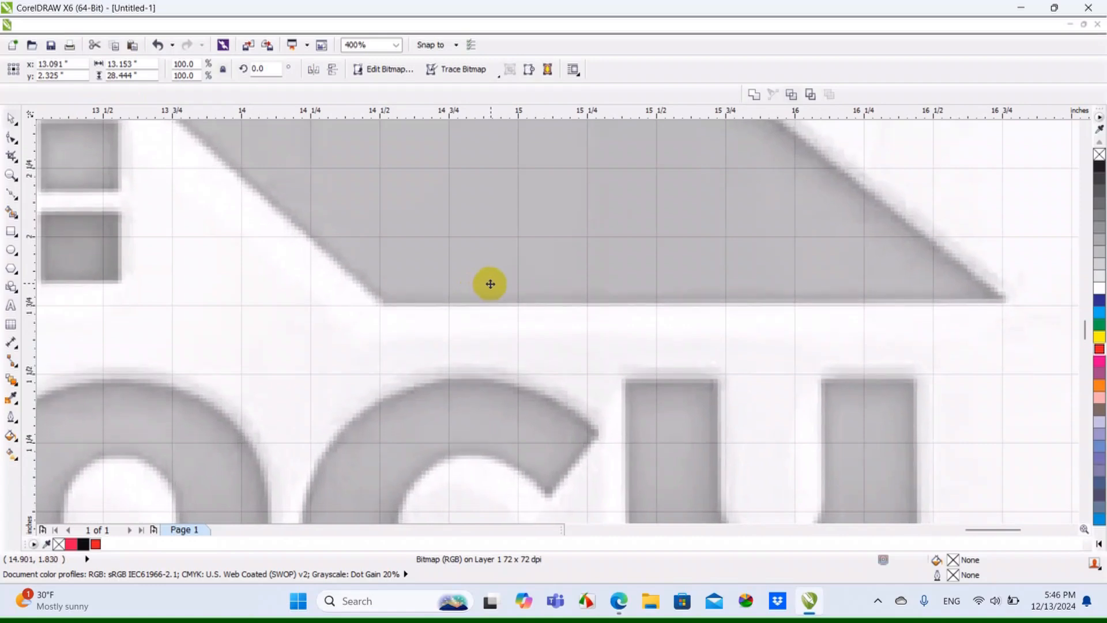
pyautogui.press('Down')
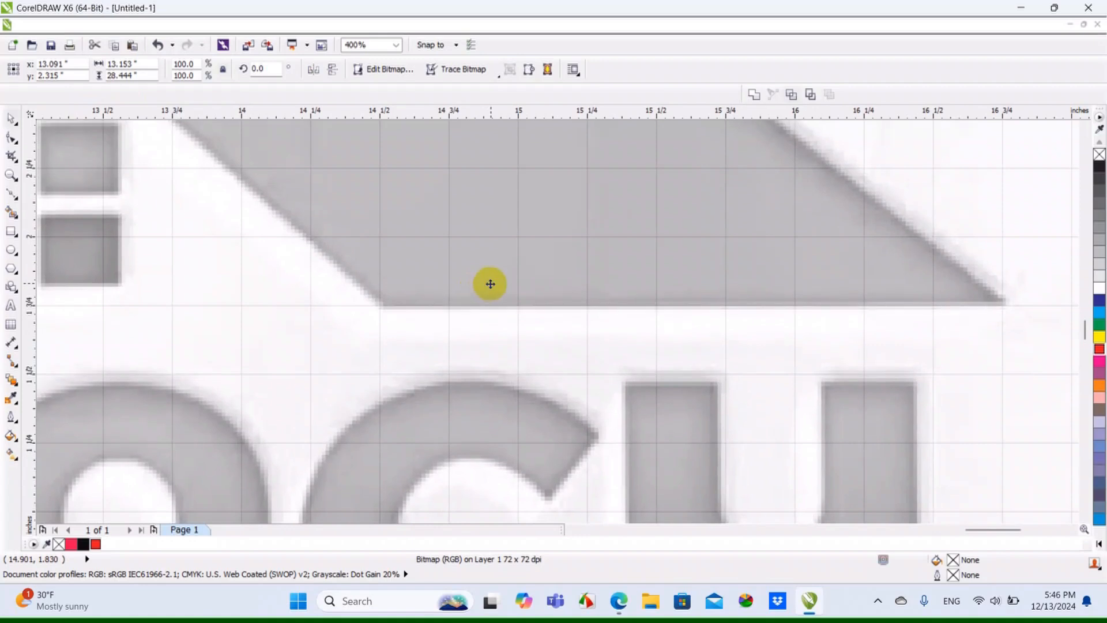
pyautogui.press('Left')
# Lock the Legacy Construction LLC bitmap so it stays fixed during tracing
pyautogui.scroll(-1, 489, 283)
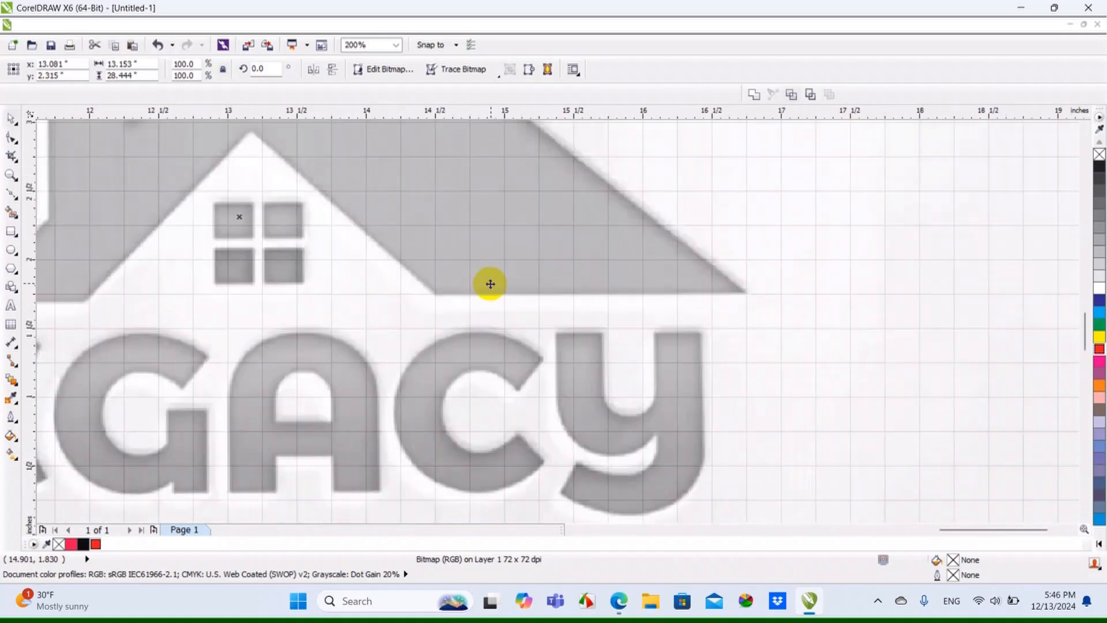
pyautogui.scroll(-1, 603, 294)
pyautogui.click(907, 319)
pyautogui.click(797, 312)
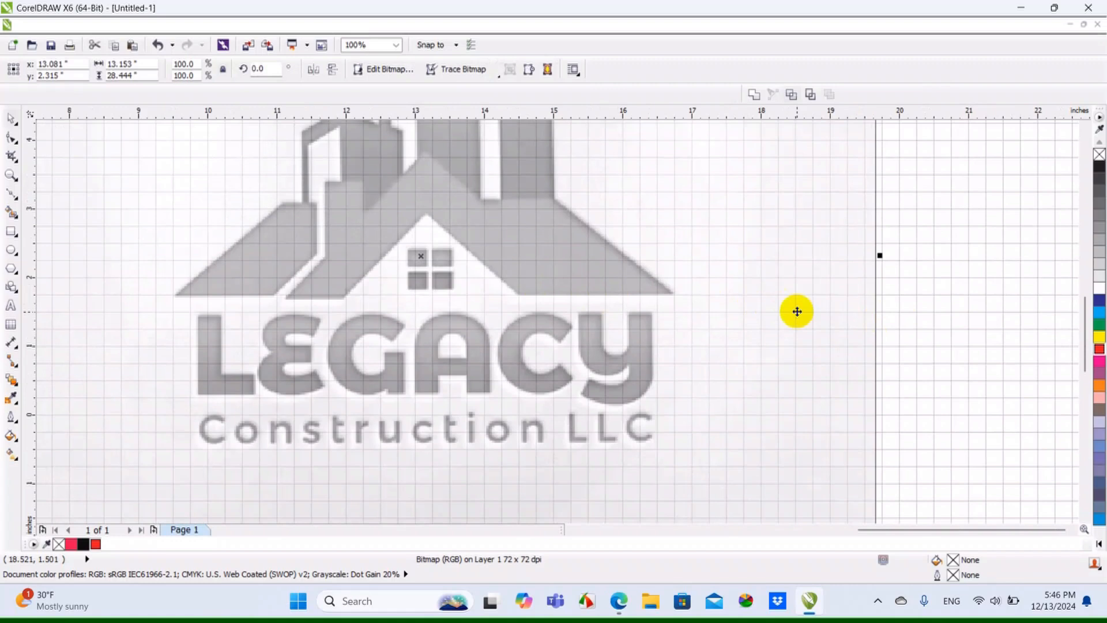
pyautogui.rightClick(796, 311)
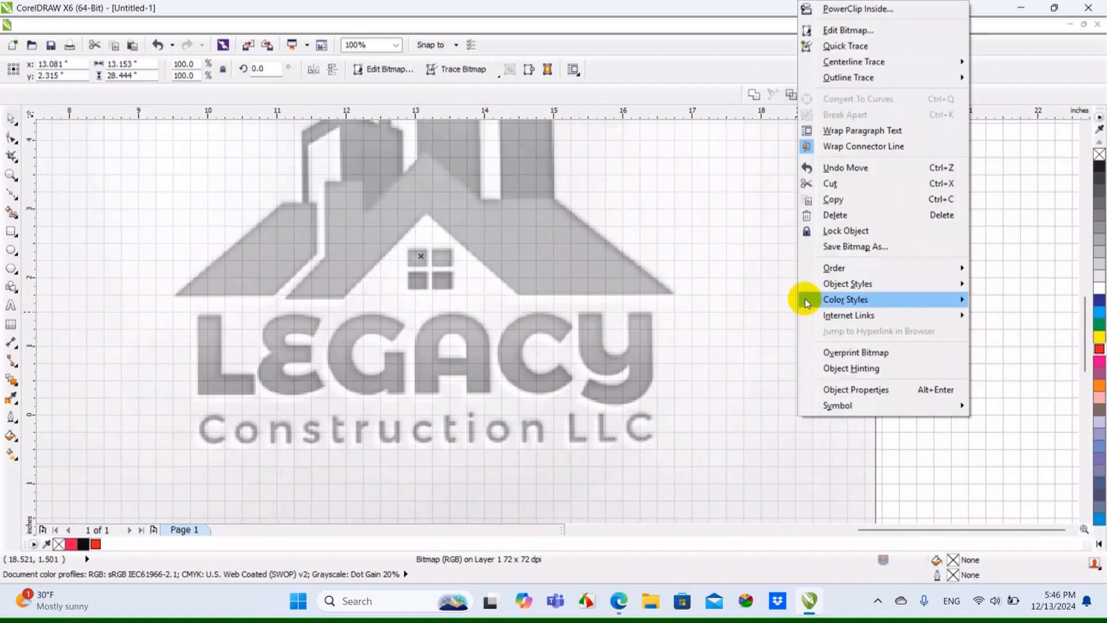
pyautogui.moveTo(806, 300)
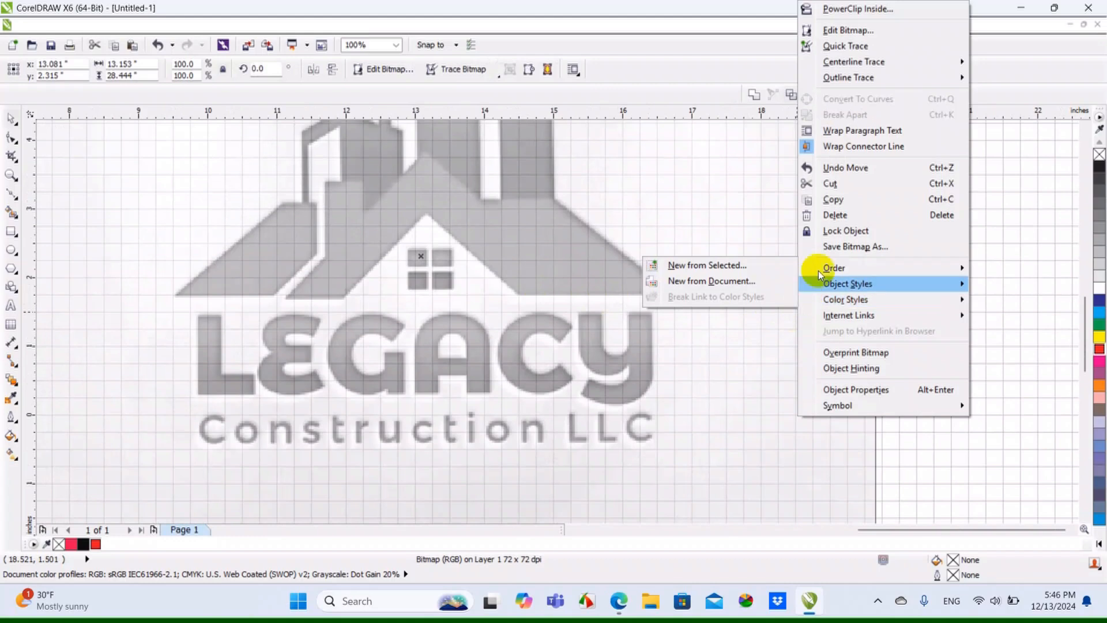
pyautogui.click(850, 230)
# Trace the main roof's right lower edge with the Bézier tool, from the outer eave corner to the base of the white gable
pyautogui.scroll(-1, 748, 309)
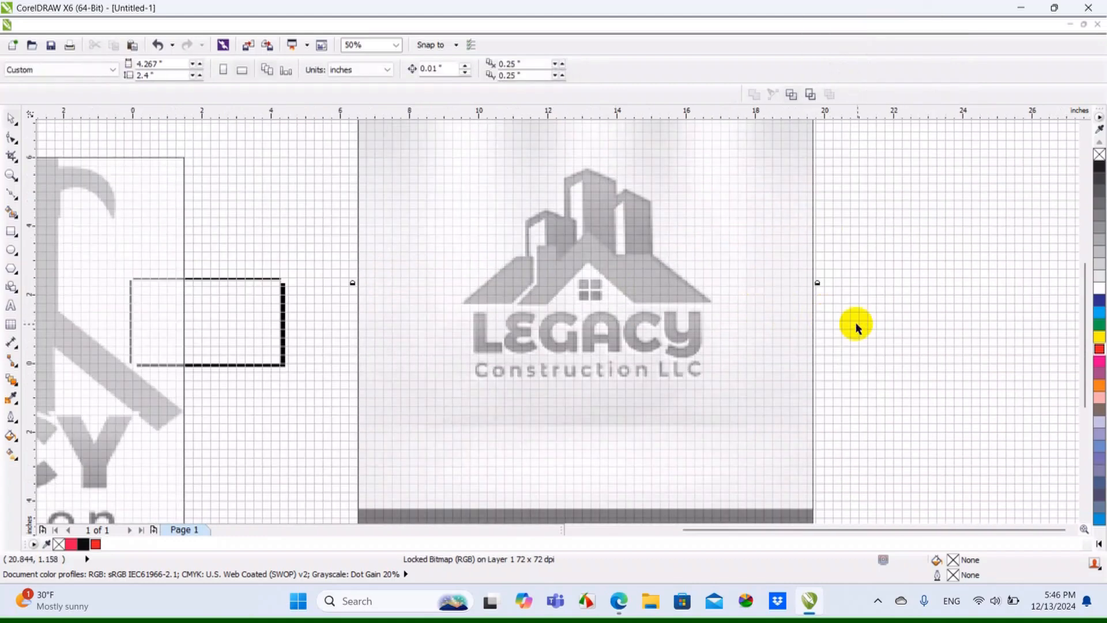
pyautogui.scroll(-1, 855, 324)
pyautogui.scroll(3, 779, 309)
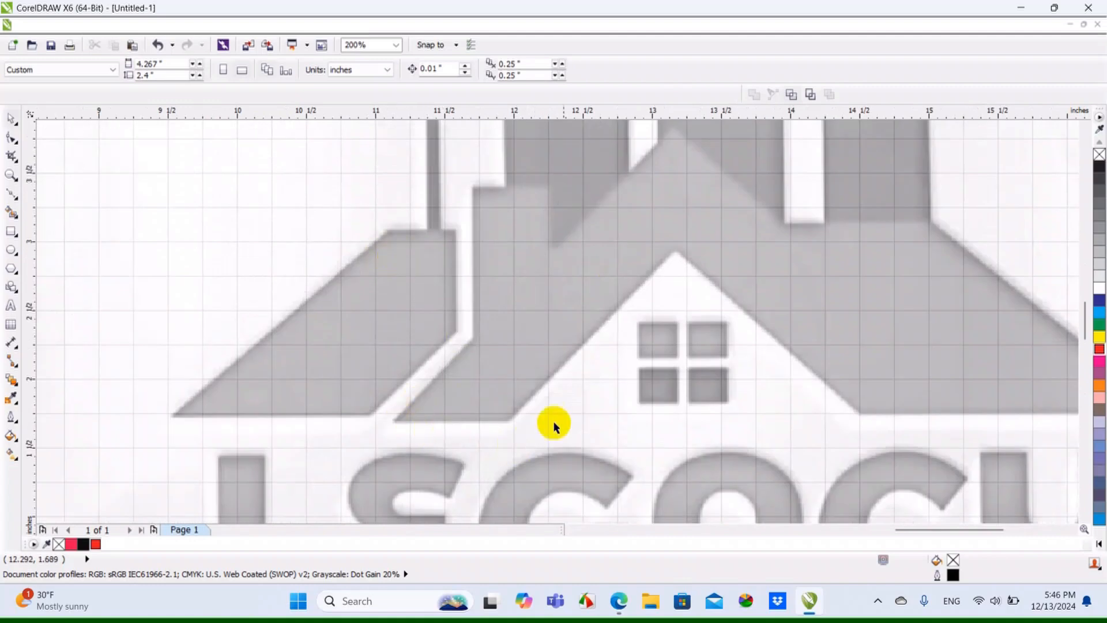
pyautogui.scroll(1, 533, 412)
pyautogui.scroll(-1, 497, 447)
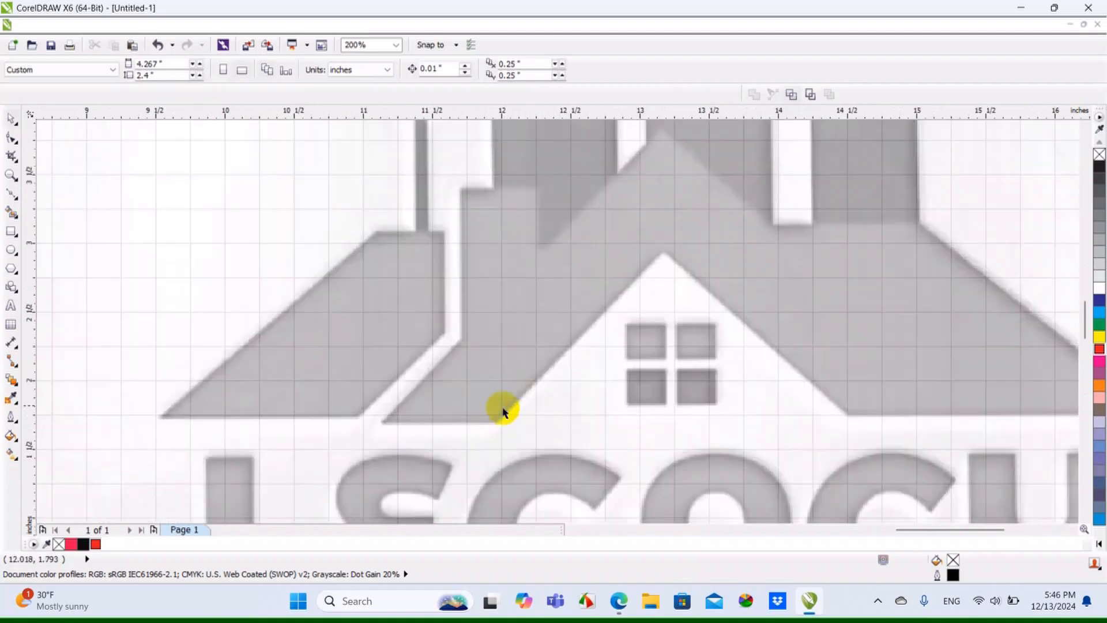
pyautogui.click(12, 195)
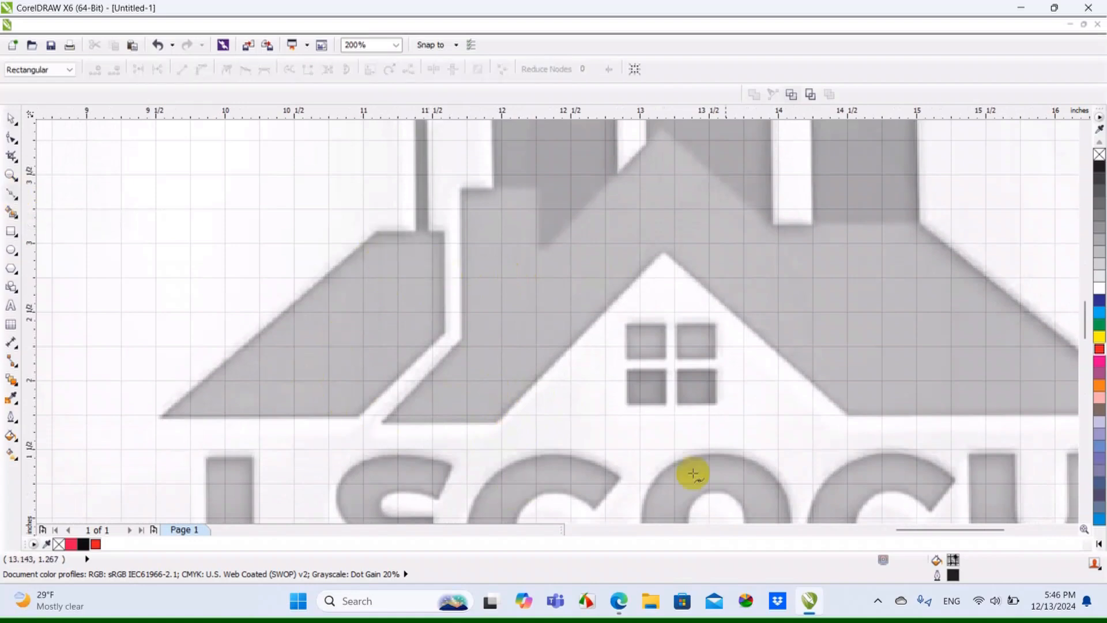
pyautogui.scroll(-1, 501, 360)
pyautogui.scroll(2, 821, 404)
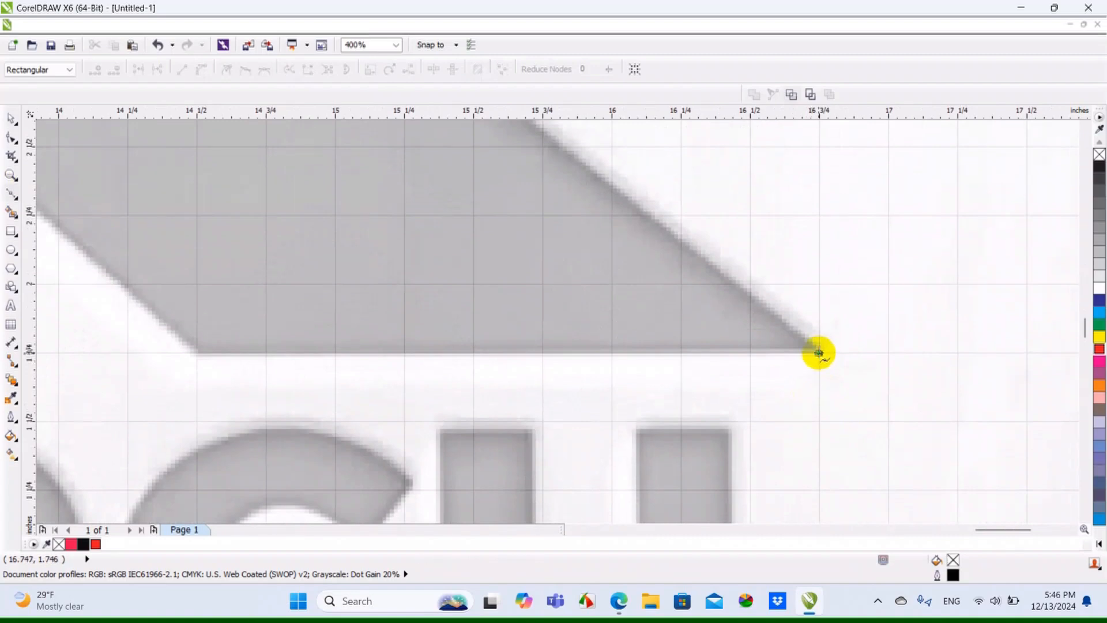
pyautogui.scroll(-1, 815, 351)
pyautogui.scroll(1, 516, 351)
pyautogui.scroll(1, 501, 359)
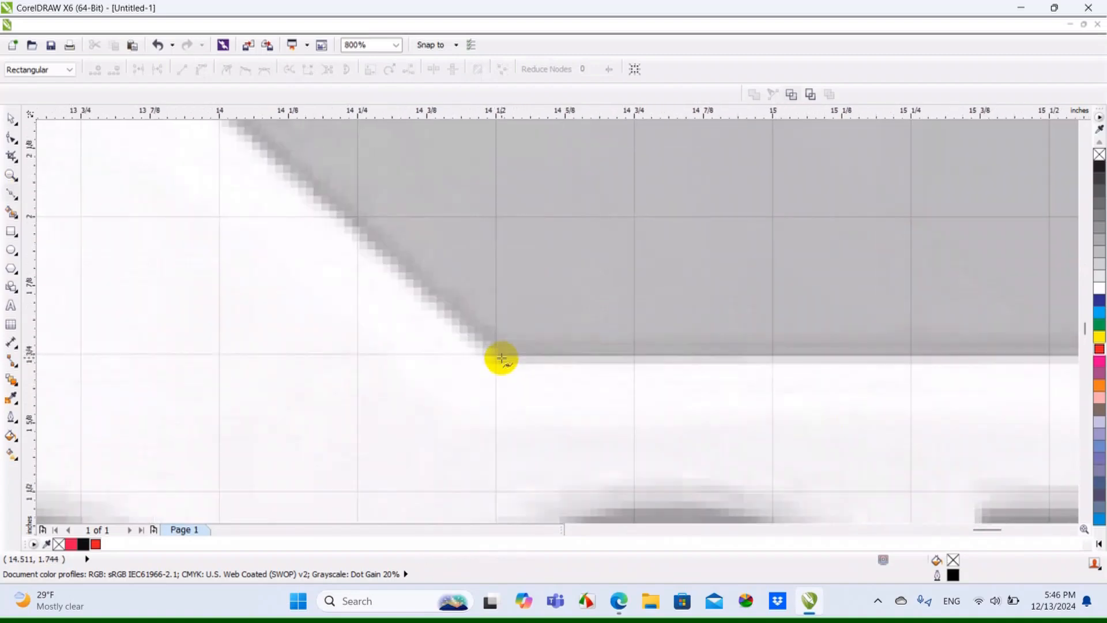
pyautogui.click(498, 354)
# Extend the outline up the right slope to the white gable's peak, undoing the misplaced node and placing it exactly on the tip
pyautogui.scroll(-3, 496, 354)
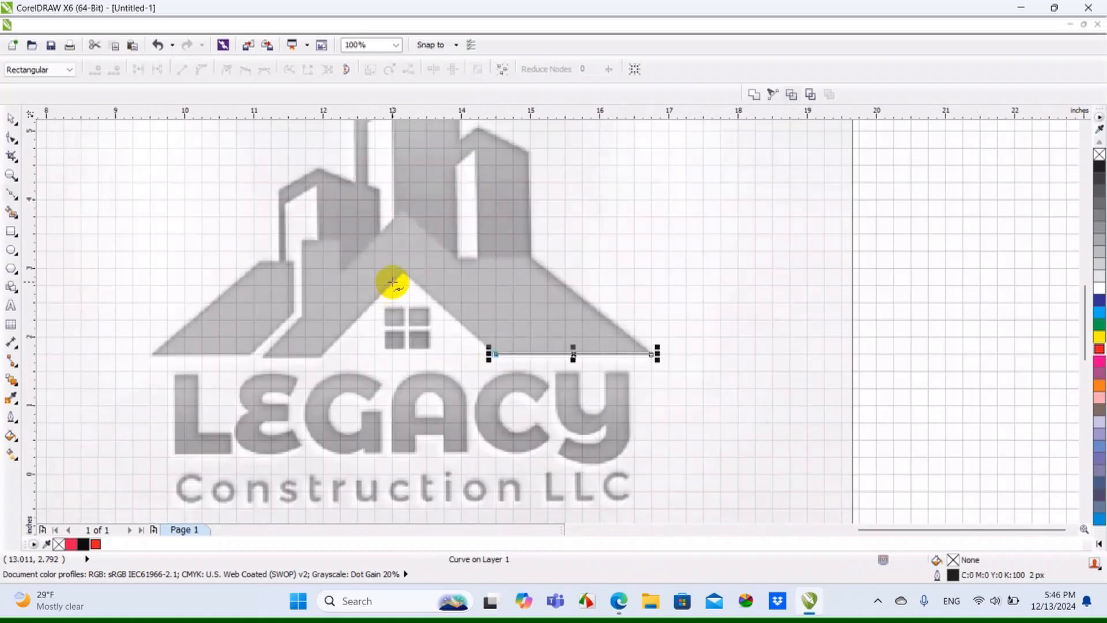
pyautogui.scroll(2, 392, 282)
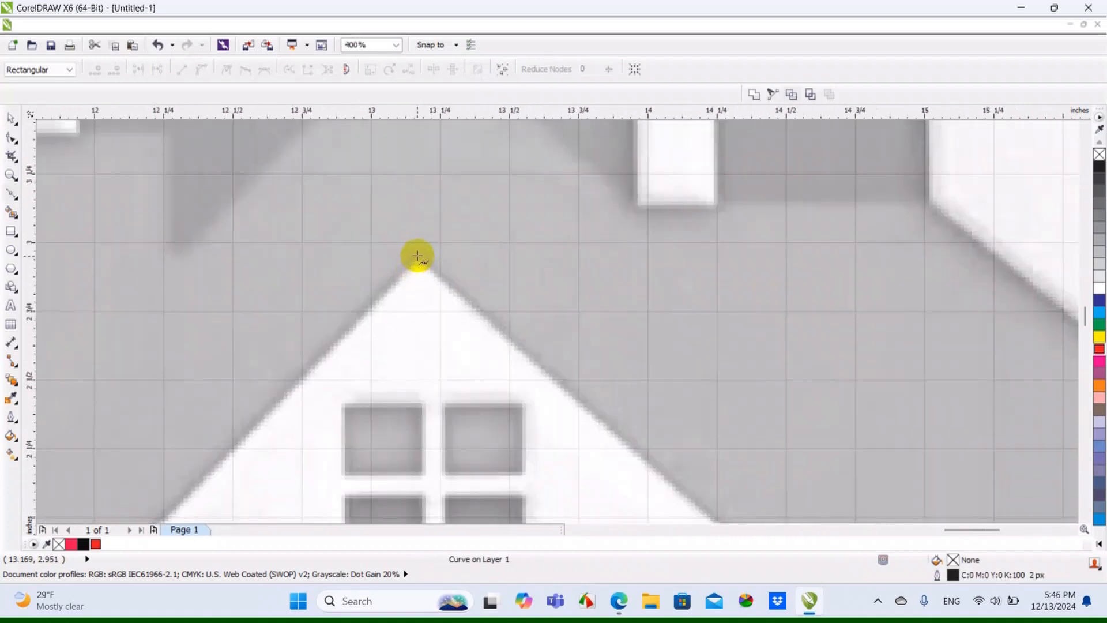
pyautogui.click(419, 253)
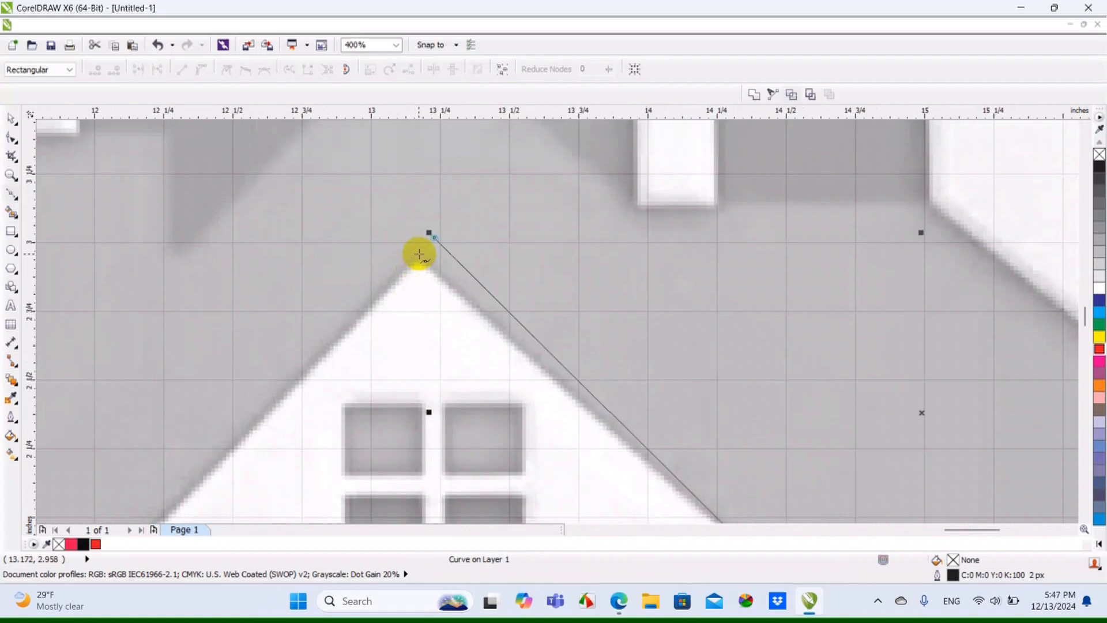
pyautogui.hotkey('ctrl', 'z')
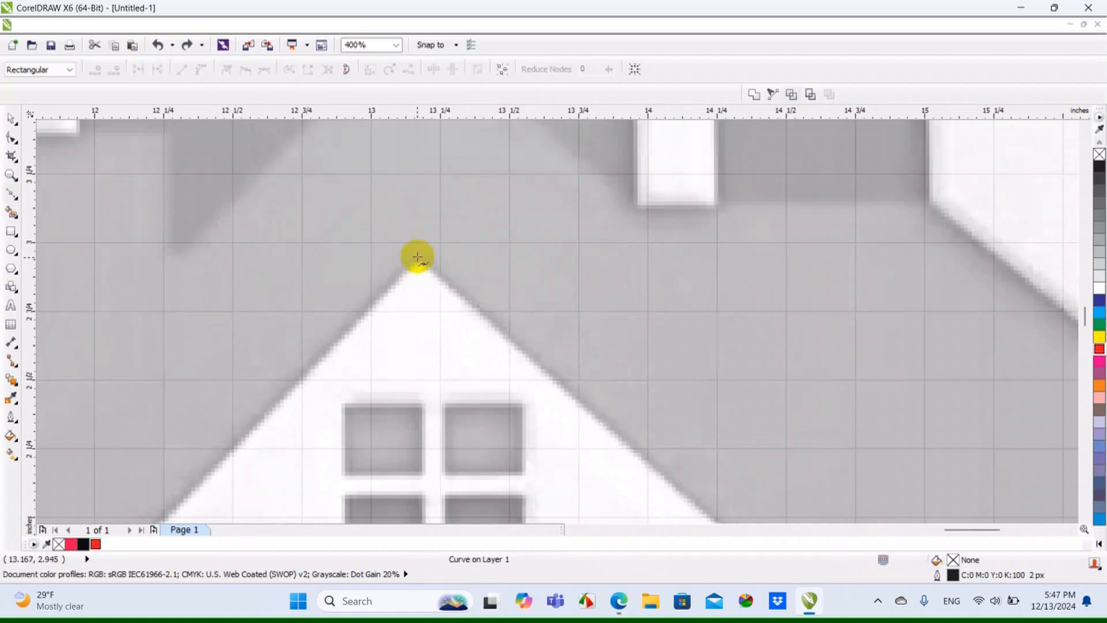
pyautogui.hotkey('ctrl', 'shift', 'z')
pyautogui.scroll(-1, 631, 244)
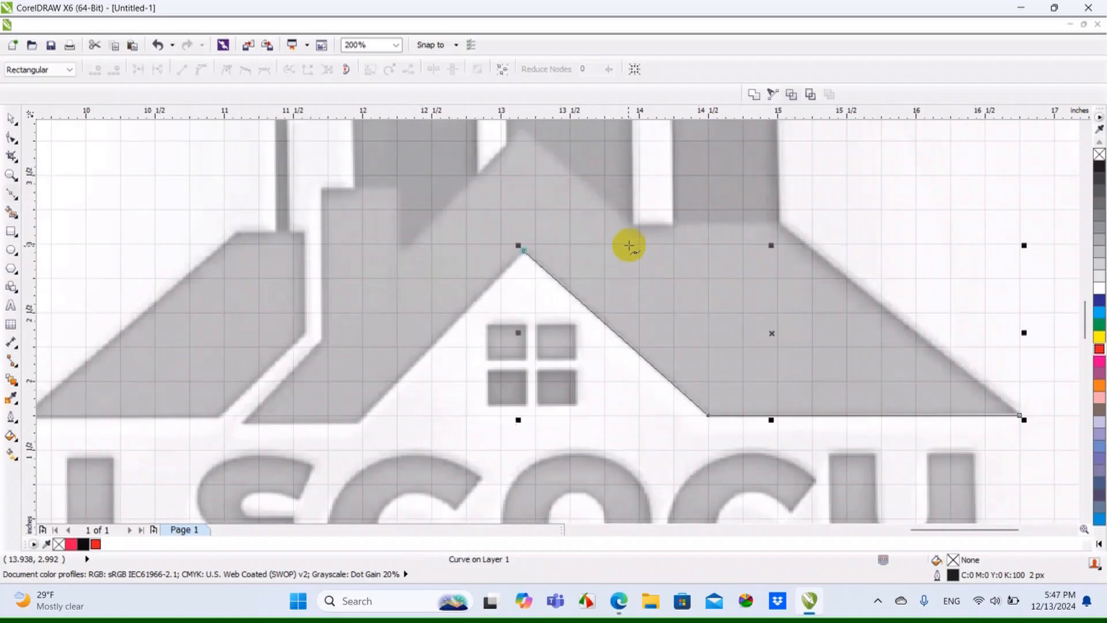
# Continue the outline down the gable's left slope, along the short left eave and up to the bend below the chimney
pyautogui.scroll(1, 369, 417)
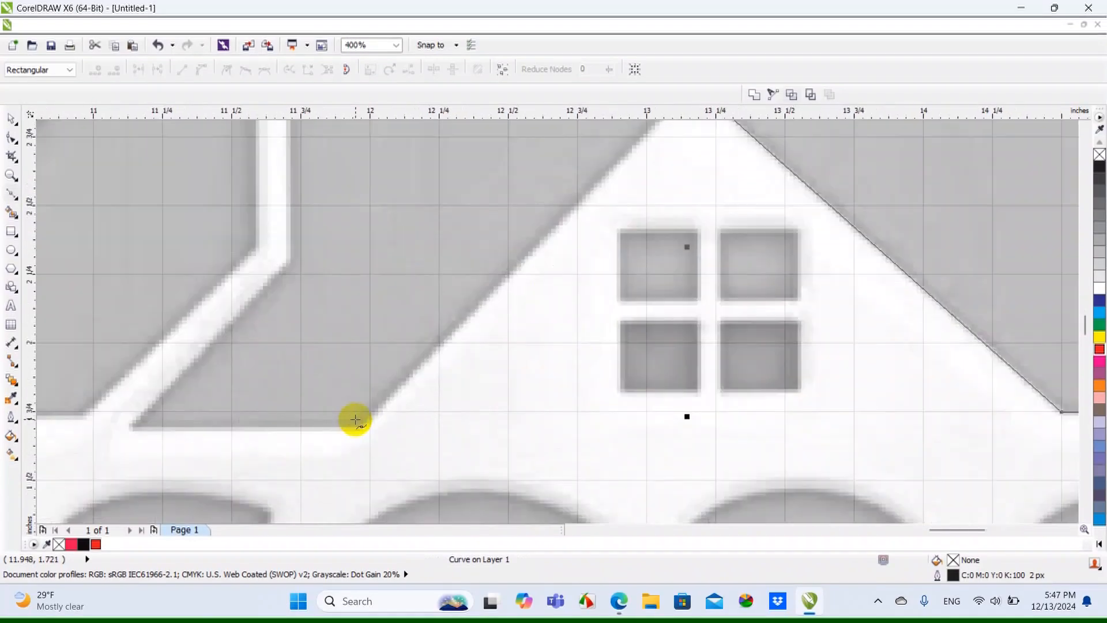
pyautogui.click(360, 426)
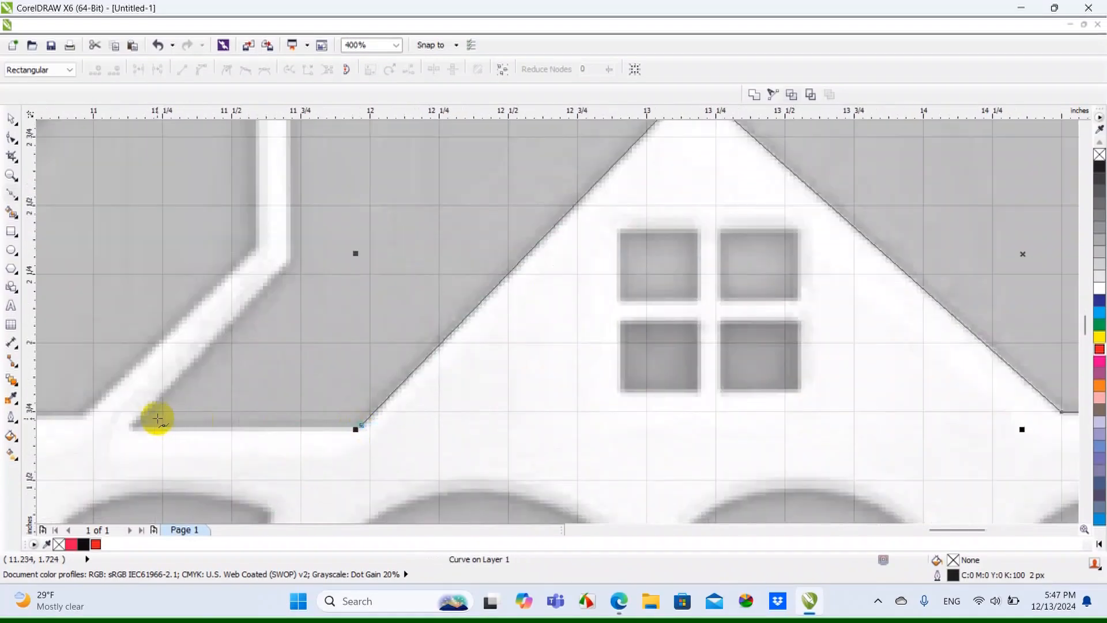
pyautogui.click(132, 425)
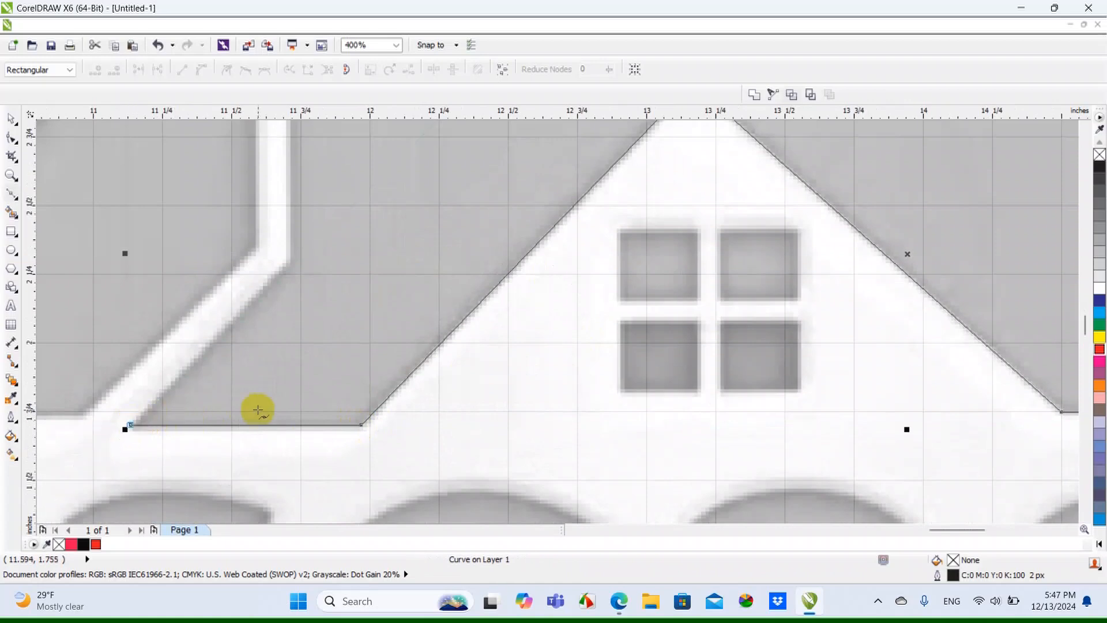
pyautogui.click(289, 260)
# Trace the chimney block with straight segments up its left side, across its top and down to the roof notch
pyautogui.scroll(-2, 291, 163)
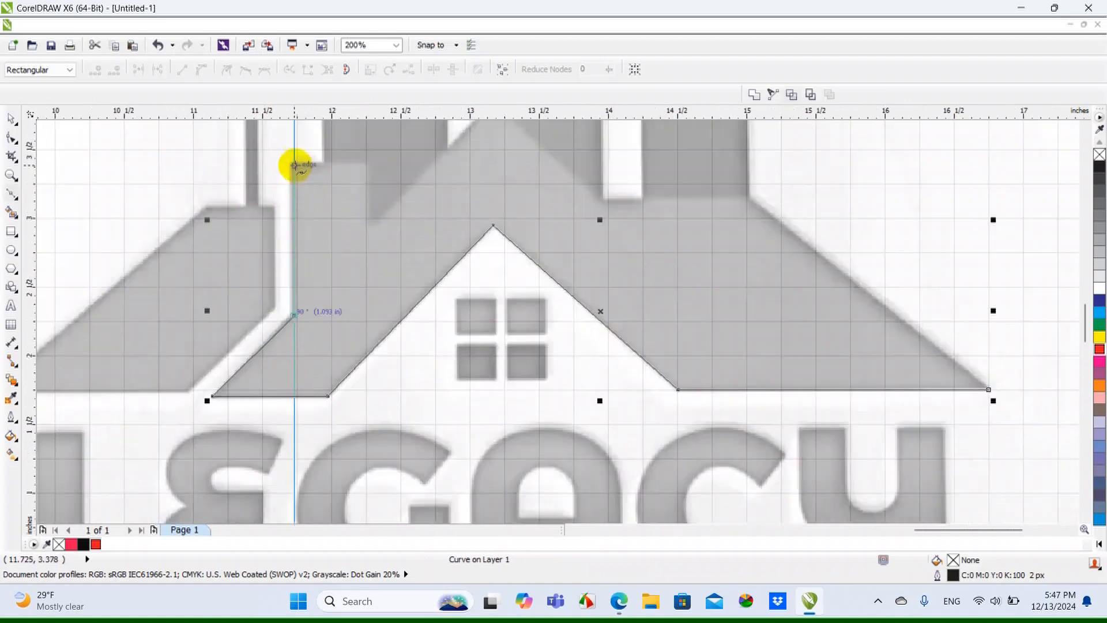
pyautogui.scroll(2, 292, 163)
pyautogui.click(293, 163)
pyautogui.click(444, 164)
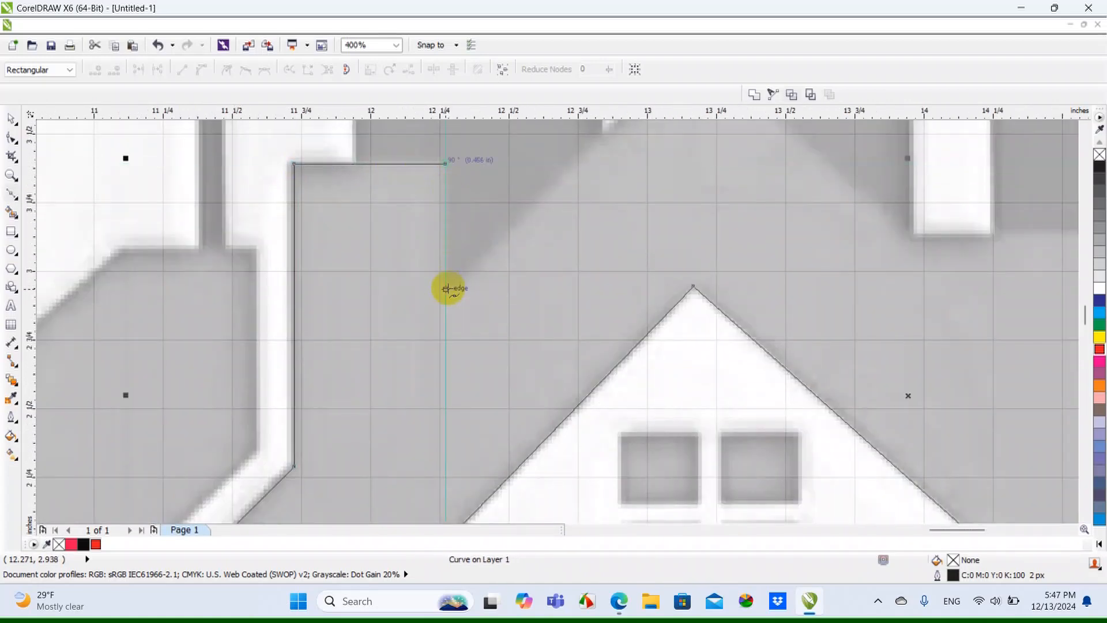
pyautogui.click(447, 288)
# Trace the roof's upper edge over the main peak and right ridge, and close the outline at the starting eave corner
pyautogui.scroll(-3, 447, 288)
pyautogui.click(571, 166)
pyautogui.scroll(3, 689, 270)
pyautogui.scroll(-1, 670, 262)
pyautogui.scroll(1, 827, 260)
pyautogui.click(831, 259)
pyautogui.scroll(-1, 831, 260)
pyautogui.click(963, 441)
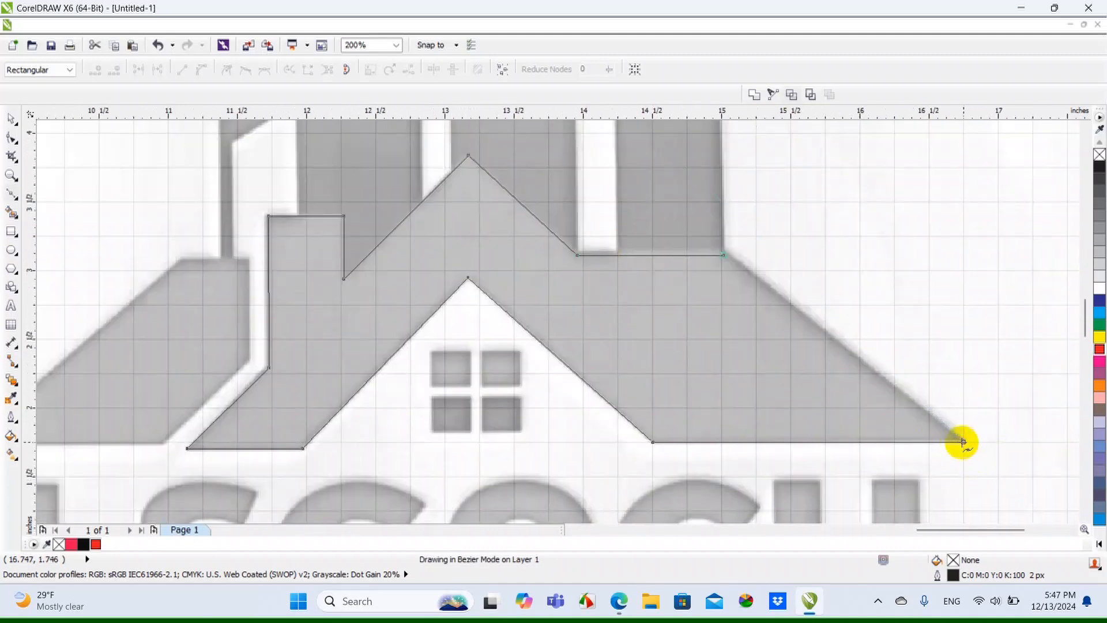
pyautogui.scroll(-2, 771, 353)
pyautogui.scroll(2, 752, 364)
# Switch the display to Enhanced view and fill the traced roof shape with yellow to check it against the bitmap
pyautogui.click(11, 120)
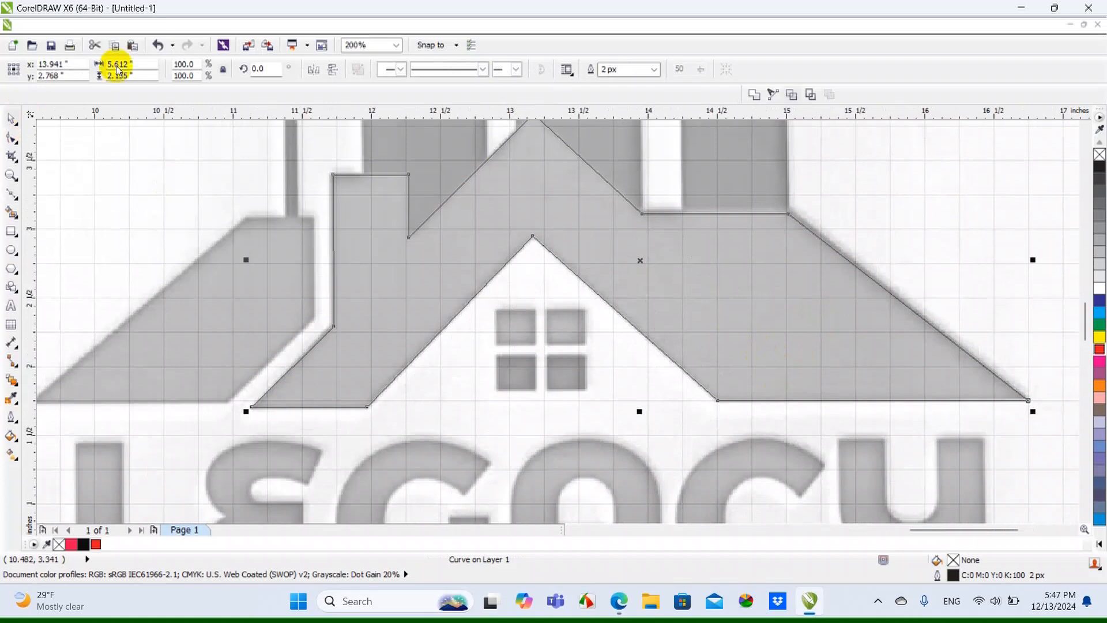
pyautogui.click(100, 26)
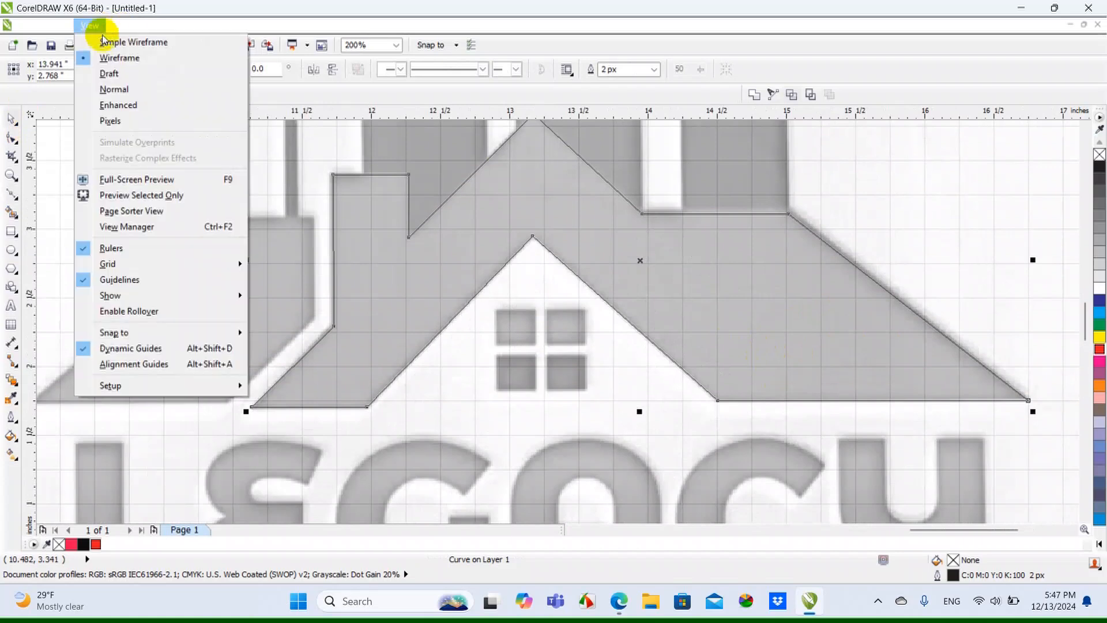
pyautogui.click(118, 105)
pyautogui.scroll(-1, 794, 275)
pyautogui.click(1100, 357)
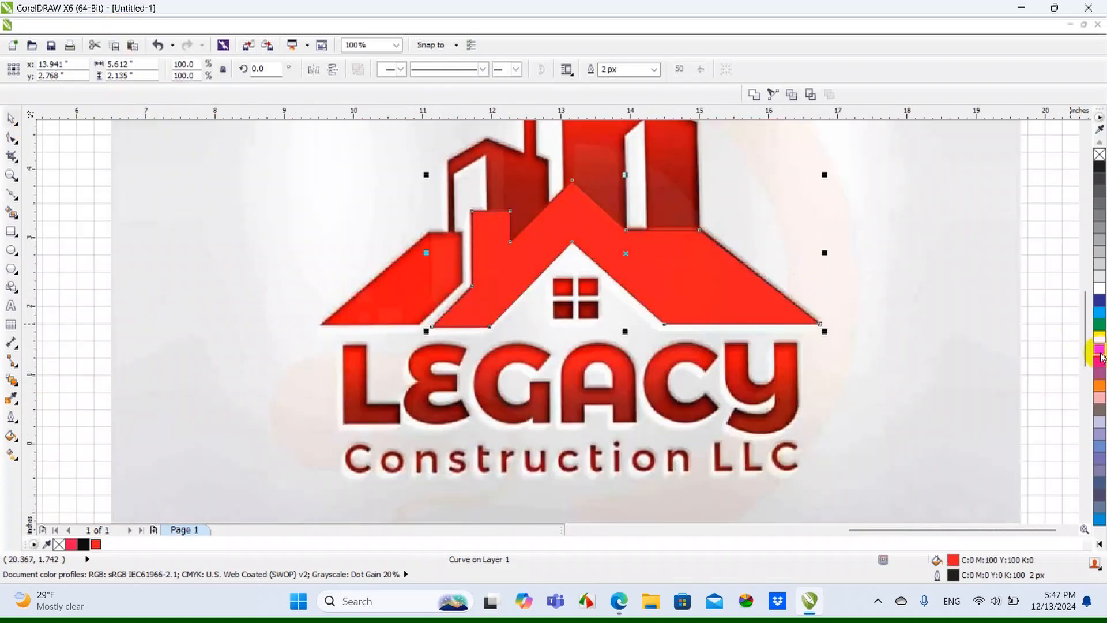
pyautogui.click(1099, 336)
pyautogui.scroll(3, 691, 238)
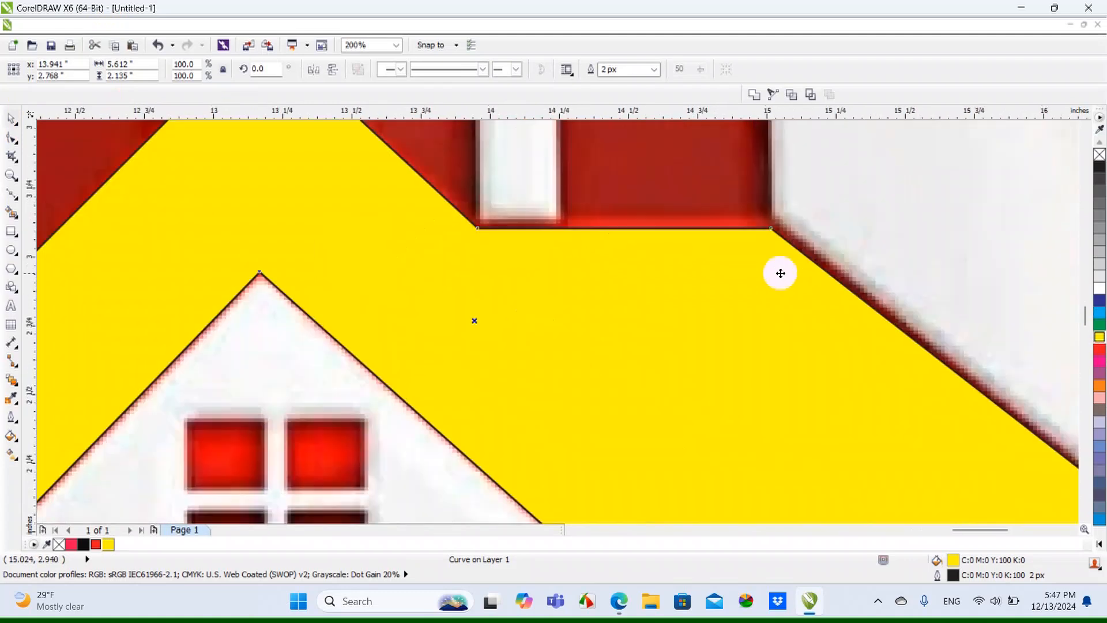
pyautogui.scroll(-1, 689, 239)
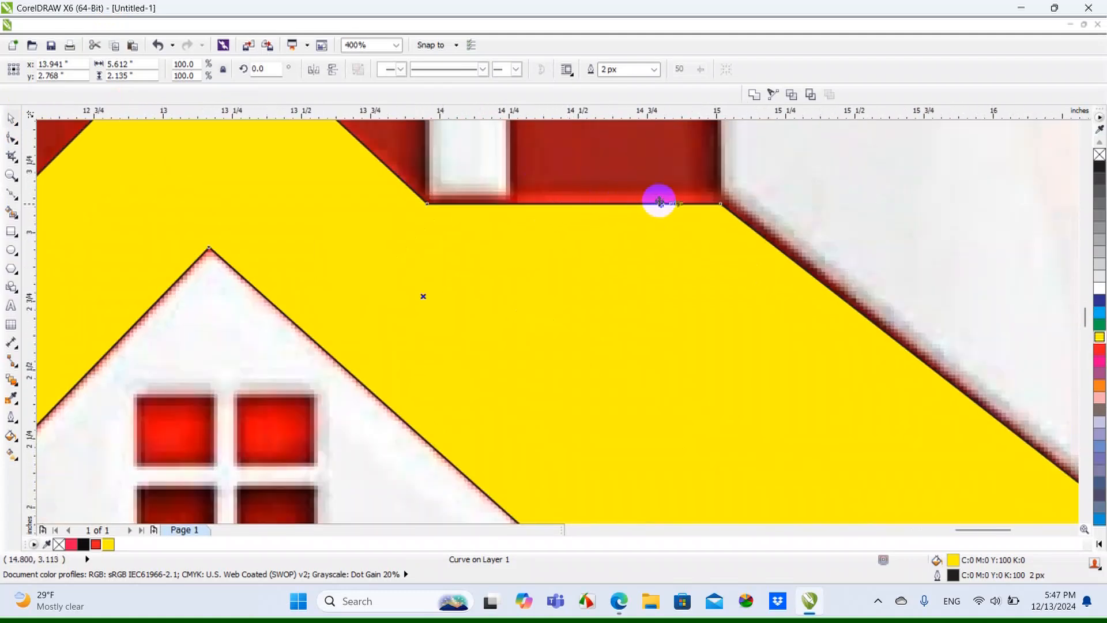
pyautogui.scroll(-1, 666, 229)
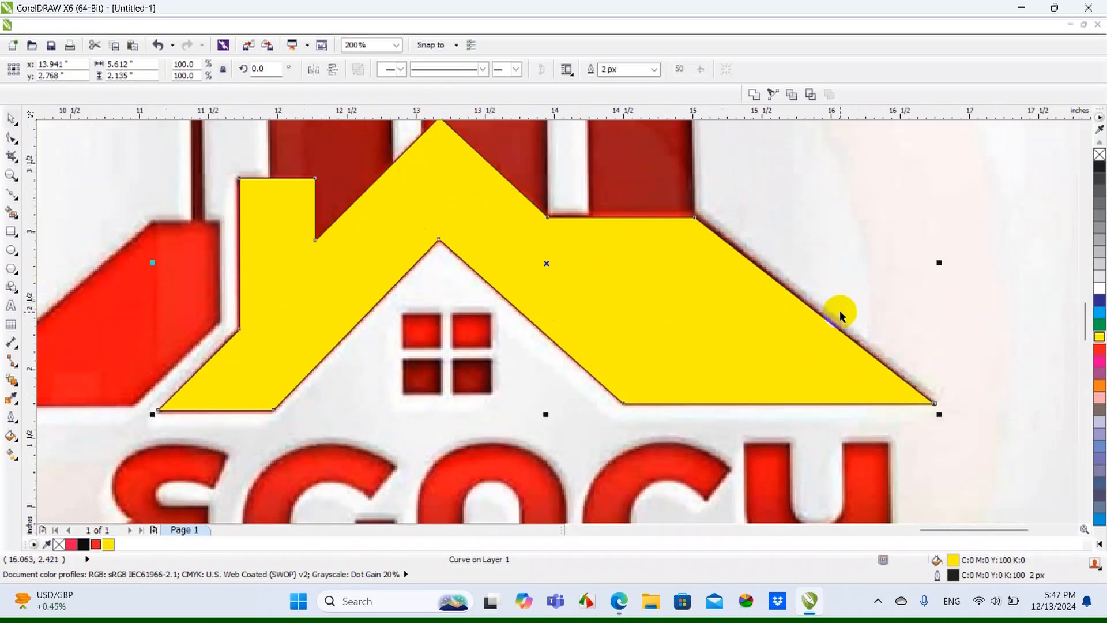
# Switch the display back to Wireframe view and deselect the roof shape
pyautogui.click(84, 29)
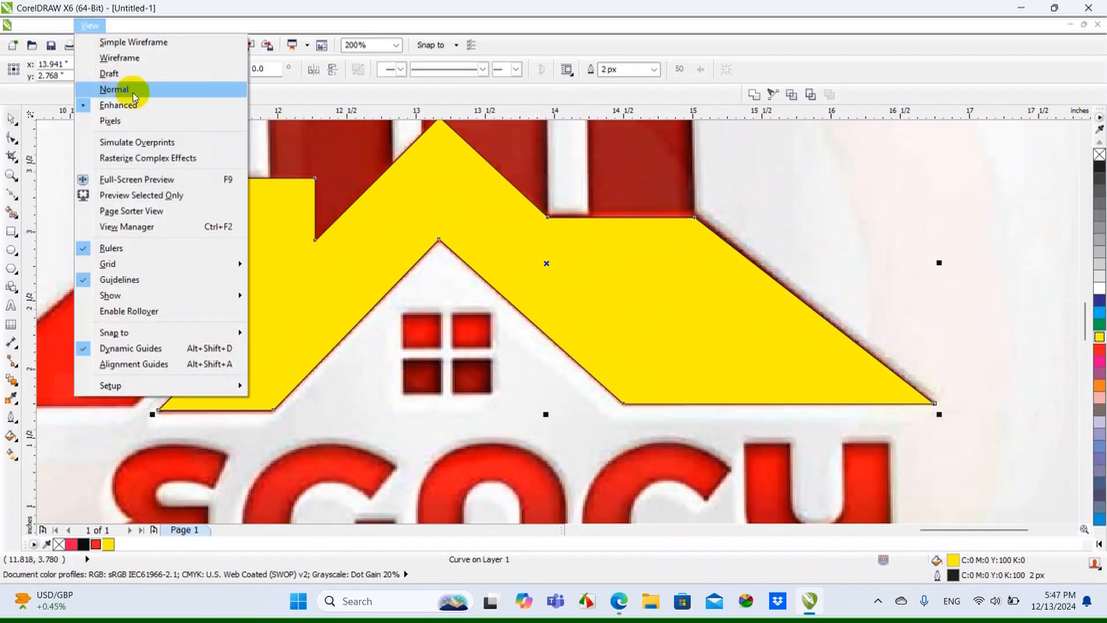
pyautogui.click(140, 57)
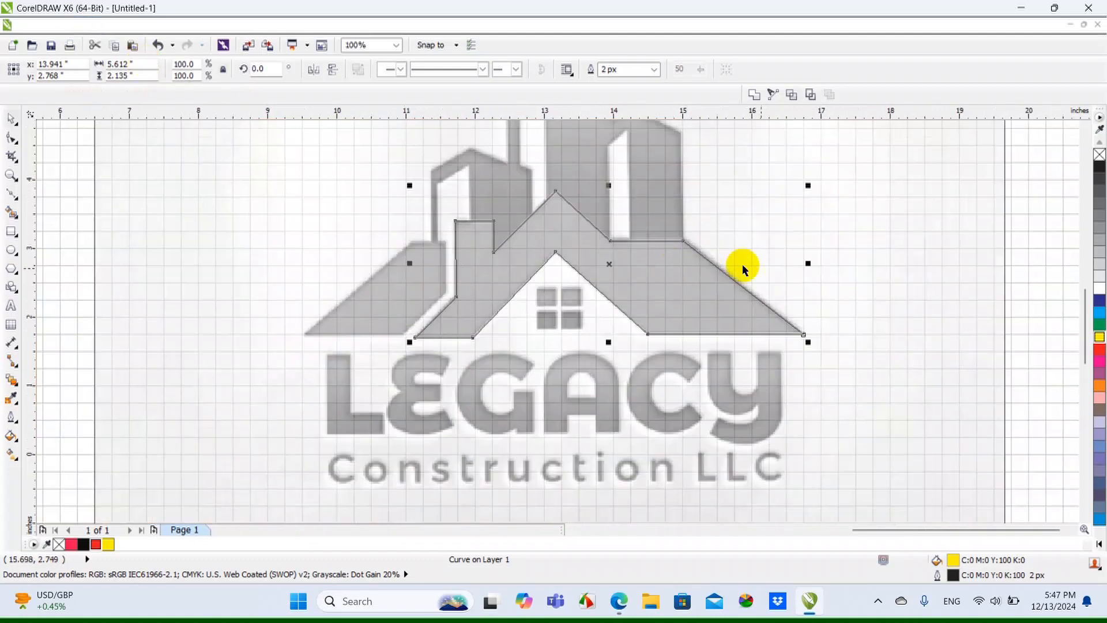
pyautogui.click(89, 317)
# Trace the top edge of the separate left roof piece with the Bézier tool, from its right corner to its left corner
pyautogui.click(12, 197)
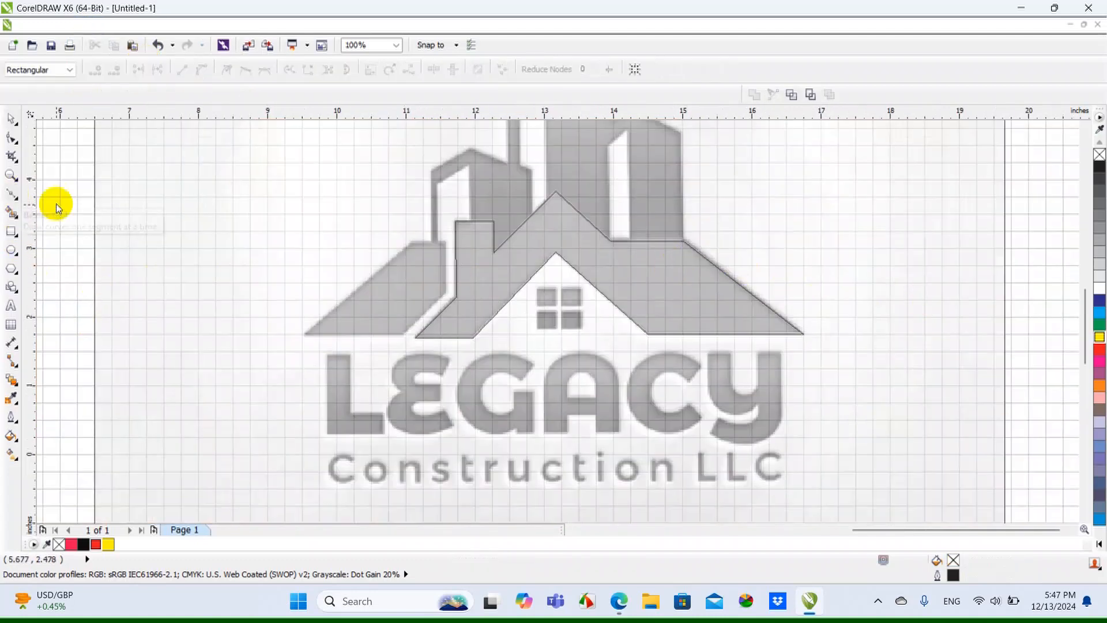
pyautogui.scroll(2, 388, 235)
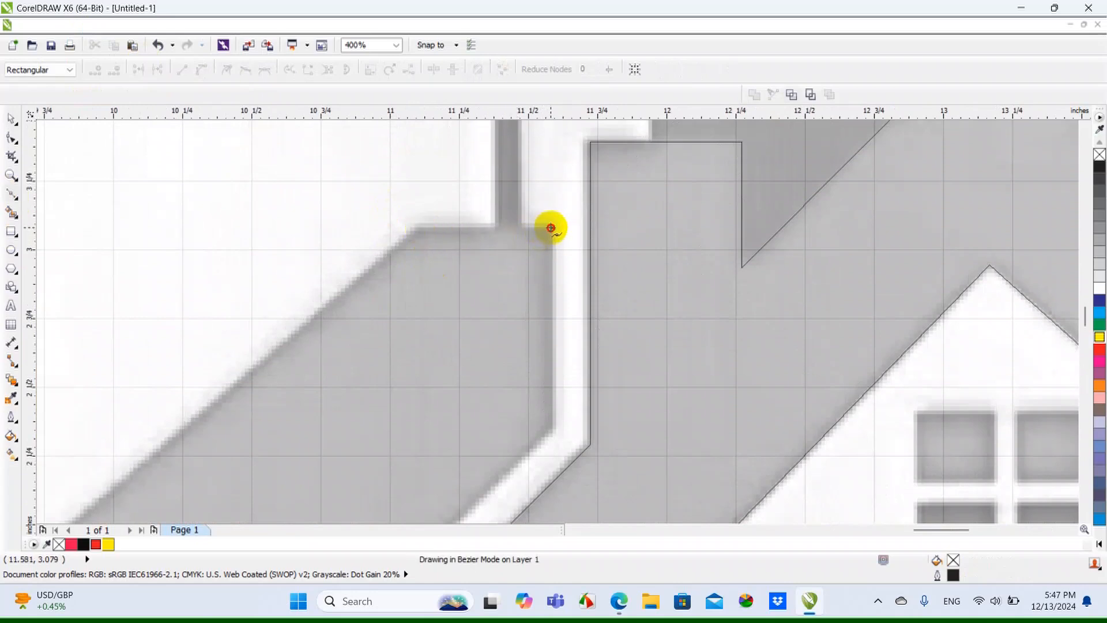
pyautogui.scroll(1, 417, 230)
pyautogui.click(419, 229)
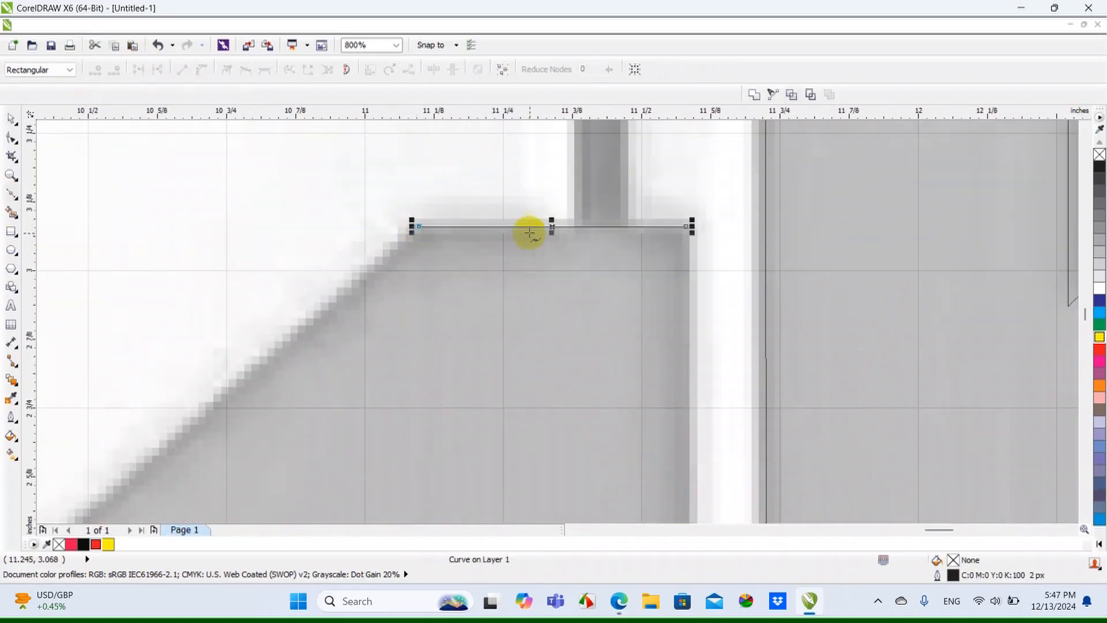
# Trace the left roof piece's sloping edge down to its outer eave corner and along the bottom edge to the inner corner
pyautogui.scroll(-1, 534, 233)
pyautogui.scroll(-1, 440, 248)
pyautogui.scroll(1, 249, 414)
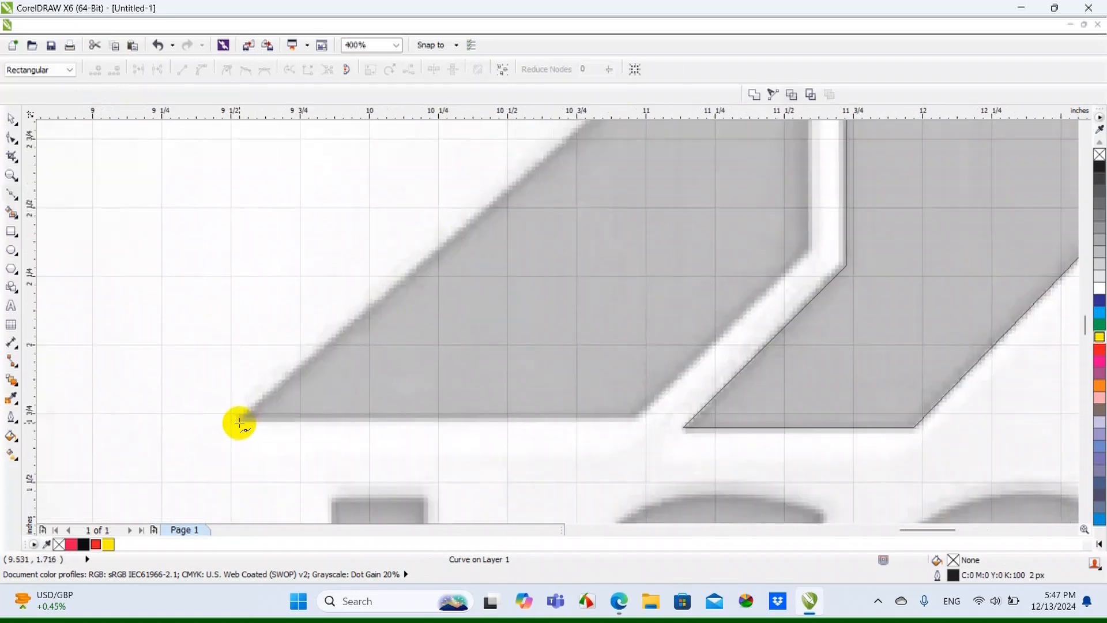
pyautogui.click(240, 418)
pyautogui.scroll(1, 673, 433)
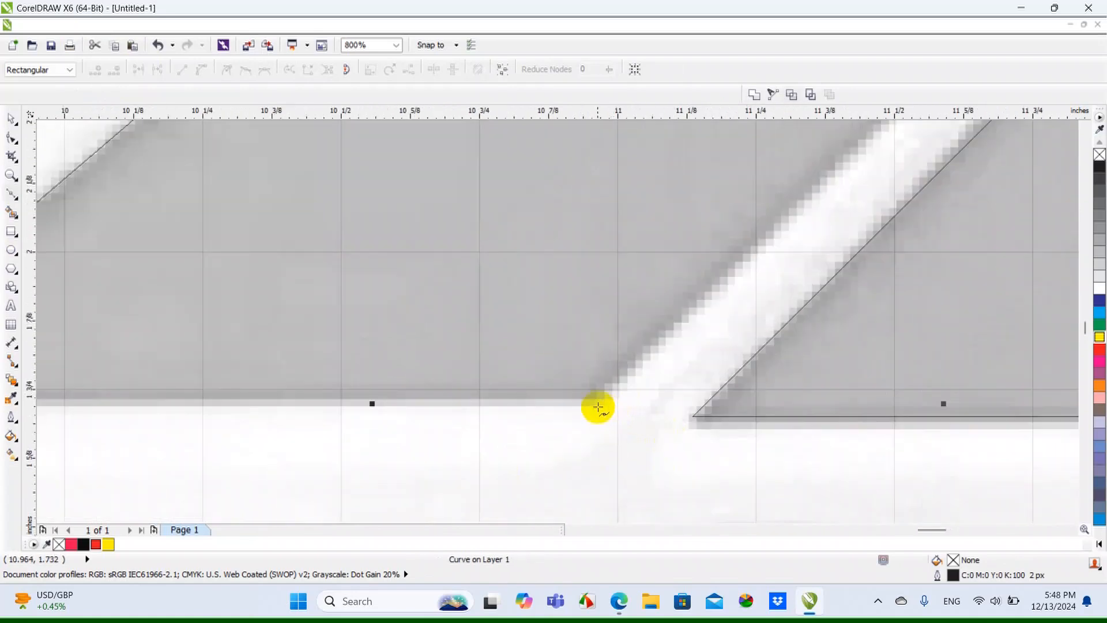
pyautogui.scroll(-2, 588, 402)
pyautogui.scroll(1, 663, 320)
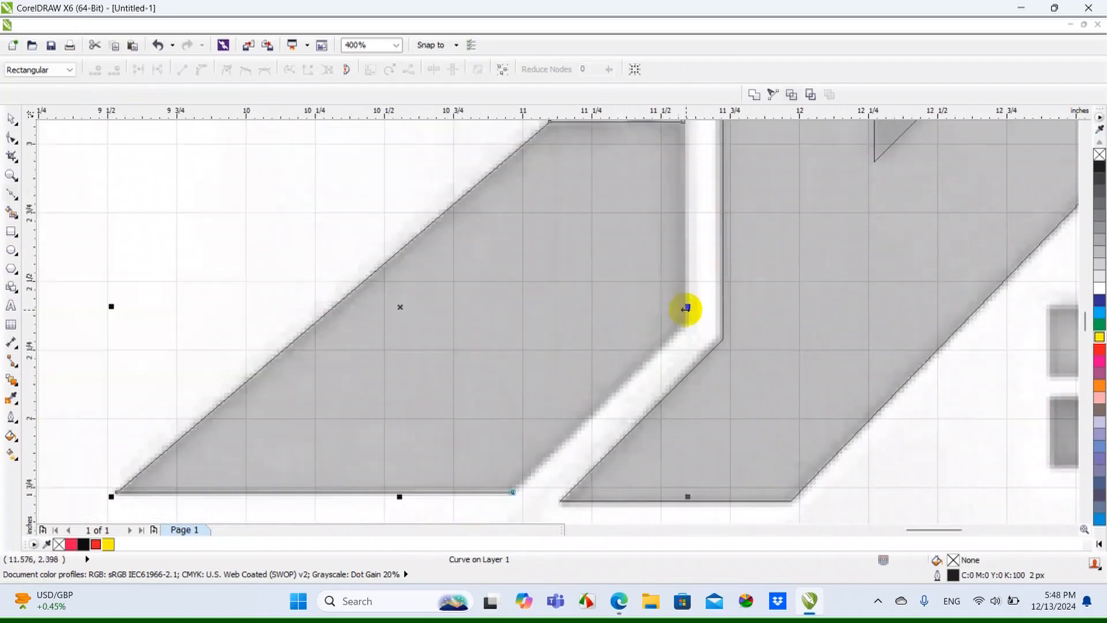
# Trace the left roof piece's inner diagonal and vertical side, close the outline at its starting corner, and deselect it
pyautogui.scroll(1, 684, 306)
pyautogui.click(687, 335)
pyautogui.scroll(-1, 683, 329)
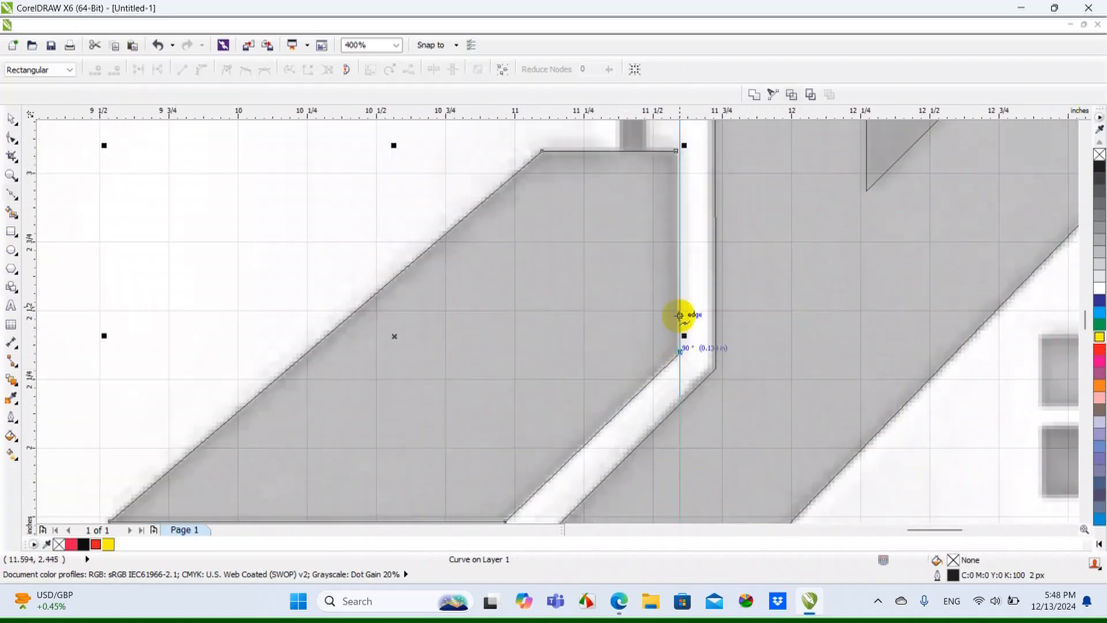
pyautogui.click(676, 150)
pyautogui.scroll(-1, 623, 236)
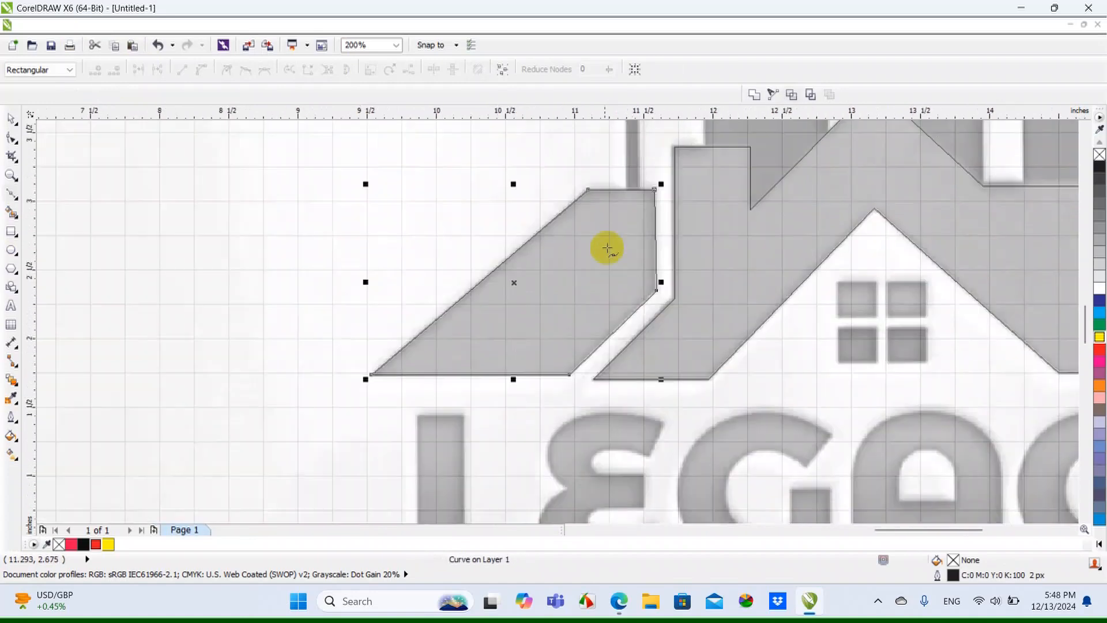
pyautogui.click(11, 119)
pyautogui.click(385, 222)
pyautogui.scroll(-1, 420, 262)
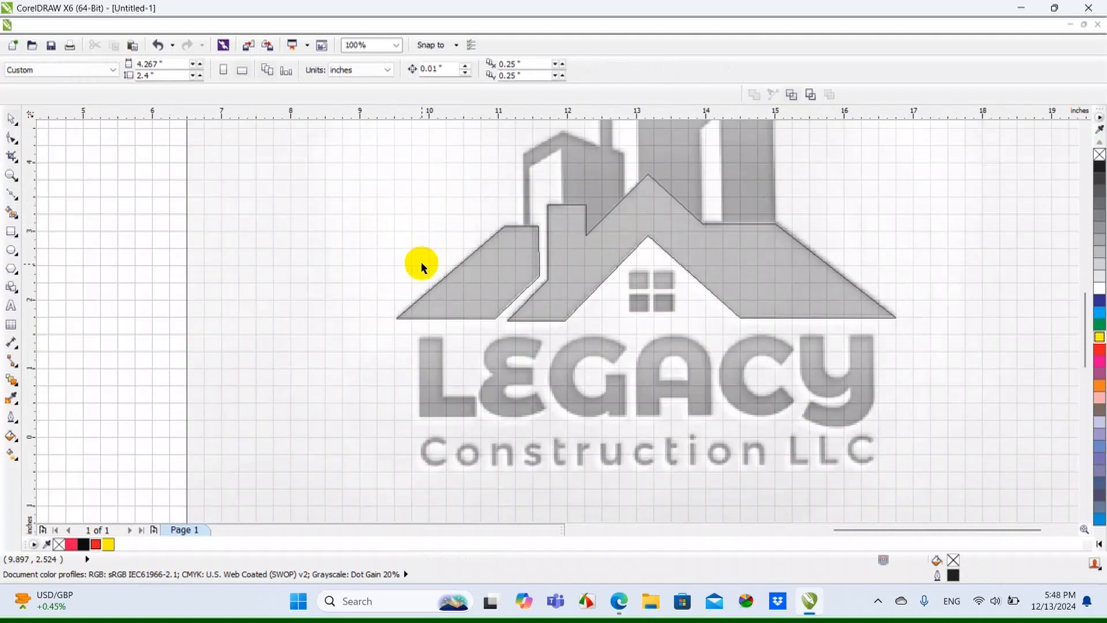
# Start a Bézier outline on the left roof's top edge and trace the left building's outer wall and gable to the middle tower
pyautogui.scroll(-1, 567, 288)
pyautogui.scroll(1, 580, 233)
pyautogui.scroll(1, 576, 236)
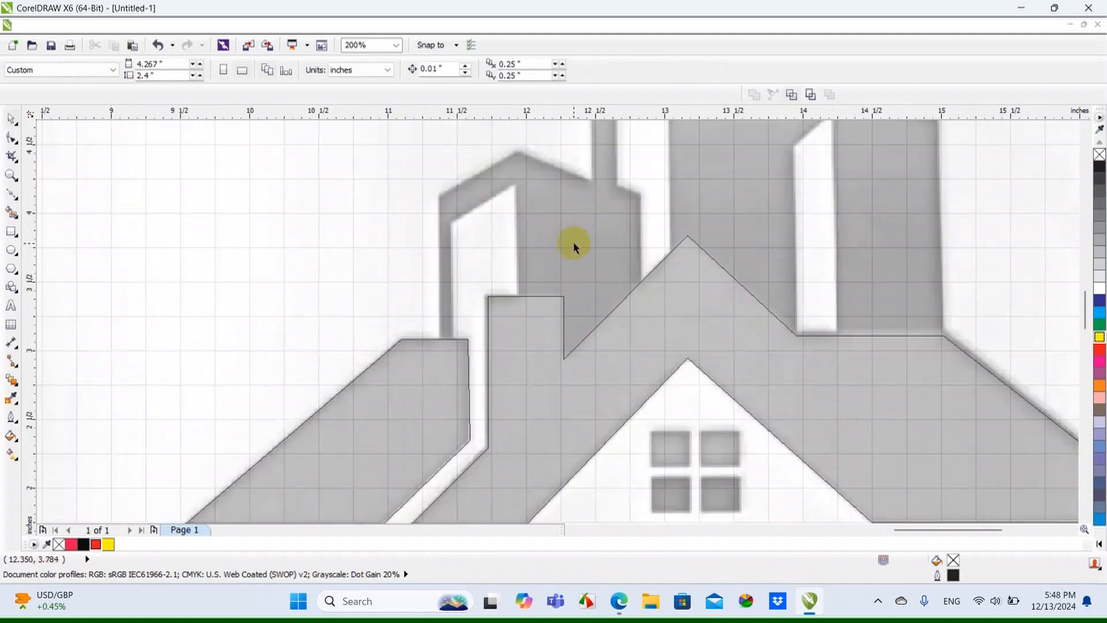
pyautogui.scroll(-1, 519, 241)
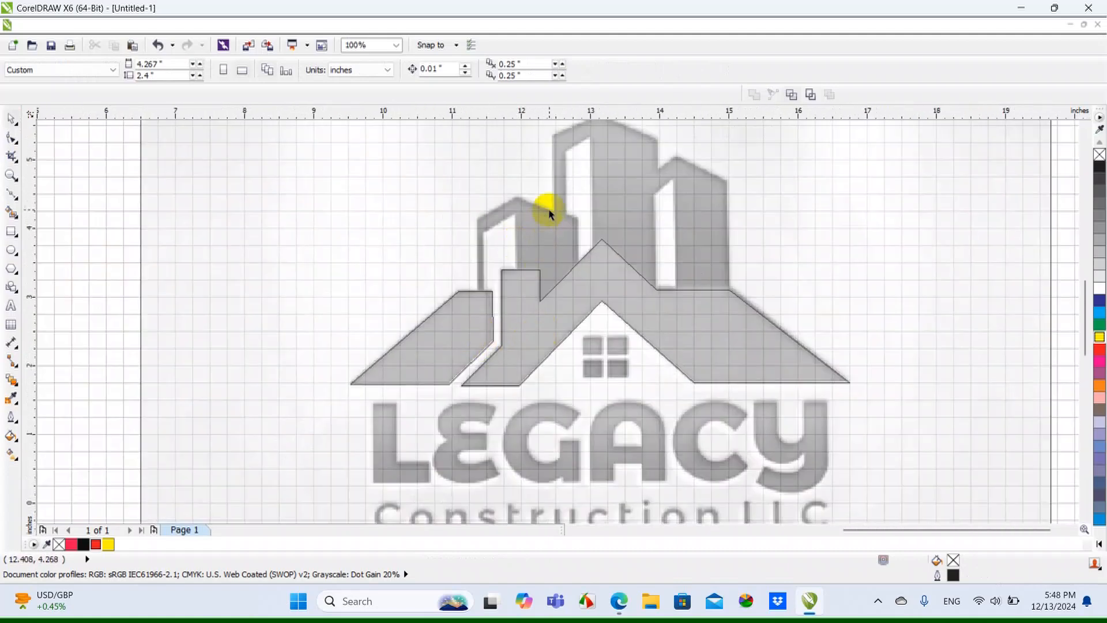
pyautogui.scroll(1, 549, 214)
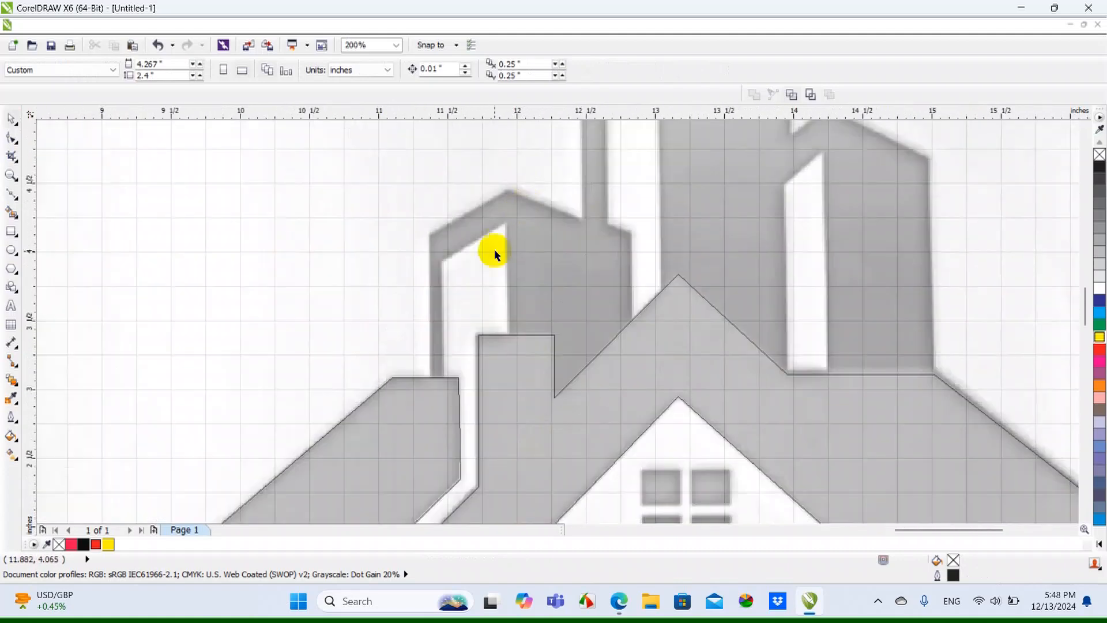
pyautogui.click(13, 196)
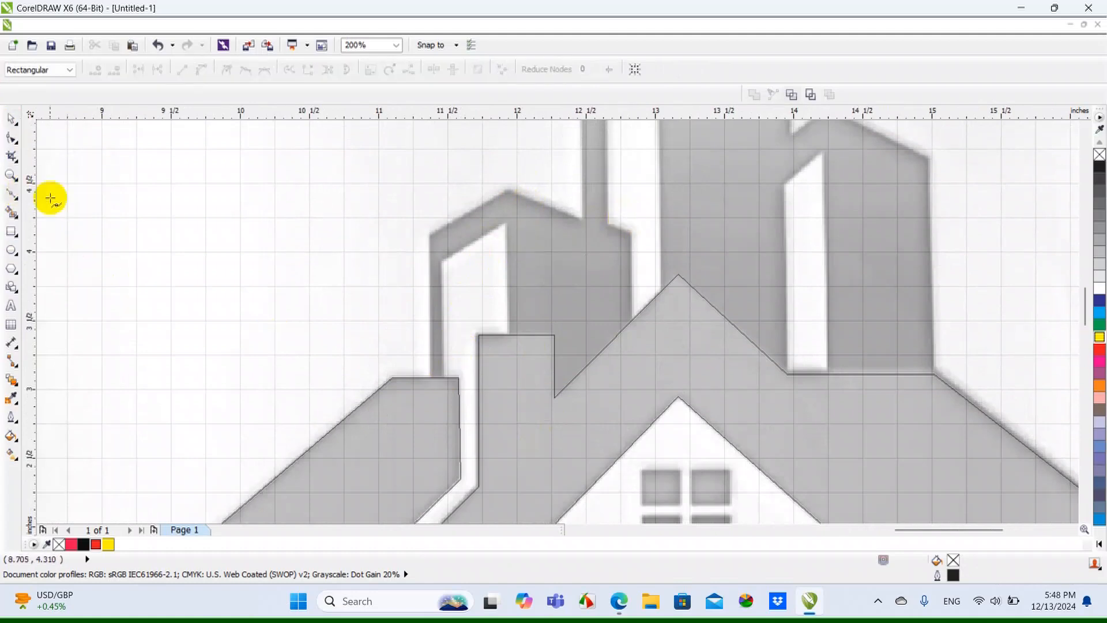
pyautogui.scroll(2, 456, 426)
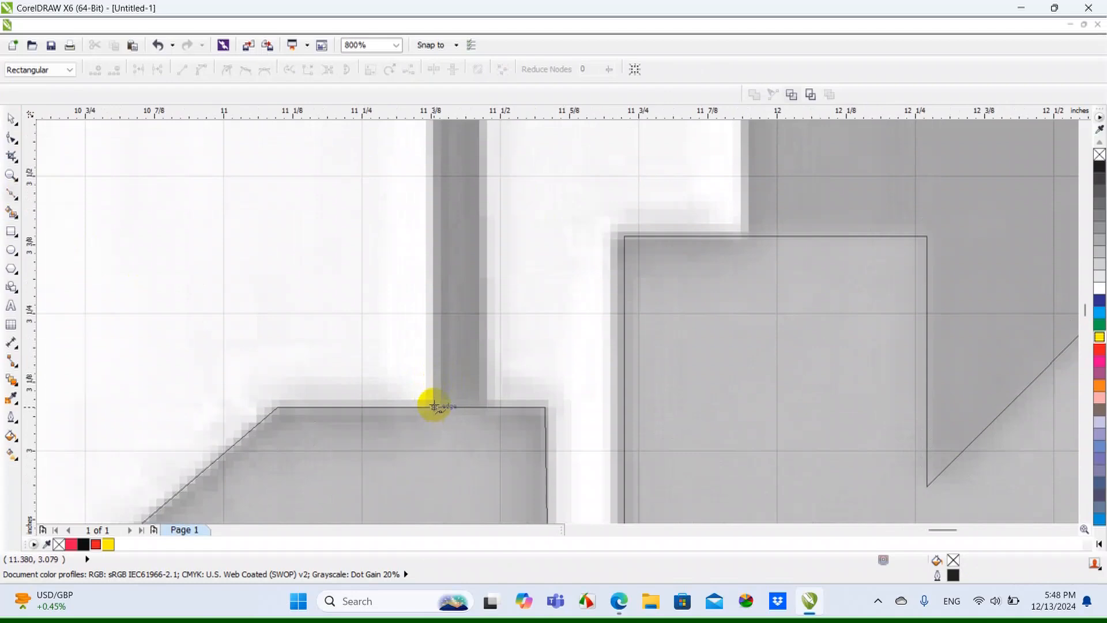
pyautogui.scroll(-2, 435, 405)
pyautogui.scroll(1, 470, 256)
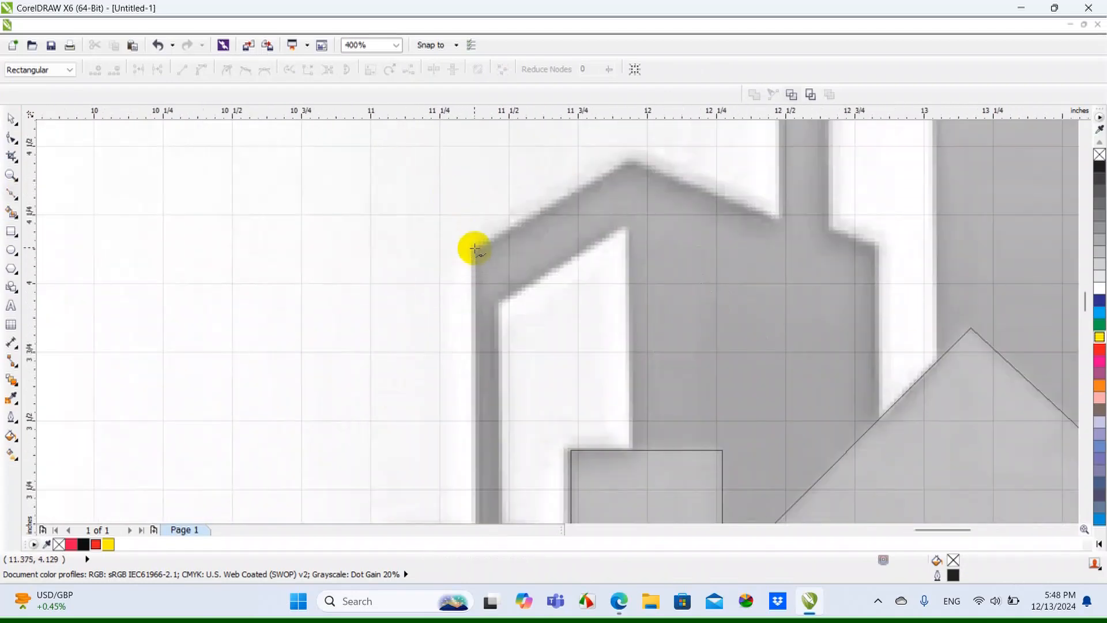
pyautogui.click(474, 249)
pyautogui.click(560, 212)
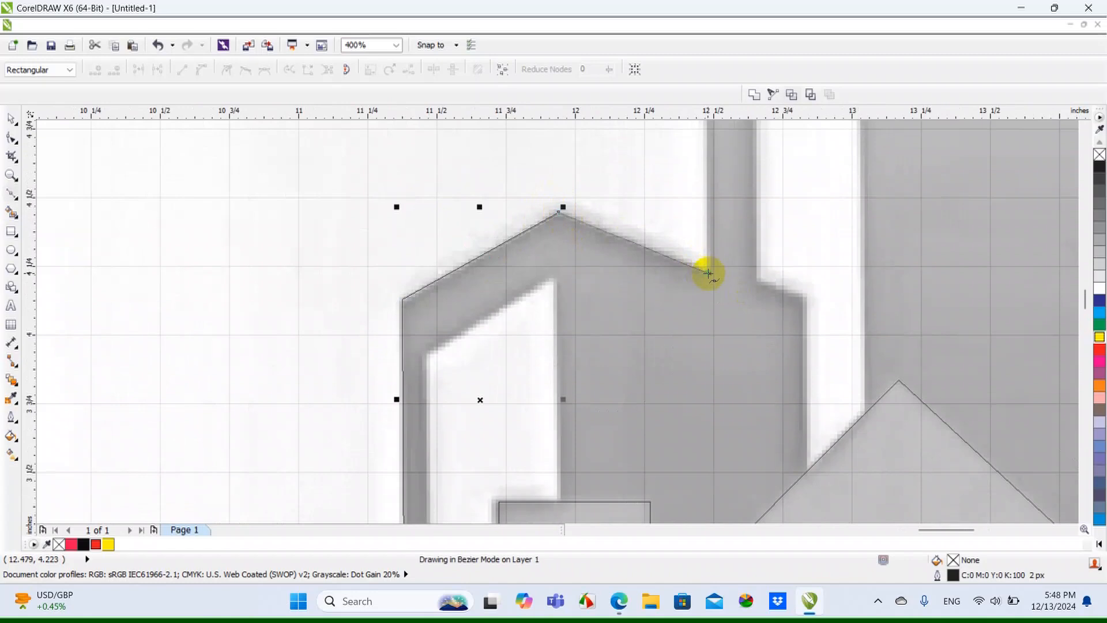
pyautogui.click(708, 273)
# Trace the middle tower's left wall, peak and right wall down to the notch beside the right building
pyautogui.scroll(3, 702, 199)
pyautogui.click(696, 220)
pyautogui.scroll(-1, 696, 219)
pyautogui.scroll(1, 778, 195)
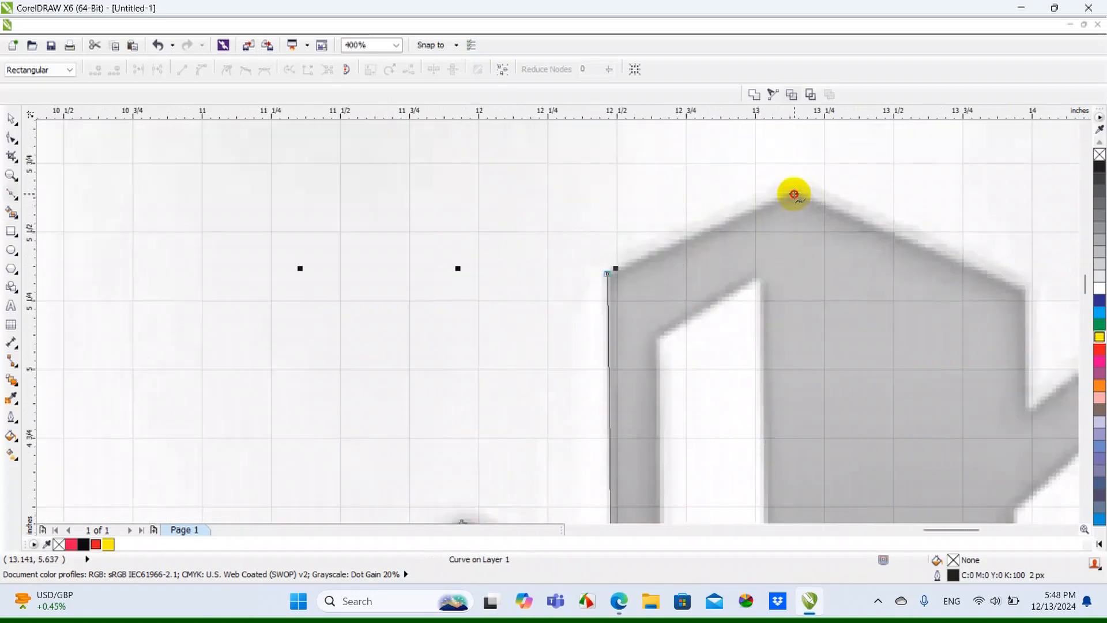
pyautogui.click(793, 192)
pyautogui.scroll(-1, 793, 193)
pyautogui.scroll(2, 876, 245)
pyautogui.click(878, 247)
pyautogui.scroll(-1, 879, 247)
pyautogui.scroll(1, 895, 376)
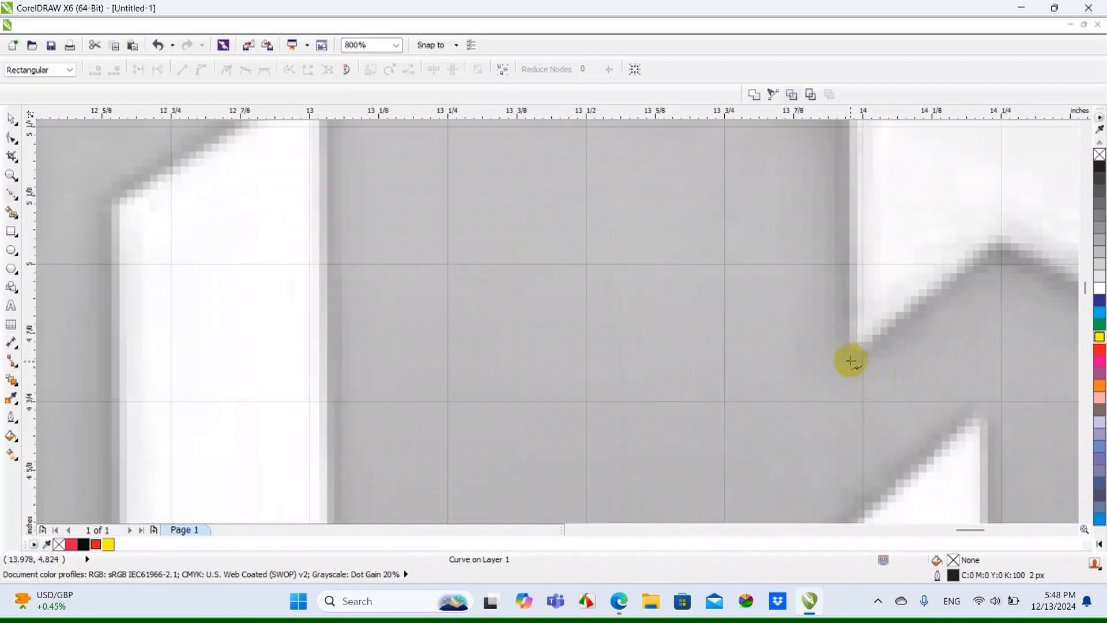
pyautogui.click(852, 361)
# Trace the right building's gable and outer wall down to the roof ridge corner
pyautogui.scroll(-1, 852, 362)
pyautogui.scroll(1, 935, 310)
pyautogui.click(912, 289)
pyautogui.scroll(-2, 853, 284)
pyautogui.scroll(1, 994, 348)
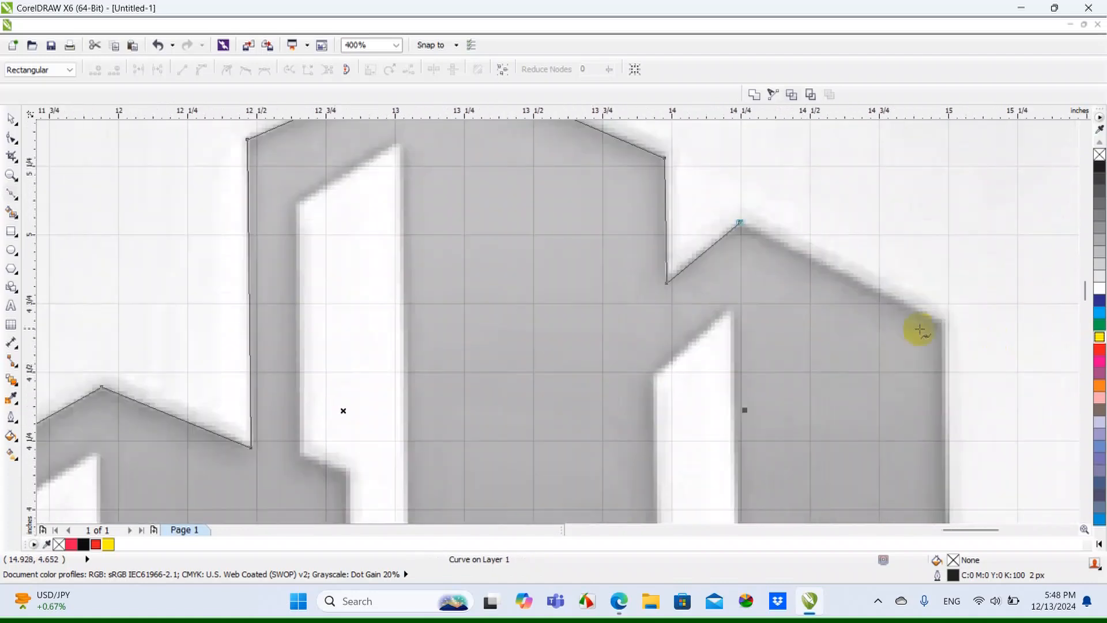
pyautogui.click(943, 324)
pyautogui.scroll(-1, 944, 324)
pyautogui.scroll(2, 812, 383)
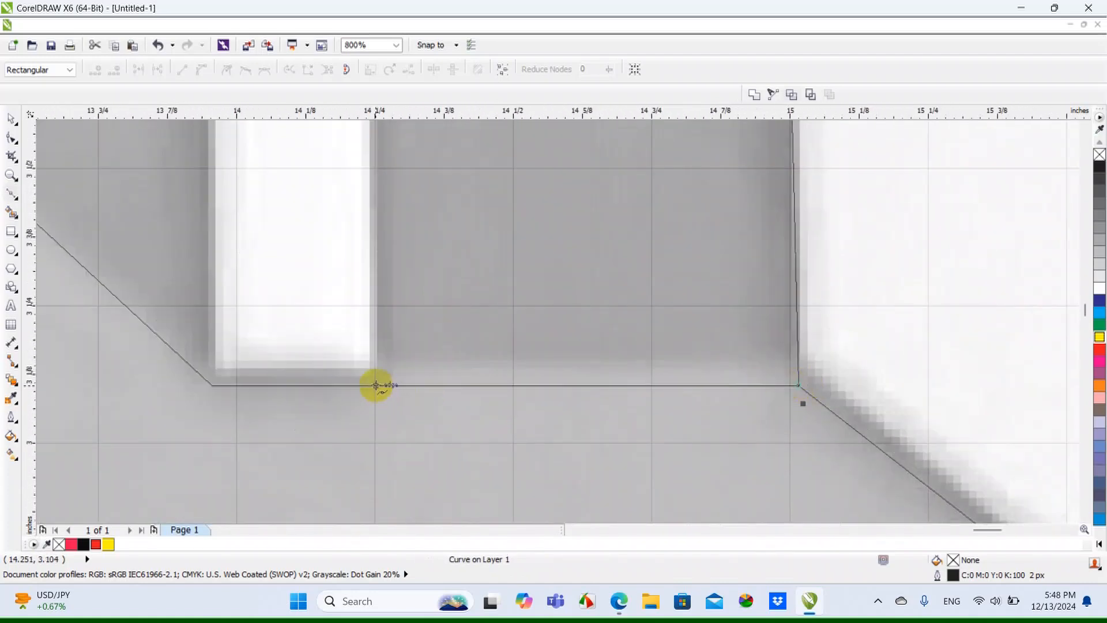
# Continue the outline along the roof ridge and around the white strip of the right building, back down to the ridge
pyautogui.scroll(-1, 382, 399)
pyautogui.scroll(1, 378, 192)
pyautogui.click(391, 157)
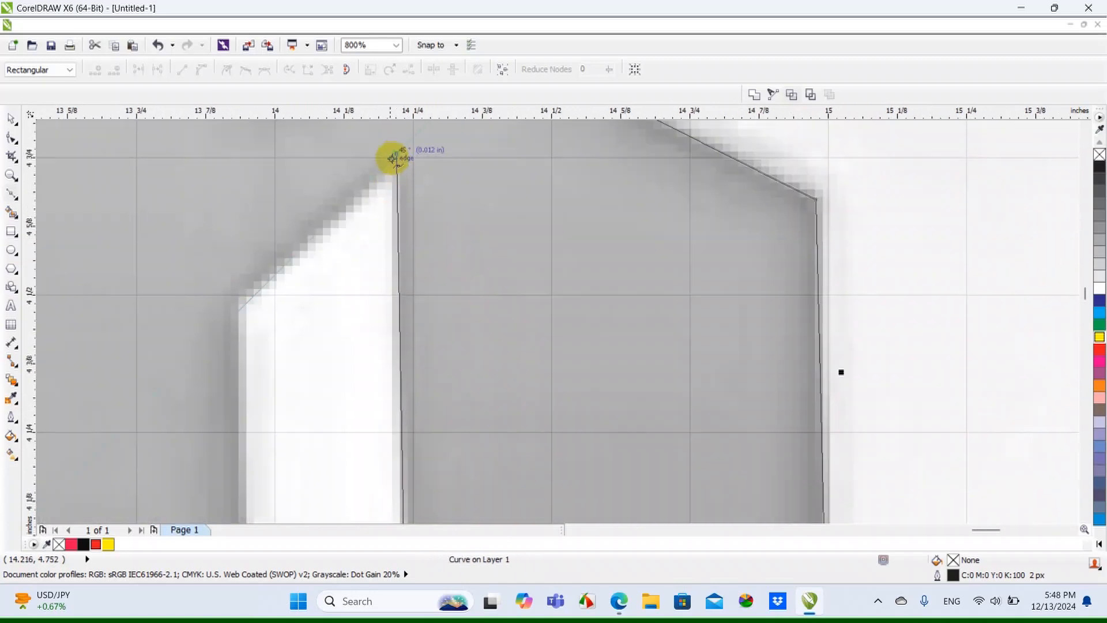
pyautogui.click(237, 302)
pyautogui.scroll(-3, 237, 301)
pyautogui.scroll(2, 450, 328)
pyautogui.click(473, 368)
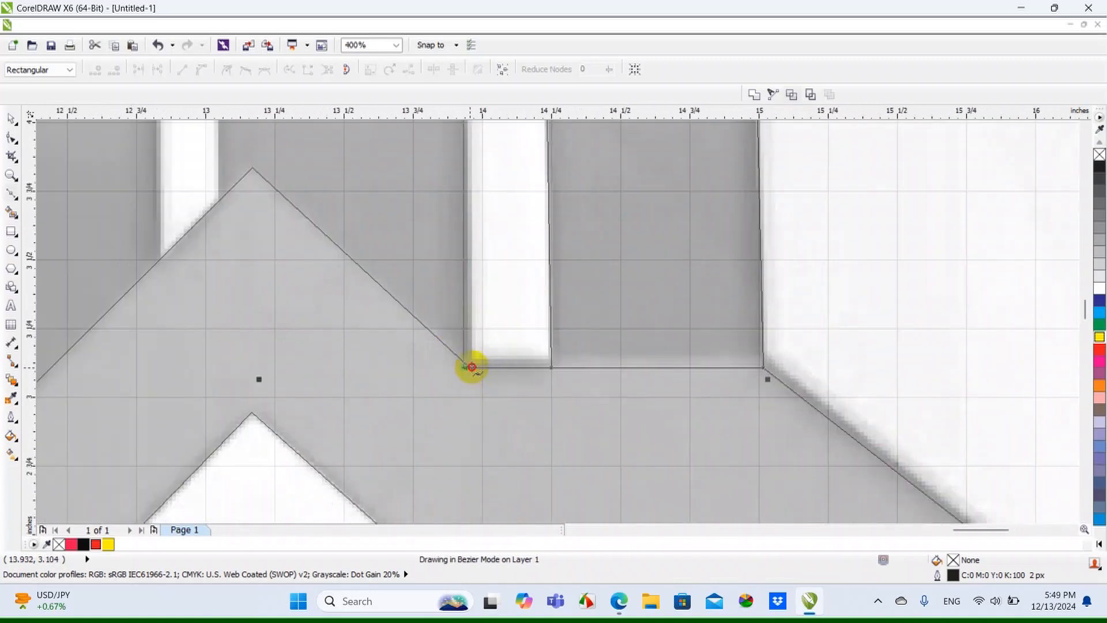
# Trace up the main roof's right slope, over its peak, to the white gap beside the middle tower
pyautogui.scroll(1, 469, 367)
pyautogui.scroll(-2, 466, 366)
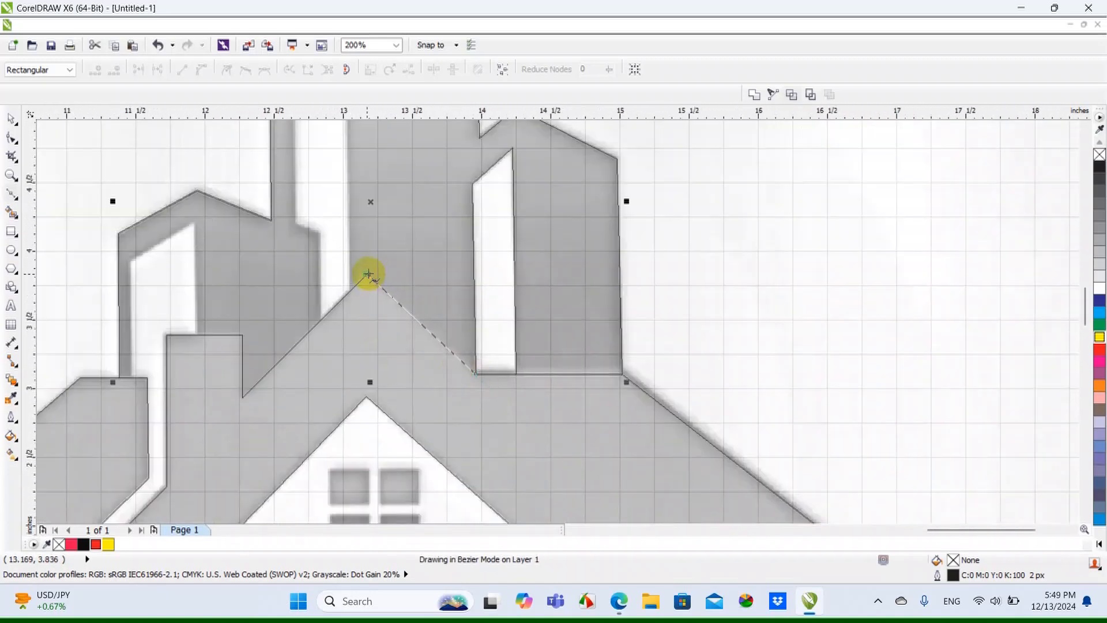
pyautogui.click(368, 273)
pyautogui.scroll(2, 368, 274)
pyautogui.scroll(-1, 320, 324)
pyautogui.click(352, 223)
# Trace around the white gap between the middle tower and the left building, ending on the main roof's left slope
pyautogui.scroll(-1, 247, 291)
pyautogui.scroll(2, 297, 366)
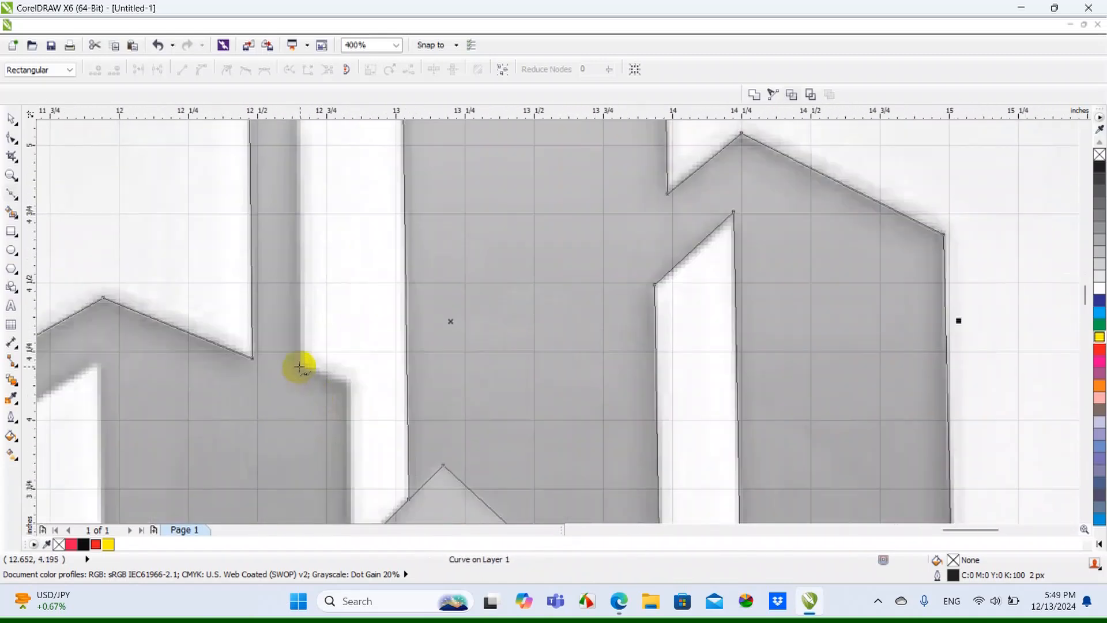
pyautogui.scroll(-2, 340, 387)
pyautogui.click(350, 403)
pyautogui.scroll(2, 350, 403)
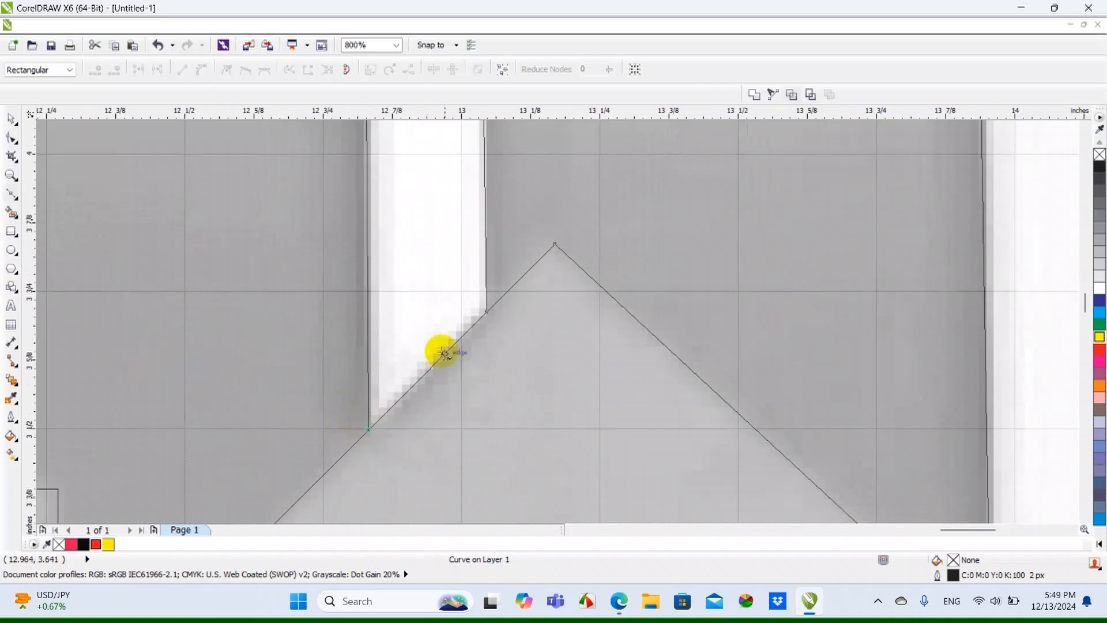
# Trace down the main roof's left slope, up the chimney side and along its top to the left building's white strip
pyautogui.scroll(-2, 319, 459)
pyautogui.scroll(1, 309, 429)
pyautogui.click(309, 429)
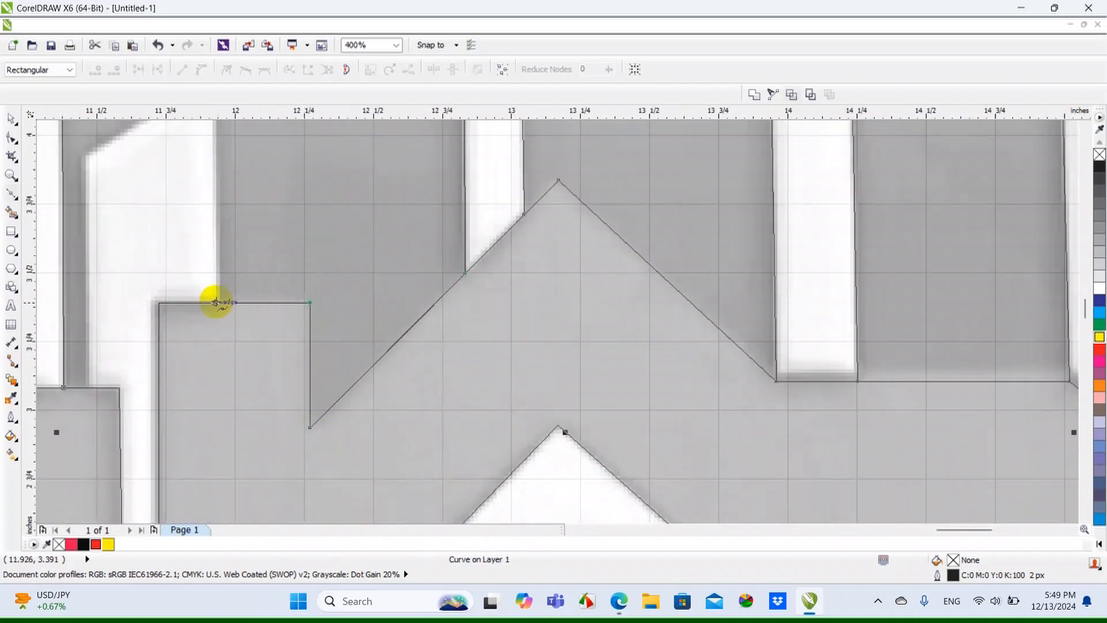
pyautogui.click(216, 301)
# Trace around the left building's white strip down to the left roof and close the buildings outline at its starting point
pyautogui.scroll(-1, 215, 302)
pyautogui.click(217, 191)
pyautogui.scroll(1, 217, 191)
pyautogui.scroll(-1, 168, 237)
pyautogui.scroll(1, 215, 226)
pyautogui.click(215, 226)
pyautogui.click(218, 456)
pyautogui.scroll(1, 218, 456)
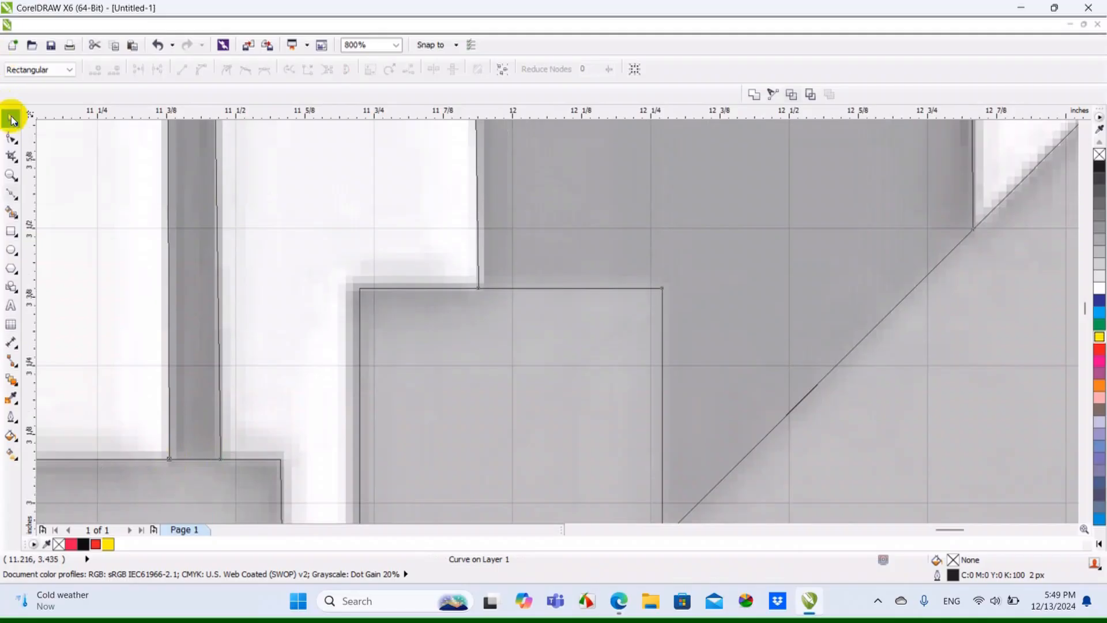
# Switch the display from Wireframe to a full-color view, fill the traced buildings shape with green, and deselect it
pyautogui.click(12, 119)
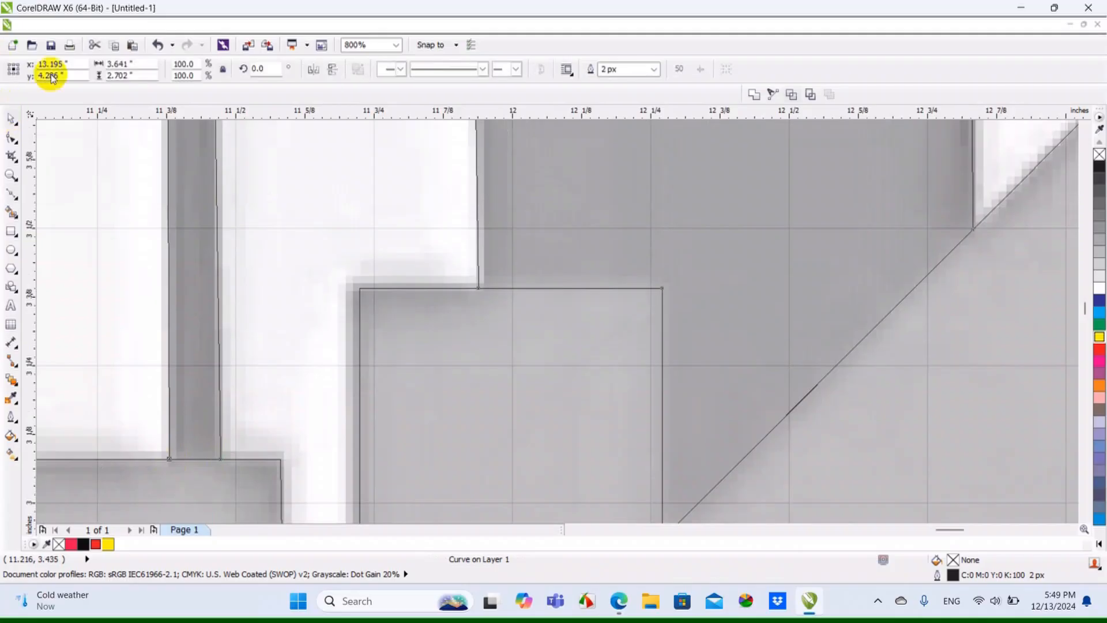
pyautogui.click(102, 27)
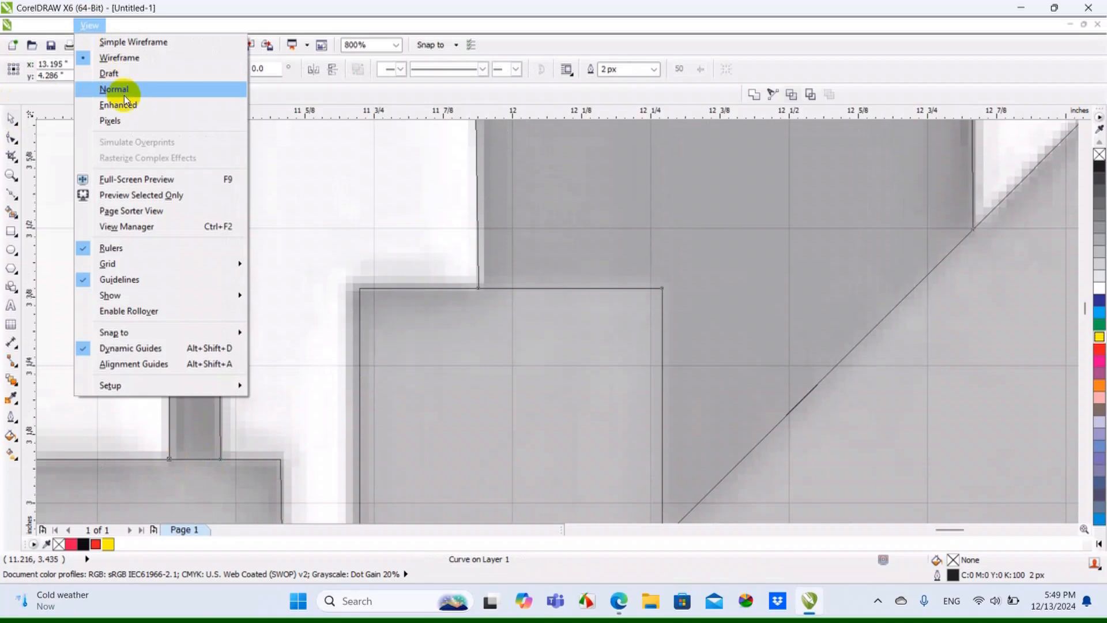
pyautogui.click(124, 95)
pyautogui.scroll(-4, 493, 245)
pyautogui.scroll(-2, 493, 245)
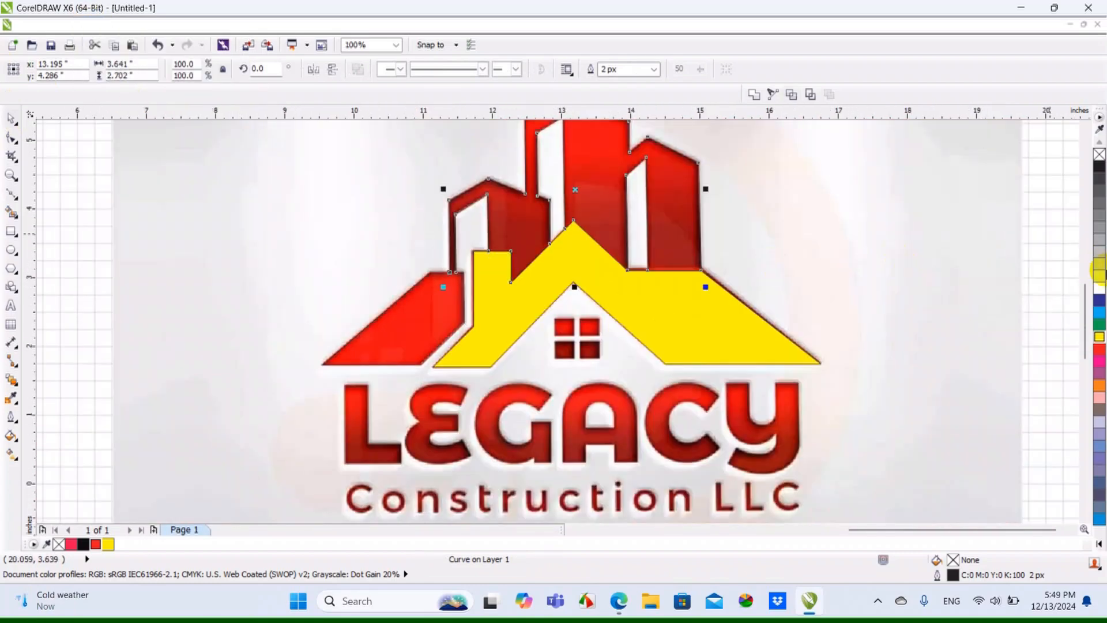
pyautogui.click(1100, 325)
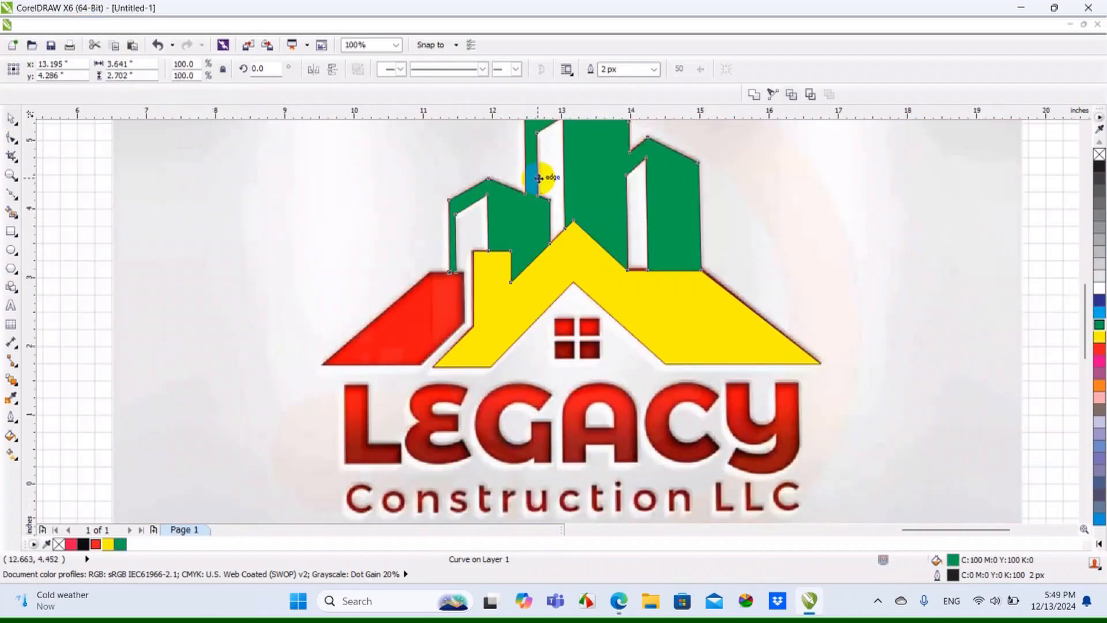
pyautogui.scroll(2, 552, 275)
pyautogui.scroll(-2, 552, 275)
pyautogui.scroll(-1, 699, 309)
pyautogui.click(897, 358)
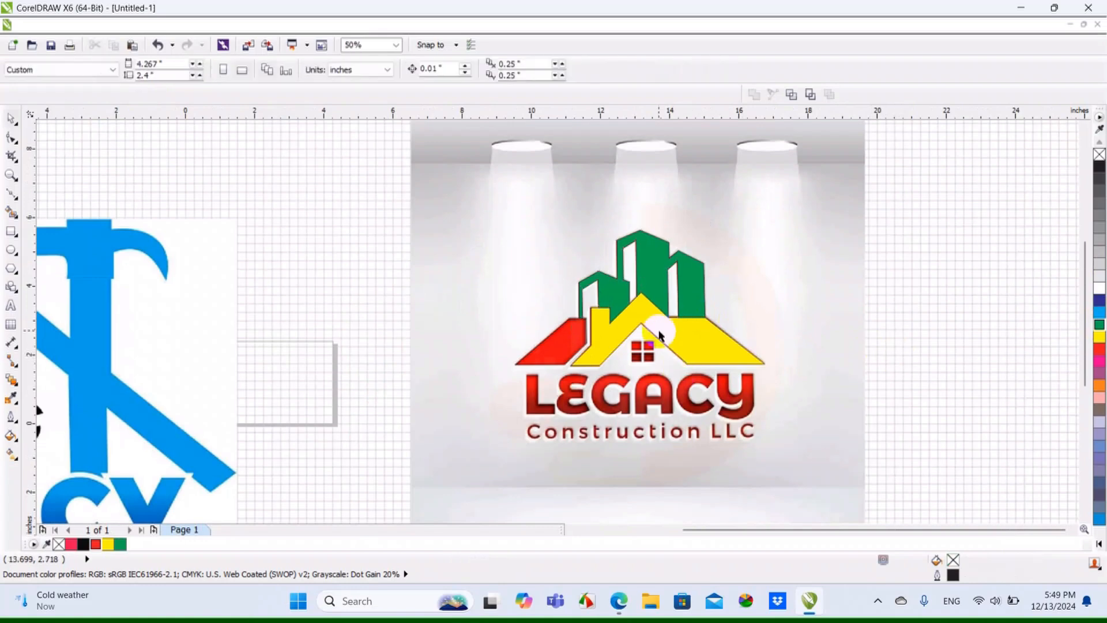
# Select the left roof piece together with the main roof, fill both with yellow, remove their outlines, and deselect them
pyautogui.scroll(1, 661, 326)
pyautogui.scroll(-1, 641, 320)
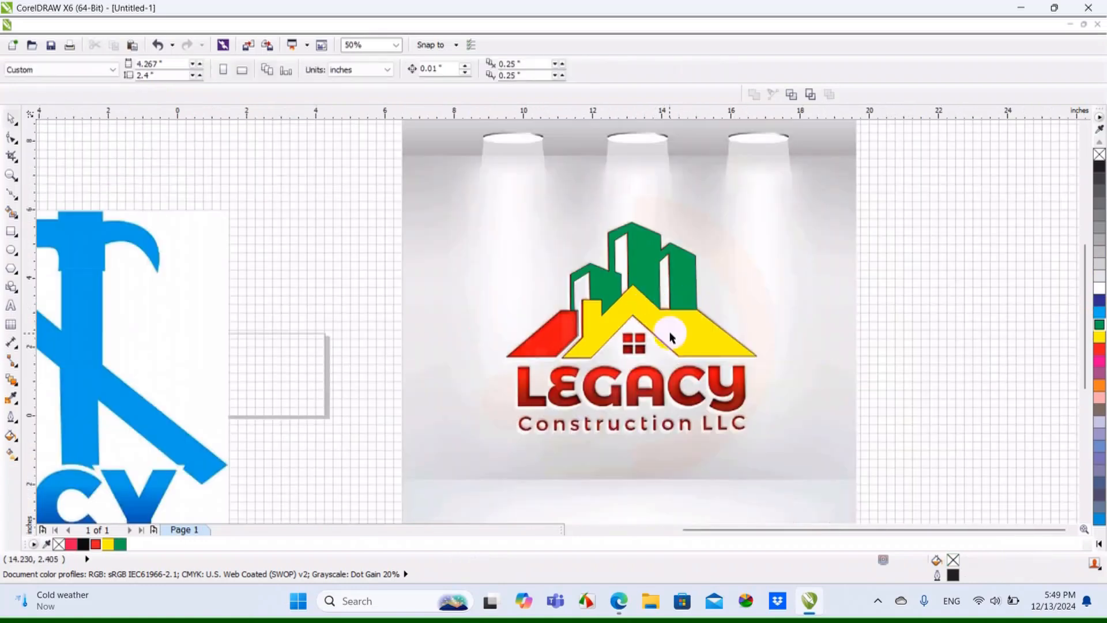
pyautogui.scroll(1, 605, 330)
pyautogui.click(512, 342)
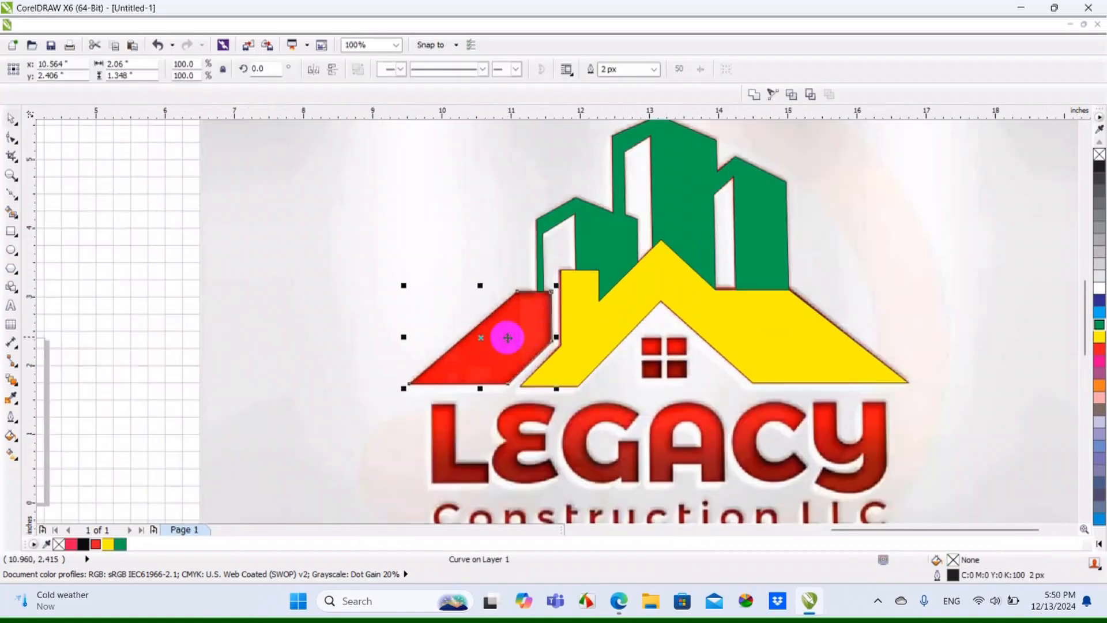
pyautogui.scroll(1, 507, 337)
pyautogui.moveTo(507, 329); pyautogui.dragTo(504, 382)
pyautogui.hotkey('ctrl', 'z')
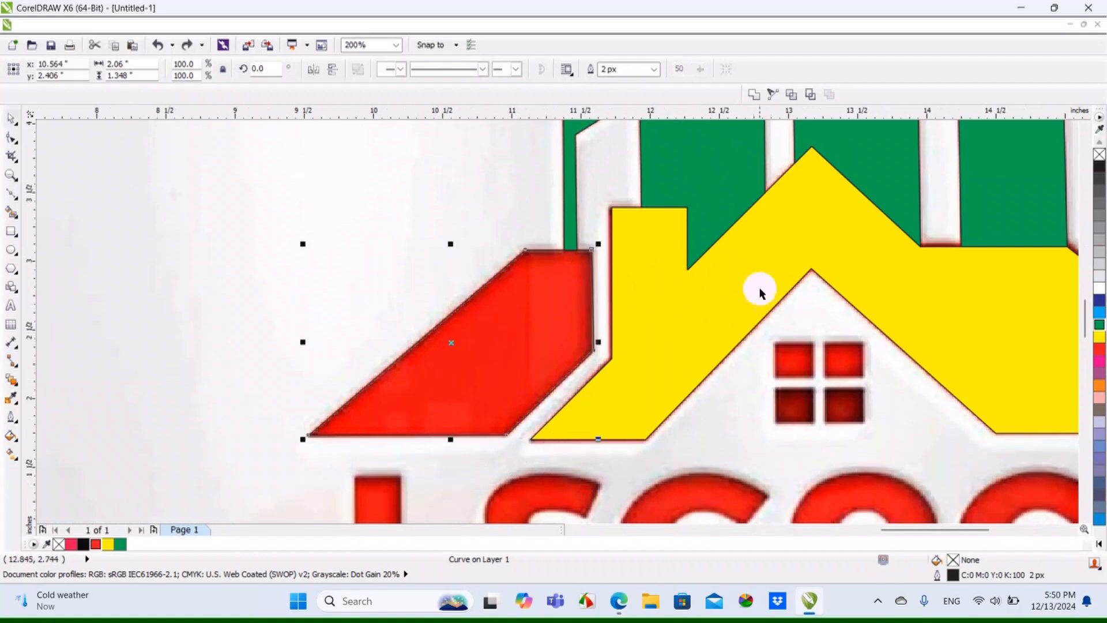
pyautogui.keyDown('shift'); pyautogui.click(755, 280); pyautogui.keyUp('shift')
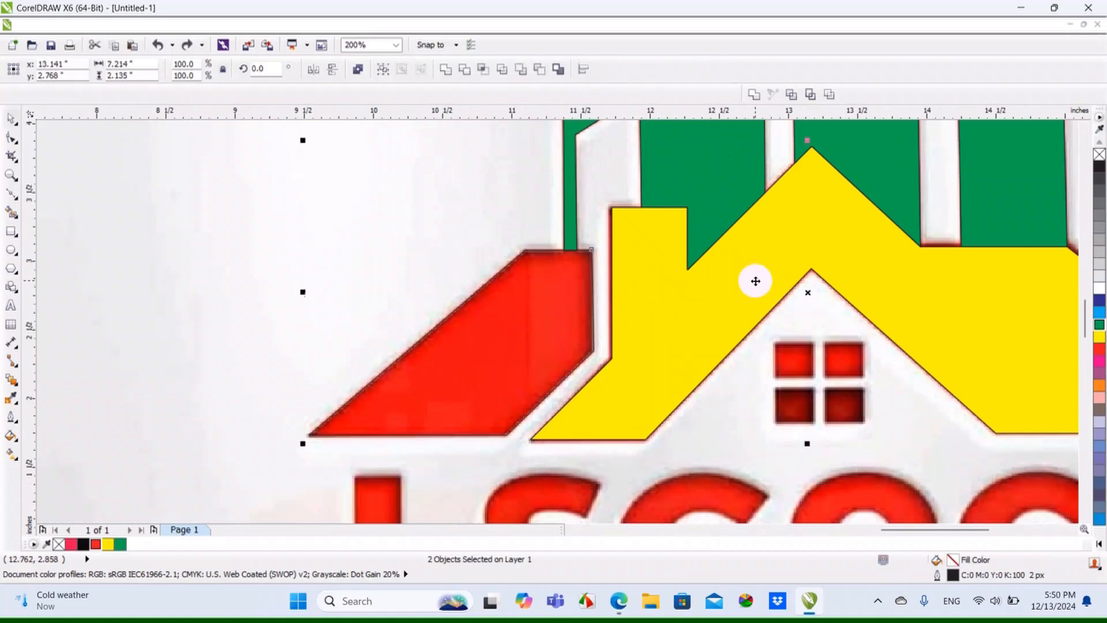
pyautogui.click(1099, 339)
pyautogui.rightClick(1099, 155)
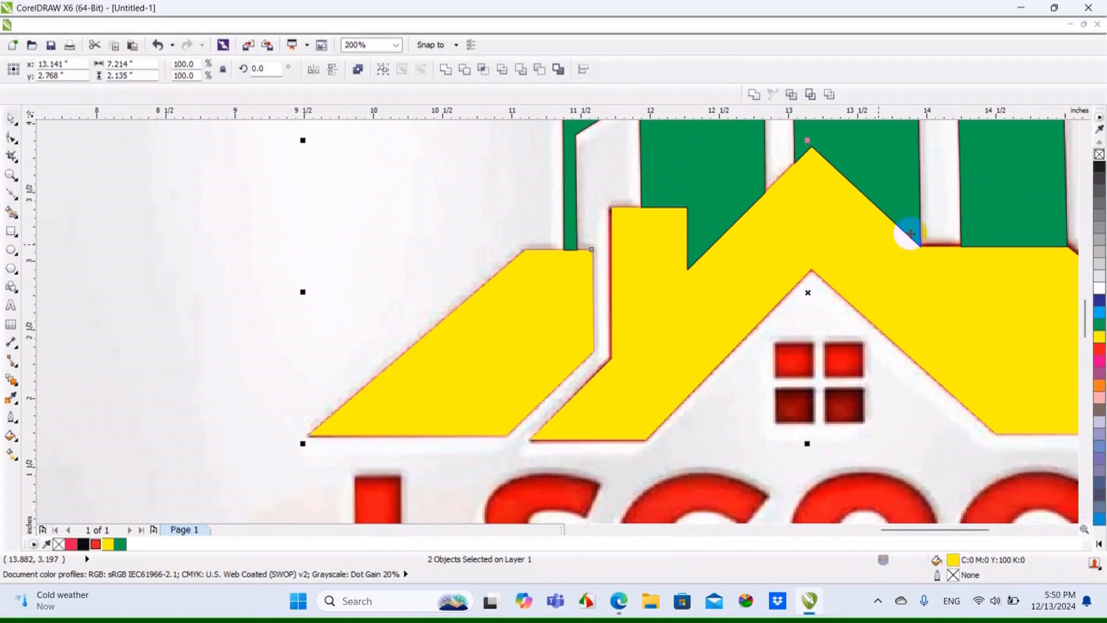
pyautogui.scroll(-2, 570, 316)
pyautogui.scroll(1, 602, 309)
pyautogui.click(1064, 376)
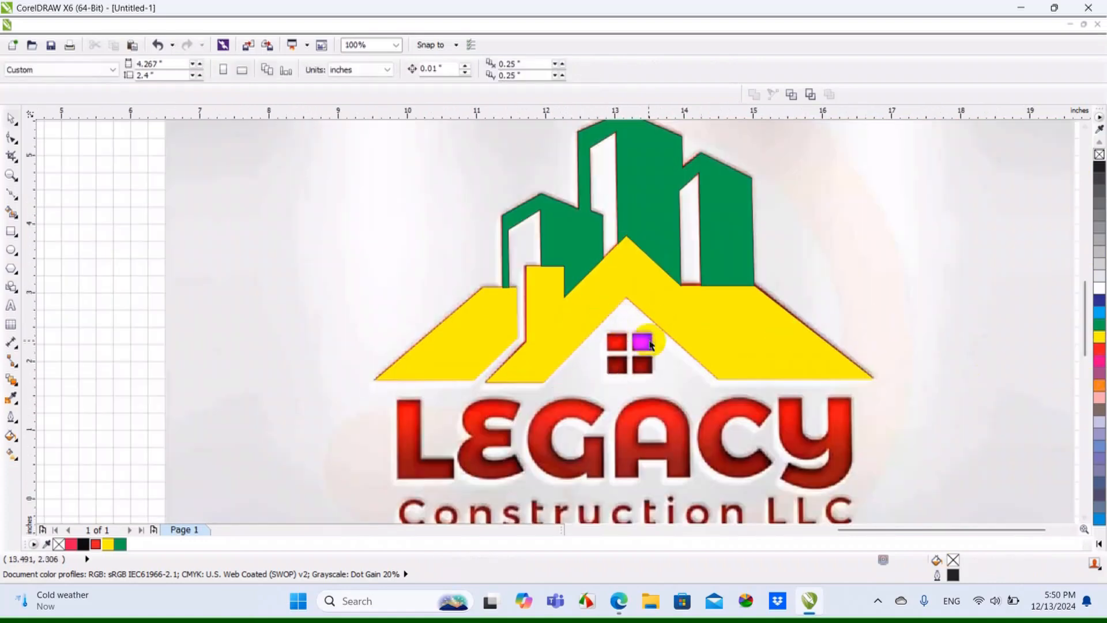
# Select the left roof piece together with the main roof, try moving them both downward, and undo the move
pyautogui.scroll(-1, 1009, 366)
pyautogui.scroll(1, 583, 338)
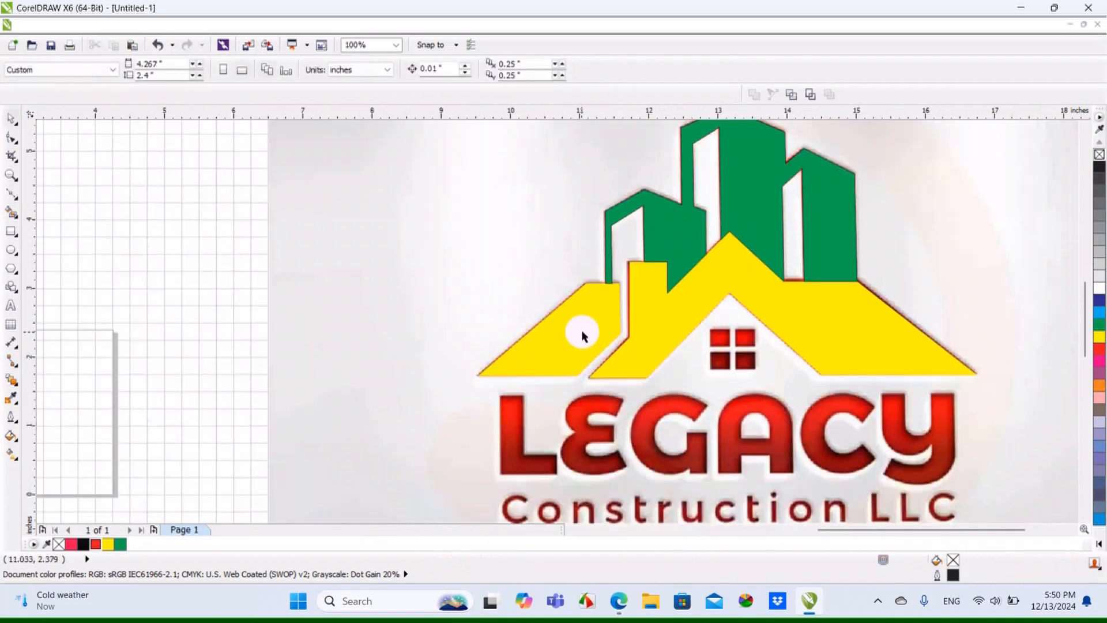
pyautogui.click(582, 333)
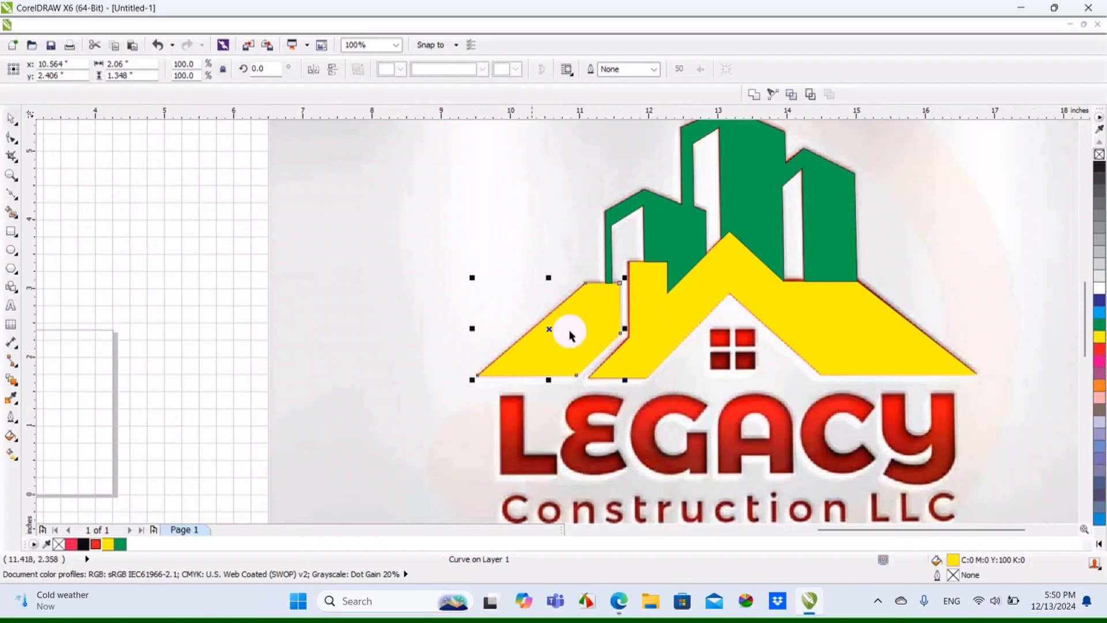
pyautogui.click(217, 316)
pyautogui.click(579, 333)
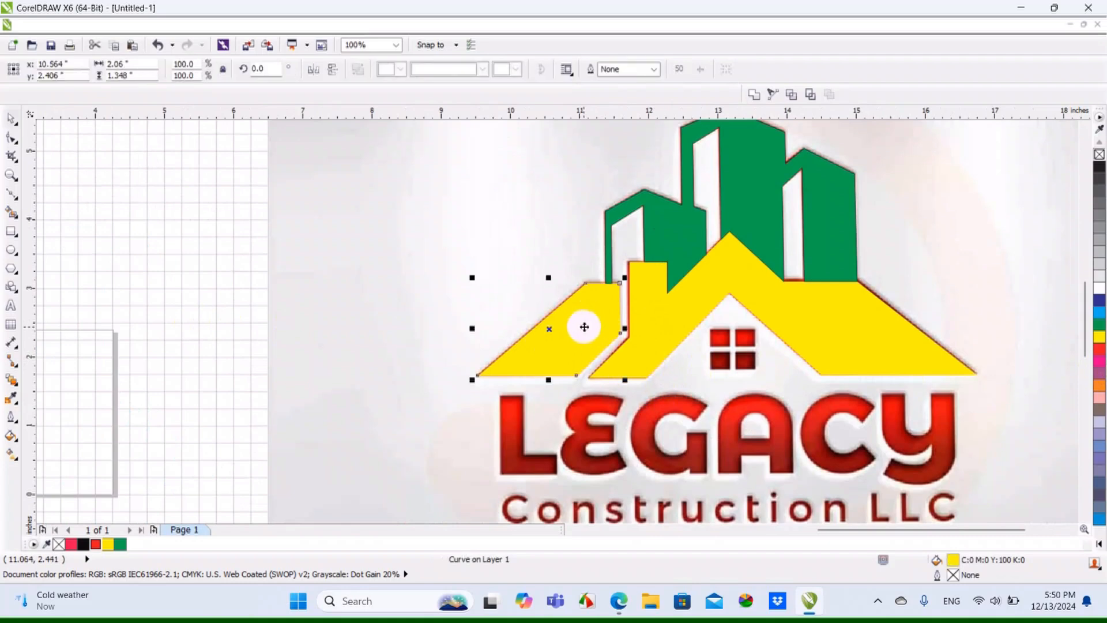
pyautogui.keyDown('shift'); pyautogui.click(711, 281); pyautogui.keyUp('shift')
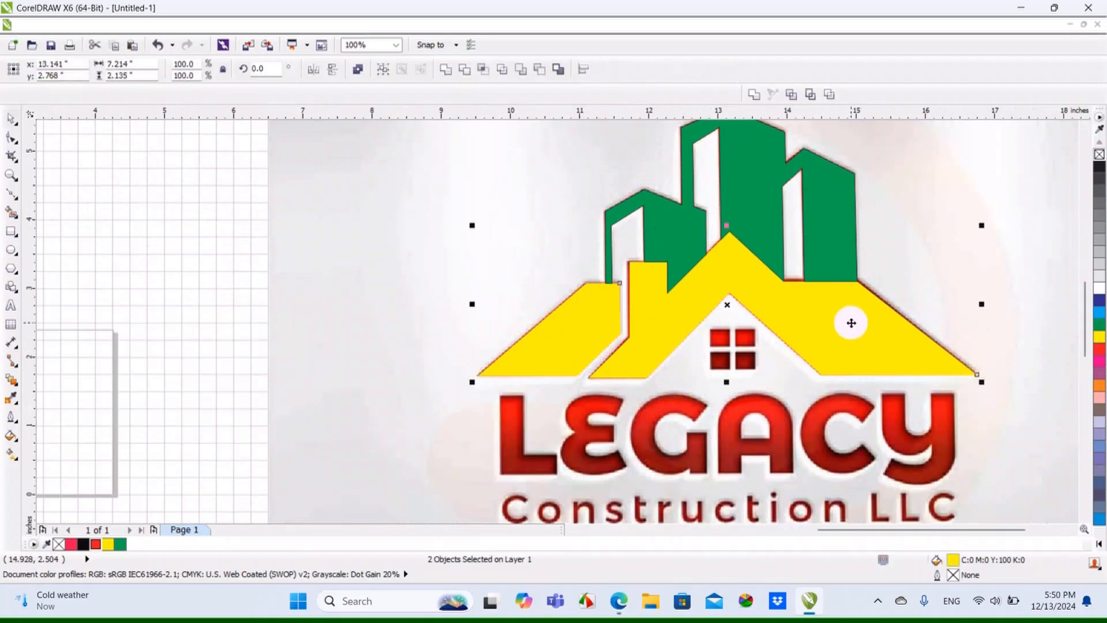
pyautogui.moveTo(855, 309); pyautogui.dragTo(873, 418)
pyautogui.hotkey('ctrl', 'z')
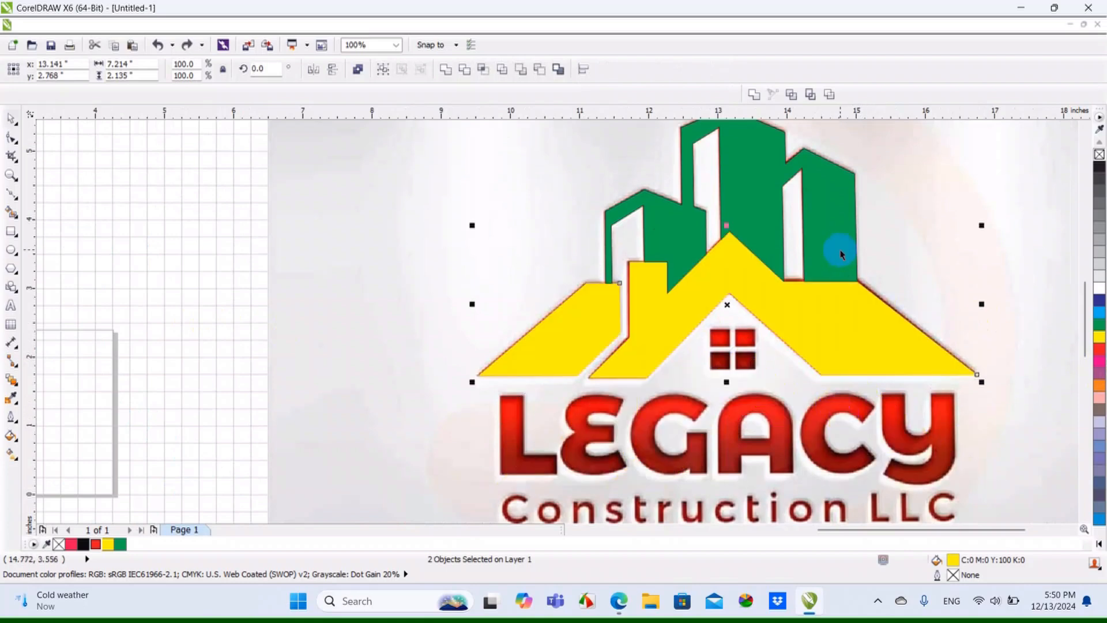
# Add the green buildings to the selection, try moving all three shapes off the red logo, undo the move, and deselect
pyautogui.keyDown('shift'); pyautogui.click(832, 226); pyautogui.keyUp('shift')
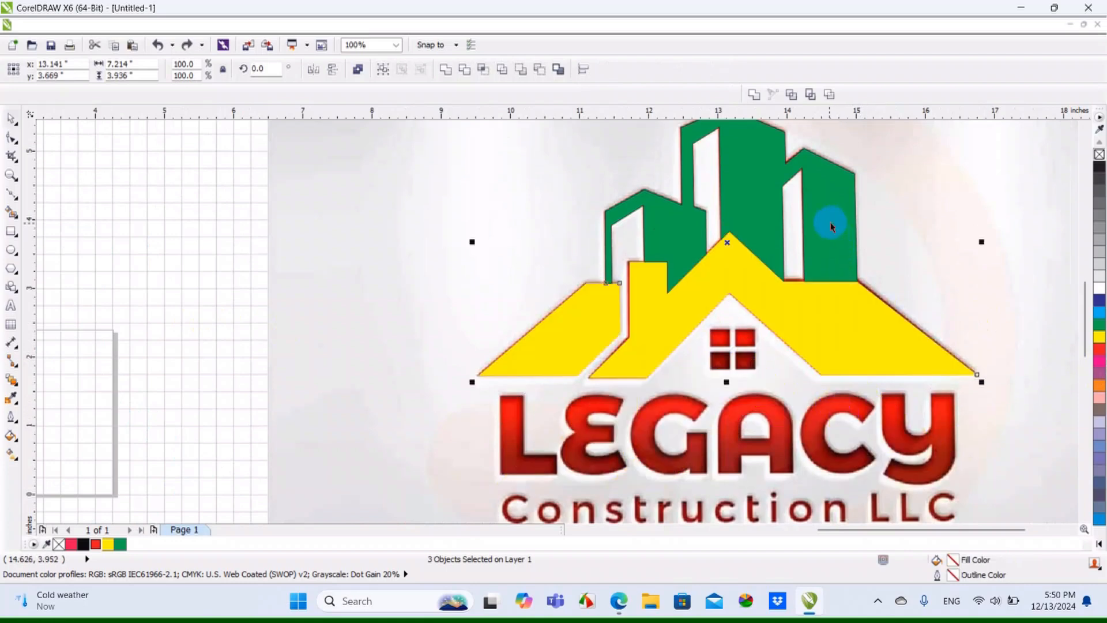
pyautogui.moveTo(830, 223); pyautogui.dragTo(495, 260)
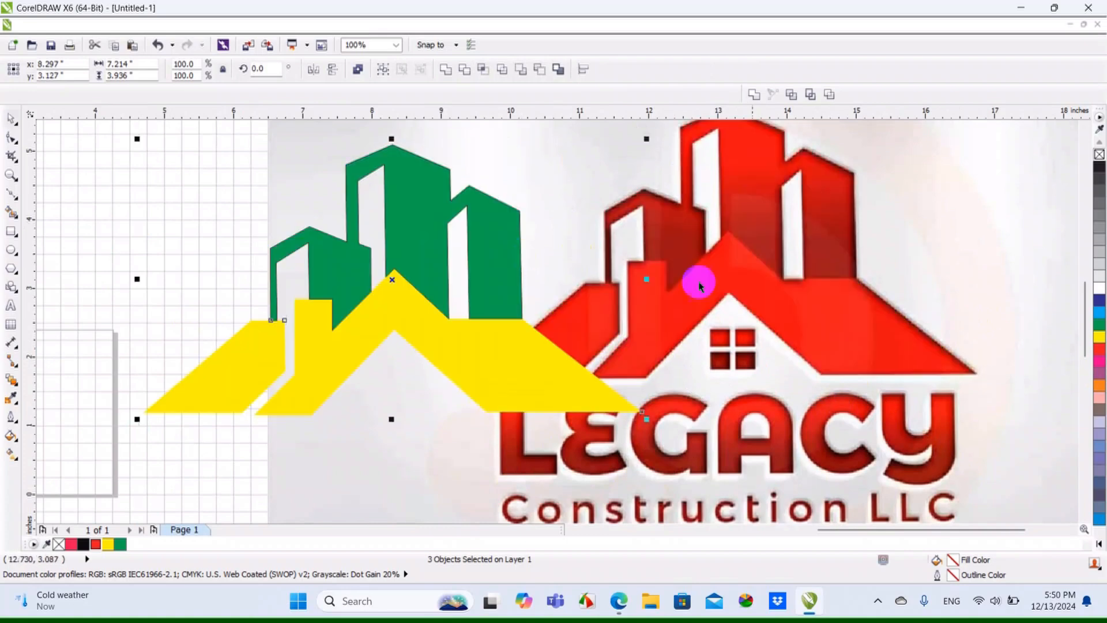
pyautogui.hotkey('ctrl', 'z')
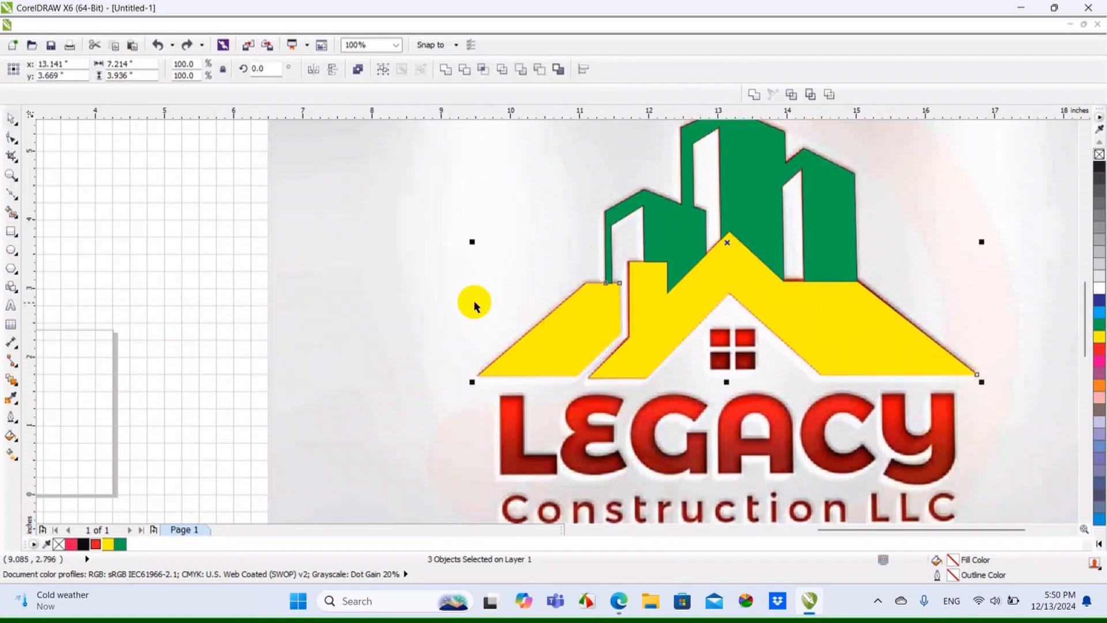
pyautogui.click(166, 292)
# Select the left roof piece and the main roof and weld them into one curve
pyautogui.click(617, 328)
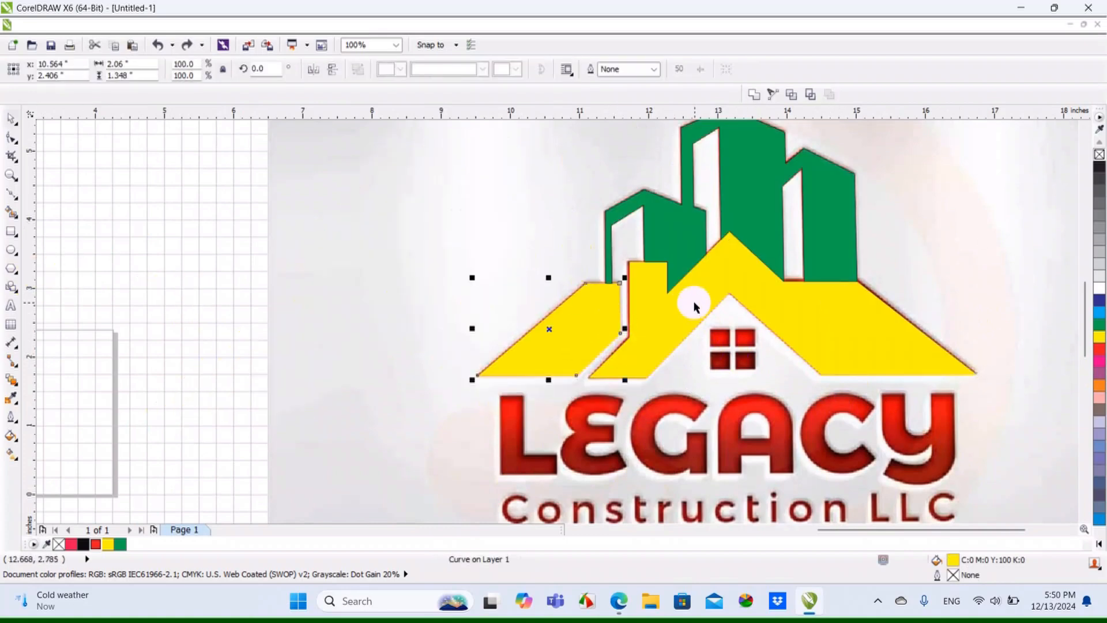
pyautogui.keyDown('shift'); pyautogui.click(694, 306); pyautogui.keyUp('shift')
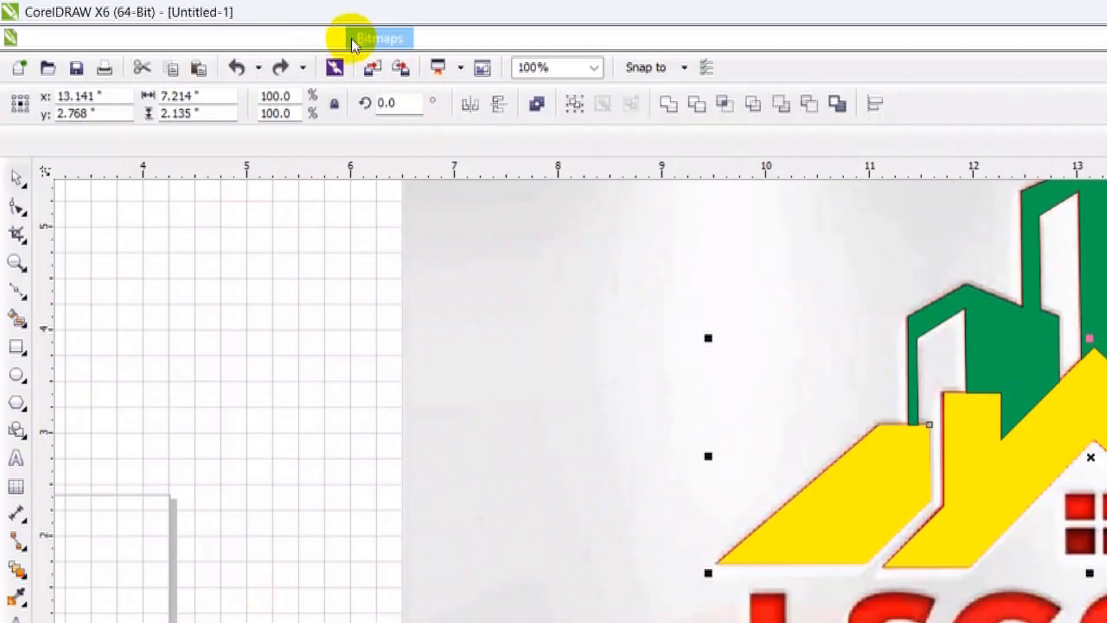
pyautogui.click(251, 41)
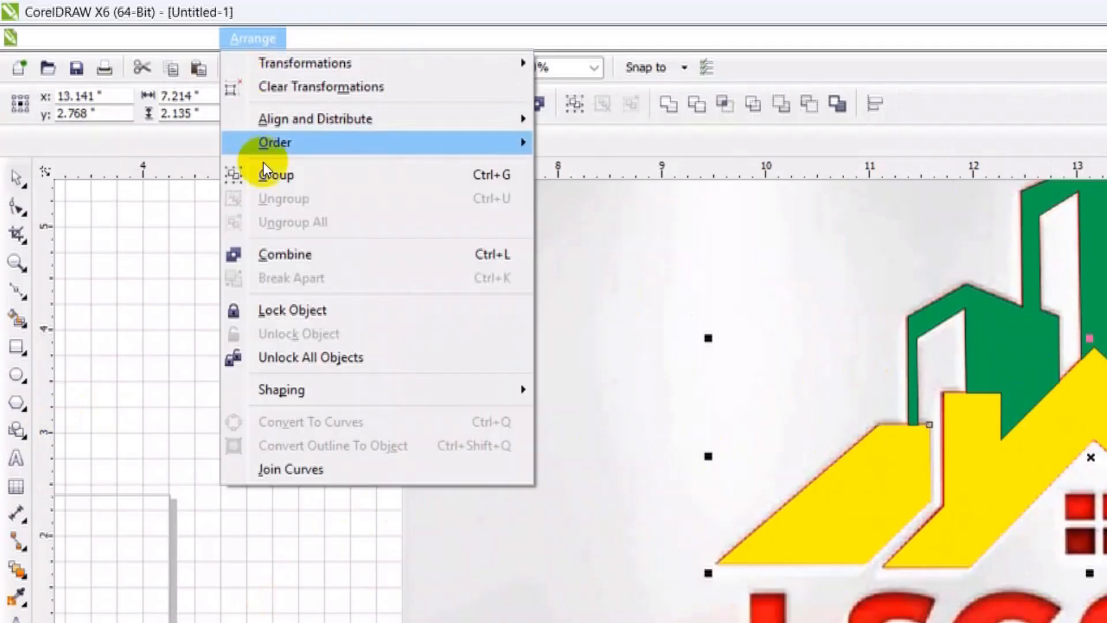
pyautogui.moveTo(331, 389)
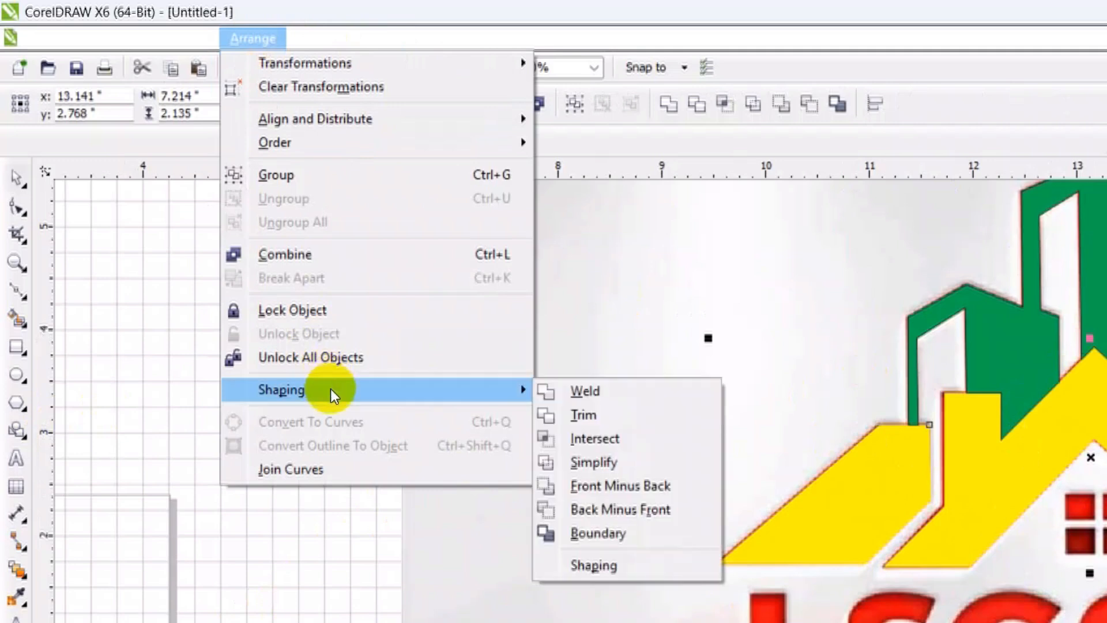
pyautogui.click(580, 392)
pyautogui.click(993, 435)
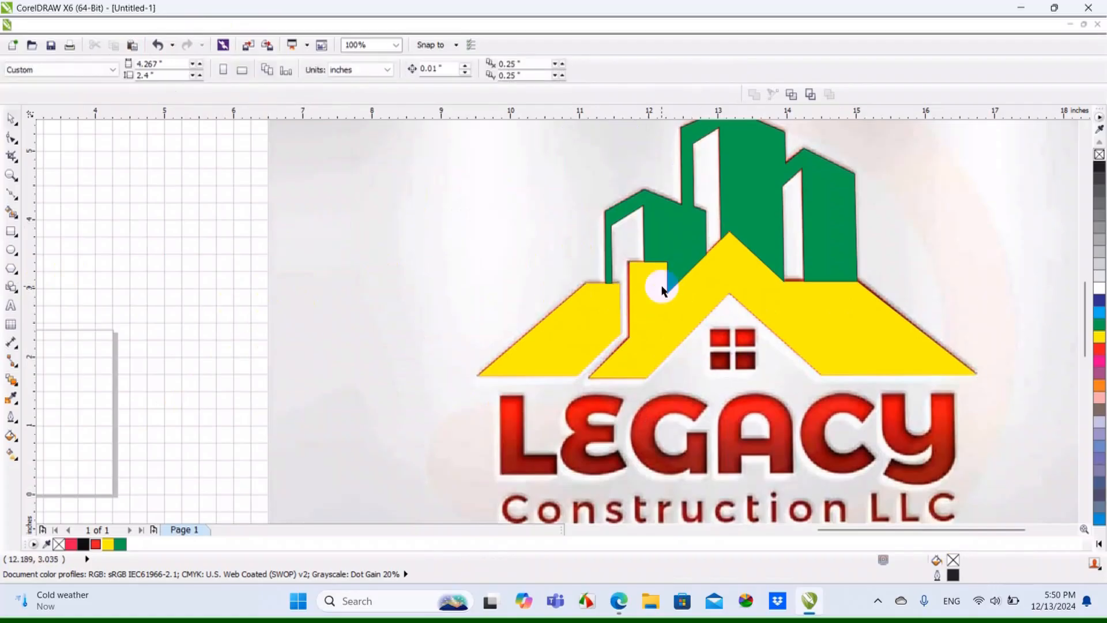
# Try moving the welded roof downward, undo the move, and clear the selection
pyautogui.moveTo(664, 289); pyautogui.dragTo(669, 359)
pyautogui.hotkey('ctrl', 'z')
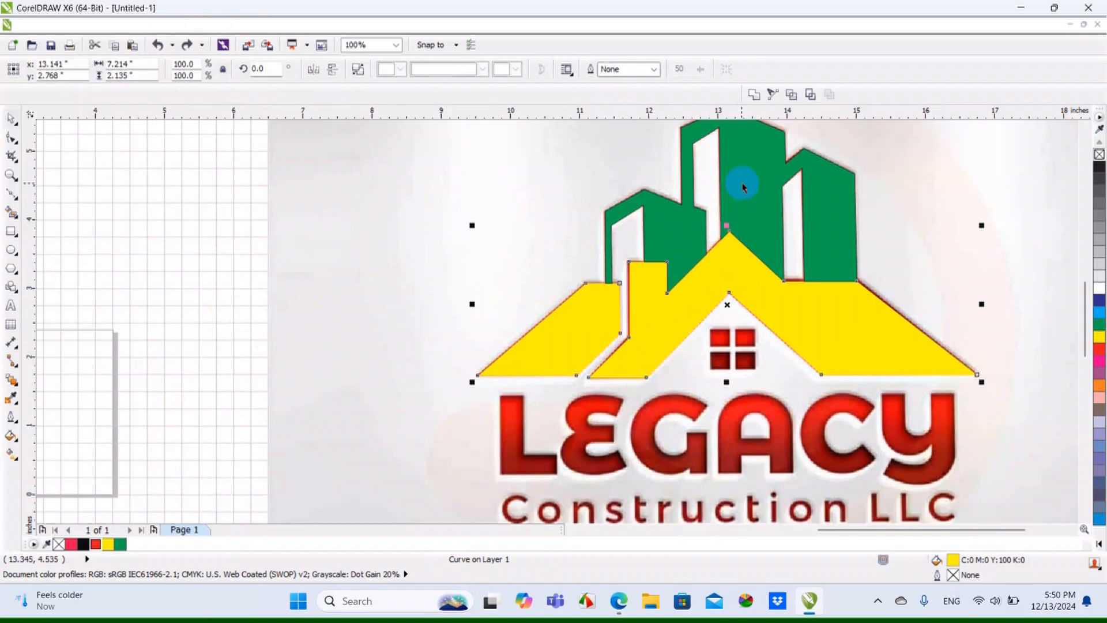
pyautogui.scroll(-1, 743, 186)
pyautogui.click(945, 256)
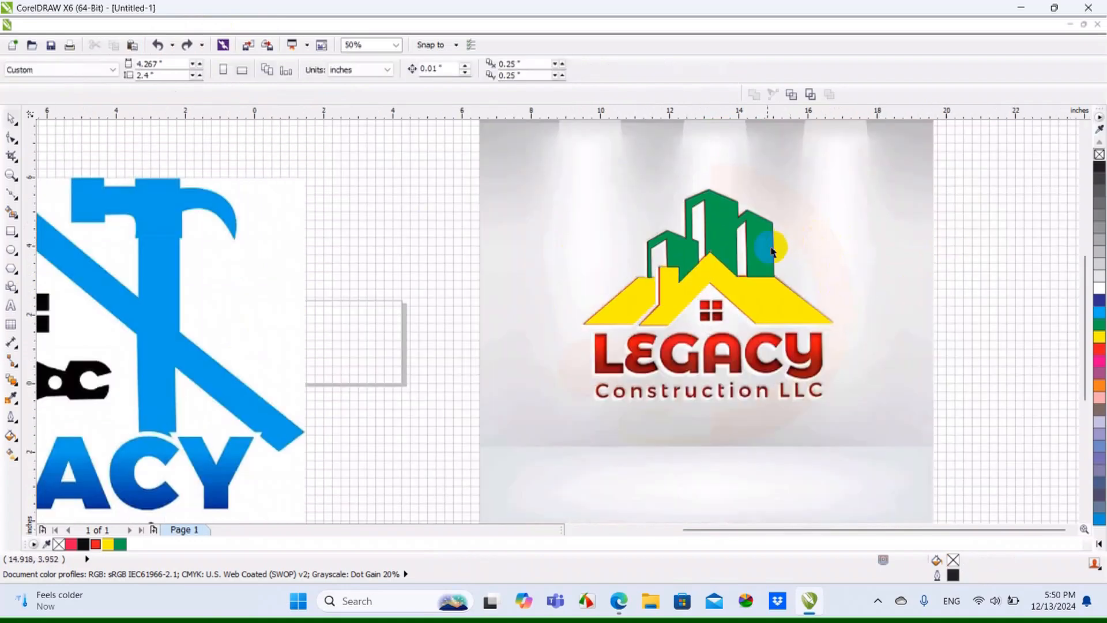
# Try a yellow fill on the buildings shape and nudge it upward, away from the roof
pyautogui.click(758, 252)
pyautogui.scroll(1, 723, 238)
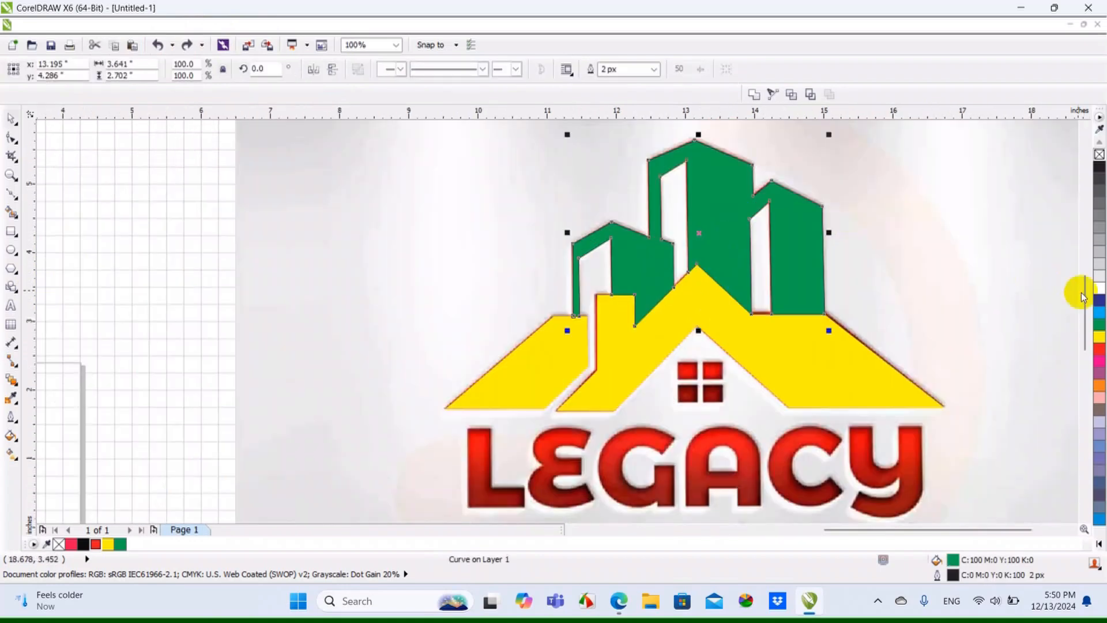
pyautogui.click(1100, 338)
pyautogui.scroll(2, 741, 292)
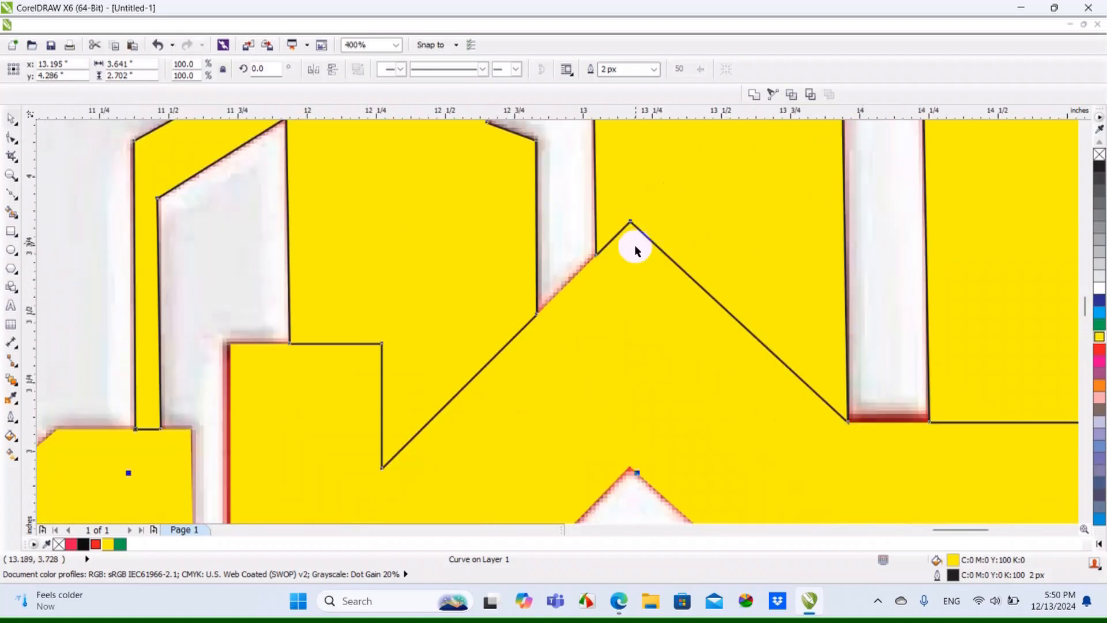
pyautogui.scroll(1, 636, 250)
pyautogui.scroll(-2, 626, 261)
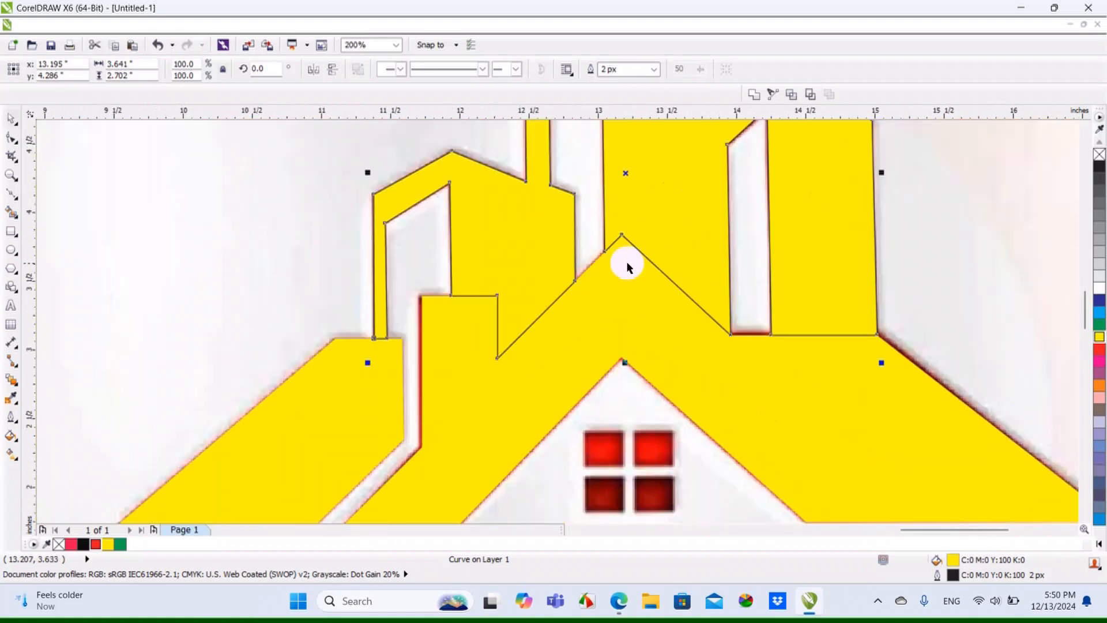
pyautogui.press('Up')
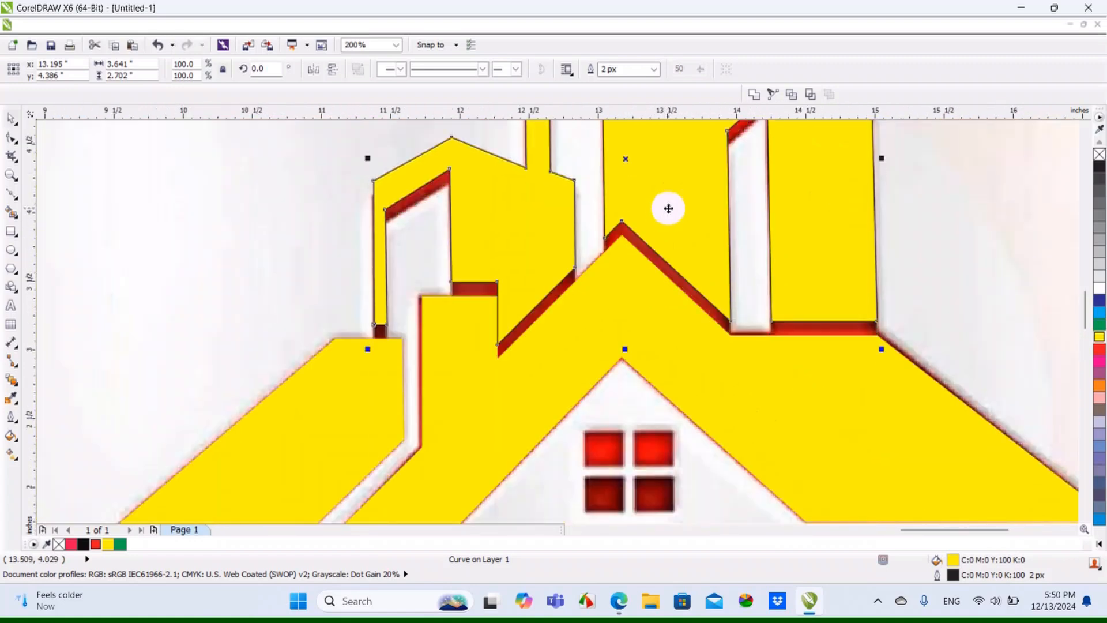
# Undo the upward nudges and the yellow fill on the buildings shape, and deselect it
pyautogui.hotkey('ctrl', 'z')
pyautogui.hotkey('ctrl', 'z')
pyautogui.hotkey('ctrl', 'z')
pyautogui.hotkey('ctrl', 'z')
pyautogui.hotkey('ctrl', 'z')
pyautogui.hotkey('ctrl', 'z')
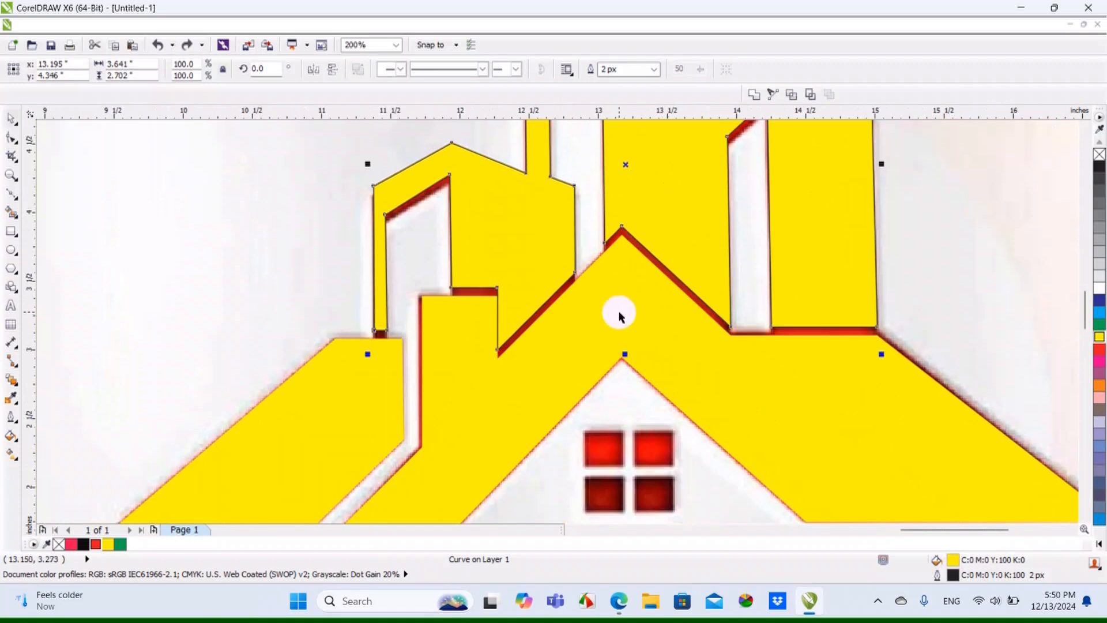
pyautogui.hotkey('ctrl', 'z')
pyautogui.hotkey('ctrl', 'z')
pyautogui.hotkey('ctrl', 'z')
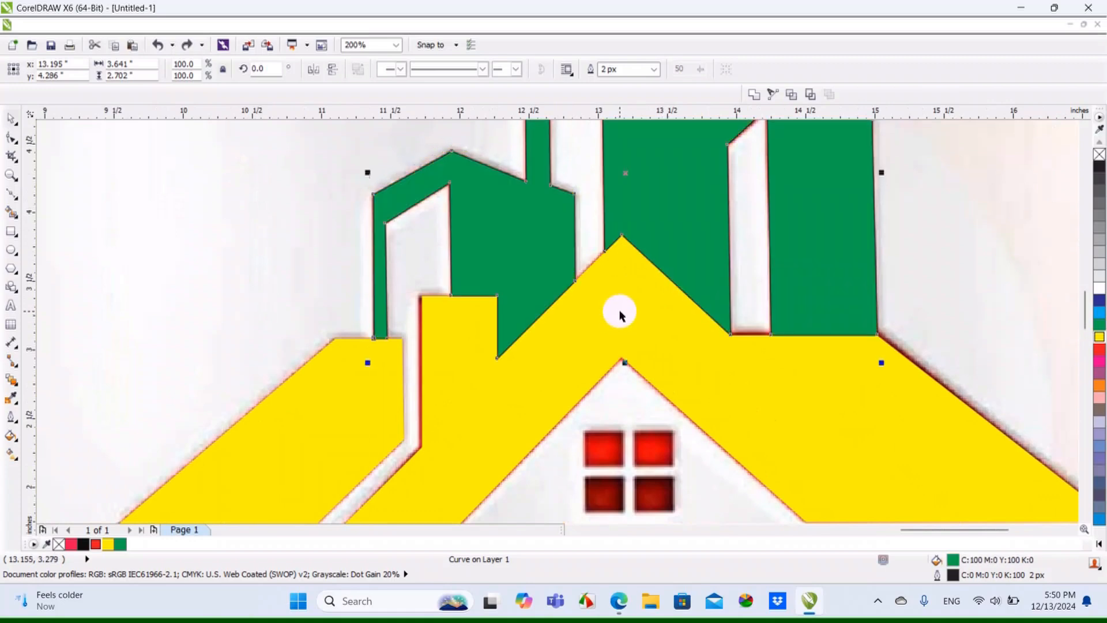
pyautogui.scroll(-2, 619, 314)
pyautogui.click(741, 296)
pyautogui.scroll(-2, 741, 315)
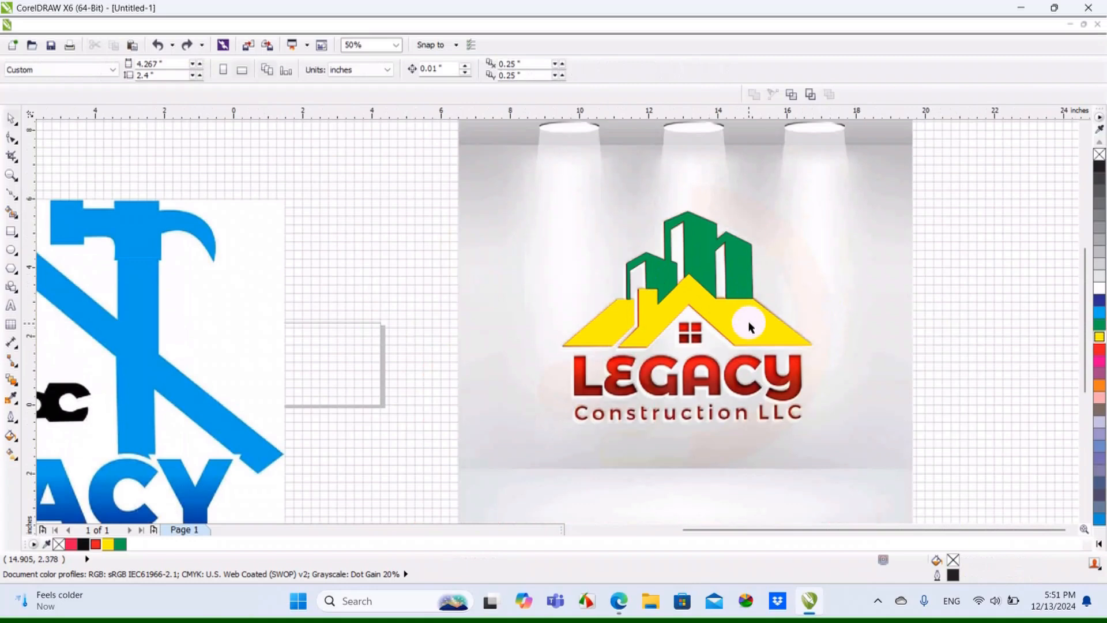
# Add a one-step outward contour with an offset of about 0.031 inches around the welded yellow roof, and deselect it
pyautogui.click(740, 322)
pyautogui.scroll(2, 739, 322)
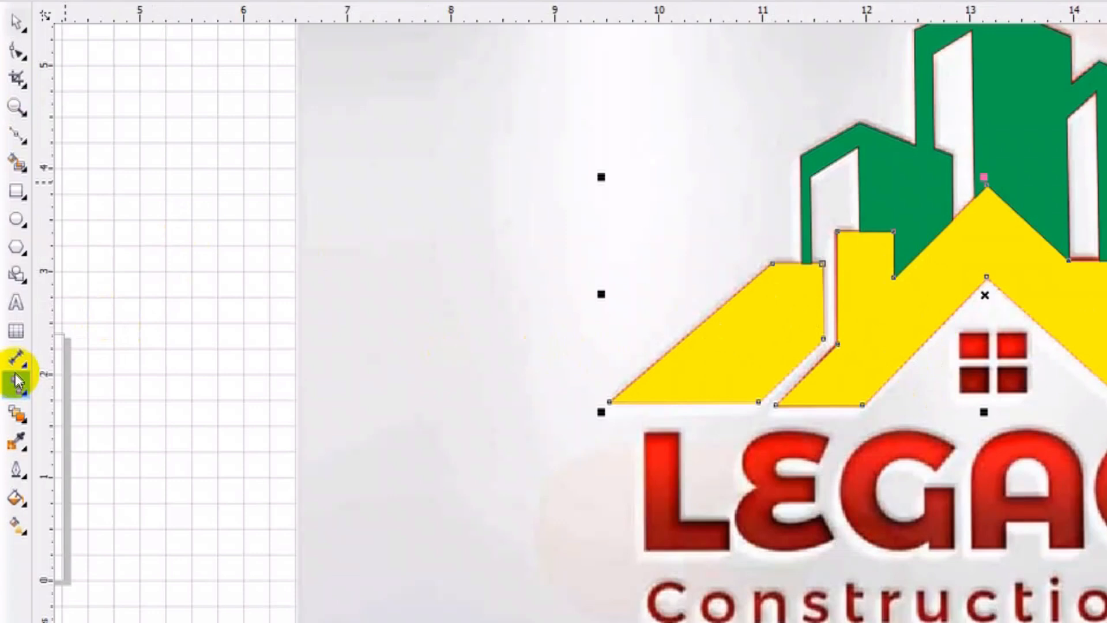
pyautogui.click(26, 420)
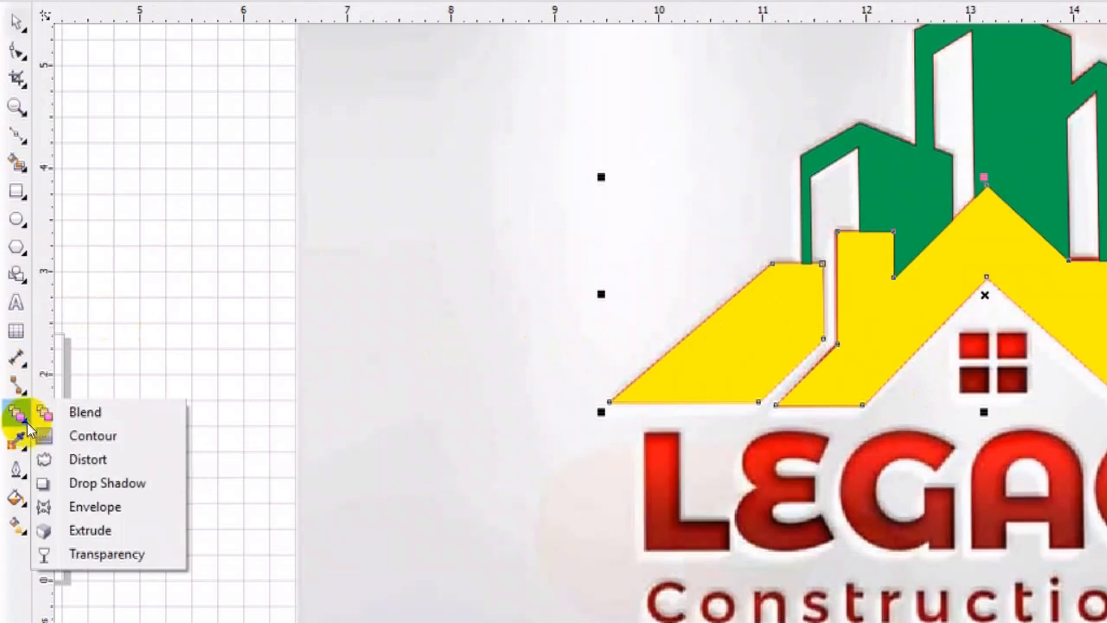
pyautogui.click(64, 434)
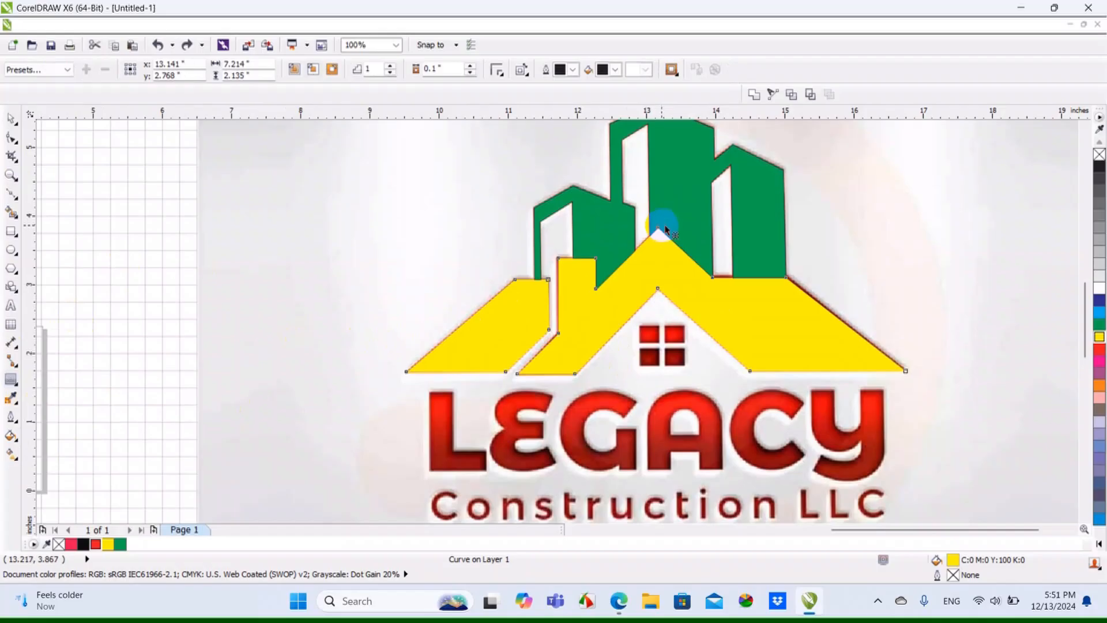
pyautogui.scroll(2, 986, 188)
pyautogui.moveTo(658, 226); pyautogui.dragTo(658, 218)
pyautogui.scroll(-1, 658, 218)
pyautogui.click(12, 120)
pyautogui.click(222, 241)
# Select the roof's black contour group, break it apart from the yellow roof, and clear the selection
pyautogui.scroll(2, 357, 333)
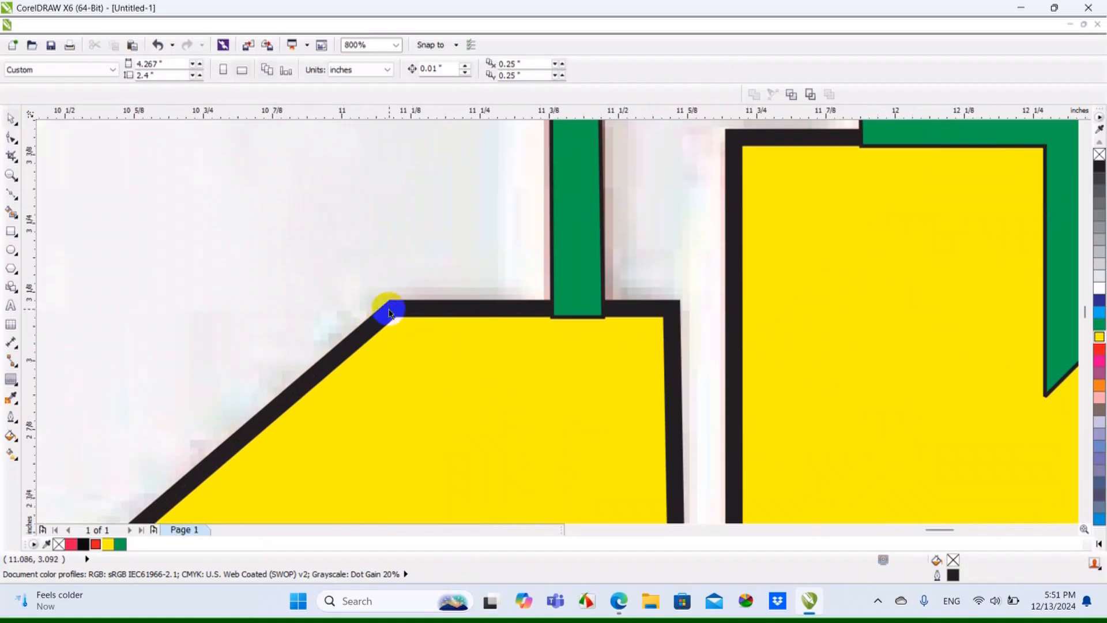
pyautogui.click(390, 309)
pyautogui.scroll(-2, 390, 310)
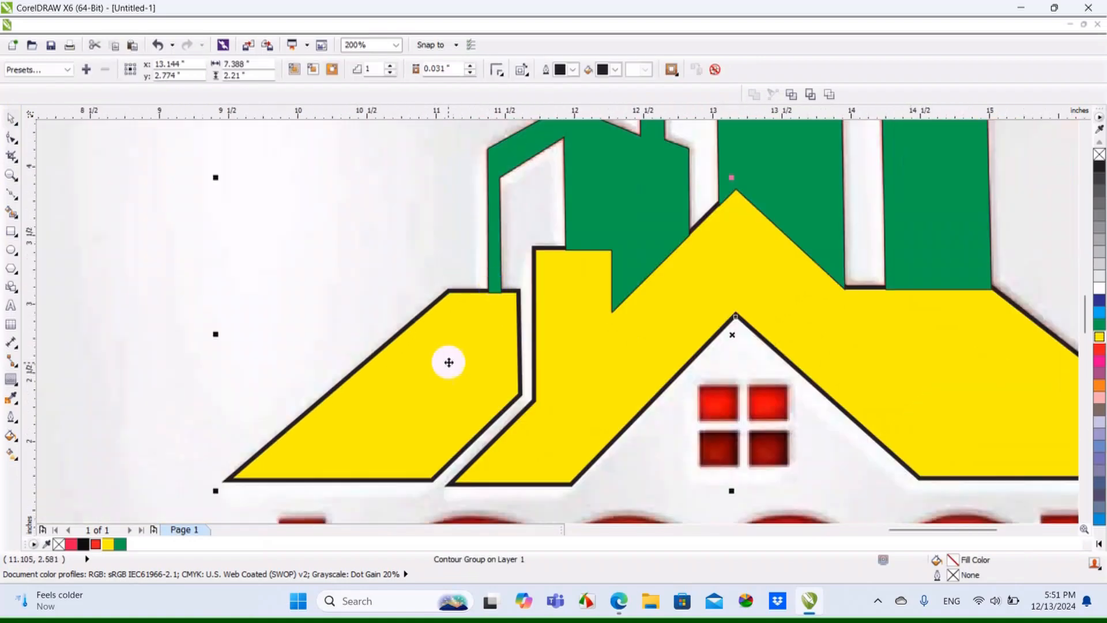
pyautogui.moveTo(448, 362); pyautogui.dragTo(543, 396)
pyautogui.hotkey('ctrl', 'z')
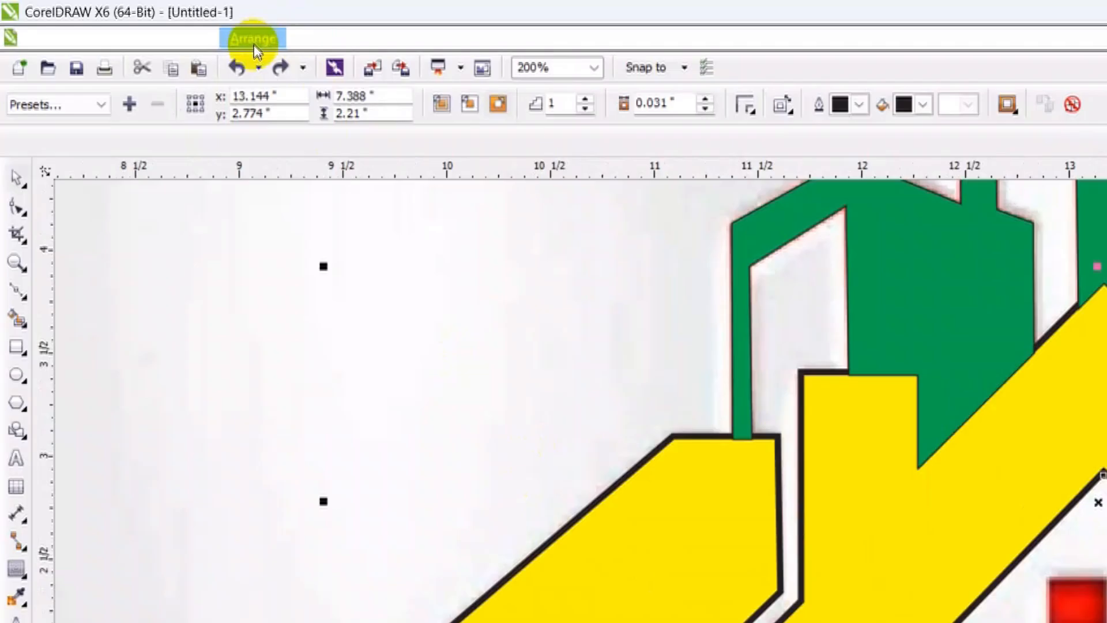
pyautogui.click(256, 41)
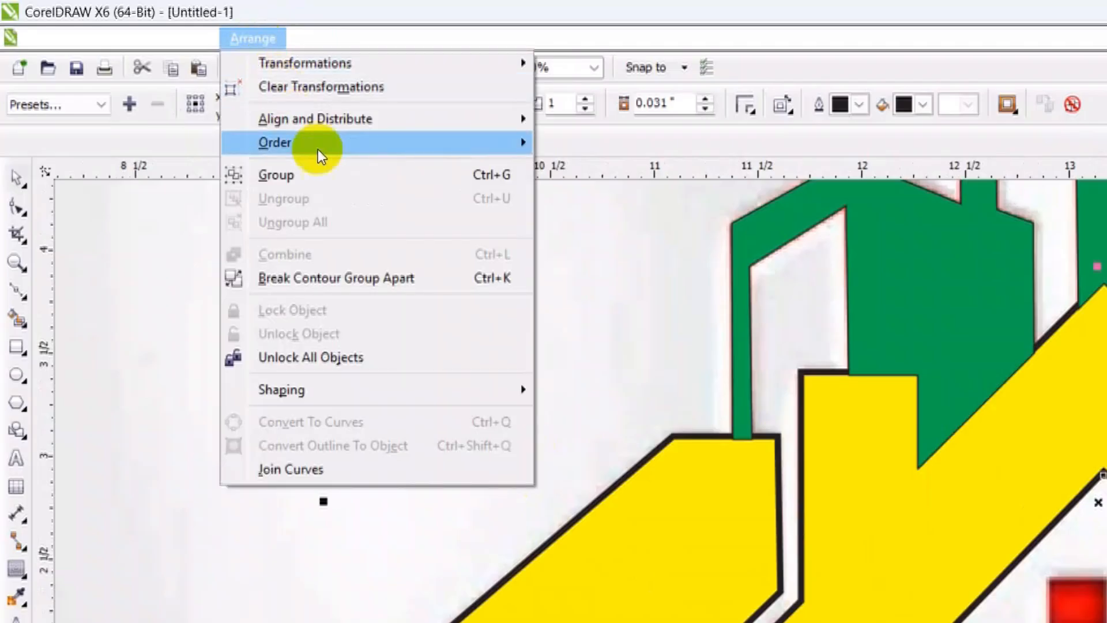
pyautogui.click(350, 278)
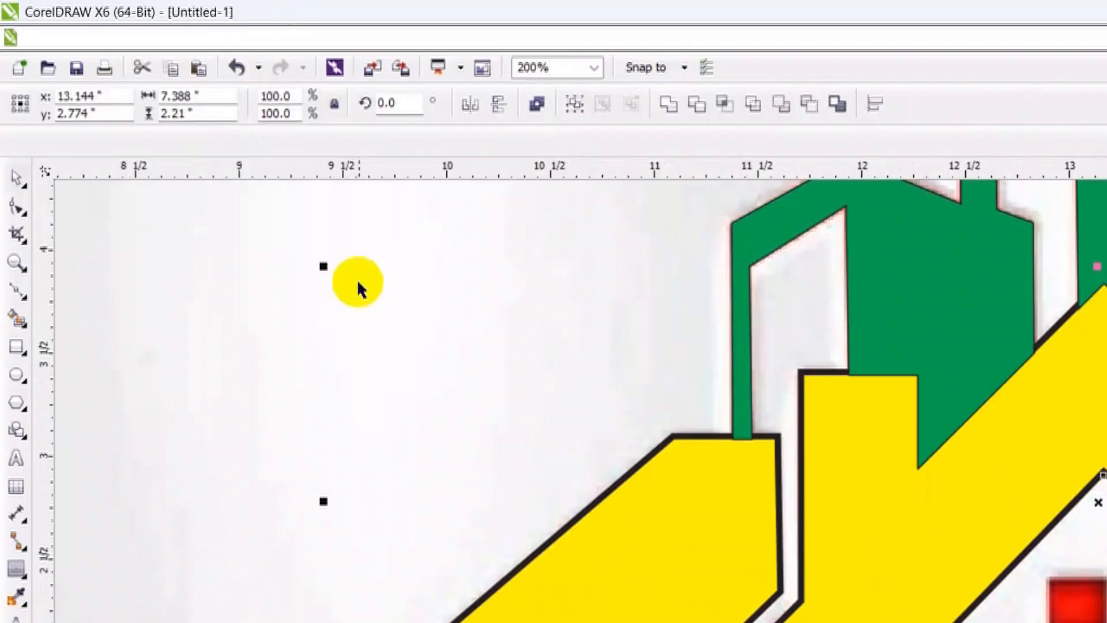
pyautogui.scroll(2, 674, 445)
pyautogui.scroll(-3, 530, 275)
pyautogui.click(317, 283)
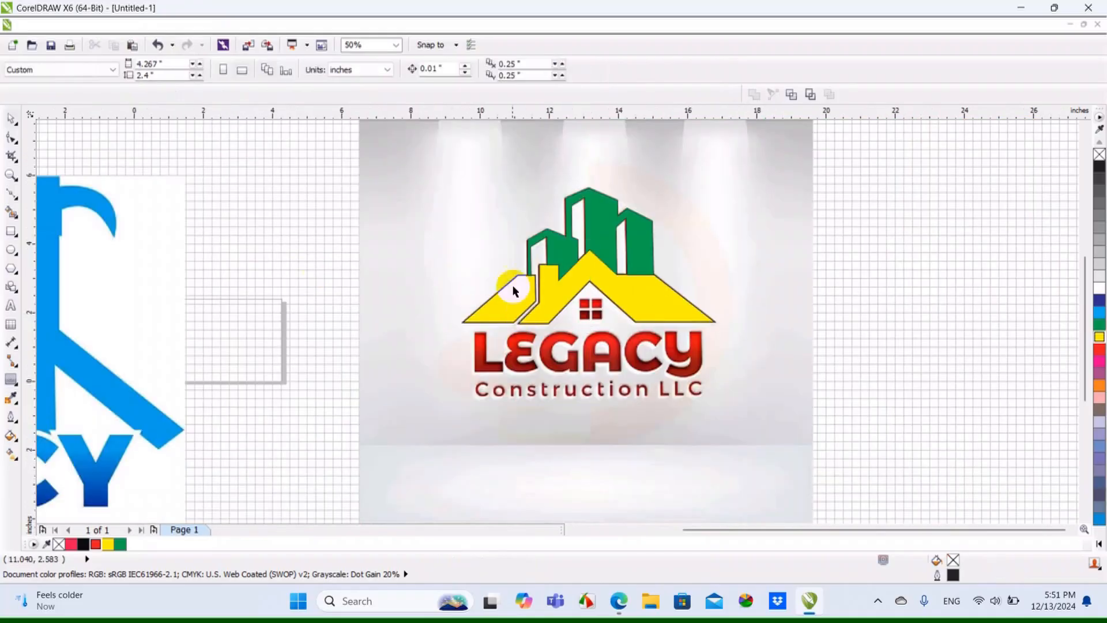
# Select the separated black roof contour, bring it to the front of the page, and deselect it
pyautogui.scroll(4, 543, 276)
pyautogui.scroll(2, 580, 299)
pyautogui.moveTo(580, 298); pyautogui.dragTo(646, 271)
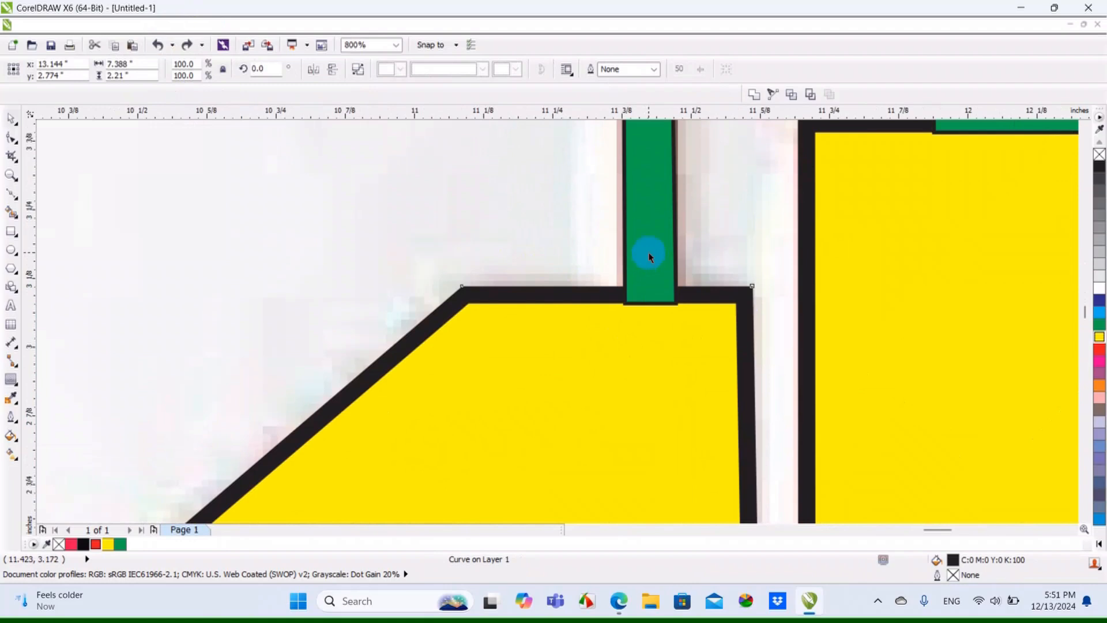
pyautogui.rightClick(594, 297)
pyautogui.moveTo(630, 219)
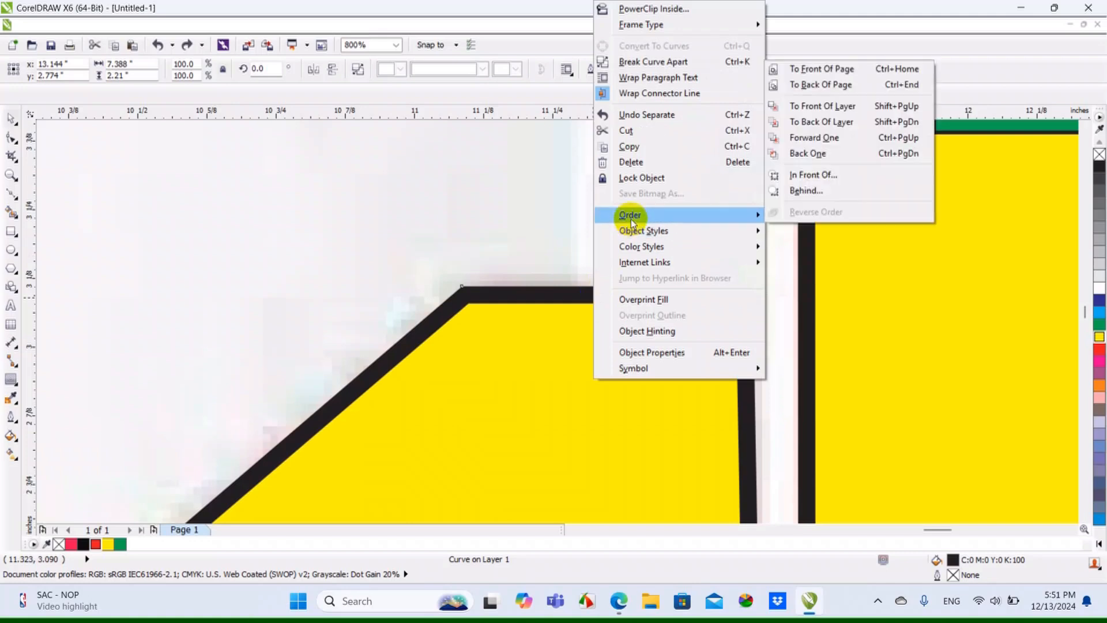
pyautogui.click(852, 71)
pyautogui.scroll(-3, 600, 355)
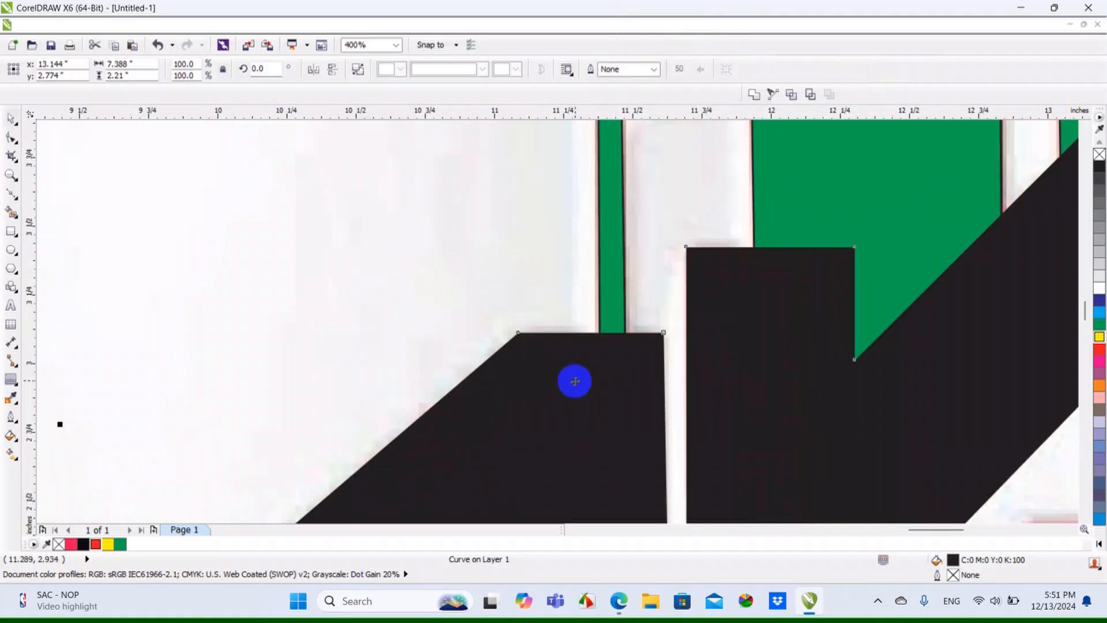
pyautogui.scroll(-1, 545, 296)
pyautogui.click(194, 369)
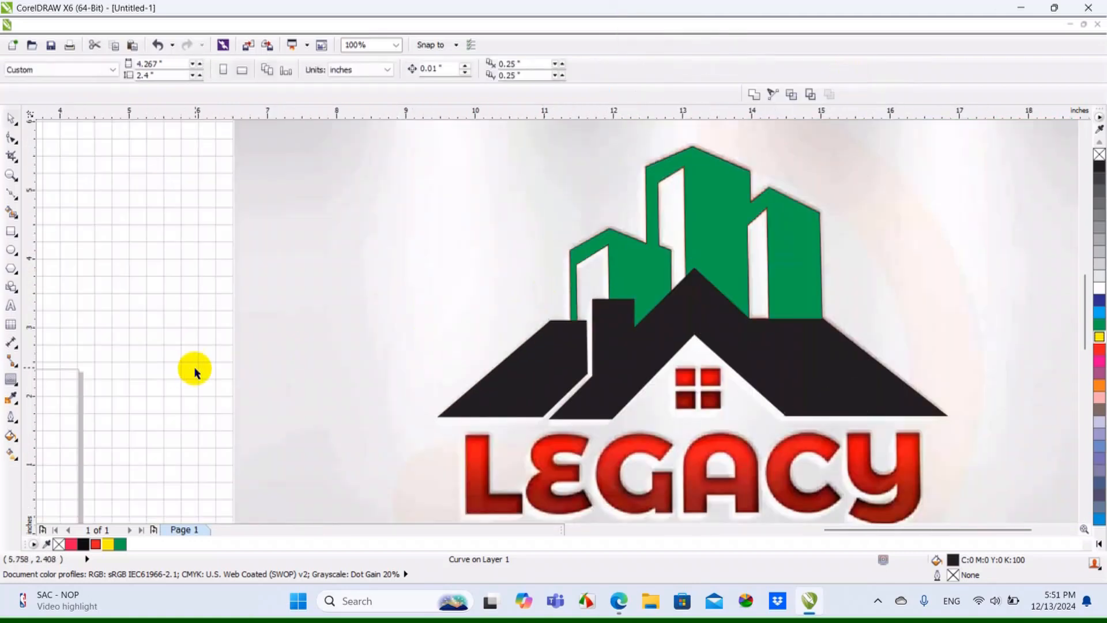
# Select the green buildings shape together with the black roof contour and apply the Simplify shaping command to them
pyautogui.click(614, 348)
pyautogui.click(646, 279)
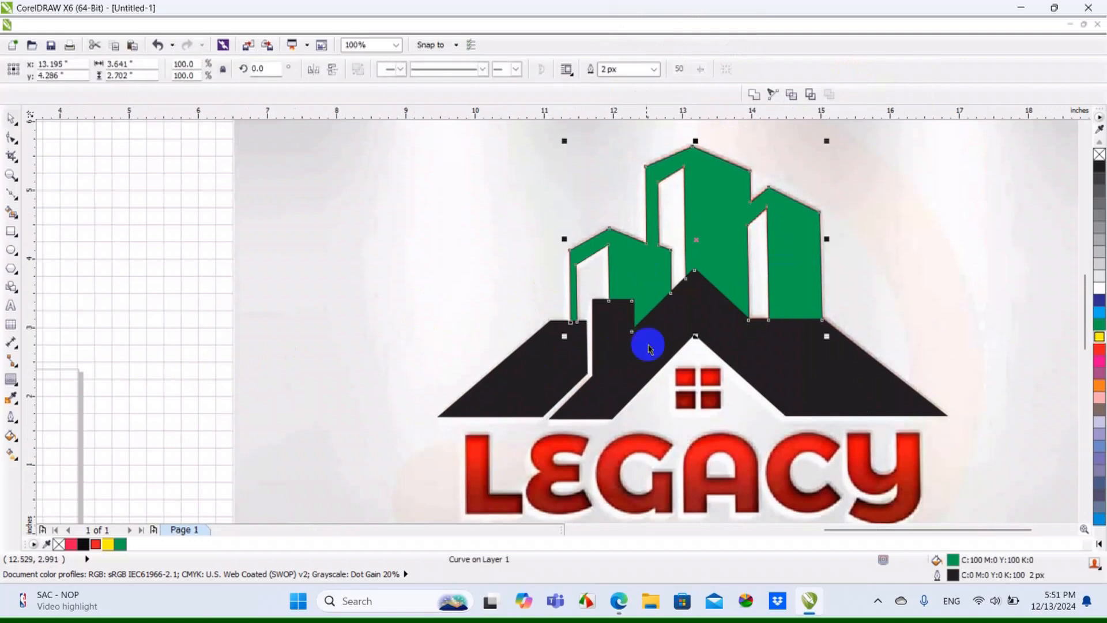
pyautogui.keyDown('shift'); pyautogui.click(638, 369); pyautogui.keyUp('shift')
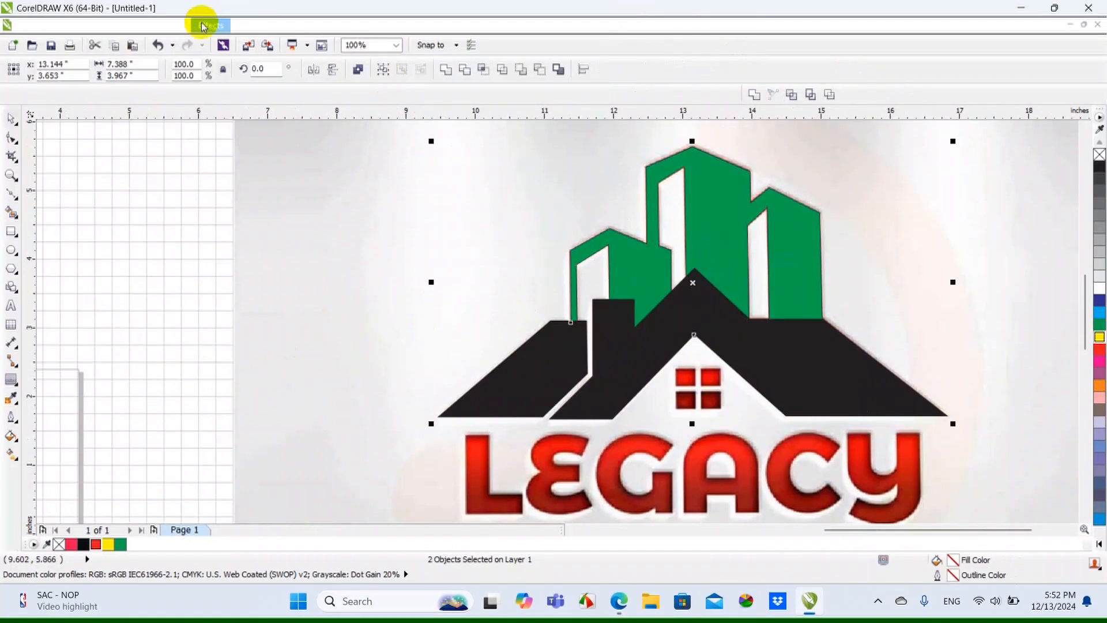
pyautogui.click(168, 25)
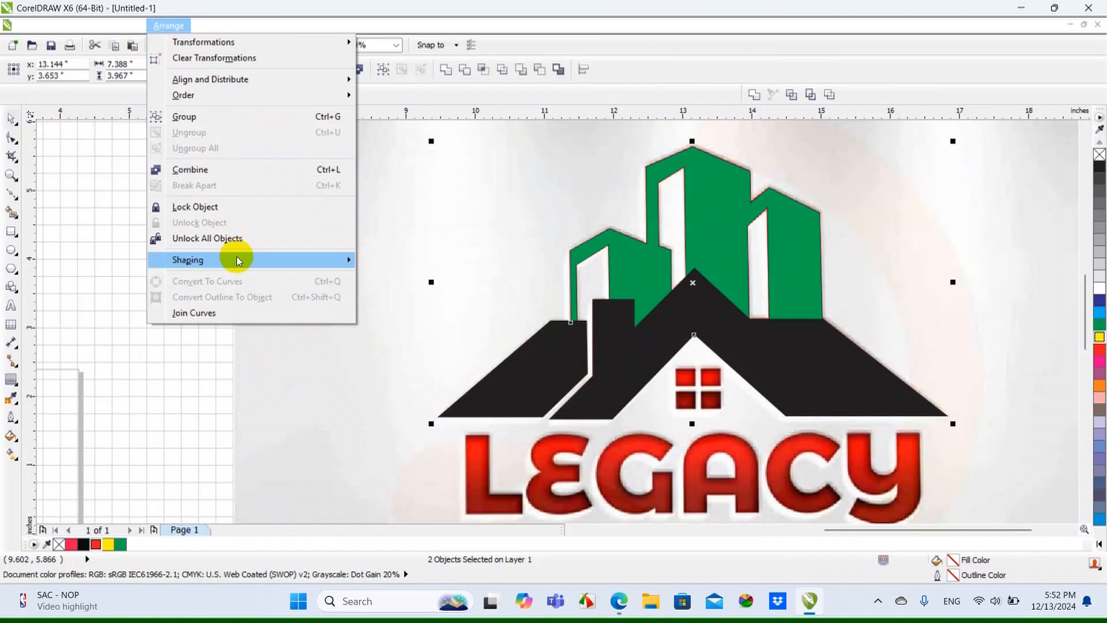
pyautogui.moveTo(300, 260)
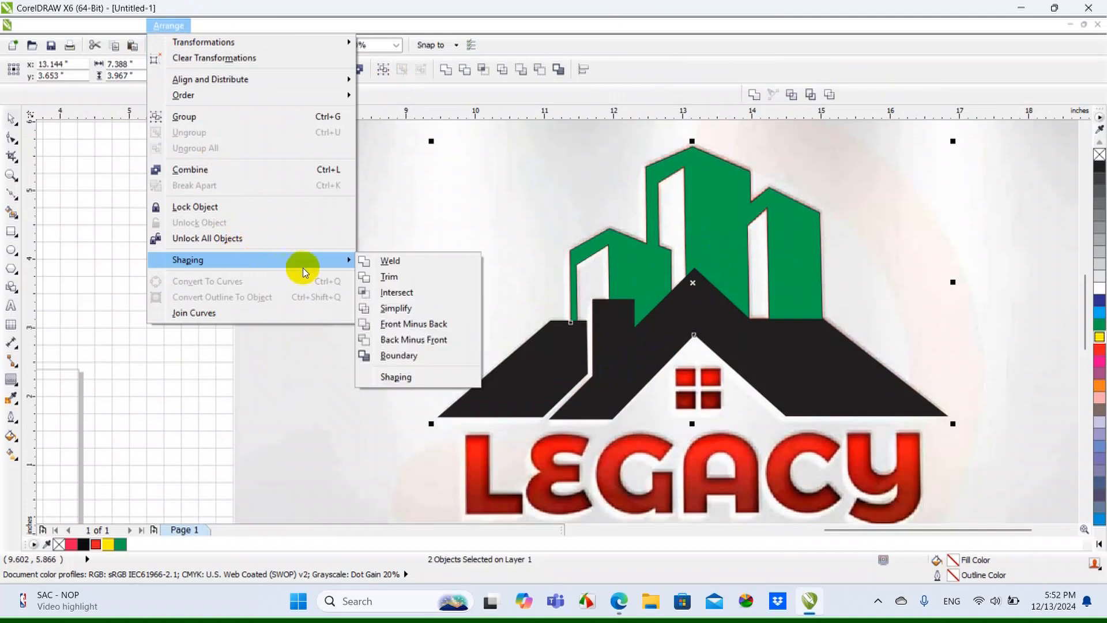
pyautogui.click(405, 310)
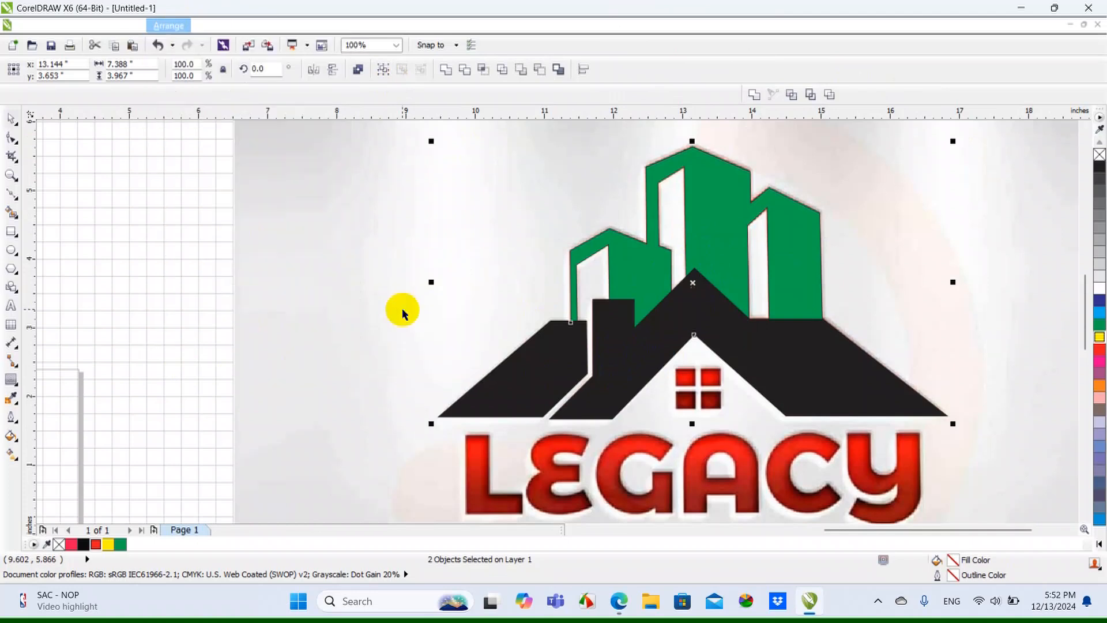
# Inspect where the buildings meet the roof contour in Wireframe view, undoing and redoing the Simplify to compare, and return to Enhanced view
pyautogui.click(92, 26)
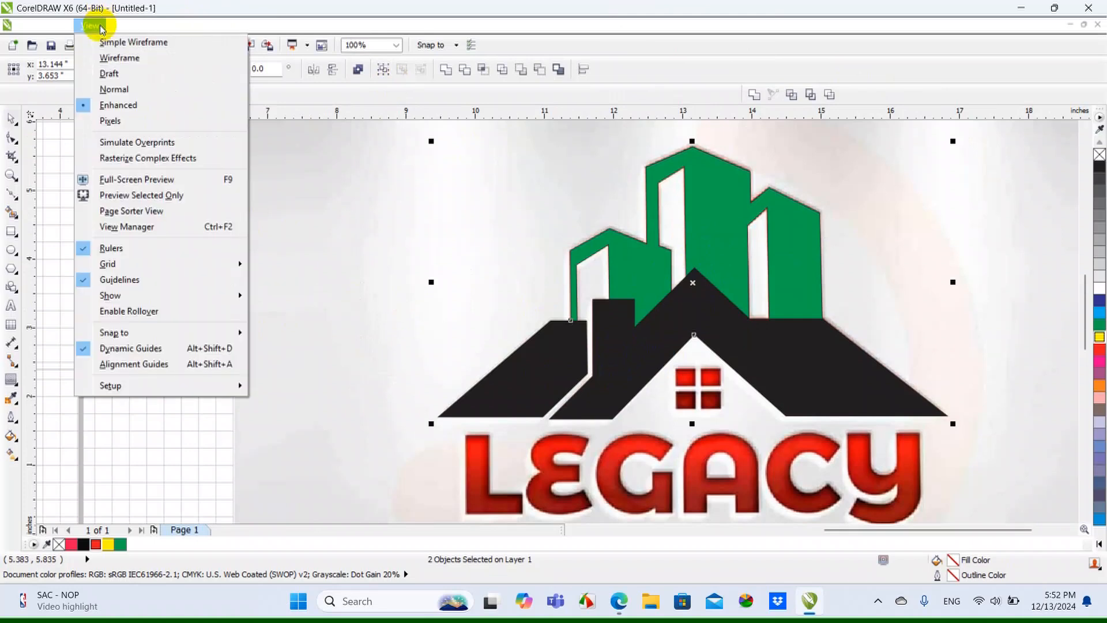
pyautogui.click(135, 65)
pyautogui.scroll(3, 617, 282)
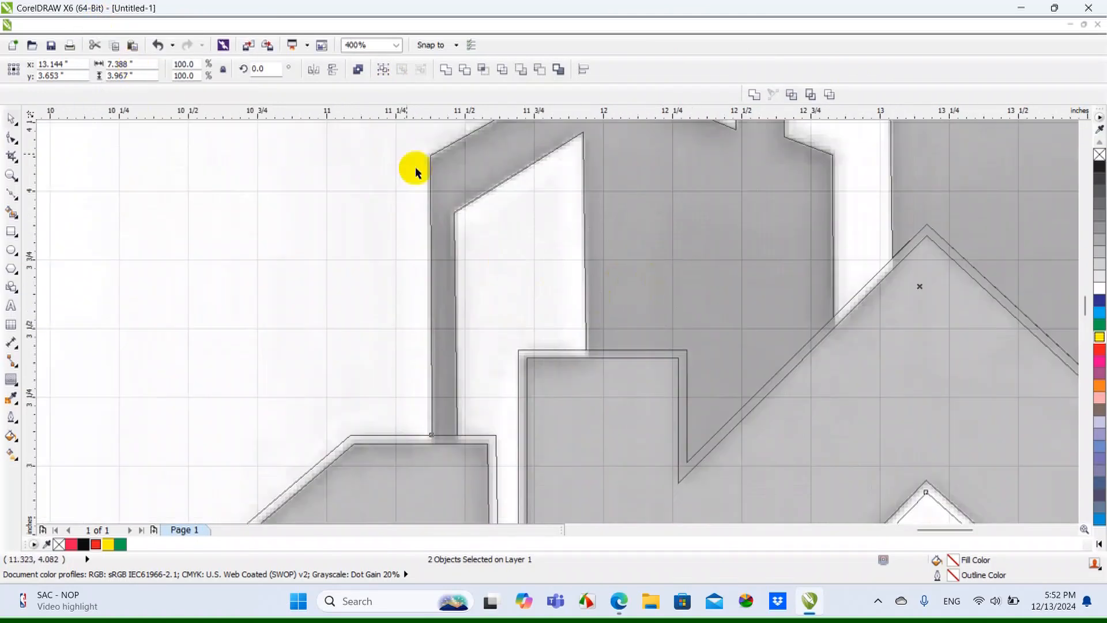
pyautogui.click(156, 46)
pyautogui.scroll(5, 455, 447)
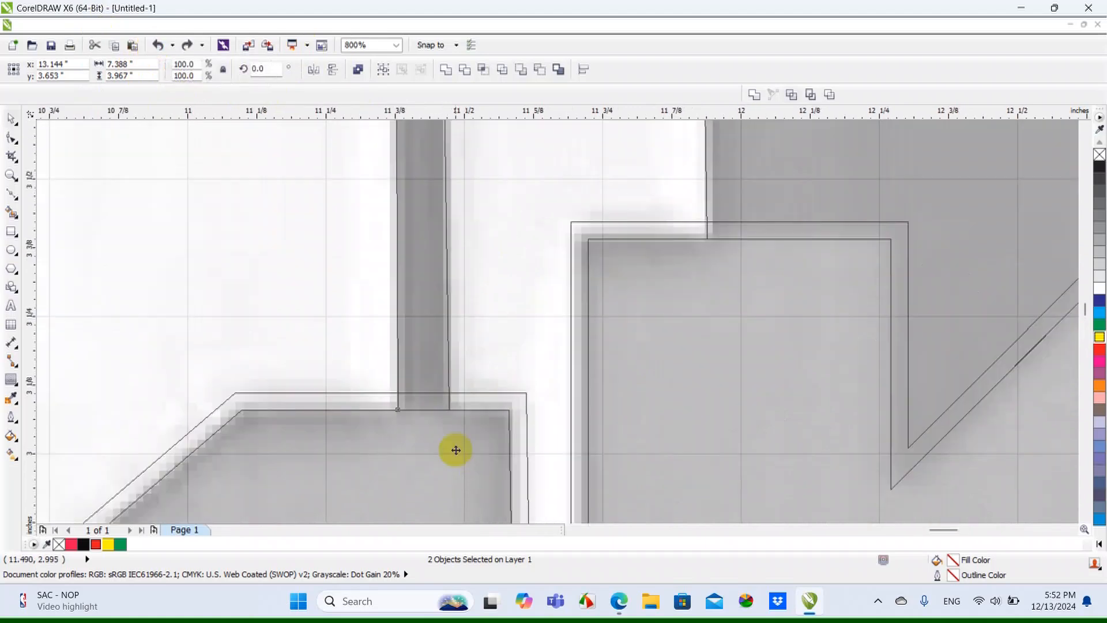
pyautogui.click(187, 46)
pyautogui.scroll(-3, 496, 288)
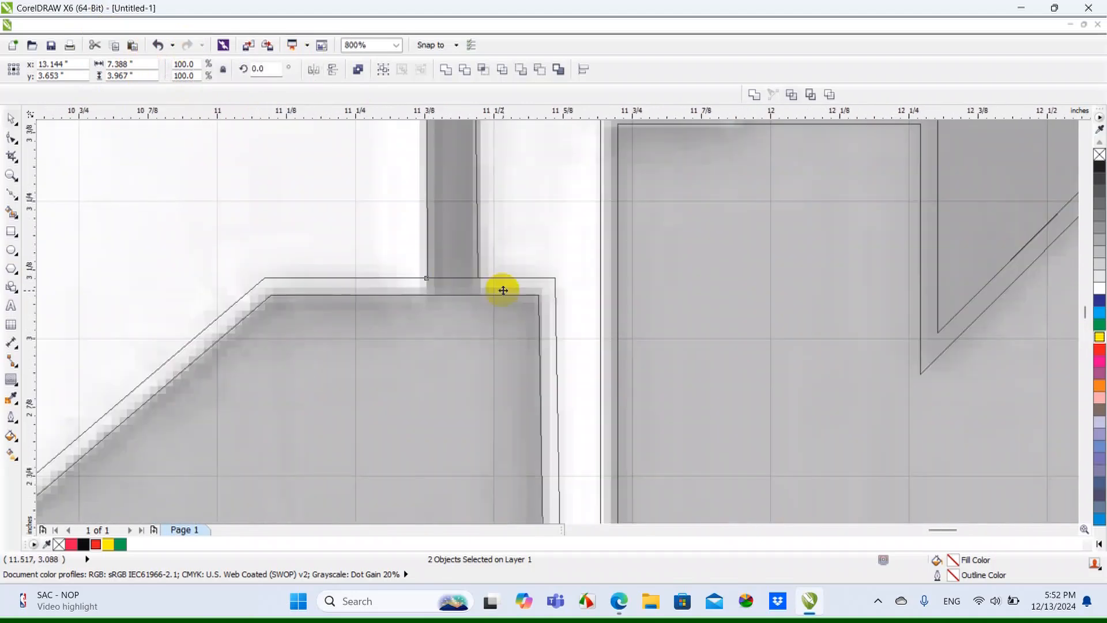
pyautogui.scroll(1, 448, 275)
pyautogui.scroll(-3, 542, 349)
pyautogui.click(358, 288)
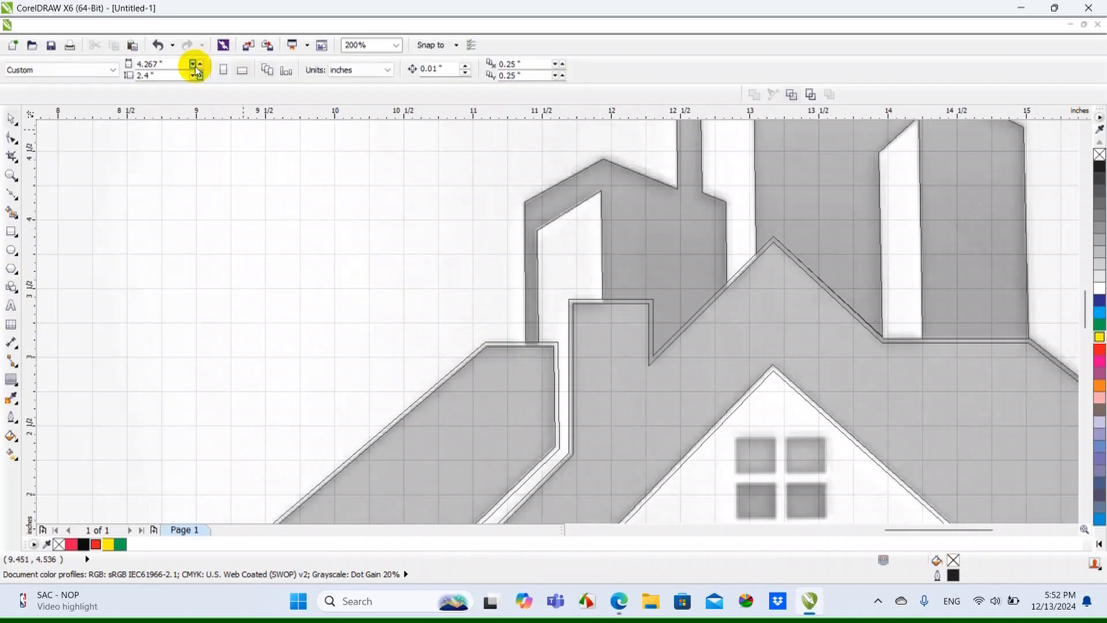
pyautogui.click(92, 25)
pyautogui.click(129, 106)
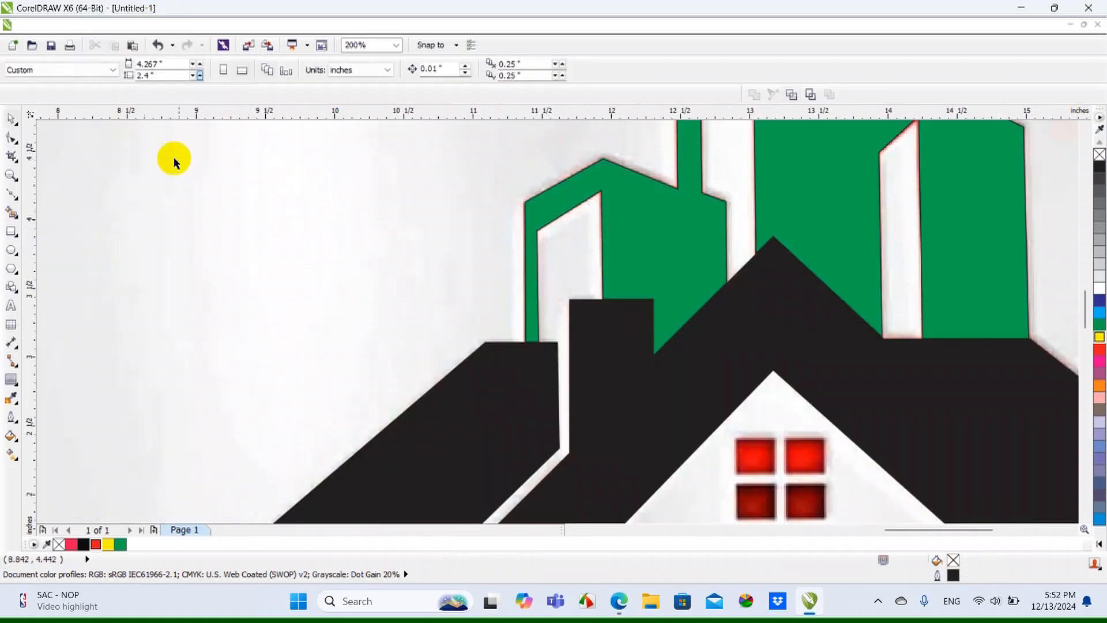
# Delete the black roof contour that covers the yellow roof
pyautogui.scroll(-1, 522, 304)
pyautogui.click(569, 363)
pyautogui.press('Delete')
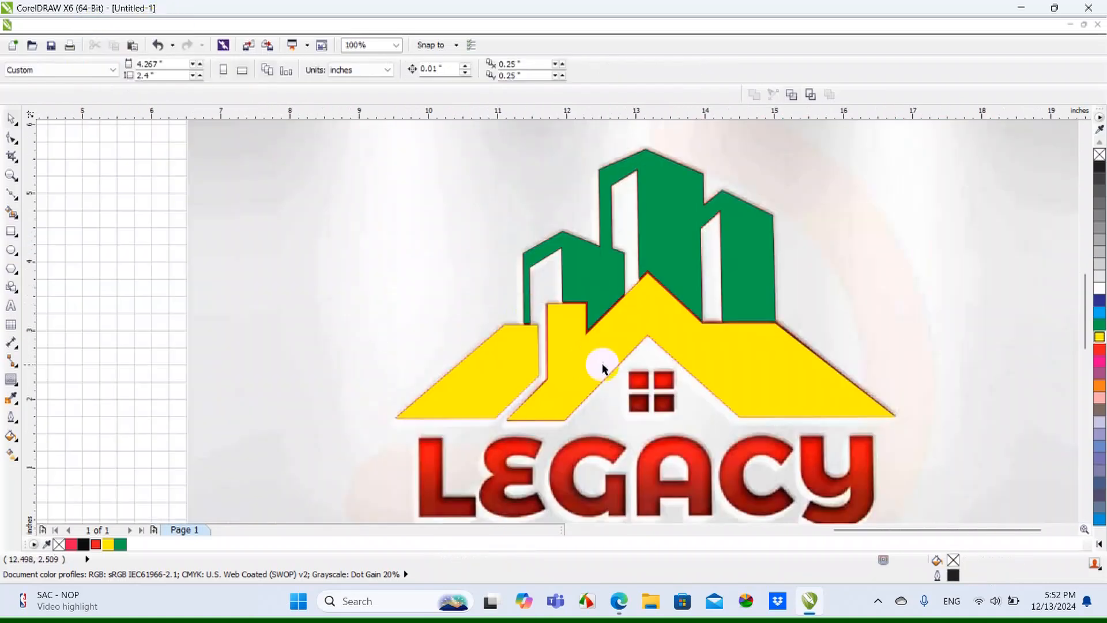
pyautogui.scroll(1, 605, 310)
pyautogui.scroll(-3, 606, 311)
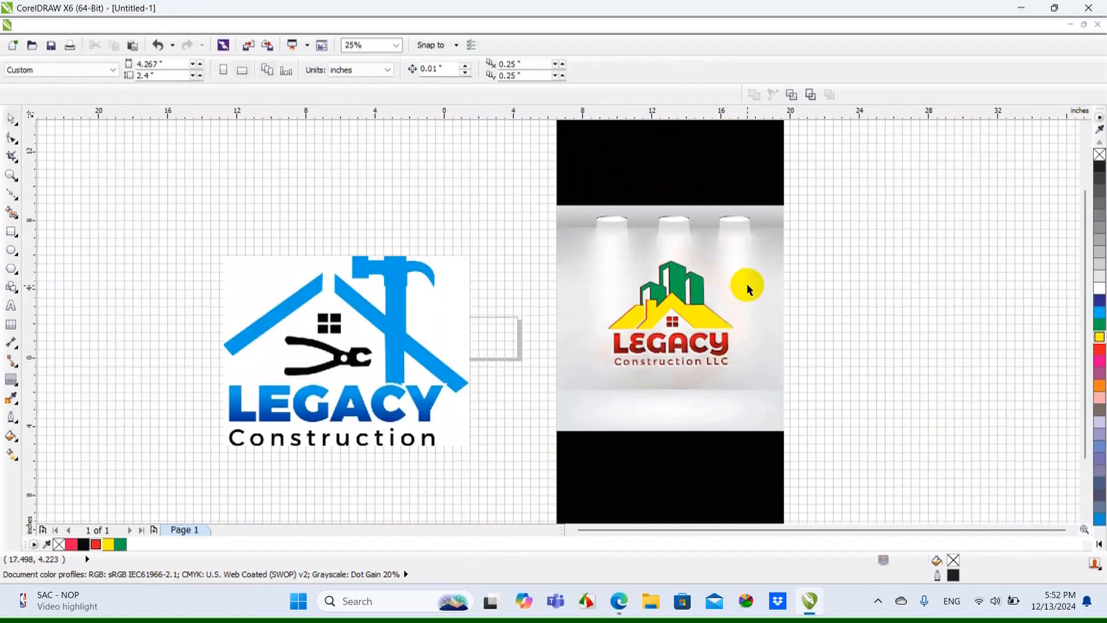
# Draw a rectangle about 0.293 by 0.264 inches over the window's upper-left pane, filled with cyan and without an outline
pyautogui.scroll(4, 663, 323)
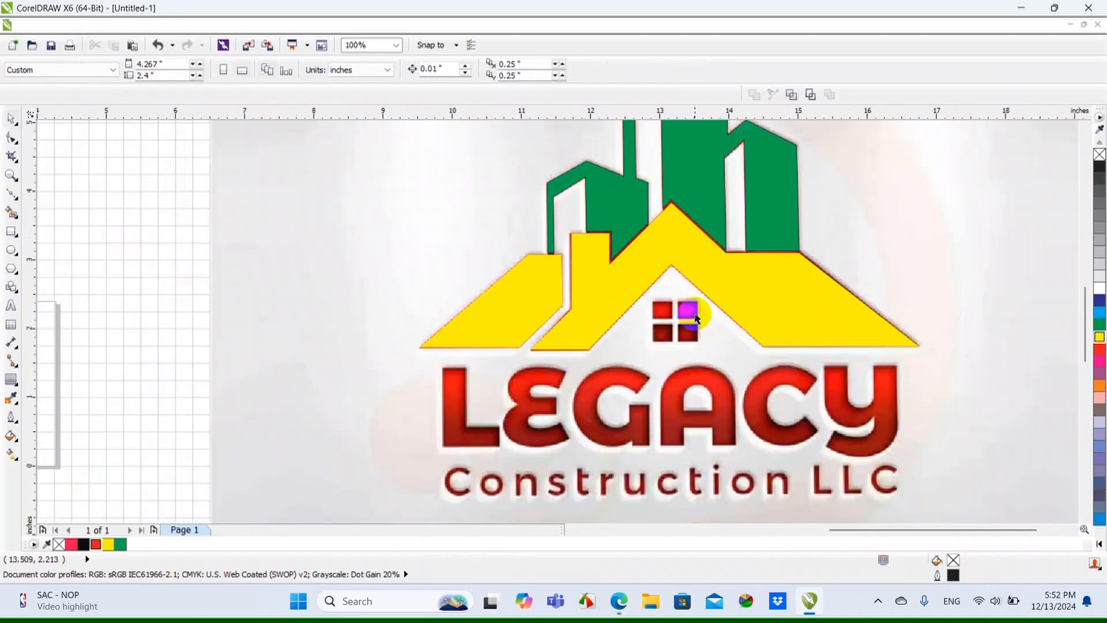
pyautogui.click(13, 232)
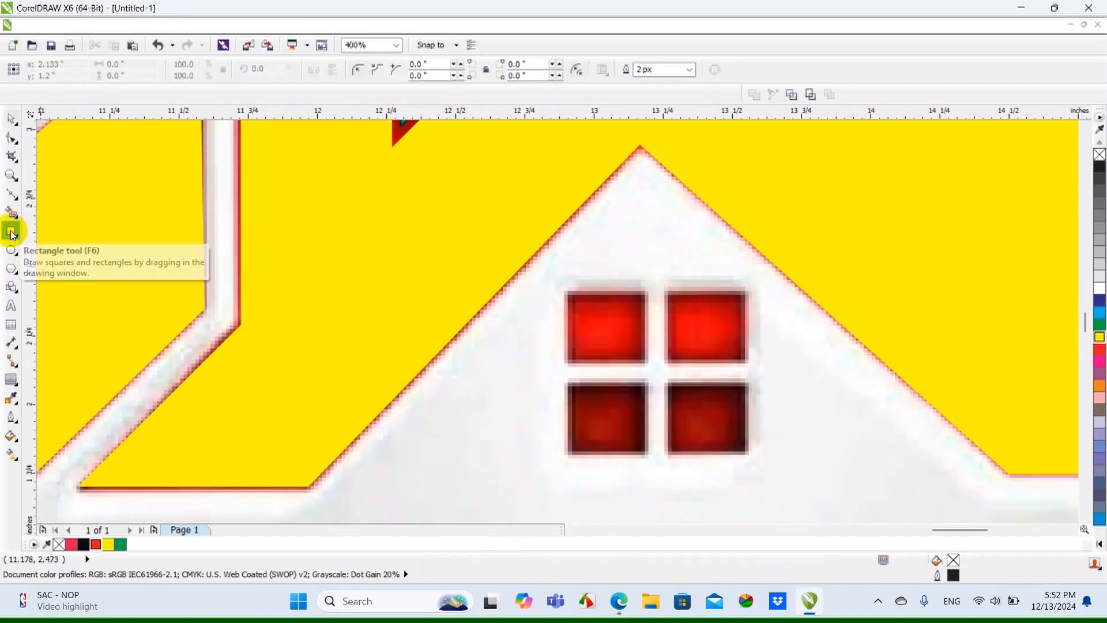
pyautogui.scroll(1, 569, 359)
pyautogui.moveTo(564, 218); pyautogui.dragTo(724, 363)
pyautogui.click(6, 156)
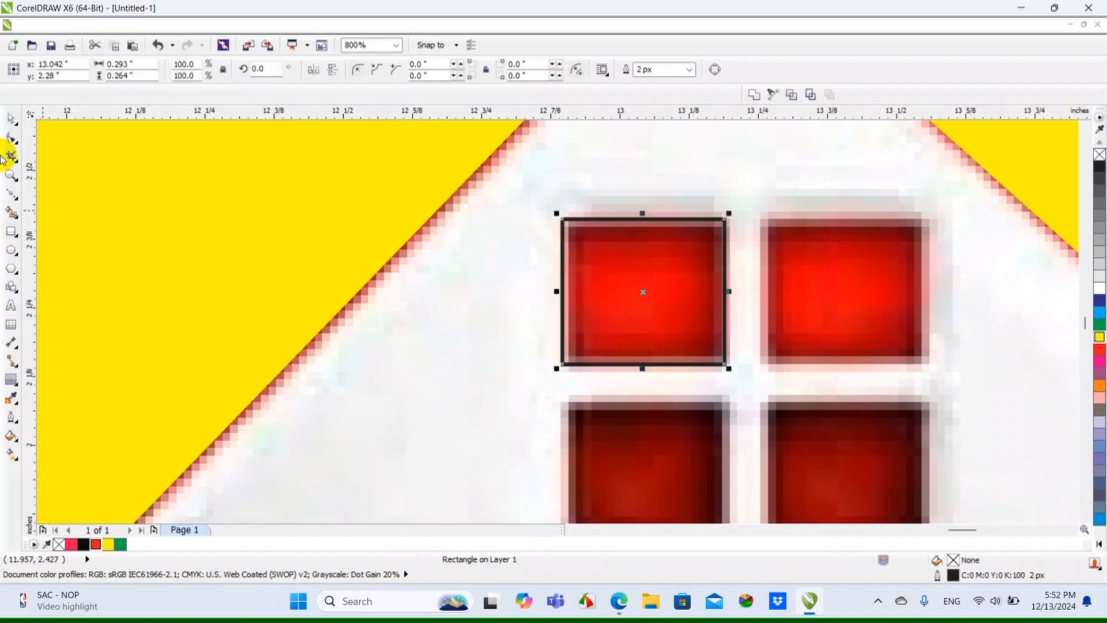
pyautogui.click(1097, 324)
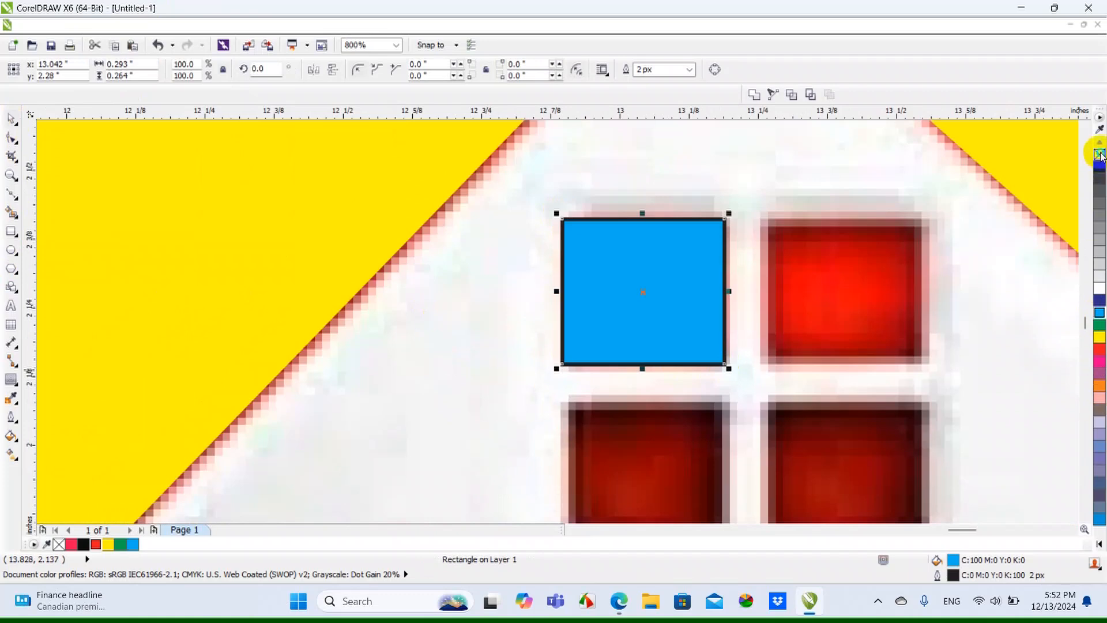
pyautogui.rightClick(1101, 156)
# Copy the cyan rectangle onto the window's upper-right pane and align the two rectangles' centers horizontally
pyautogui.scroll(-1, 686, 227)
pyautogui.scroll(1, 727, 263)
pyautogui.moveTo(629, 259); pyautogui.dragTo(830, 262)
pyautogui.click(856, 278)
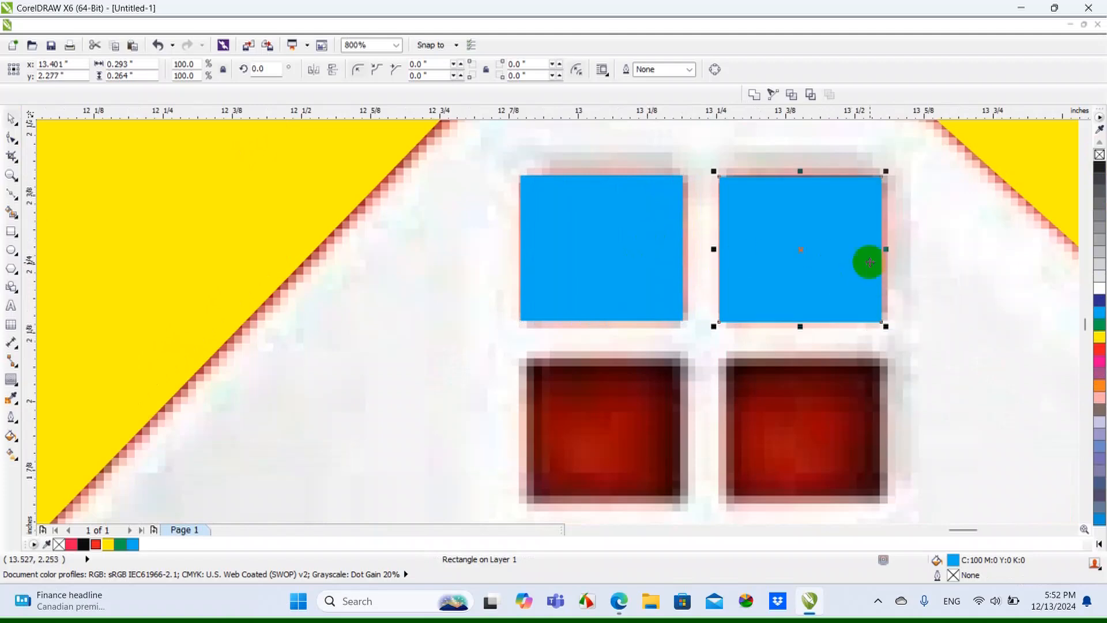
pyautogui.keyDown('shift'); pyautogui.click(620, 266); pyautogui.keyUp('shift')
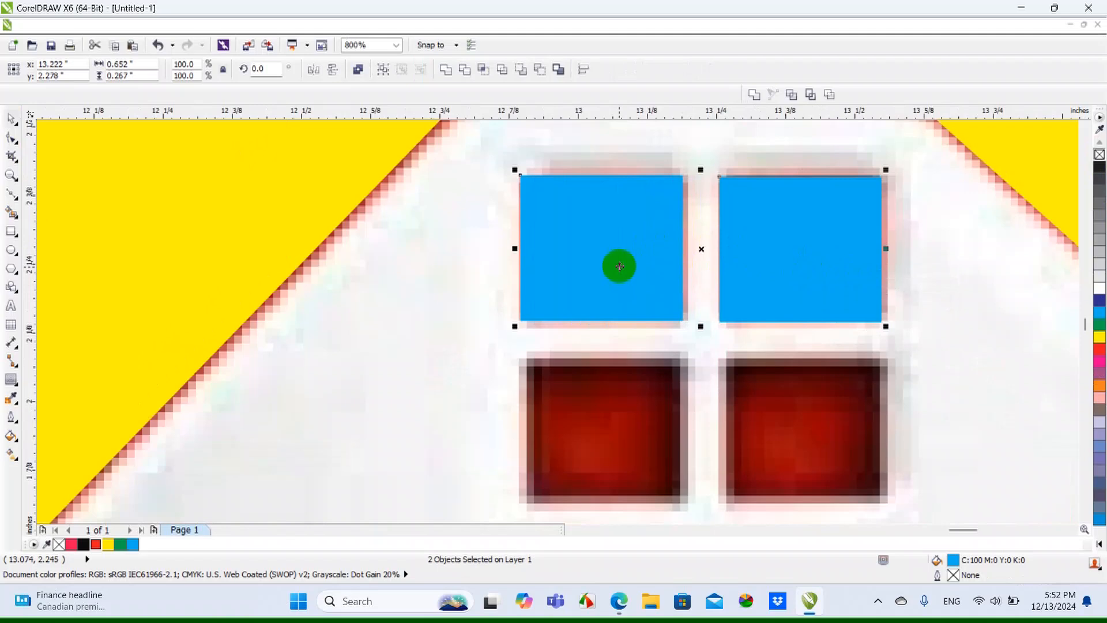
pyautogui.press('e')
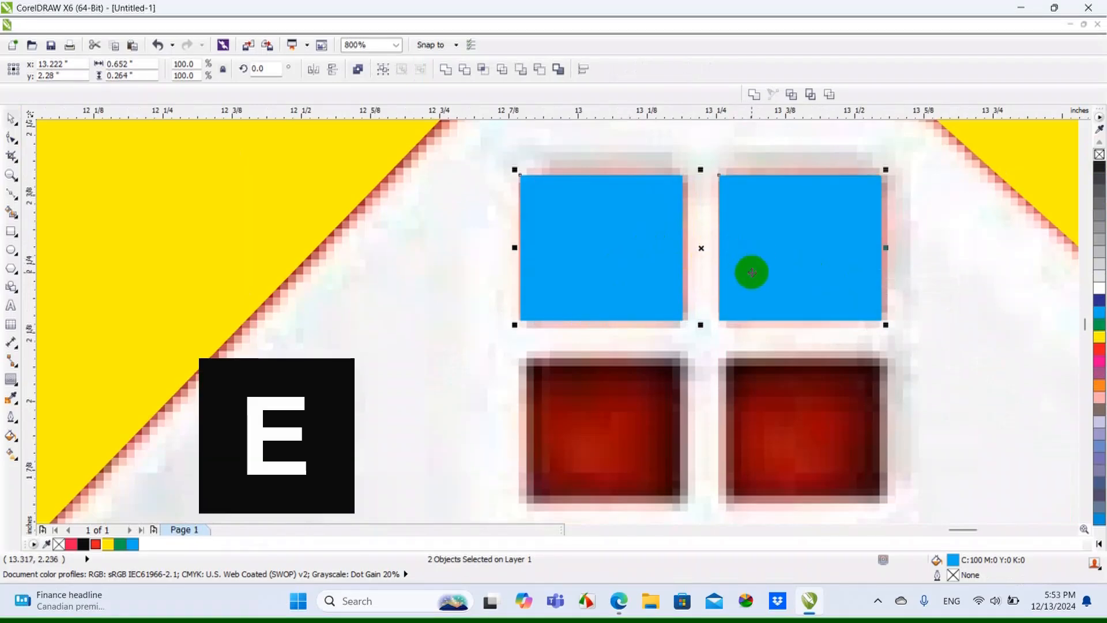
# Copy the upper pair of cyan rectangles down onto the window's two lower panes and deselect the copies
pyautogui.scroll(-1, 741, 207)
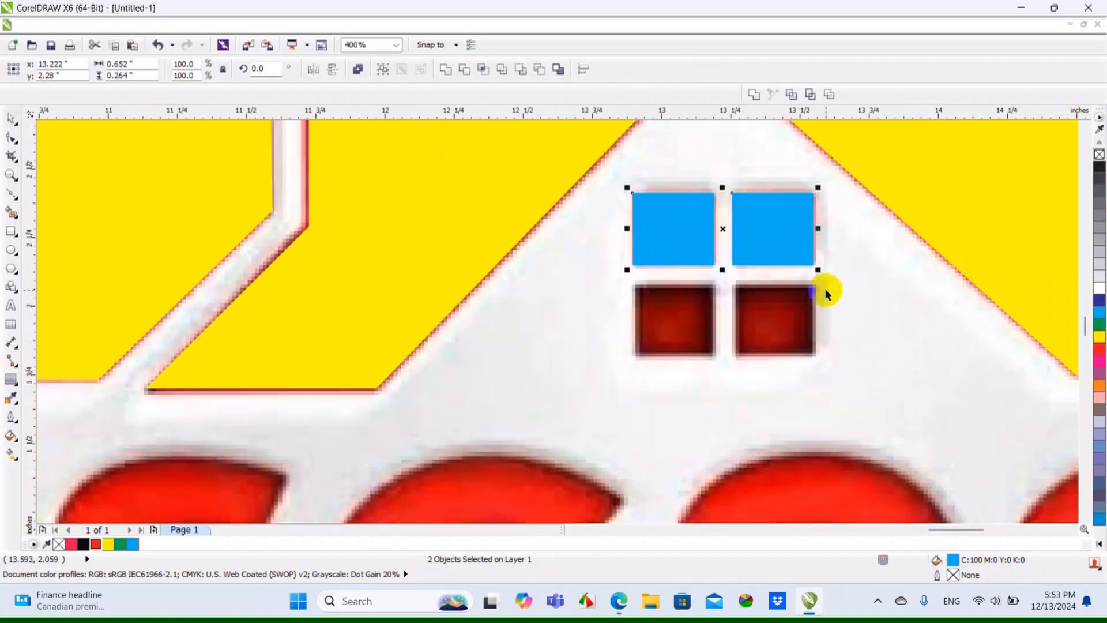
pyautogui.scroll(1, 825, 293)
pyautogui.scroll(-1, 741, 301)
pyautogui.scroll(1, 681, 203)
pyautogui.scroll(-1, 693, 206)
pyautogui.moveTo(729, 239); pyautogui.dragTo(734, 332)
pyautogui.click(779, 358)
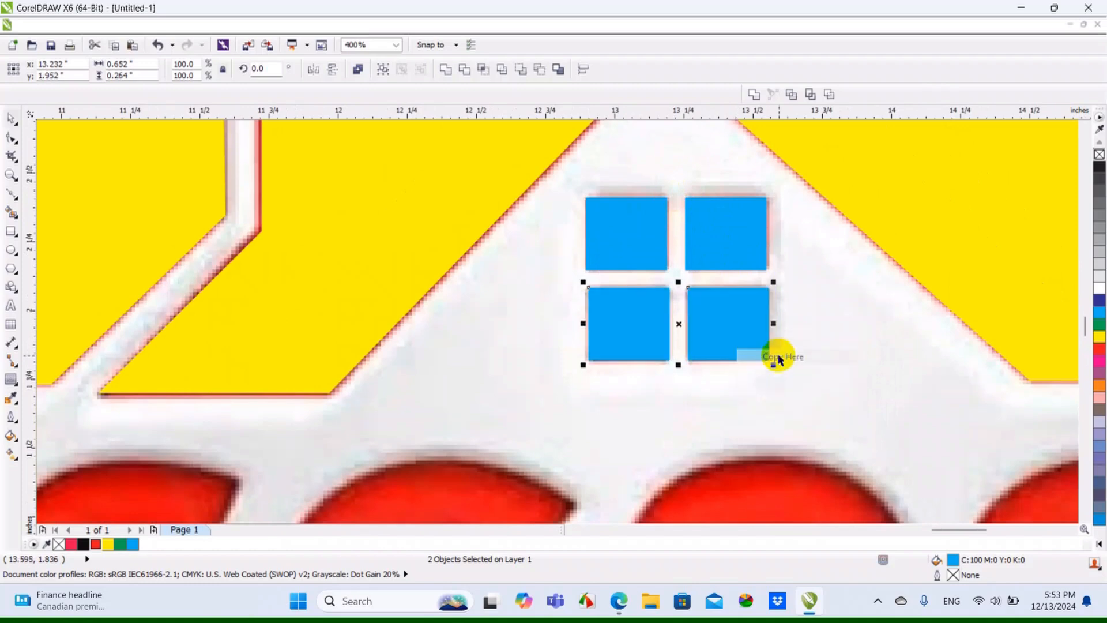
pyautogui.click(894, 346)
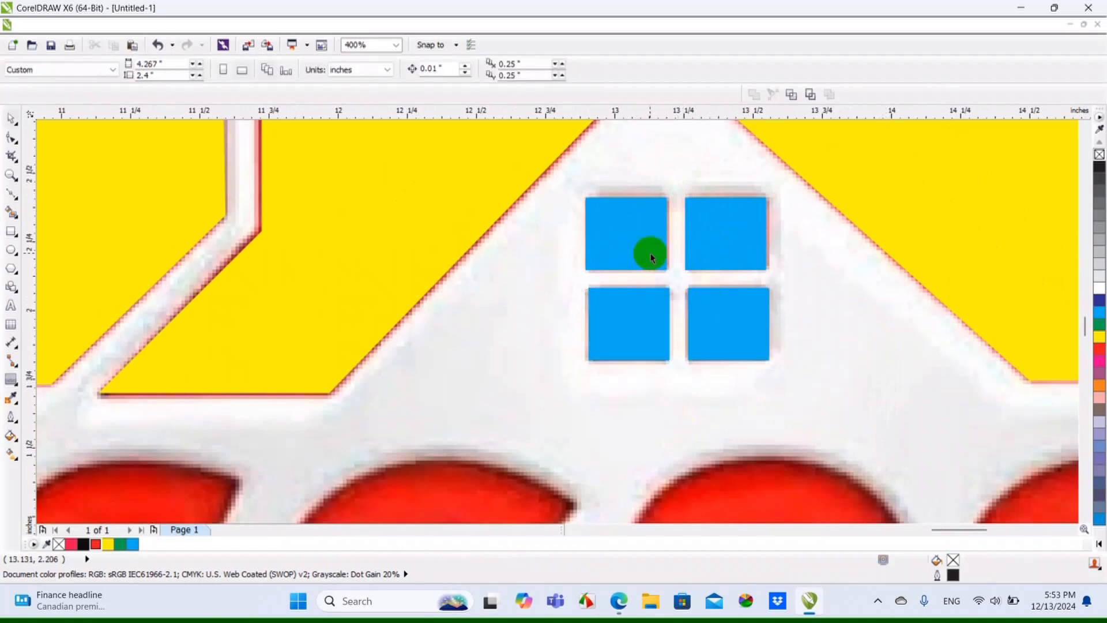
# Align the upper and lower window panes on their vertical centers, first in the left column and then in the right, and deselect them
pyautogui.scroll(1, 651, 253)
pyautogui.click(651, 253)
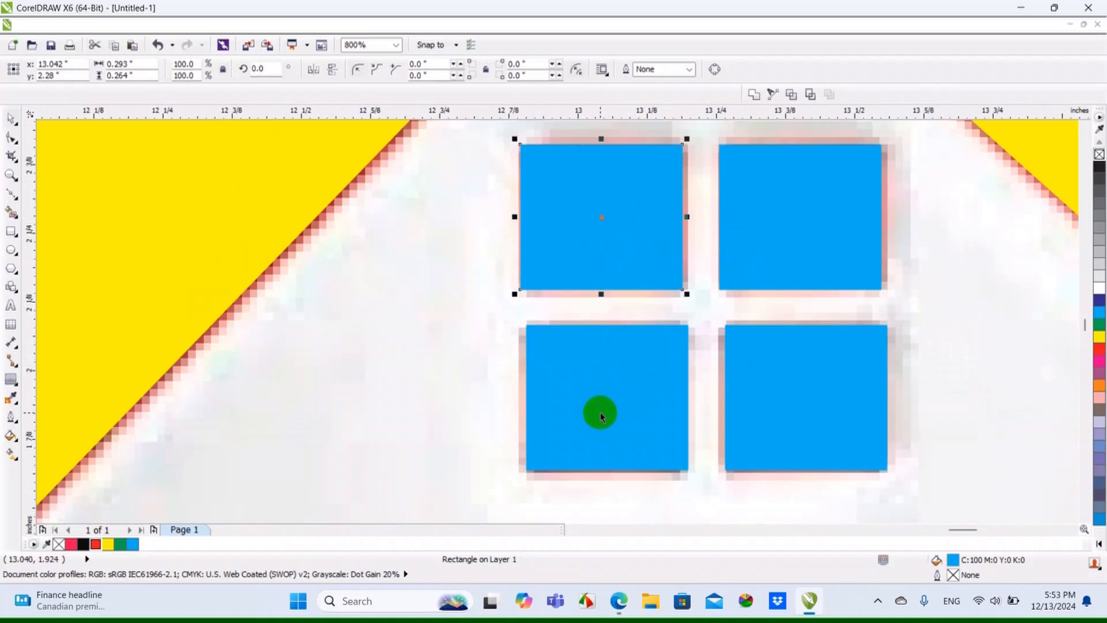
pyautogui.keyDown('shift'); pyautogui.click(600, 413); pyautogui.keyUp('shift')
pyautogui.press('c')
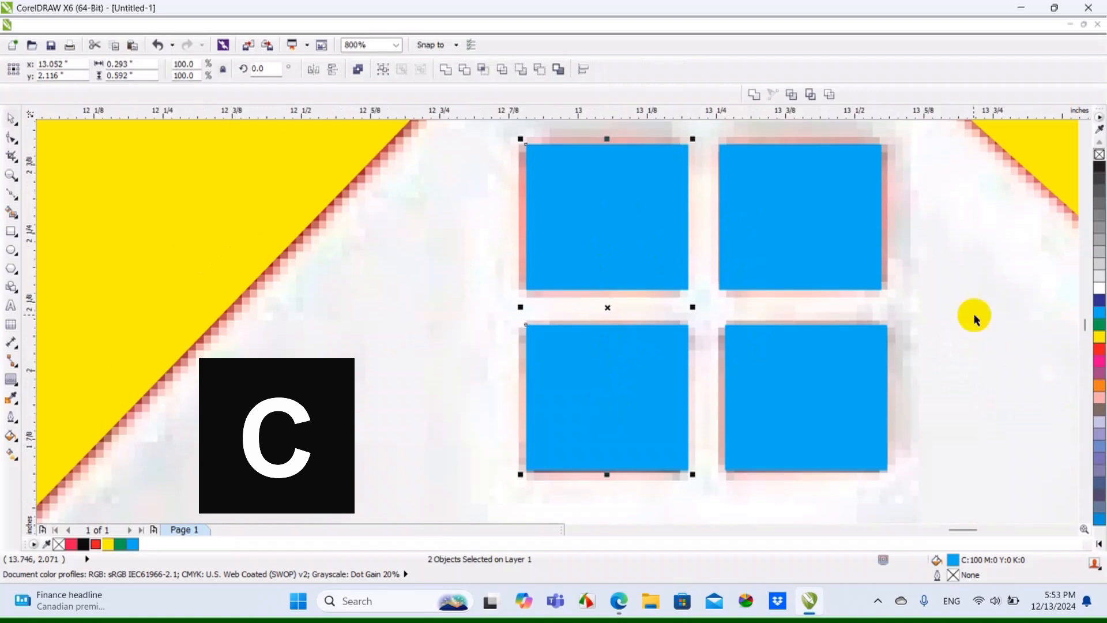
pyautogui.click(850, 228)
pyautogui.keyDown('shift'); pyautogui.click(824, 375); pyautogui.keyUp('shift')
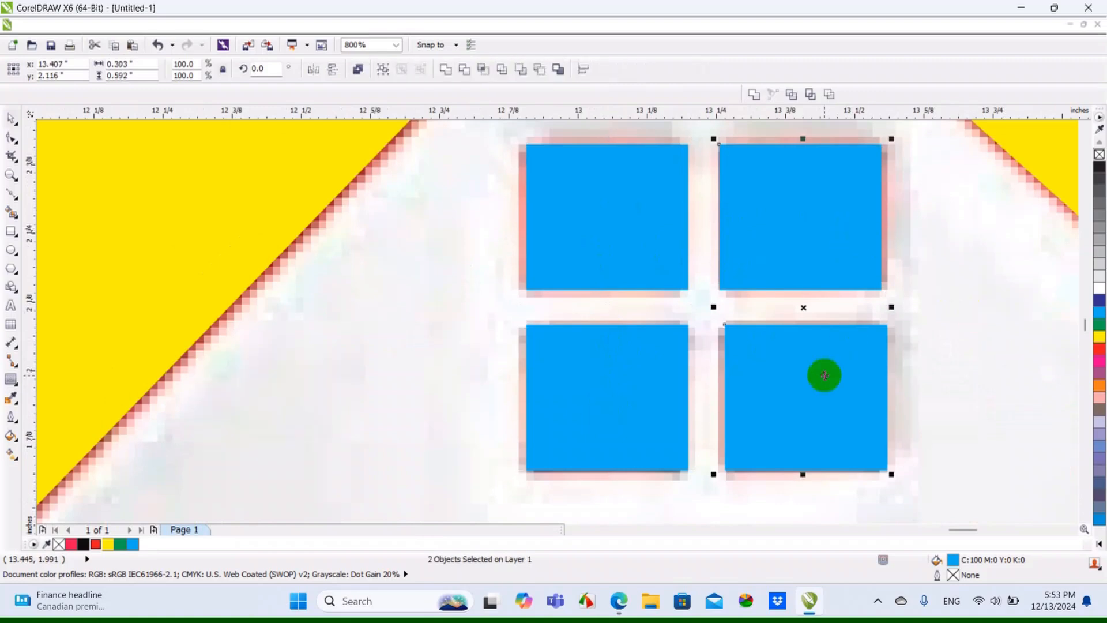
pyautogui.press('c')
pyautogui.scroll(-7, 759, 304)
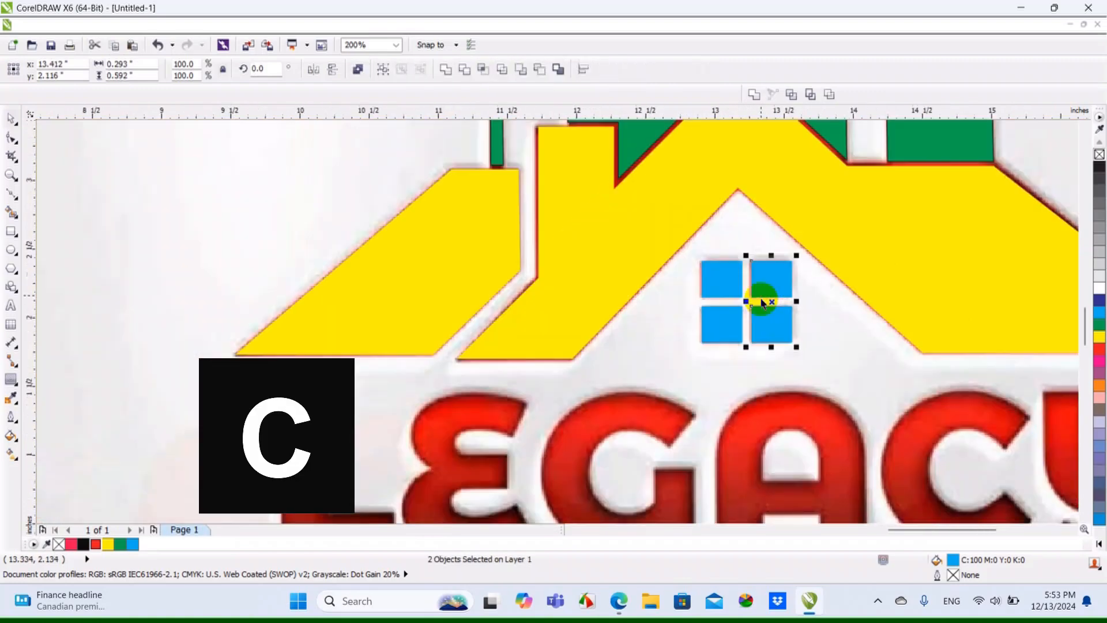
pyautogui.click(440, 291)
# Turn off the display of the document grid
pyautogui.scroll(2, 729, 247)
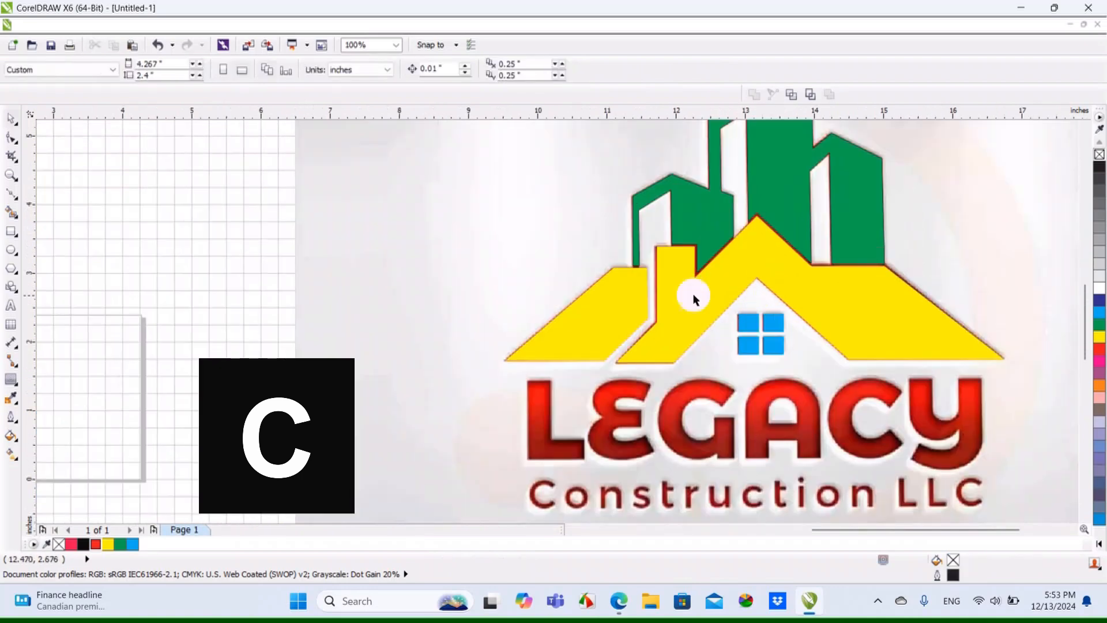
pyautogui.rightClick(228, 286)
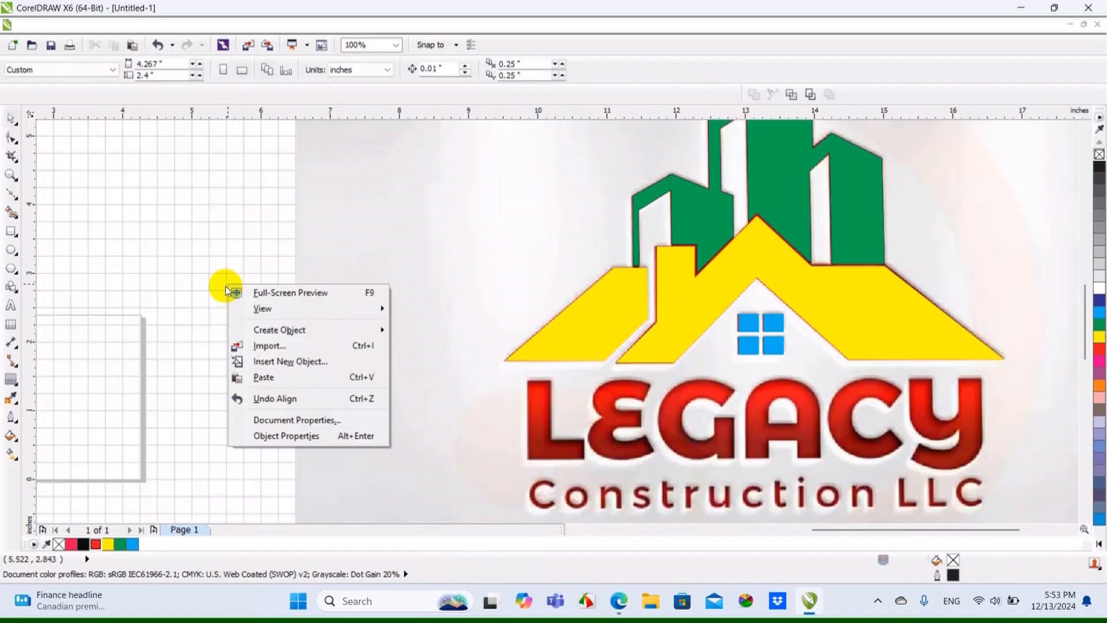
pyautogui.moveTo(300, 309)
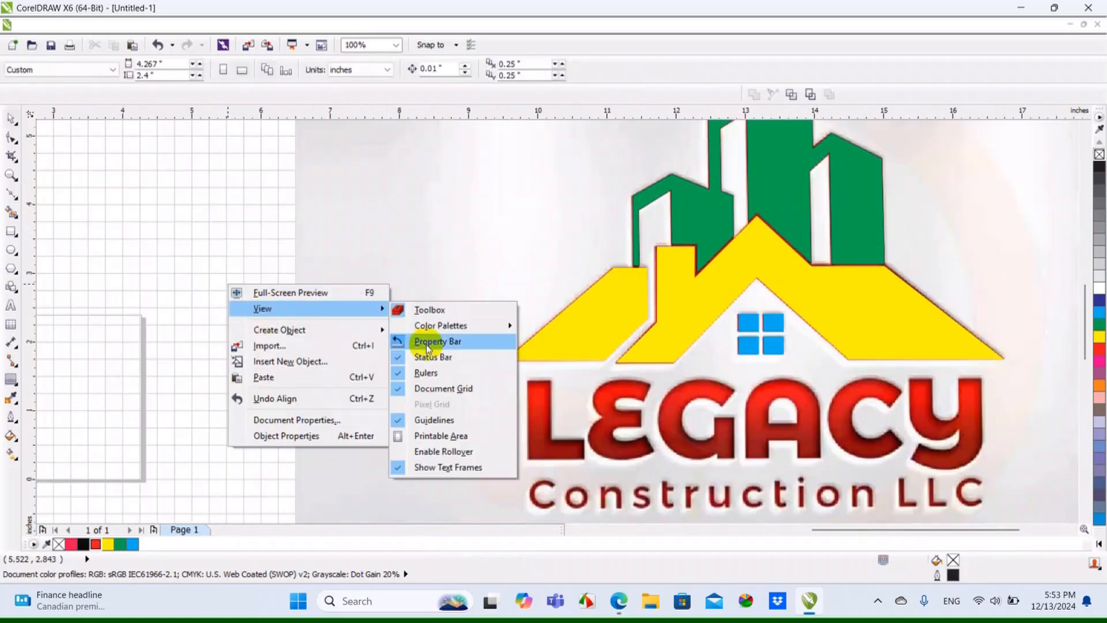
pyautogui.click(440, 387)
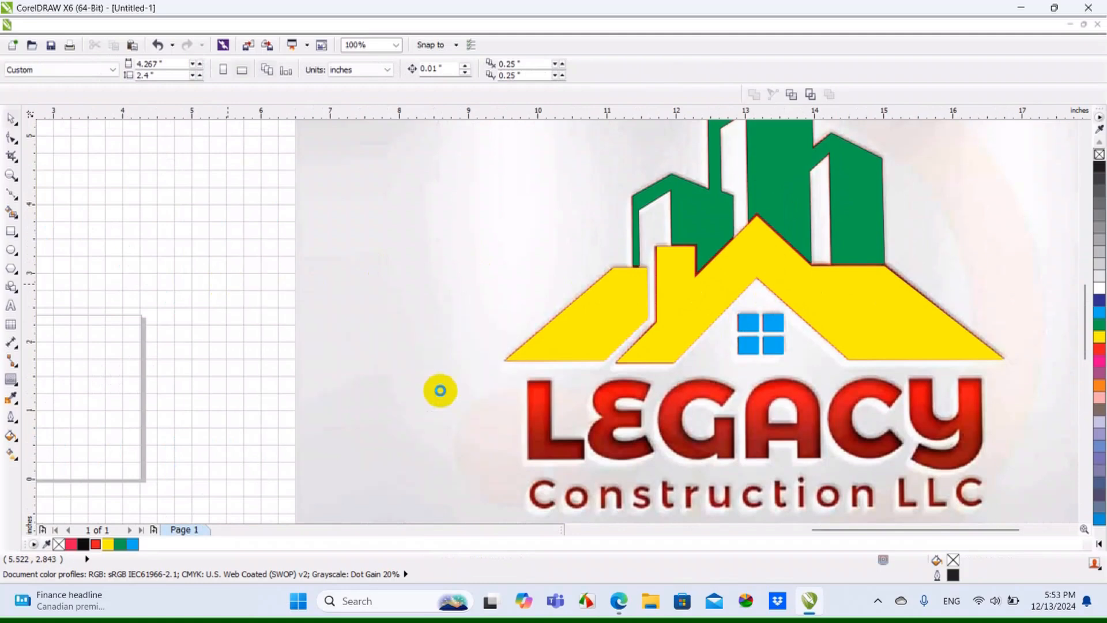
# Unlock the bitmap behind the traced logo and move it to the right, clear of the vector shapes
pyautogui.rightClick(497, 283)
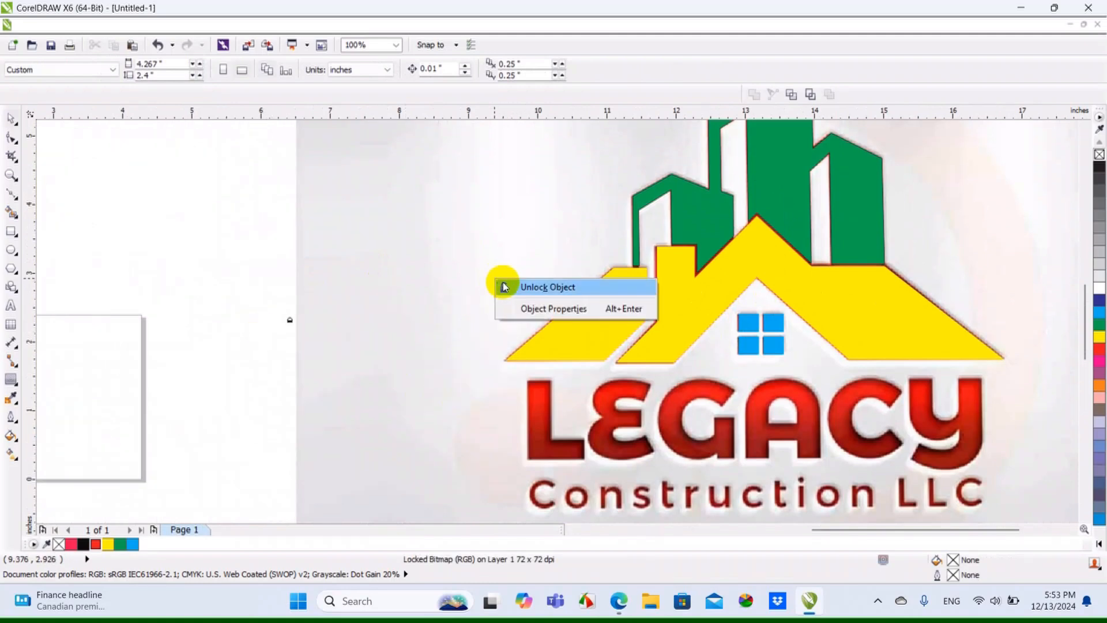
pyautogui.click(531, 287)
pyautogui.scroll(-2, 531, 291)
pyautogui.moveTo(485, 252); pyautogui.dragTo(790, 258)
pyautogui.click(692, 312)
# Select all six traced building, roof and window shapes, fill them with red, and deselect them
pyautogui.scroll(2, 506, 242)
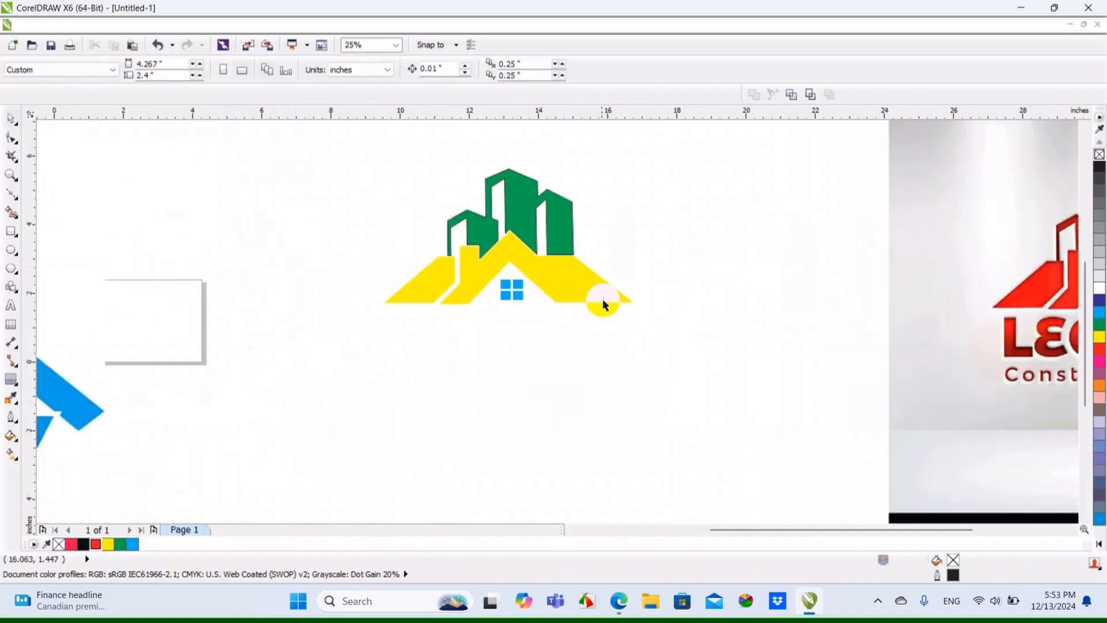
pyautogui.scroll(2, 560, 300)
pyautogui.scroll(-2, 559, 300)
pyautogui.moveTo(390, 144); pyautogui.dragTo(680, 408)
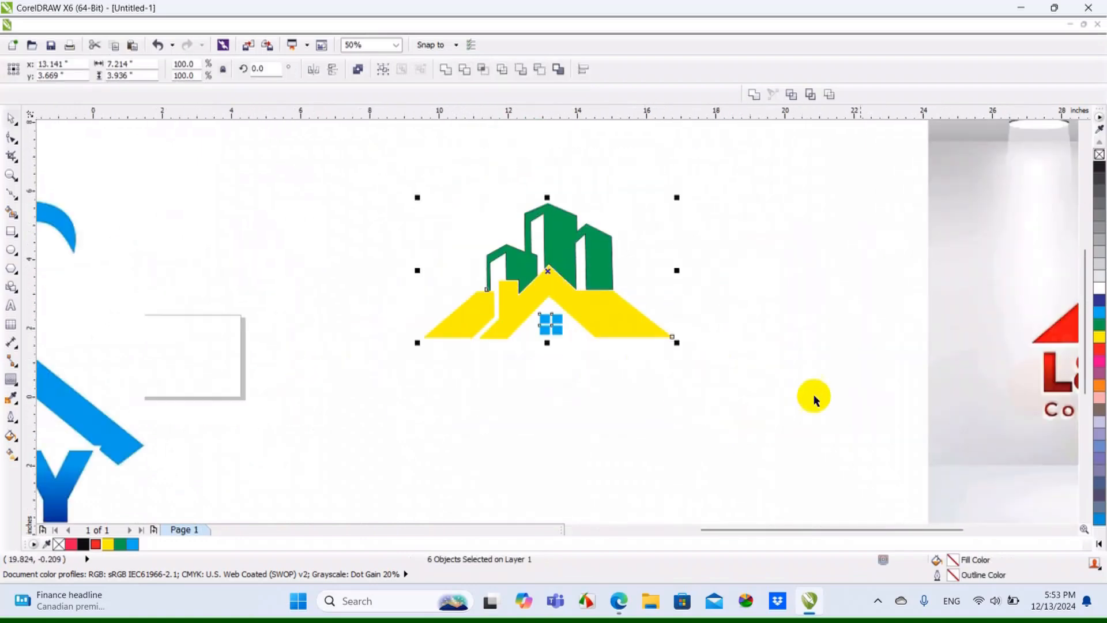
pyautogui.click(1099, 349)
pyautogui.click(746, 355)
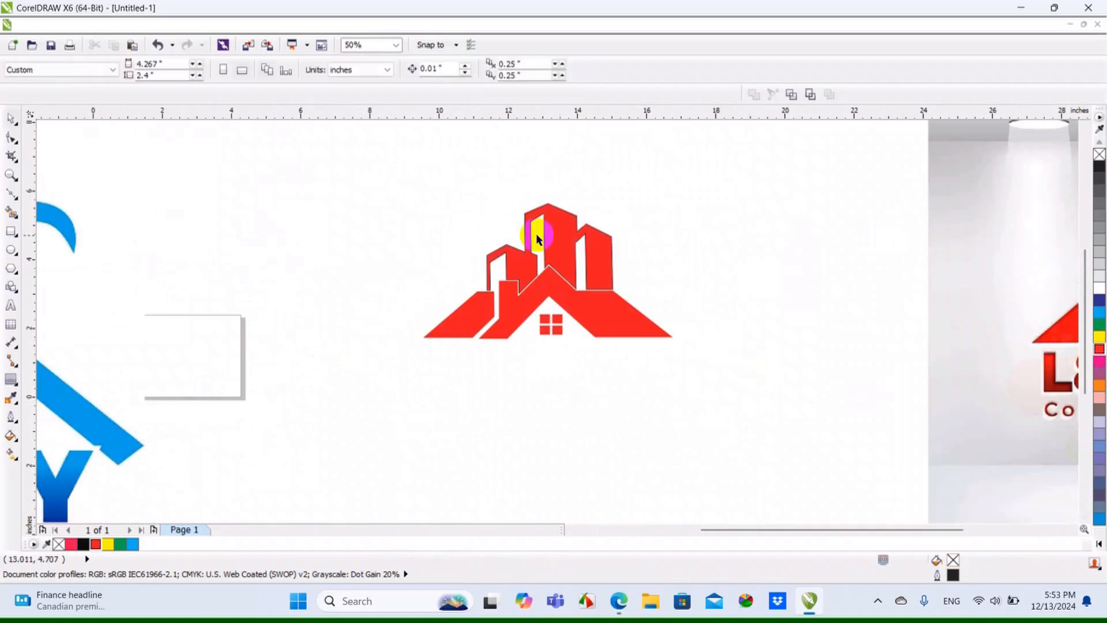
# Remove the black outline from the red buildings shape above the roof and deselect it
pyautogui.scroll(4, 600, 341)
pyautogui.click(640, 257)
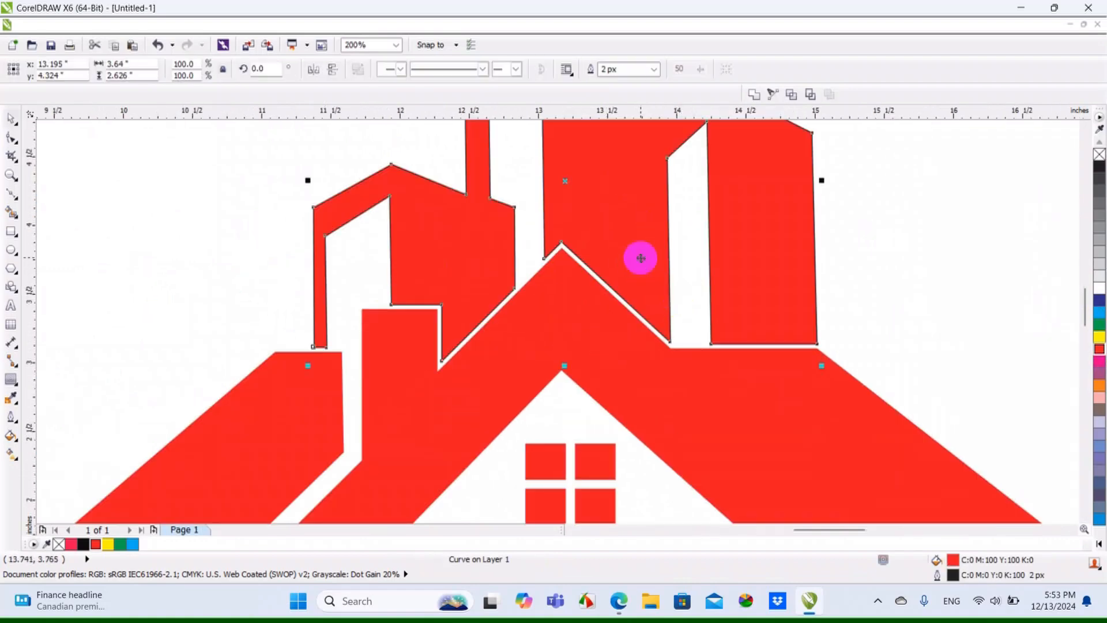
pyautogui.rightClick(1100, 155)
pyautogui.click(1000, 210)
pyautogui.scroll(-2, 603, 296)
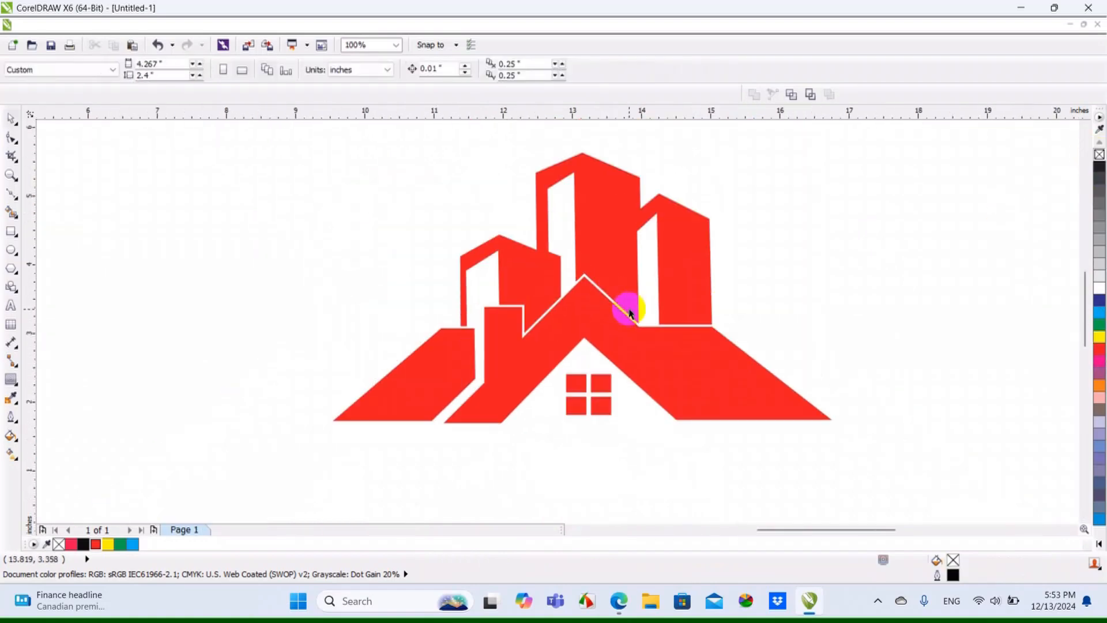
pyautogui.scroll(2, 494, 296)
pyautogui.scroll(-2, 505, 320)
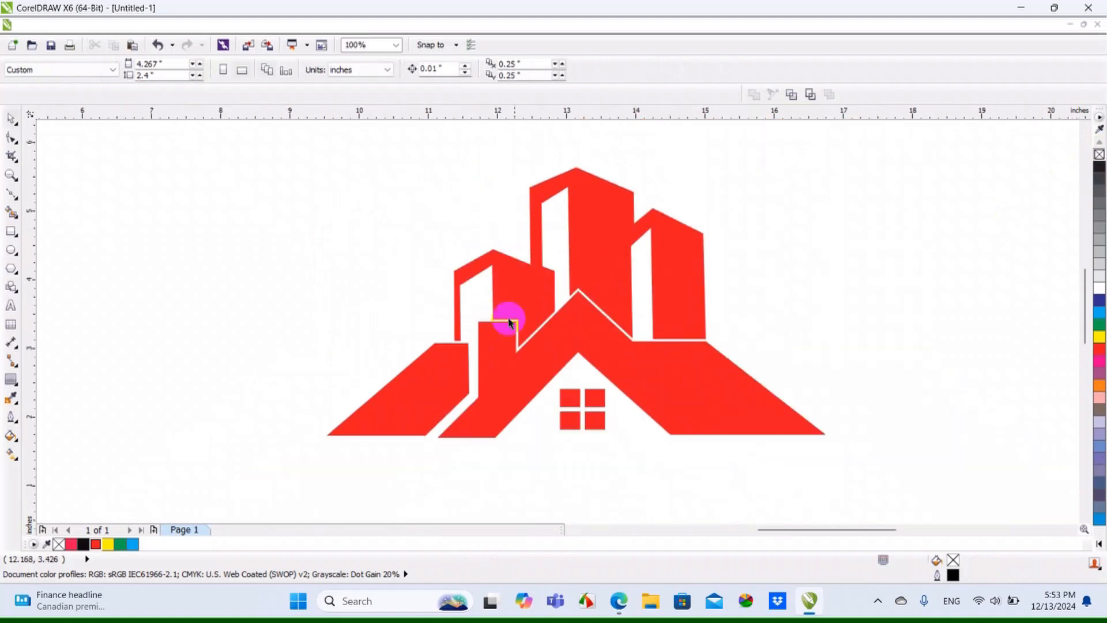
pyautogui.scroll(2, 660, 337)
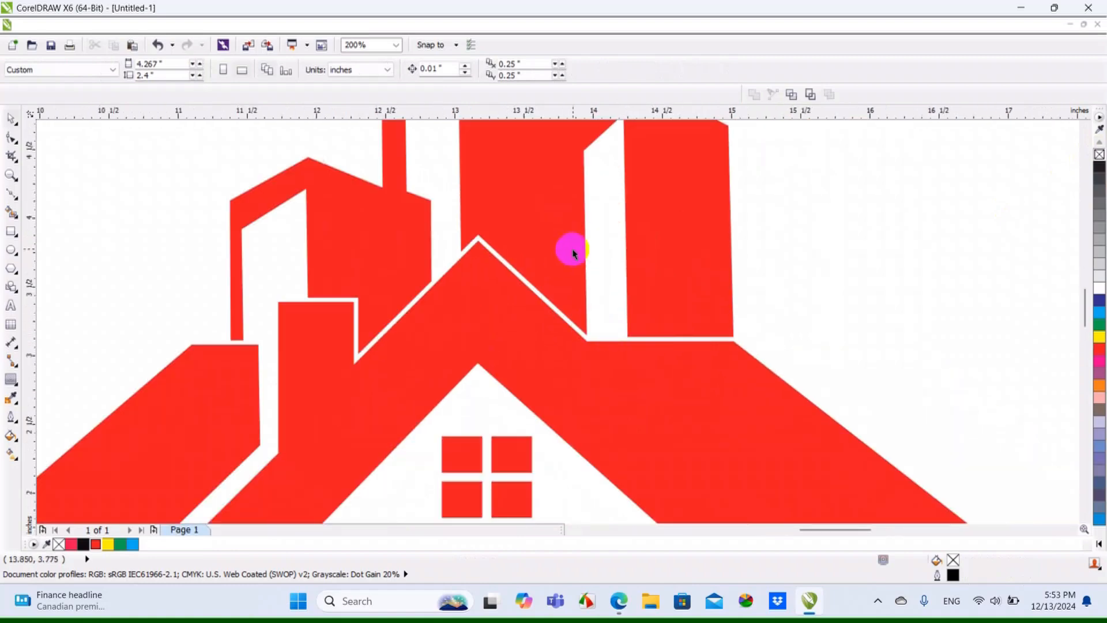
pyautogui.scroll(-2, 571, 254)
pyautogui.scroll(-2, 738, 282)
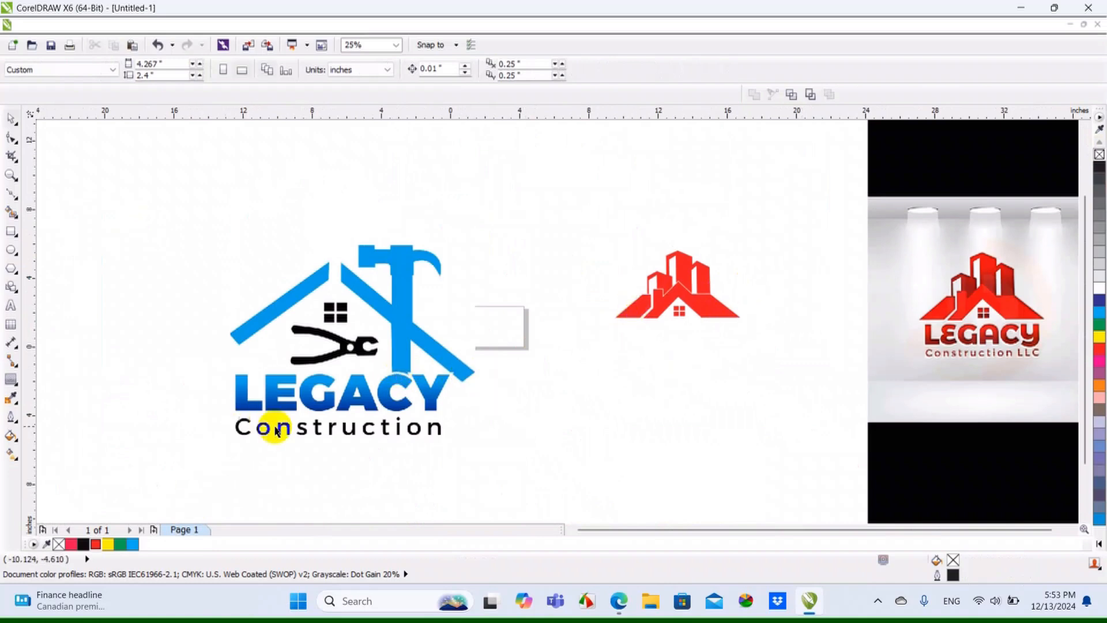
pyautogui.scroll(1, 277, 427)
pyautogui.scroll(1, 165, 387)
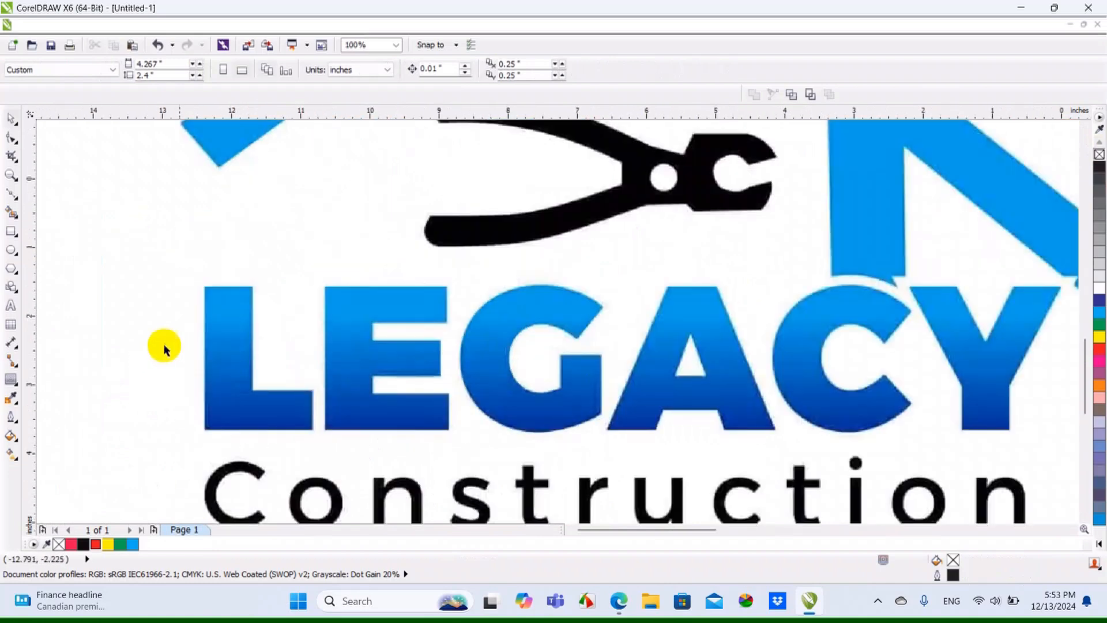
pyautogui.click(18, 199)
pyautogui.scroll(1, 183, 268)
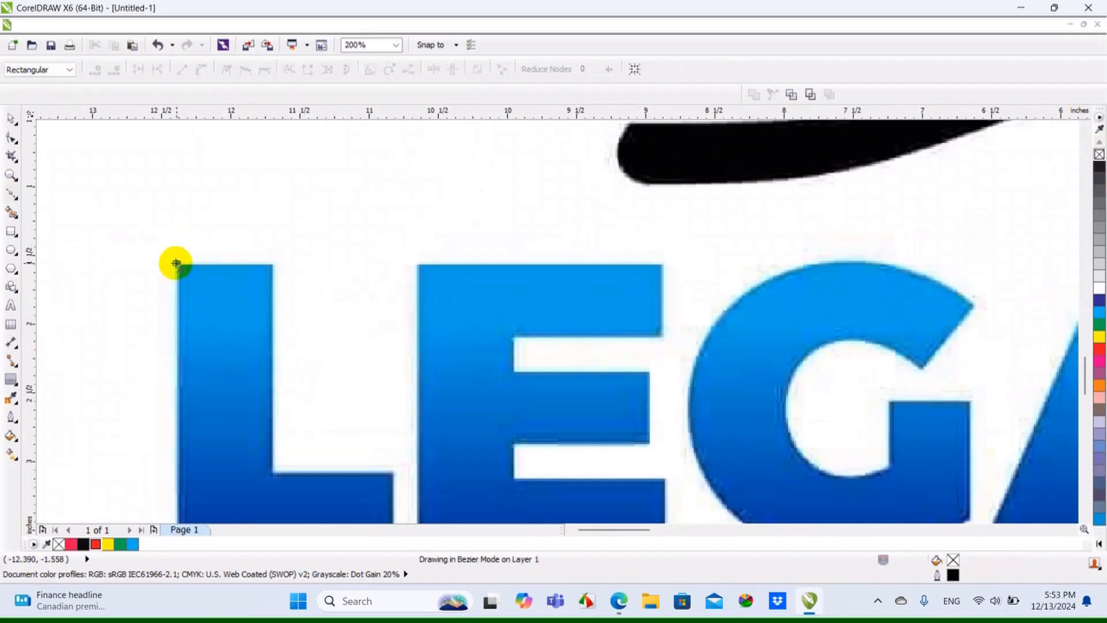
pyautogui.click(175, 262)
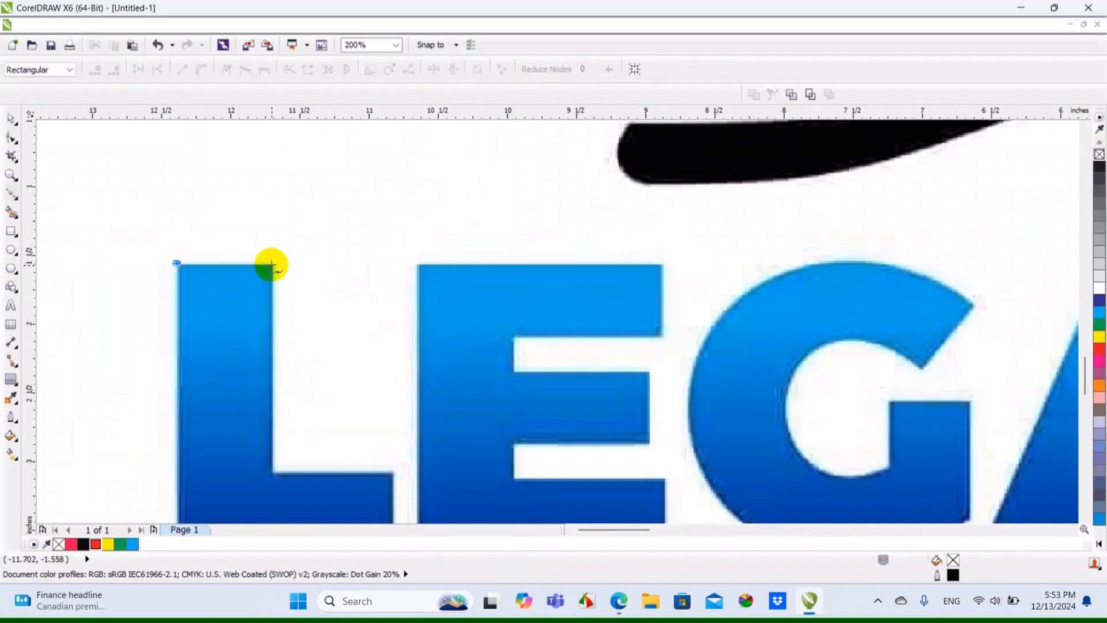
pyautogui.click(273, 264)
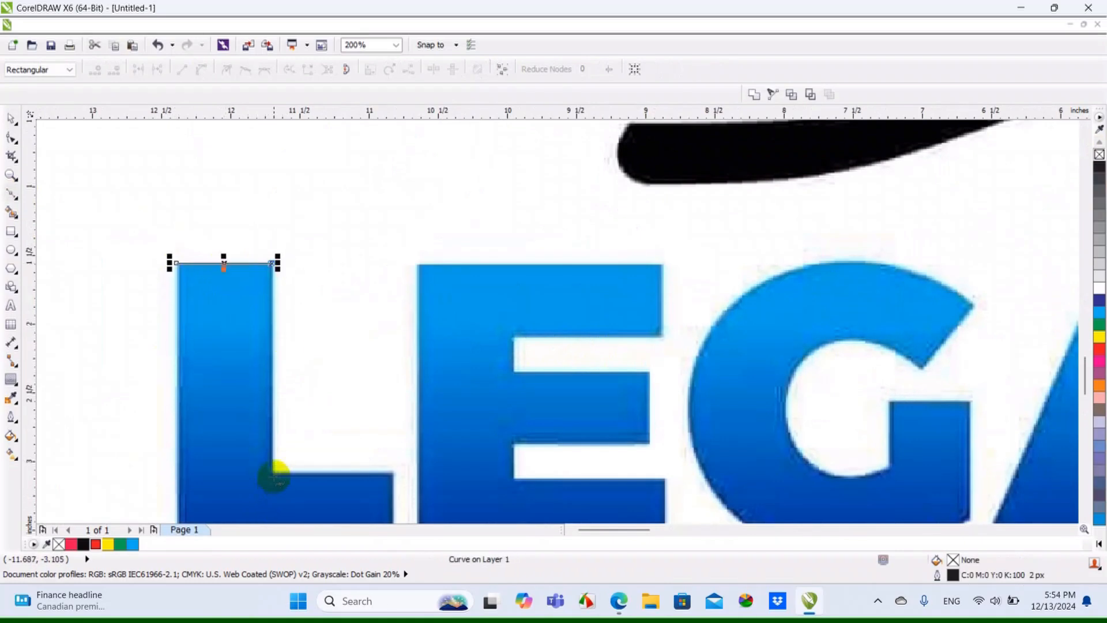
pyautogui.click(274, 474)
pyautogui.scroll(-1, 328, 370)
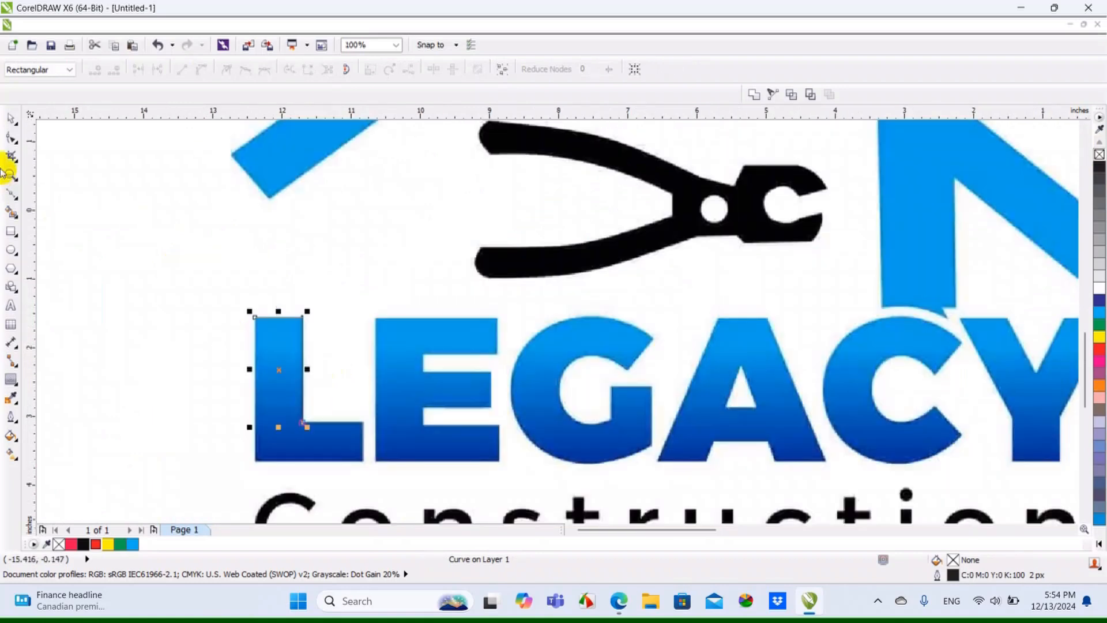
pyautogui.click(9, 121)
pyautogui.click(95, 241)
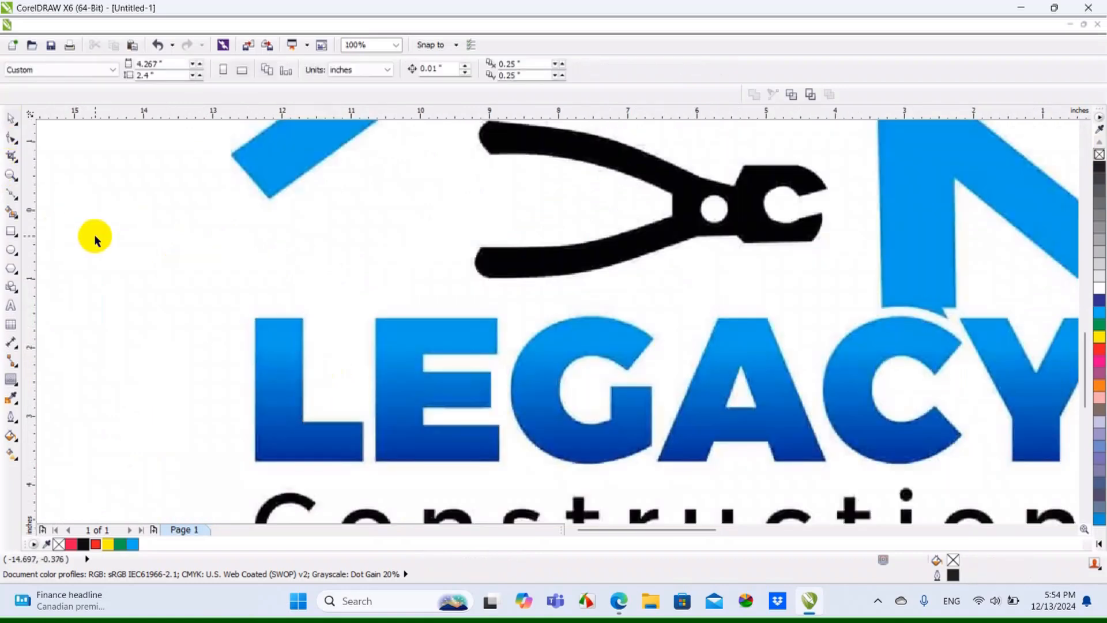
# Place artistic text over the L of the first logo's LEGACY lettering and enter the letters "LE"
pyautogui.click(10, 307)
pyautogui.scroll(-3, 232, 270)
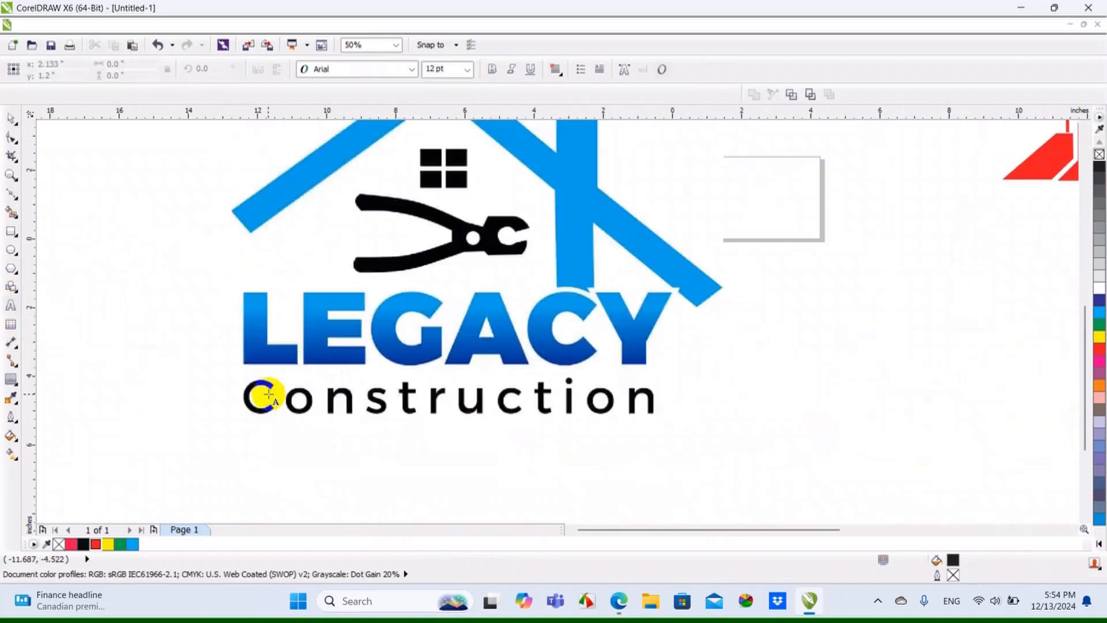
pyautogui.scroll(3, 264, 390)
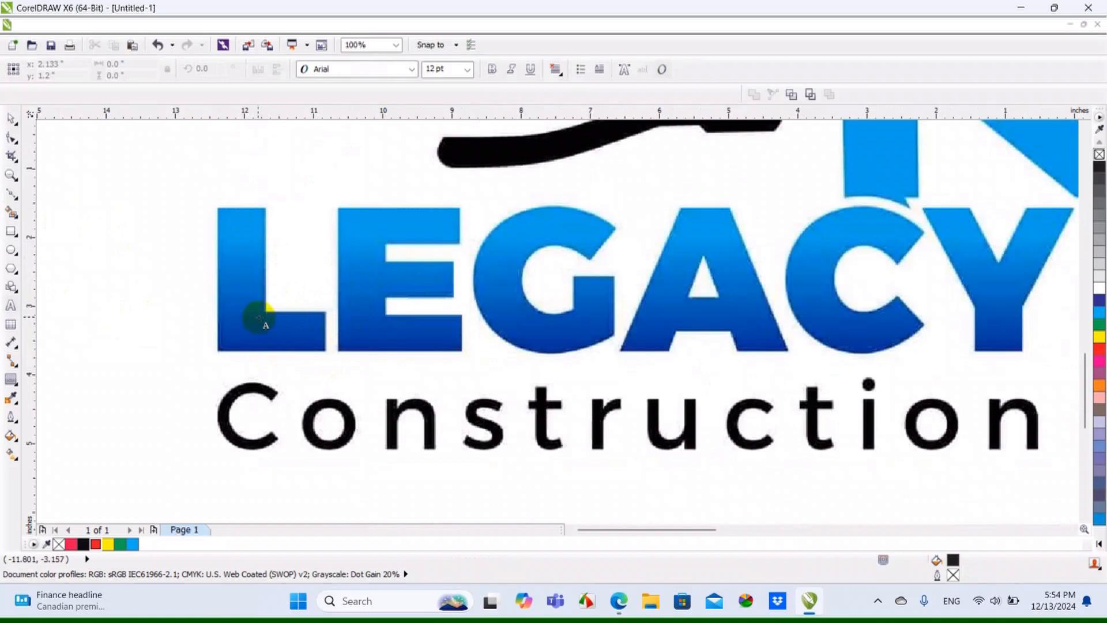
pyautogui.scroll(-1, 513, 288)
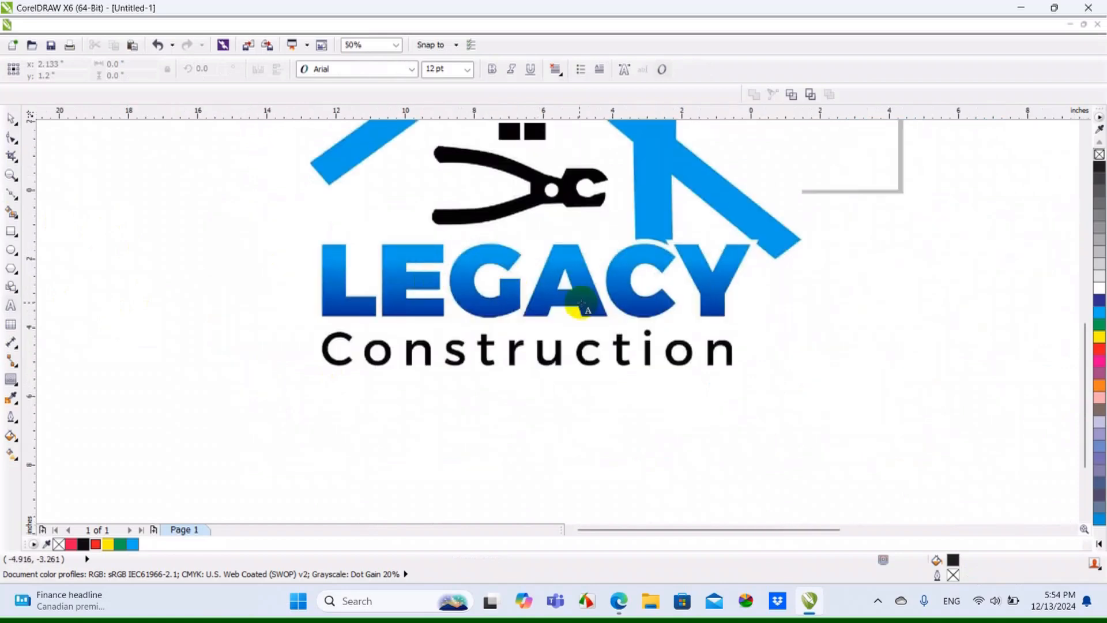
pyautogui.scroll(1, 513, 289)
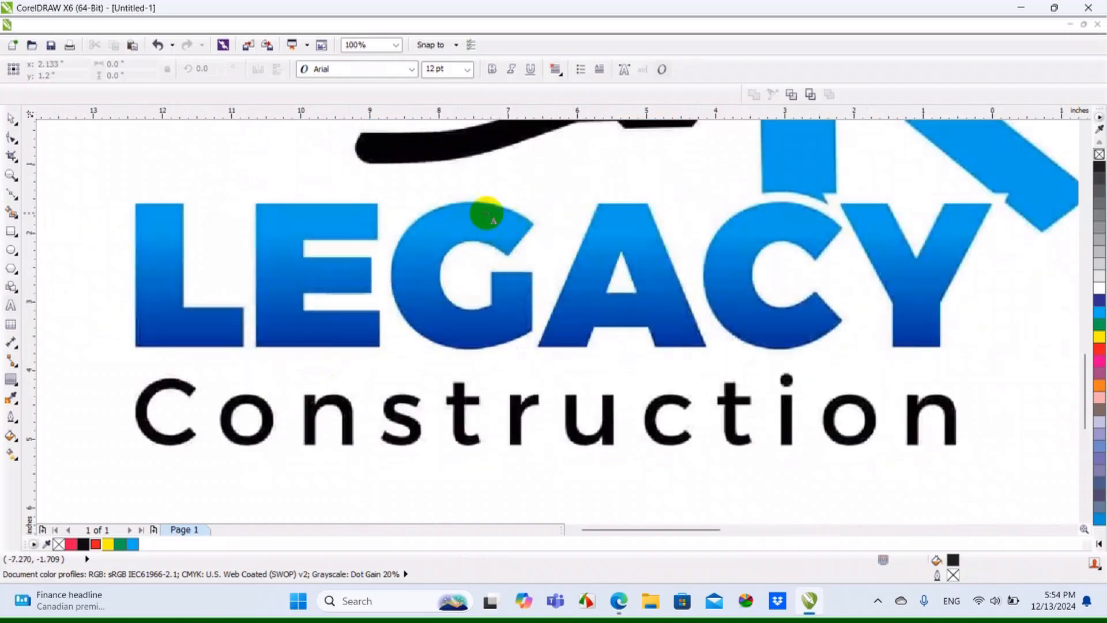
pyautogui.click(176, 323)
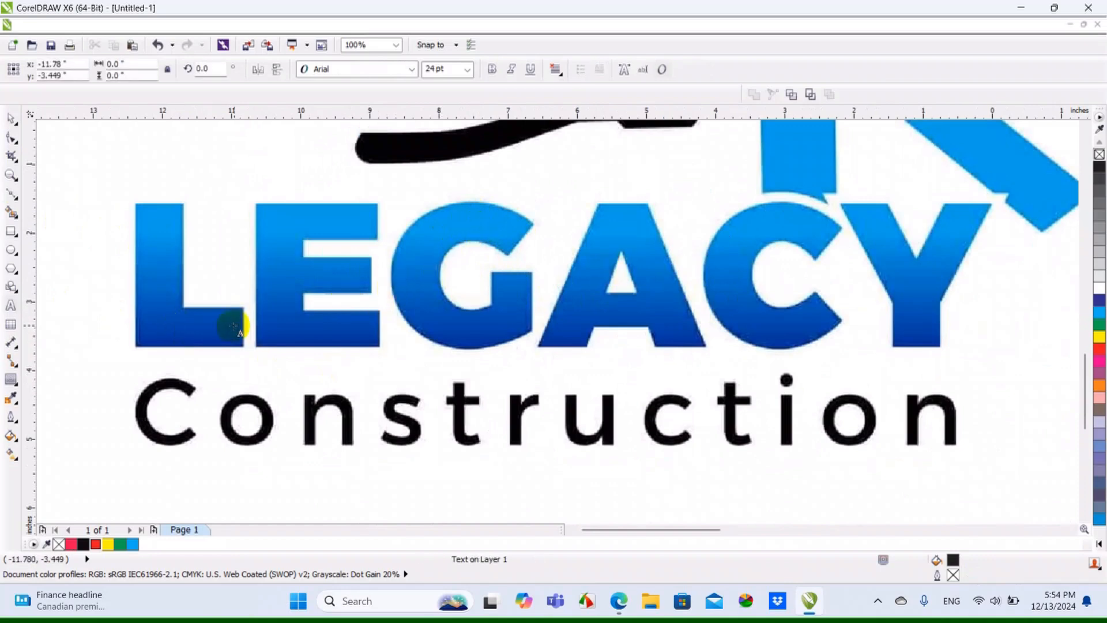
pyautogui.write('L E A Y')
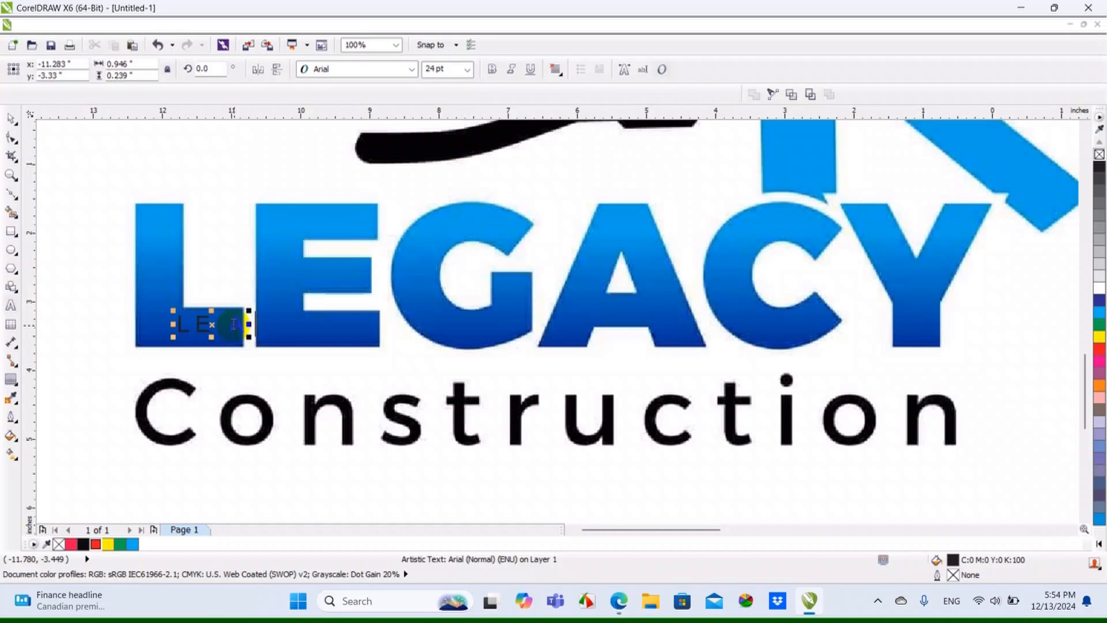
# Complete the text with A and Y, leaving gaps for the G and C, and enlarge it to about 81 pt
pyautogui.click(11, 149)
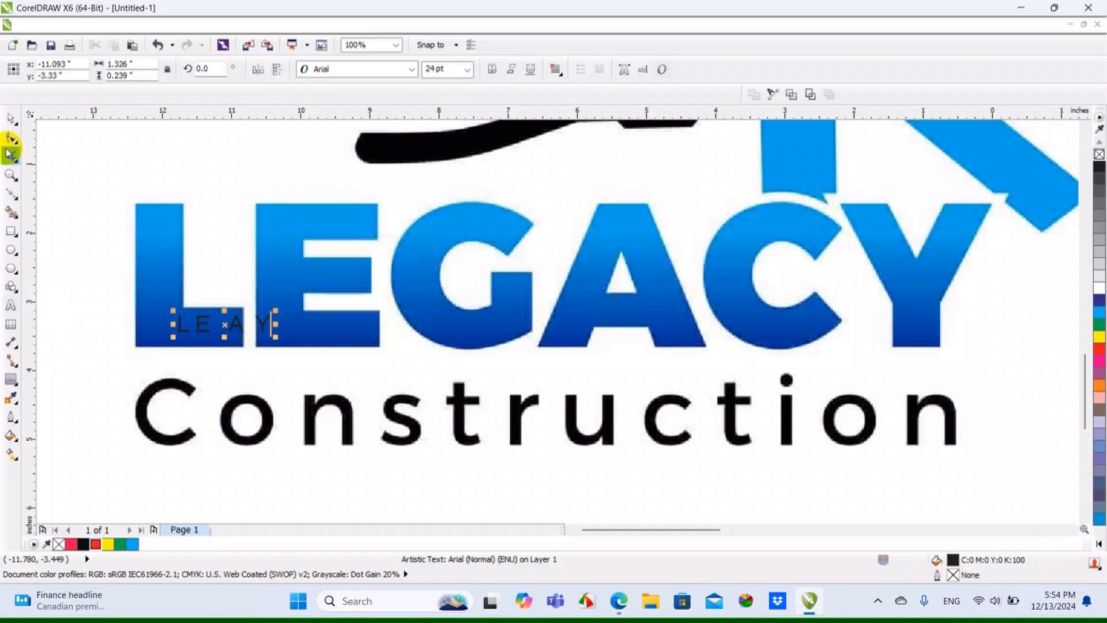
pyautogui.click(12, 128)
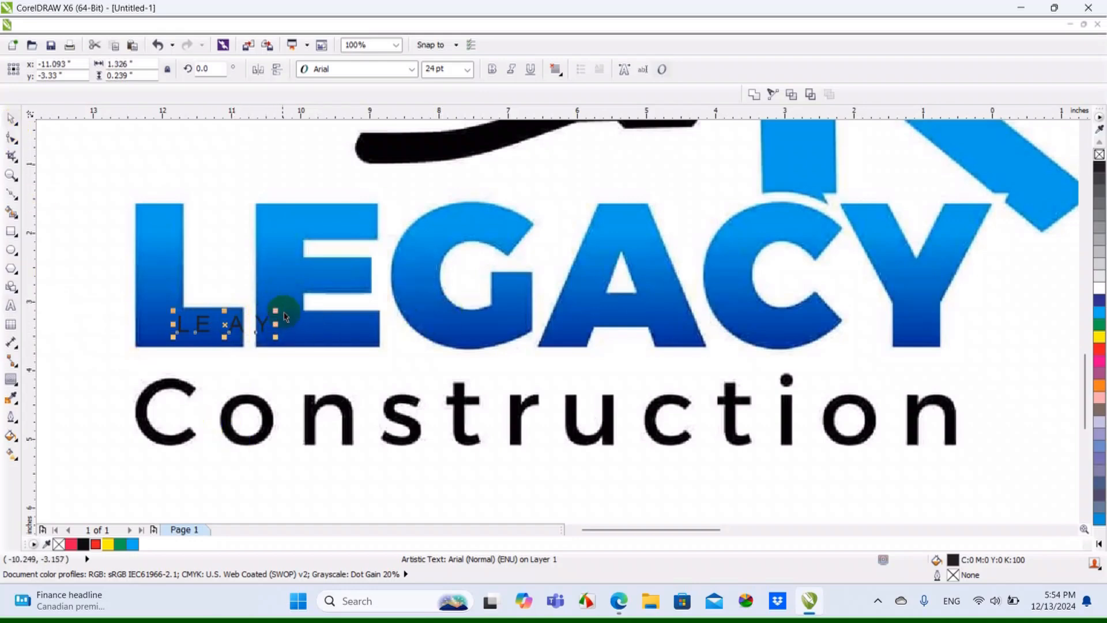
pyautogui.moveTo(279, 309); pyautogui.dragTo(516, 248)
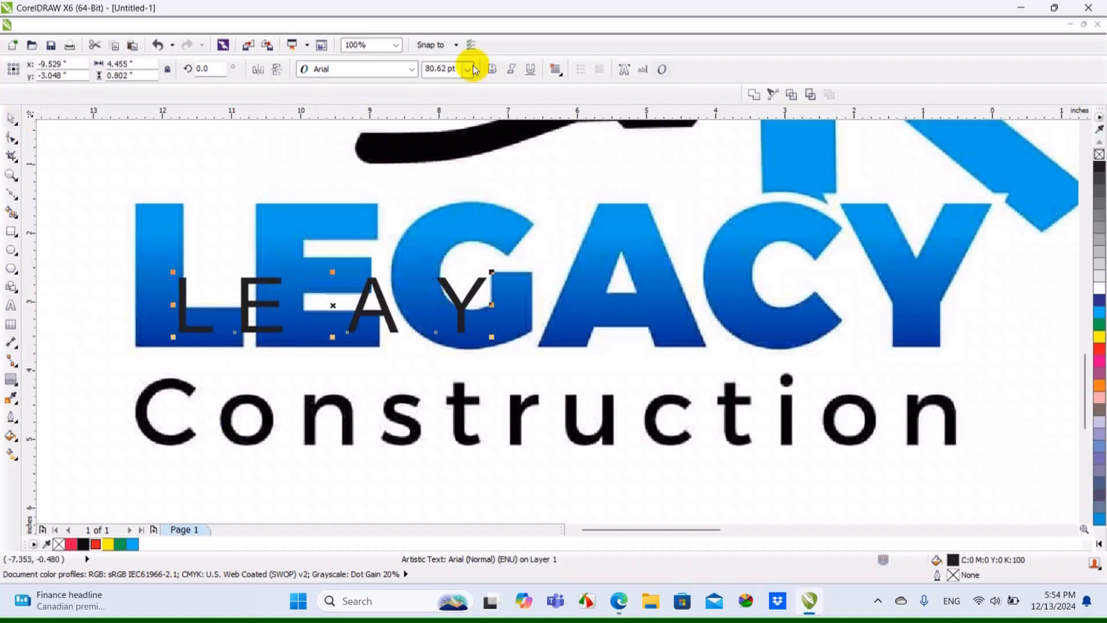
# Set the text in Arial Black and scale it to the logo's lettering height, about 208 pt, aligned with the L
pyautogui.click(413, 69)
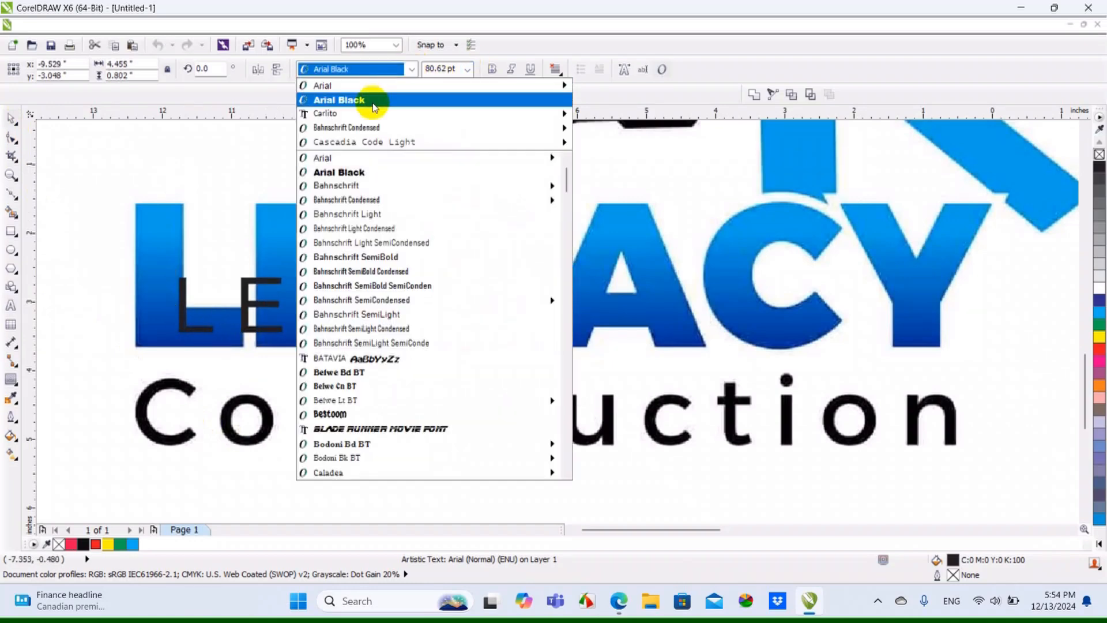
pyautogui.click(369, 101)
pyautogui.moveTo(283, 306); pyautogui.dragTo(239, 231)
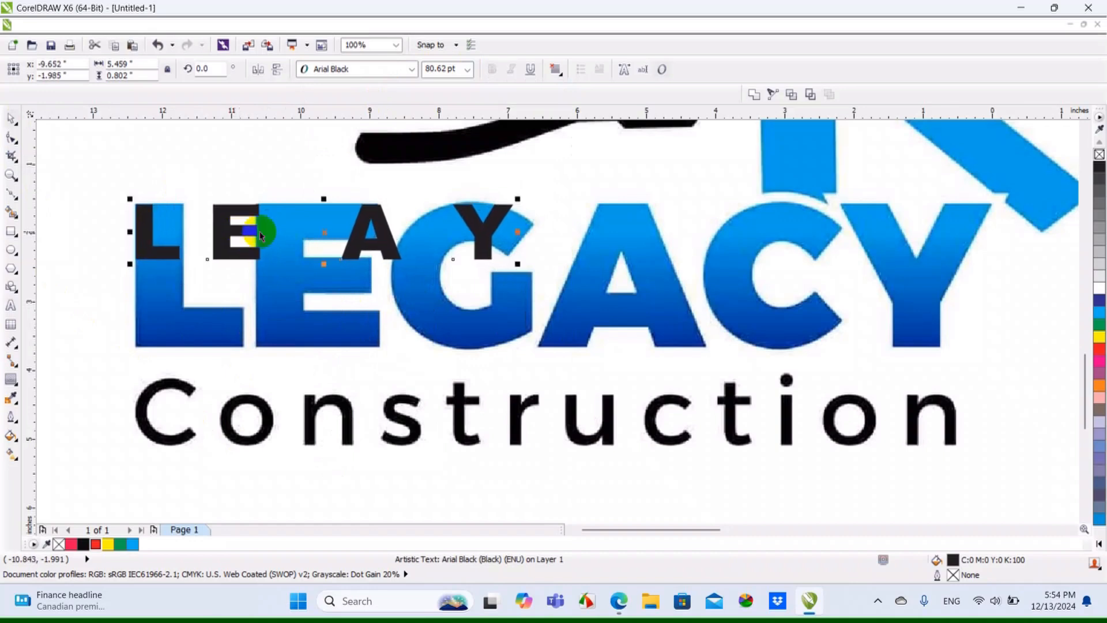
pyautogui.moveTo(518, 264); pyautogui.dragTo(993, 431)
pyautogui.scroll(-1, 957, 403)
pyautogui.scroll(1, 544, 381)
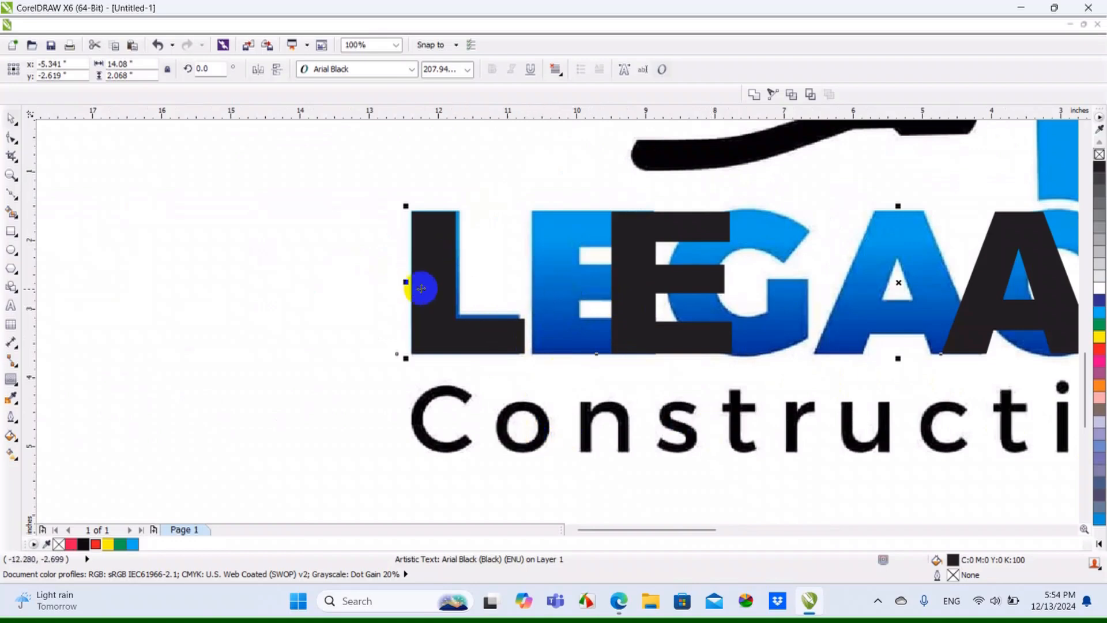
pyautogui.click(271, 283)
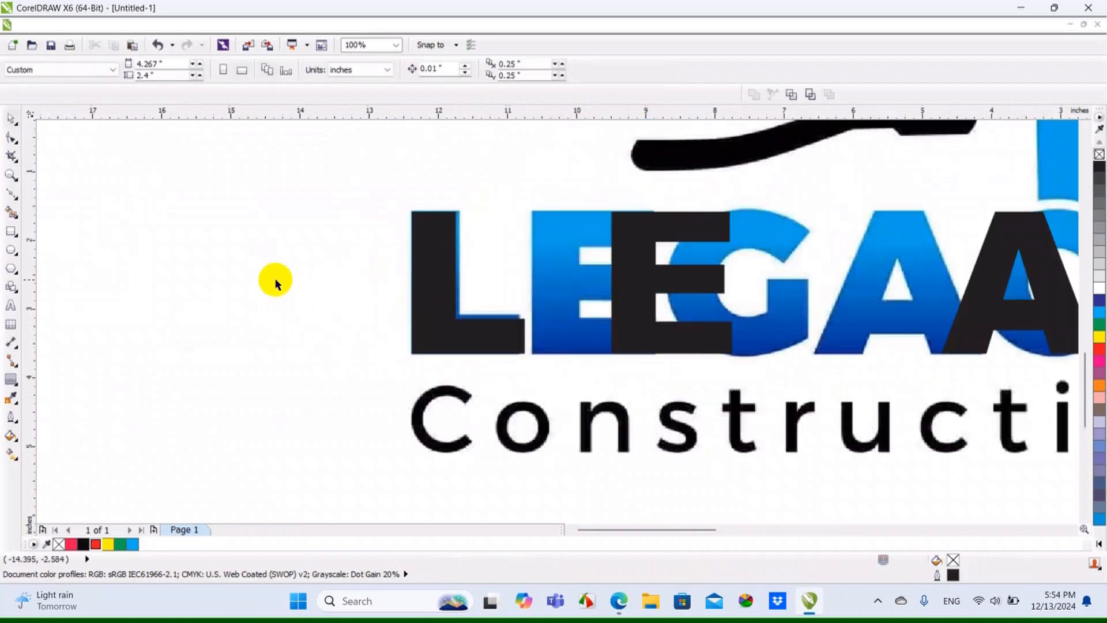
# Select the black lettering and convert it to curves
pyautogui.scroll(-1, 508, 328)
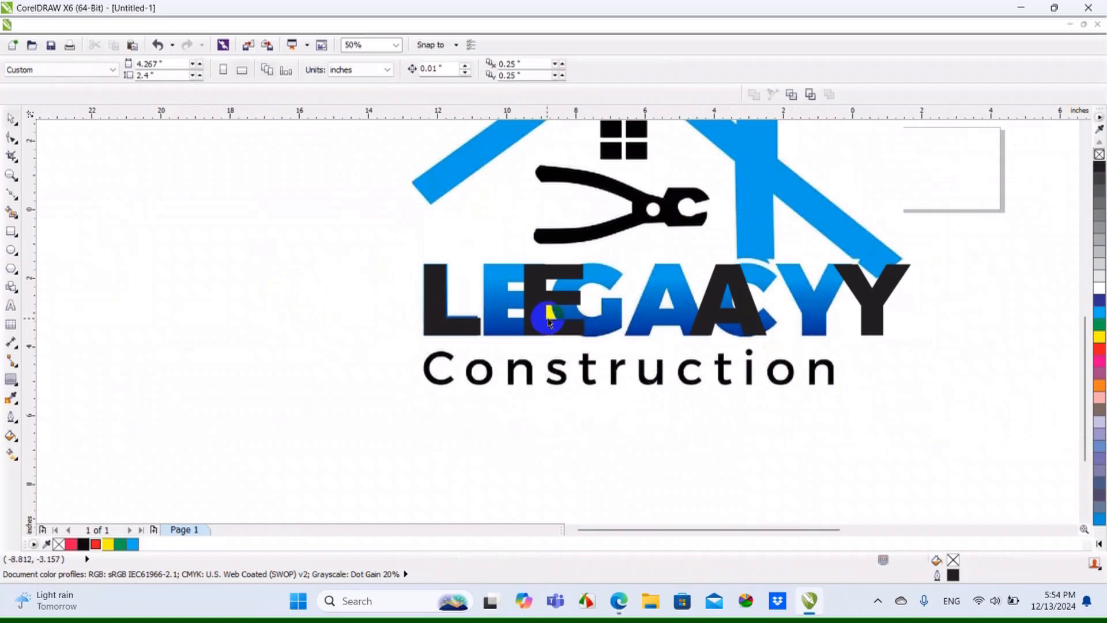
pyautogui.scroll(2, 539, 319)
pyautogui.click(539, 320)
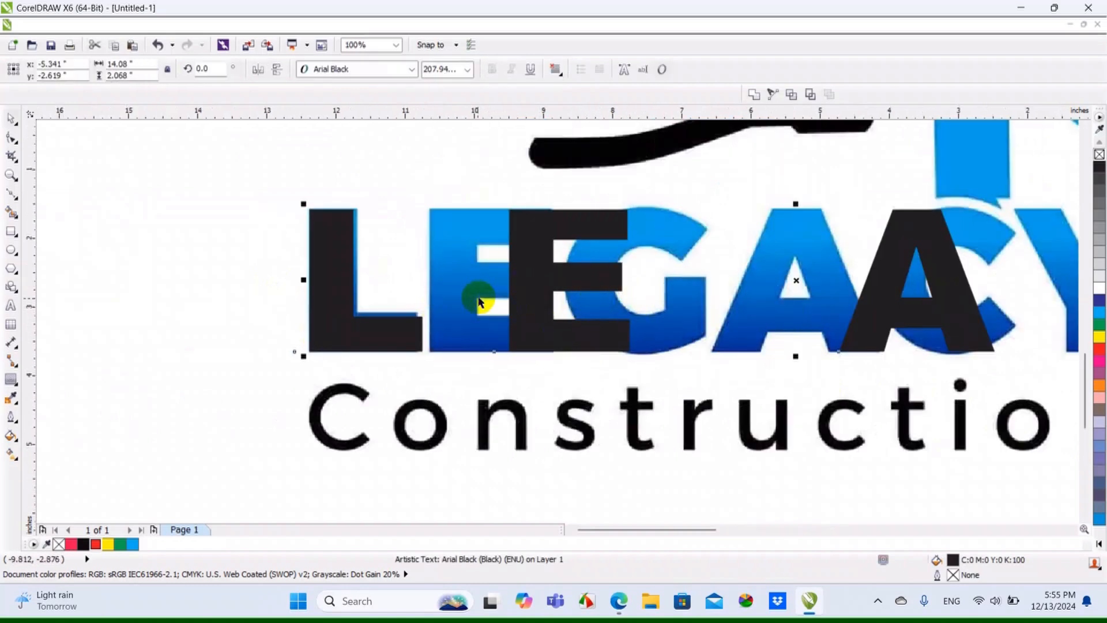
pyautogui.scroll(-1, 205, 297)
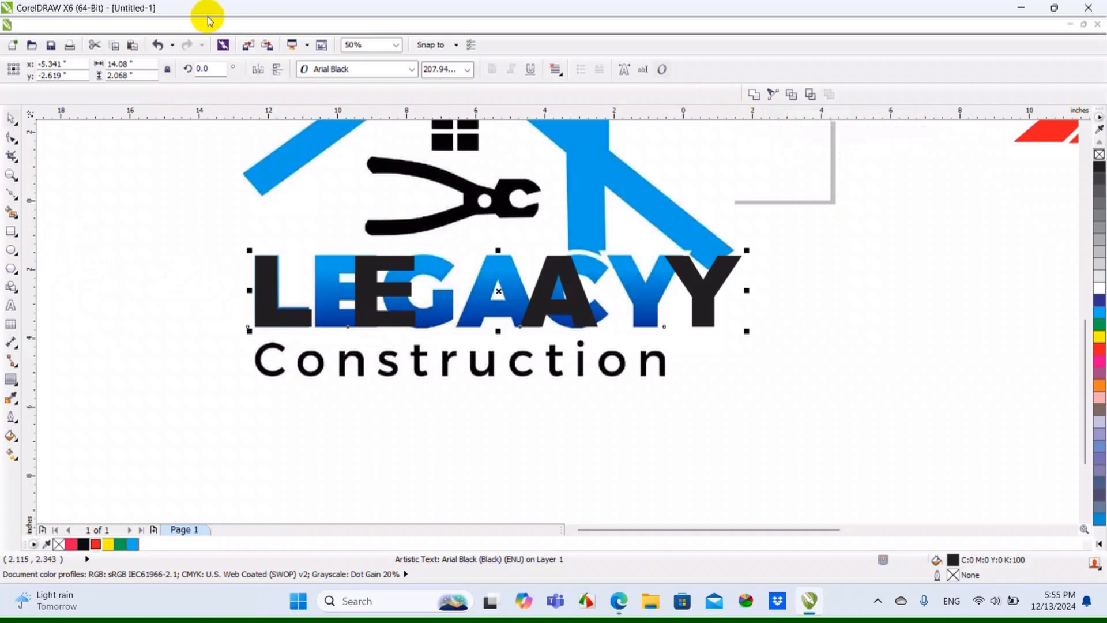
pyautogui.click(166, 25)
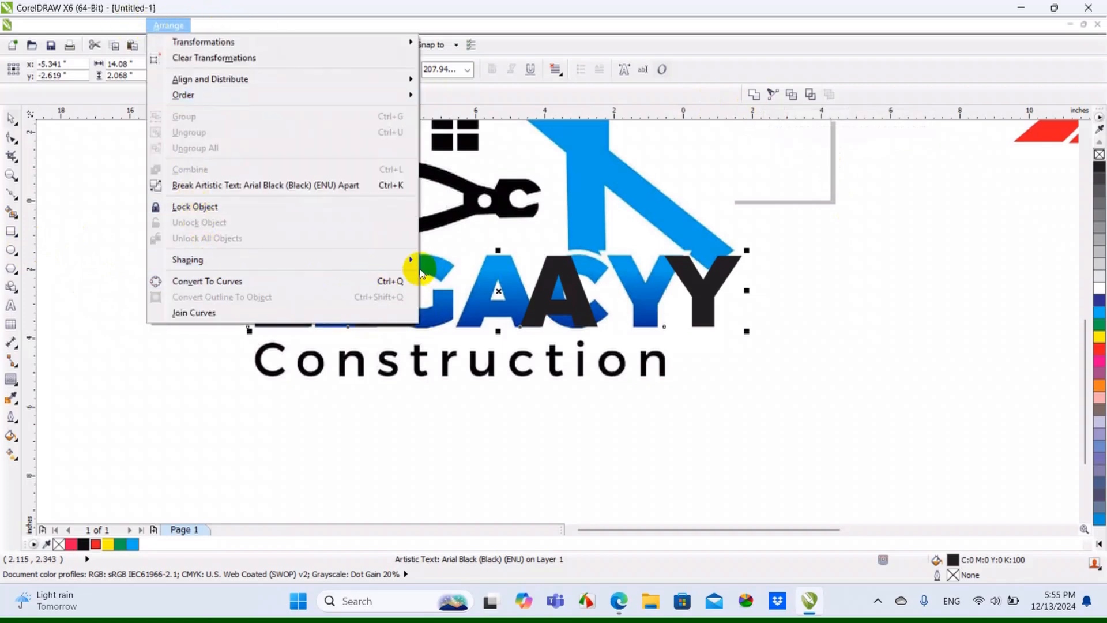
pyautogui.click(444, 261)
# Select all nodes of the black E with the Shape tool and move it over the logo's E
pyautogui.scroll(2, 337, 276)
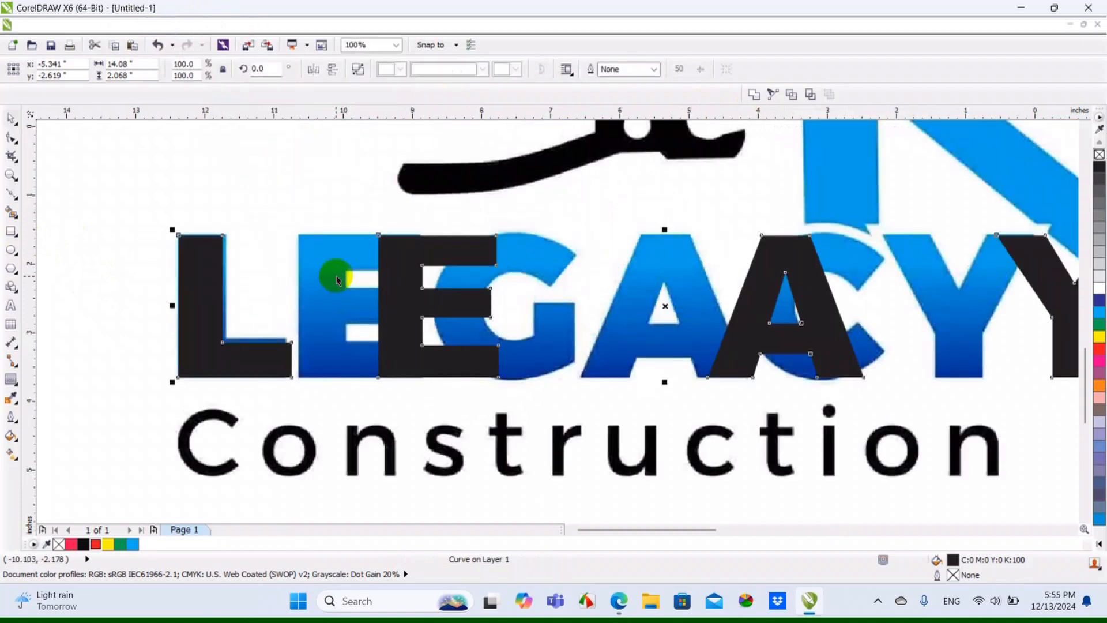
pyautogui.click(12, 139)
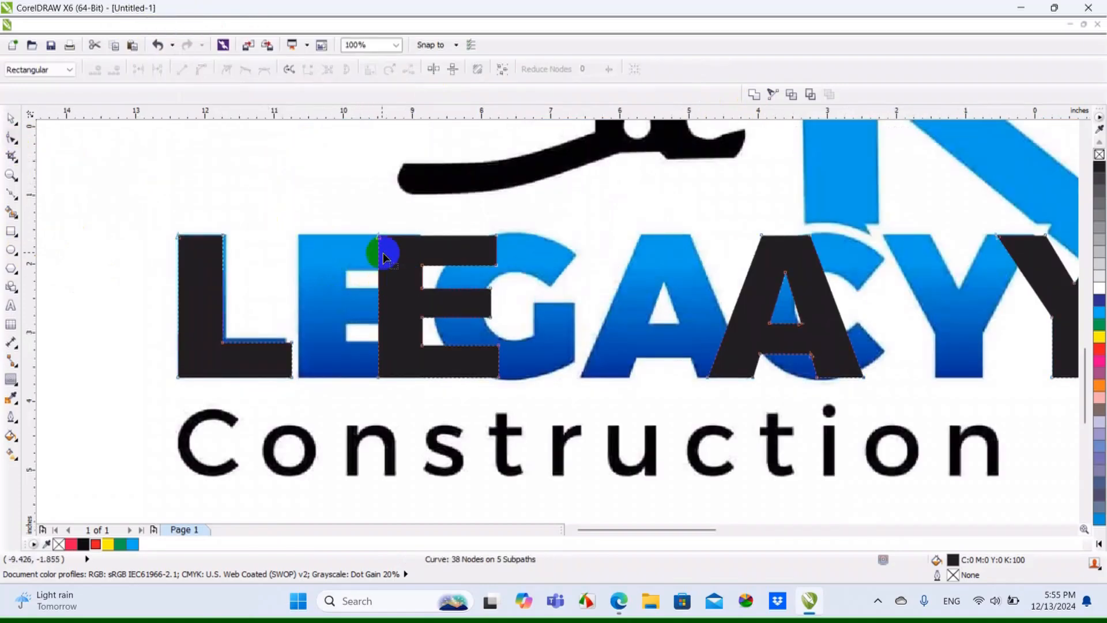
pyautogui.moveTo(379, 237); pyautogui.dragTo(579, 452)
pyautogui.hotkey('ctrl', 'z')
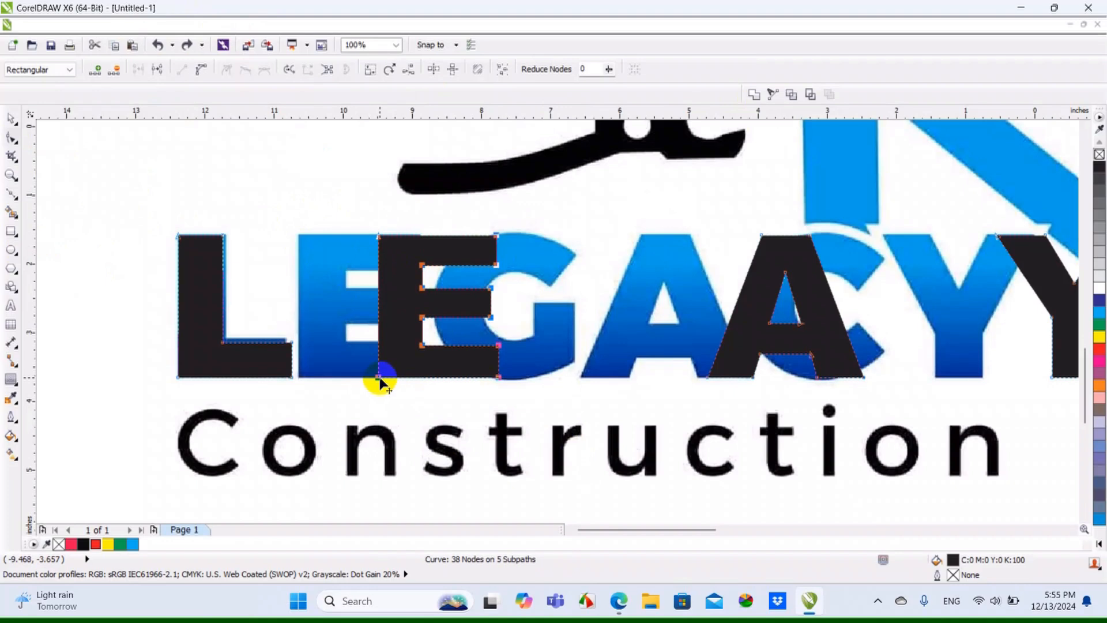
pyautogui.moveTo(380, 379); pyautogui.dragTo(302, 377)
pyautogui.scroll(-1, 302, 377)
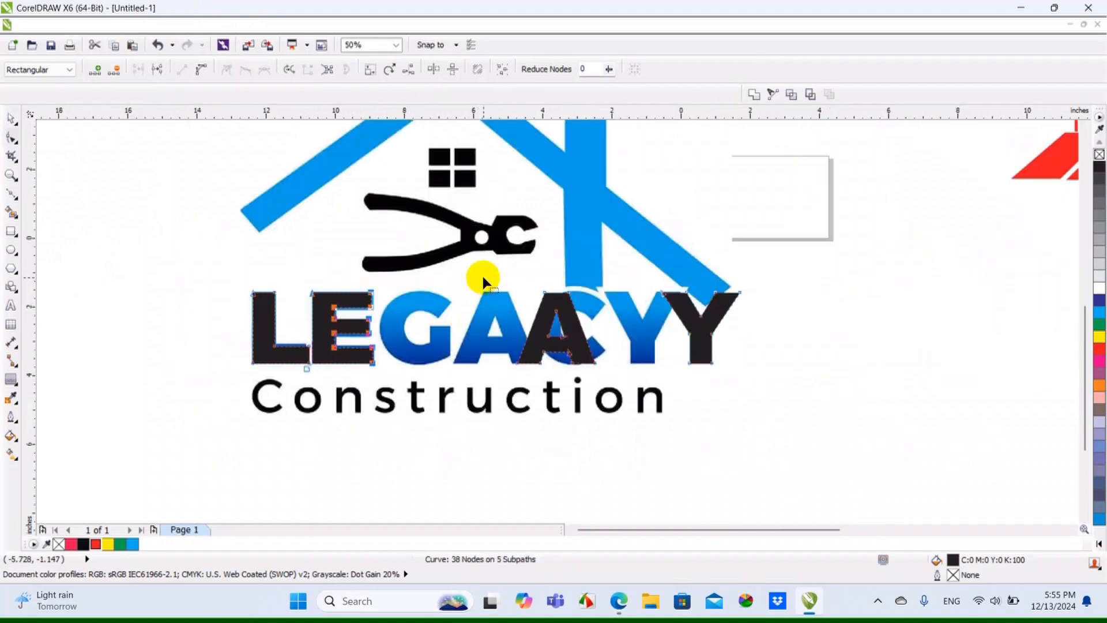
# Move the nodes of the black A over the logo's A and those of the black Y over the logo's Y
pyautogui.scroll(1, 518, 352)
pyautogui.moveTo(522, 380); pyautogui.dragTo(397, 376)
pyautogui.moveTo(790, 203); pyautogui.dragTo(983, 417)
pyautogui.press('Left')
pyautogui.press('Left')
pyautogui.press('Left')
pyautogui.press('Left')
pyautogui.press('Left')
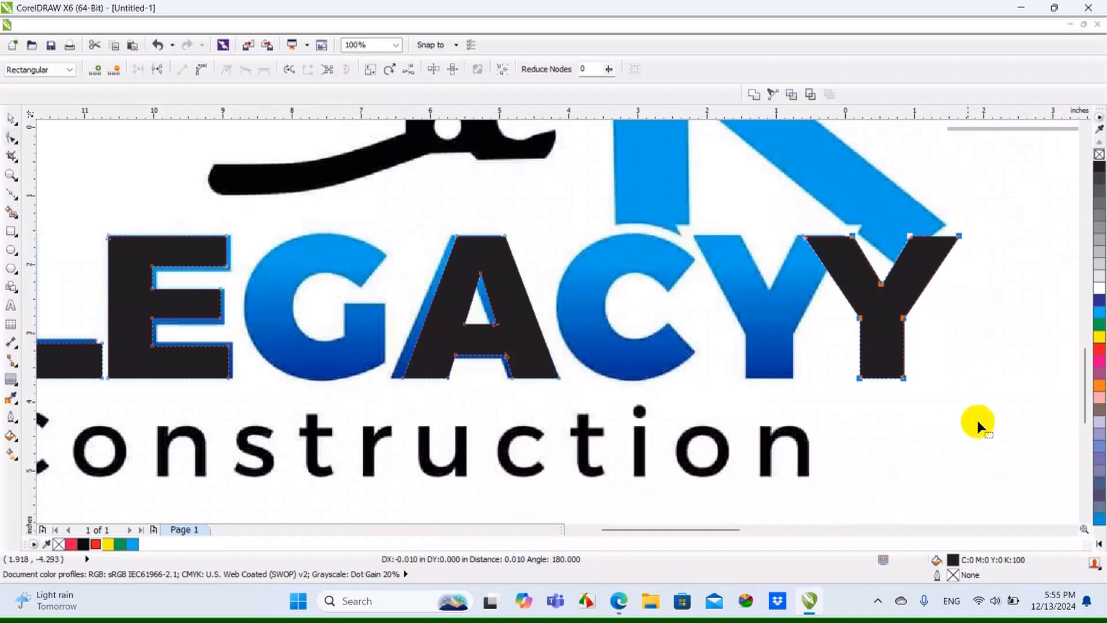
pyautogui.click(858, 378)
pyautogui.moveTo(858, 378); pyautogui.dragTo(750, 378)
pyautogui.scroll(-2, 766, 353)
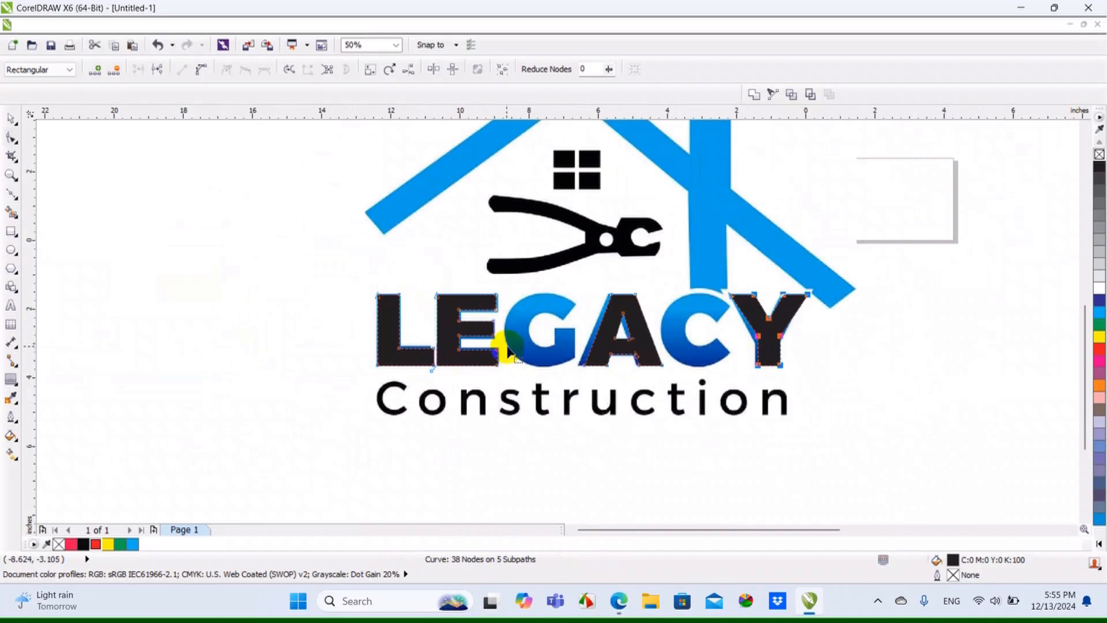
# Switch the display to wireframe and deselect the lettering curve
pyautogui.scroll(3, 435, 341)
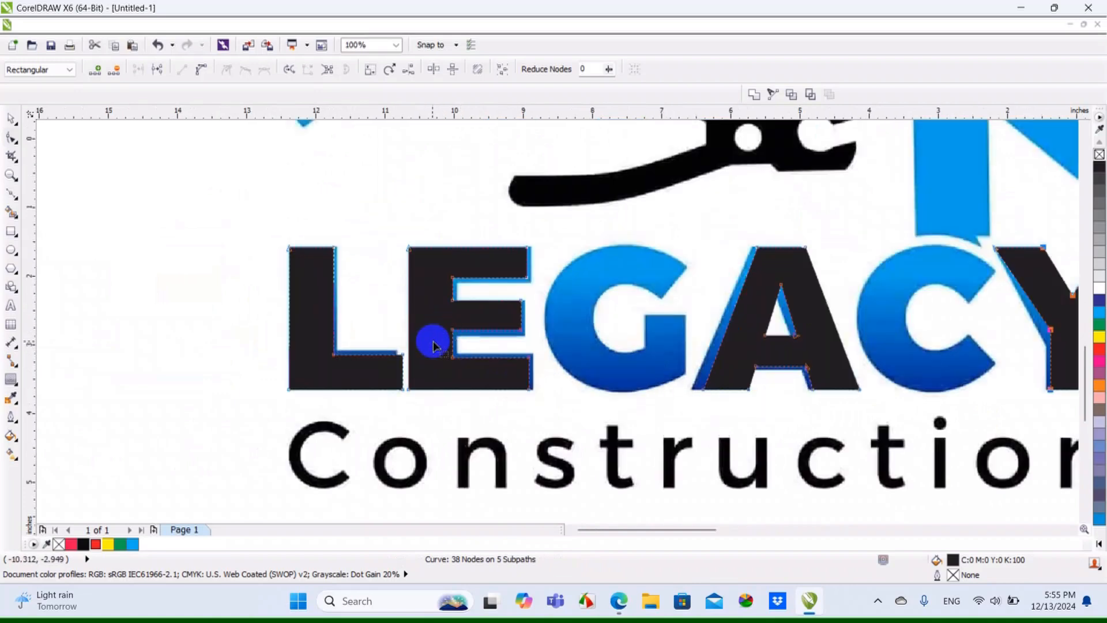
pyautogui.click(87, 25)
pyautogui.click(145, 60)
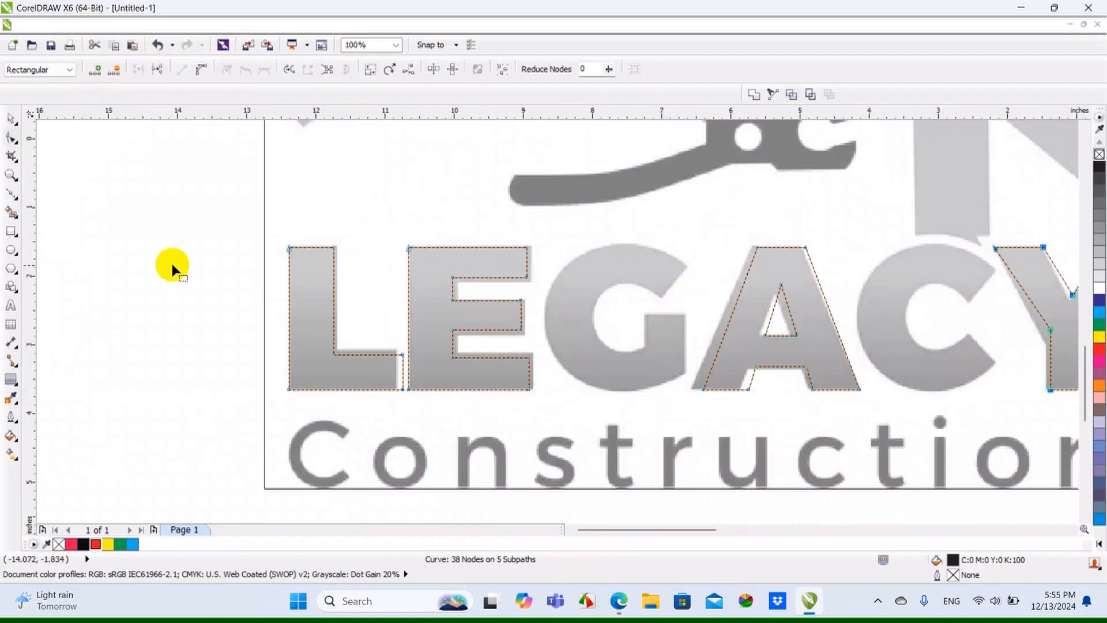
pyautogui.scroll(2, 304, 293)
pyautogui.click(11, 118)
pyautogui.click(152, 199)
# Examine closely how the L and E outlines line up with the bitmap lettering underneath
pyautogui.scroll(2, 383, 202)
pyautogui.scroll(1, 352, 187)
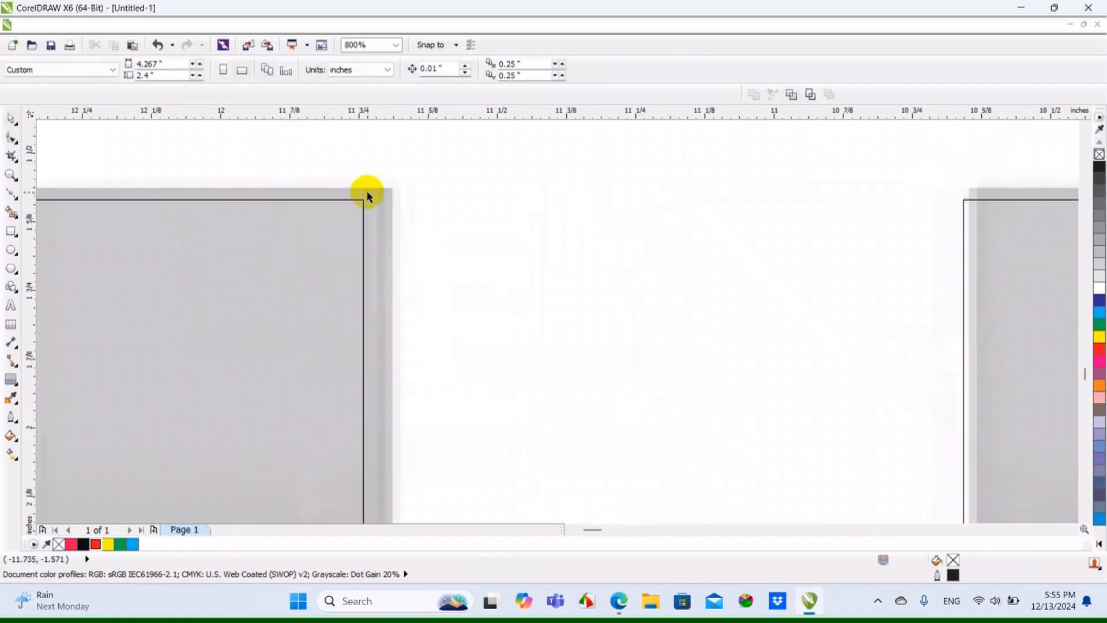
pyautogui.scroll(-2, 366, 202)
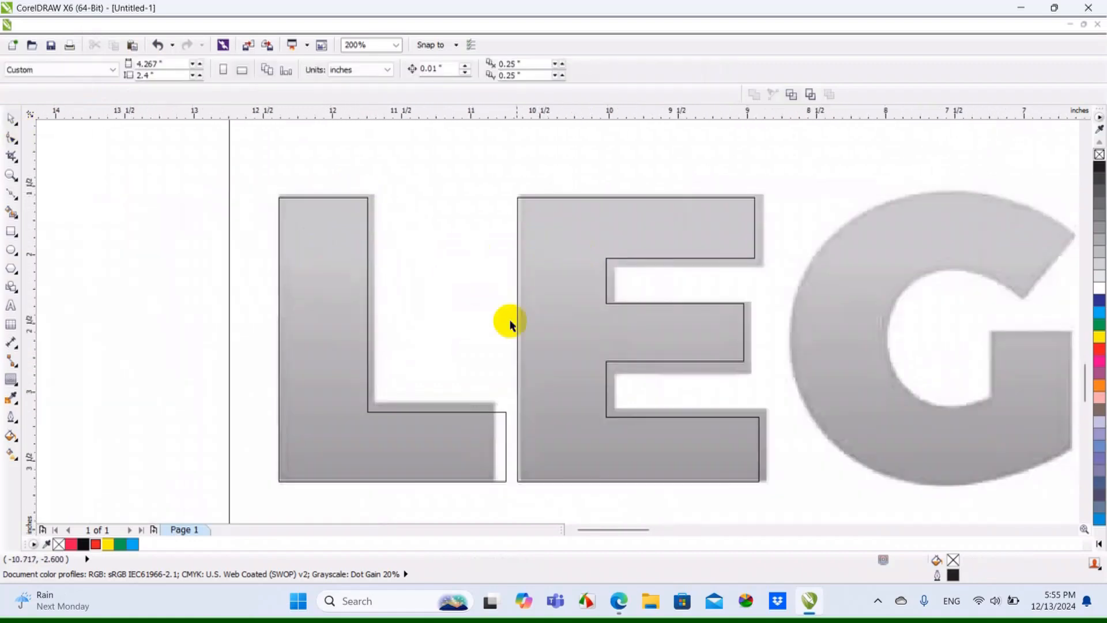
pyautogui.scroll(1, 483, 468)
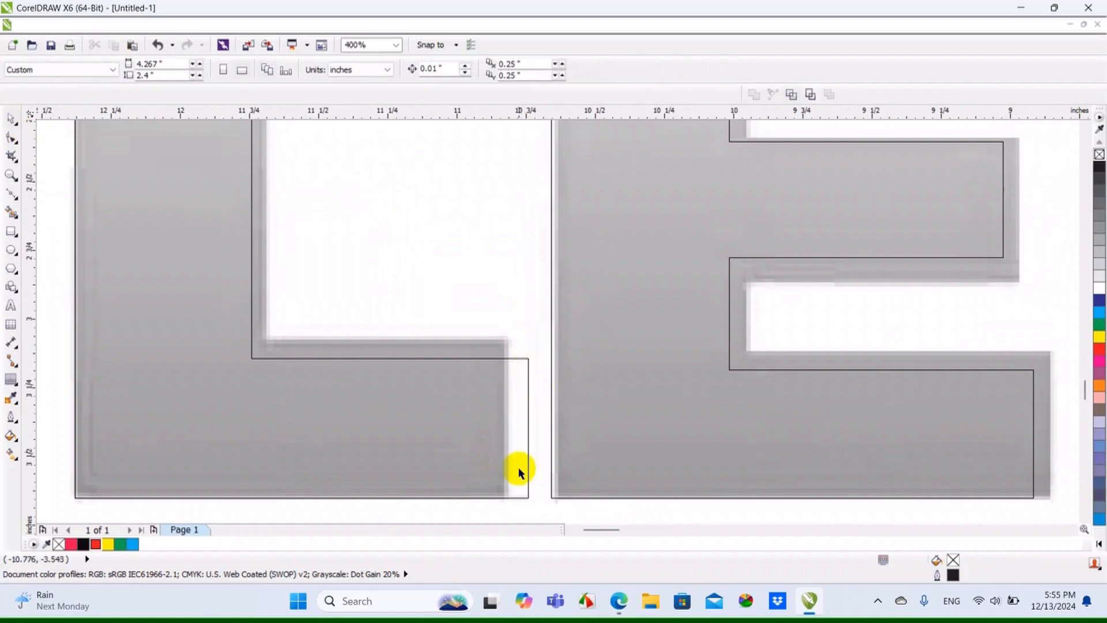
pyautogui.scroll(-2, 503, 387)
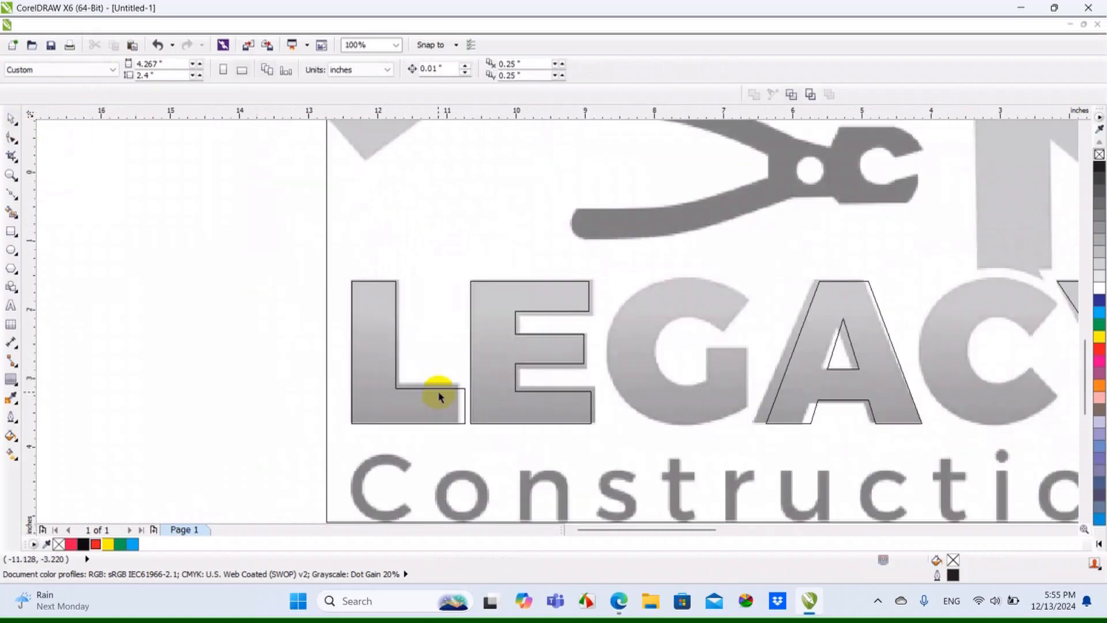
pyautogui.scroll(1, 558, 383)
pyautogui.scroll(-1, 597, 410)
pyautogui.scroll(1, 840, 403)
pyautogui.scroll(-1, 815, 297)
# Select the lettering curve for node editing and shift the right edge of the L's stem to the bitmap edge
pyautogui.click(316, 329)
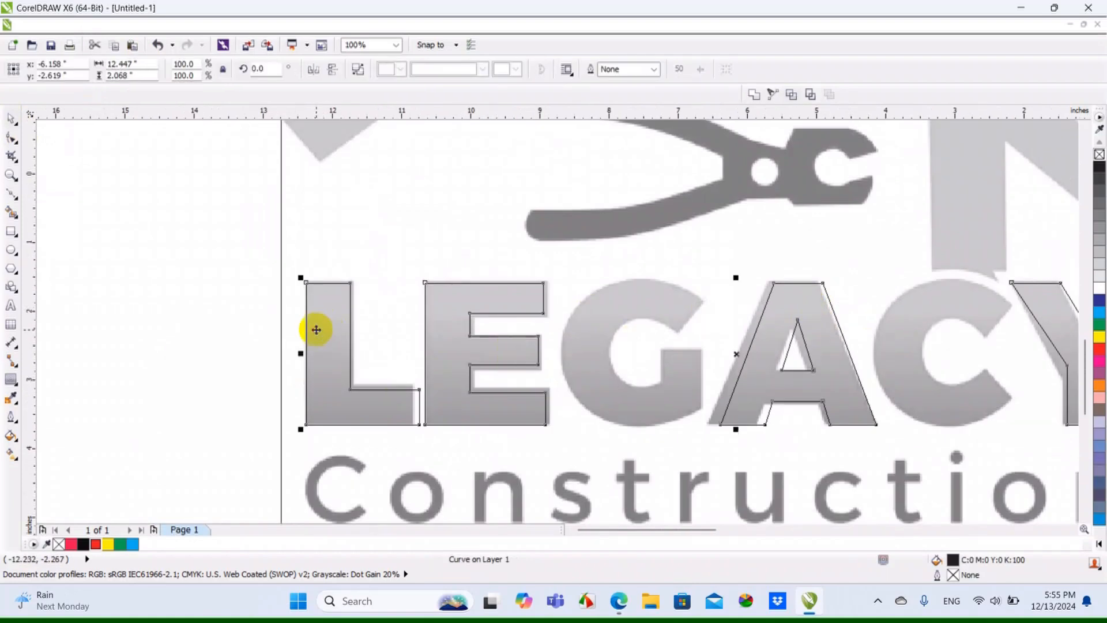
pyautogui.click(12, 139)
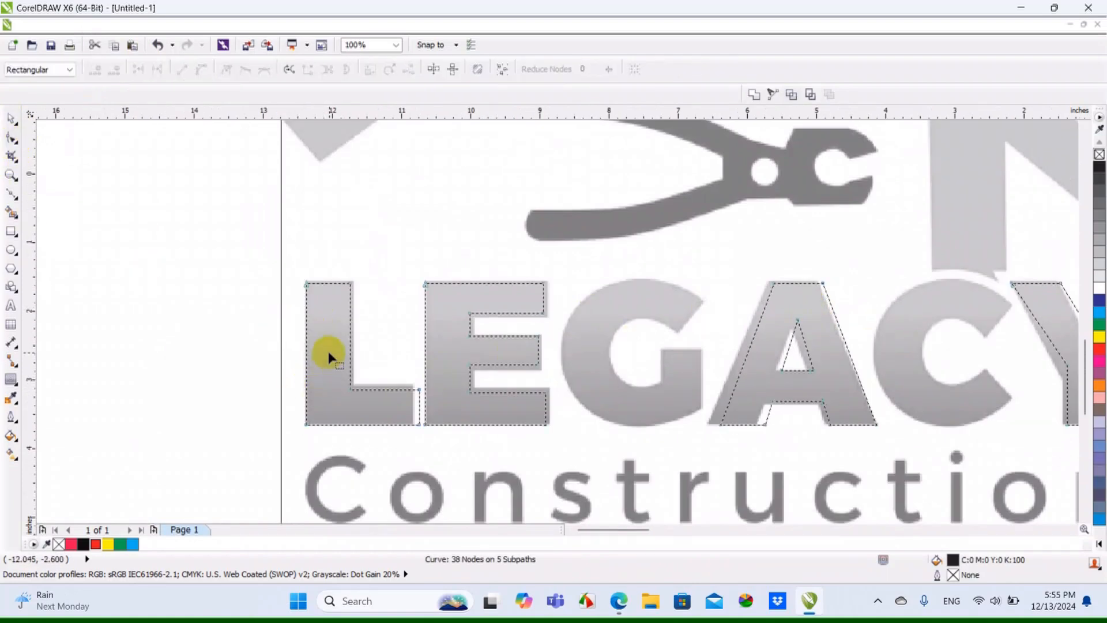
pyautogui.scroll(1, 327, 353)
pyautogui.moveTo(334, 181); pyautogui.dragTo(414, 473)
pyautogui.scroll(1, 378, 441)
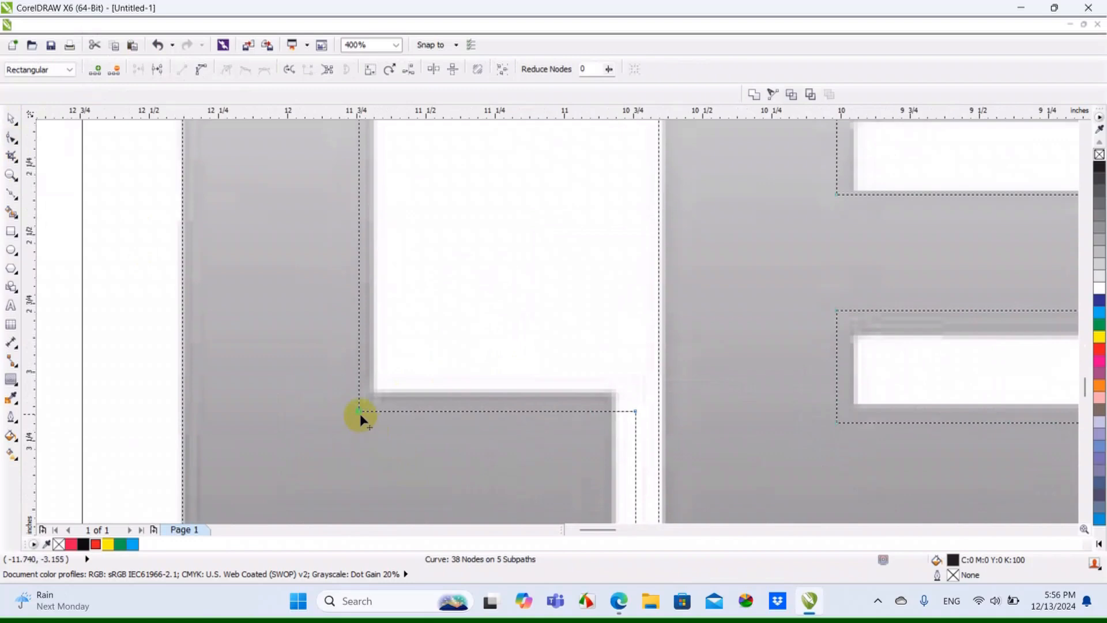
pyautogui.moveTo(358, 411); pyautogui.dragTo(371, 410)
pyautogui.scroll(-1, 371, 410)
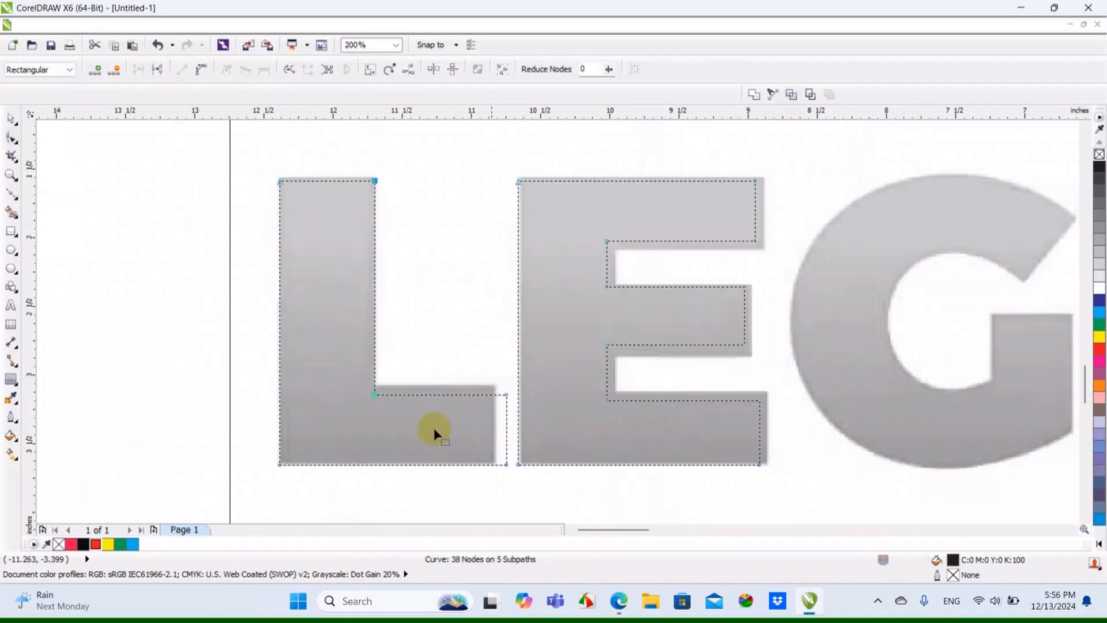
# Fit the right end and upper edge of the L's foot to the bitmap
pyautogui.moveTo(493, 381); pyautogui.dragTo(487, 461)
pyautogui.scroll(1, 508, 464)
pyautogui.moveTo(485, 326); pyautogui.dragTo(486, 312)
pyautogui.scroll(-2, 493, 342)
# Extend the outer ends of the E's top and bottom arms to the bitmap edges
pyautogui.scroll(1, 556, 223)
pyautogui.moveTo(693, 140); pyautogui.dragTo(693, 425)
pyautogui.scroll(1, 672, 437)
pyautogui.scroll(-1, 693, 425)
# Move the four inner notch nodes of the E outward to match the bitmap's stem width
pyautogui.moveTo(473, 181); pyautogui.dragTo(504, 341)
pyautogui.scroll(1, 512, 374)
pyautogui.scroll(-1, 505, 340)
pyautogui.scroll(1, 526, 349)
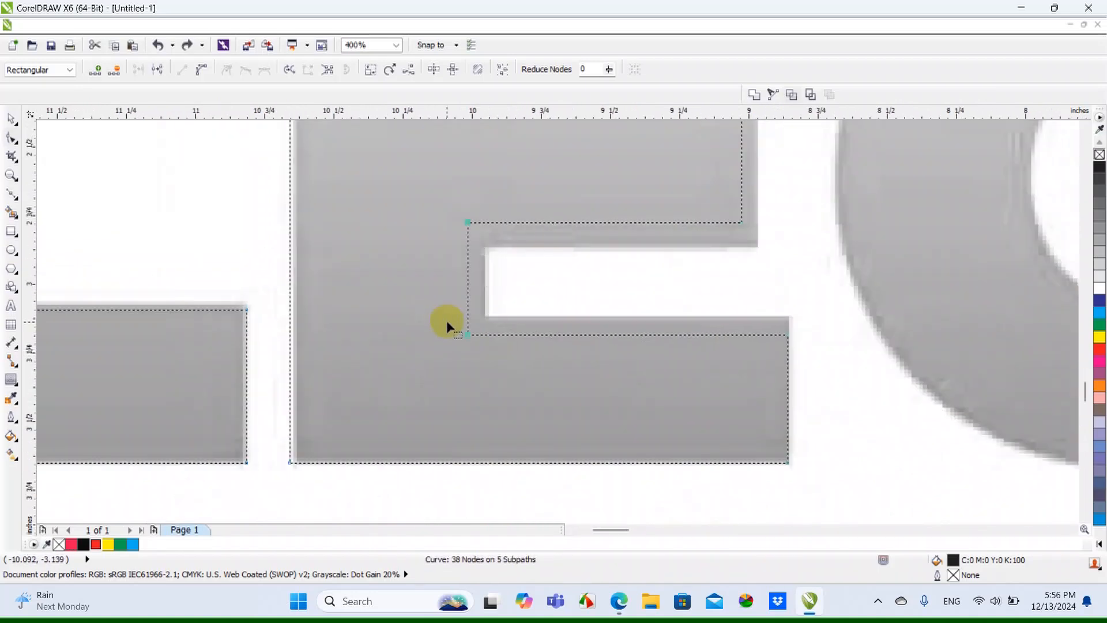
pyautogui.scroll(-1, 499, 346)
pyautogui.scroll(1, 365, 363)
pyautogui.moveTo(365, 364); pyautogui.dragTo(438, 363)
pyautogui.scroll(-1, 432, 388)
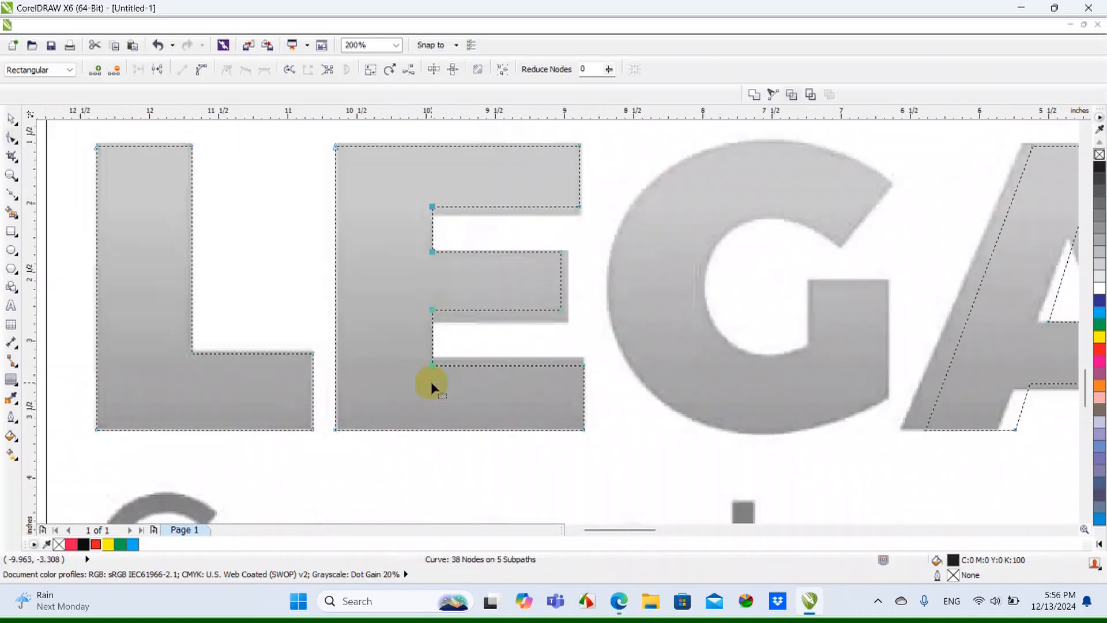
# Raise the upper edge of the E's bottom arm and fit the middle arm to the bitmap
pyautogui.scroll(1, 432, 387)
pyautogui.moveTo(582, 369); pyautogui.dragTo(581, 352)
pyautogui.scroll(-1, 535, 425)
pyautogui.moveTo(525, 276); pyautogui.dragTo(547, 343)
pyautogui.scroll(1, 537, 339)
pyautogui.moveTo(245, 316); pyautogui.dragTo(255, 321)
pyautogui.moveTo(547, 343); pyautogui.dragTo(547, 367)
# Lower the underside of the E's top arm to the bitmap edge
pyautogui.scroll(-1, 533, 372)
pyautogui.scroll(1, 457, 255)
pyautogui.moveTo(336, 238); pyautogui.dragTo(648, 293)
pyautogui.scroll(1, 649, 257)
pyautogui.scroll(-3, 648, 293)
# Adjust the A's outer foot and top nodes so its slanted sides follow the bitmap
pyautogui.scroll(2, 606, 264)
pyautogui.moveTo(430, 153); pyautogui.dragTo(808, 493)
pyautogui.press('Left')
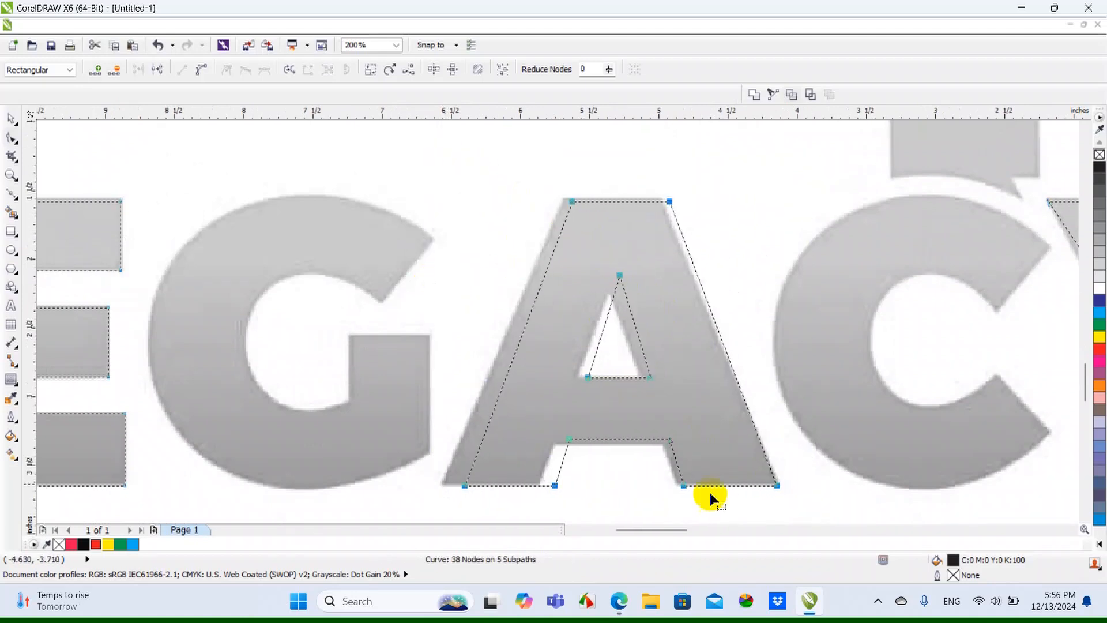
pyautogui.click(602, 199)
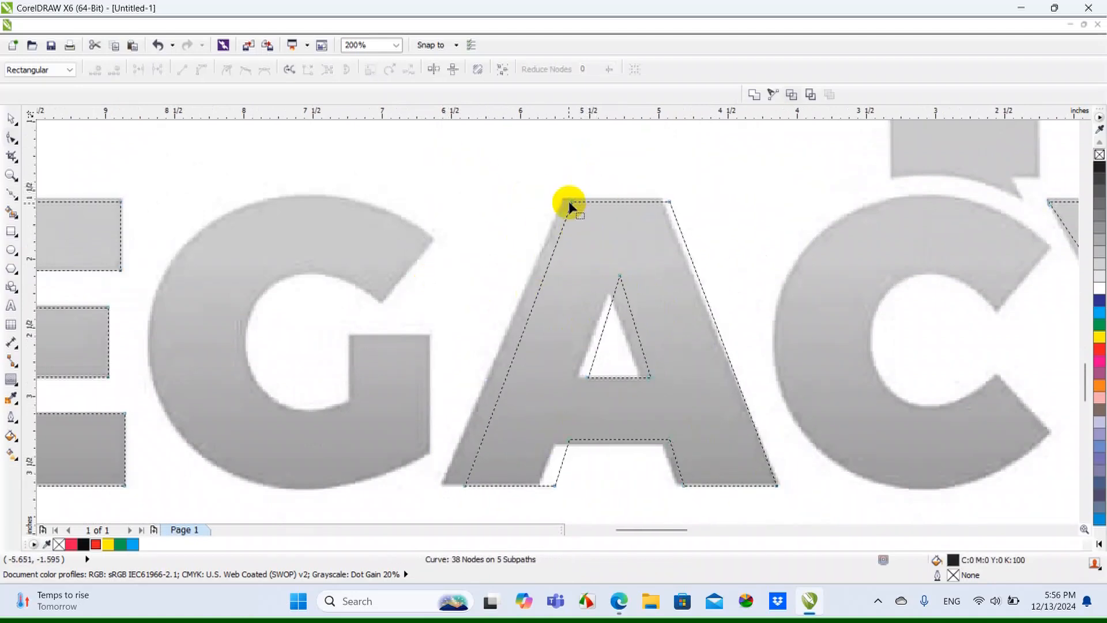
pyautogui.click(570, 203)
pyautogui.moveTo(462, 487); pyautogui.dragTo(443, 486)
pyautogui.moveTo(488, 187); pyautogui.dragTo(658, 201)
pyautogui.scroll(1, 668, 203)
pyautogui.scroll(-1, 656, 205)
# Fit the A's inner triangle to the bitmap by lowering its apex and shifting its base nodes
pyautogui.moveTo(547, 267); pyautogui.dragTo(582, 378)
pyautogui.moveTo(609, 278); pyautogui.dragTo(605, 293)
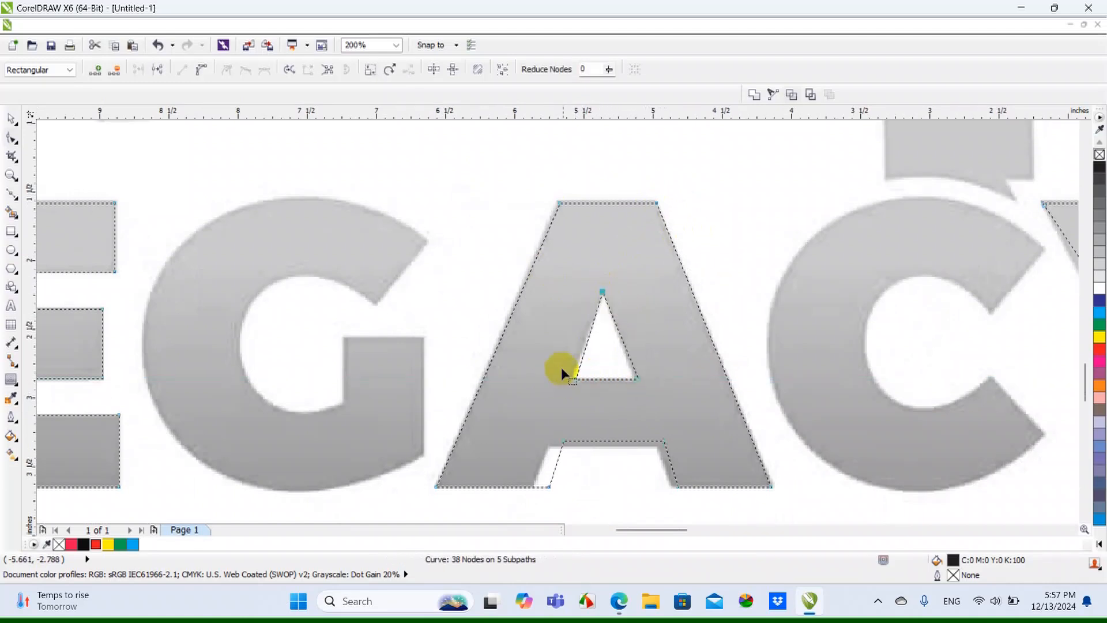
pyautogui.scroll(1, 563, 372)
pyautogui.scroll(1, 576, 385)
# Lower the underside of the A's crossbar and align the inner leg nodes with the bitmap
pyautogui.moveTo(560, 382); pyautogui.dragTo(648, 453)
pyautogui.scroll(-2, 588, 410)
pyautogui.scroll(2, 647, 441)
pyautogui.moveTo(648, 414); pyautogui.dragTo(645, 430)
pyautogui.scroll(-2, 635, 424)
pyautogui.moveTo(445, 386); pyautogui.dragTo(420, 440)
pyautogui.scroll(1, 403, 446)
pyautogui.moveTo(625, 345); pyautogui.dragTo(714, 455)
pyautogui.moveTo(707, 438); pyautogui.dragTo(694, 439)
# Lower the node at the Y's fork to the bottom of the bitmap's V-shaped notch
pyautogui.scroll(-2, 694, 440)
pyautogui.scroll(3, 935, 326)
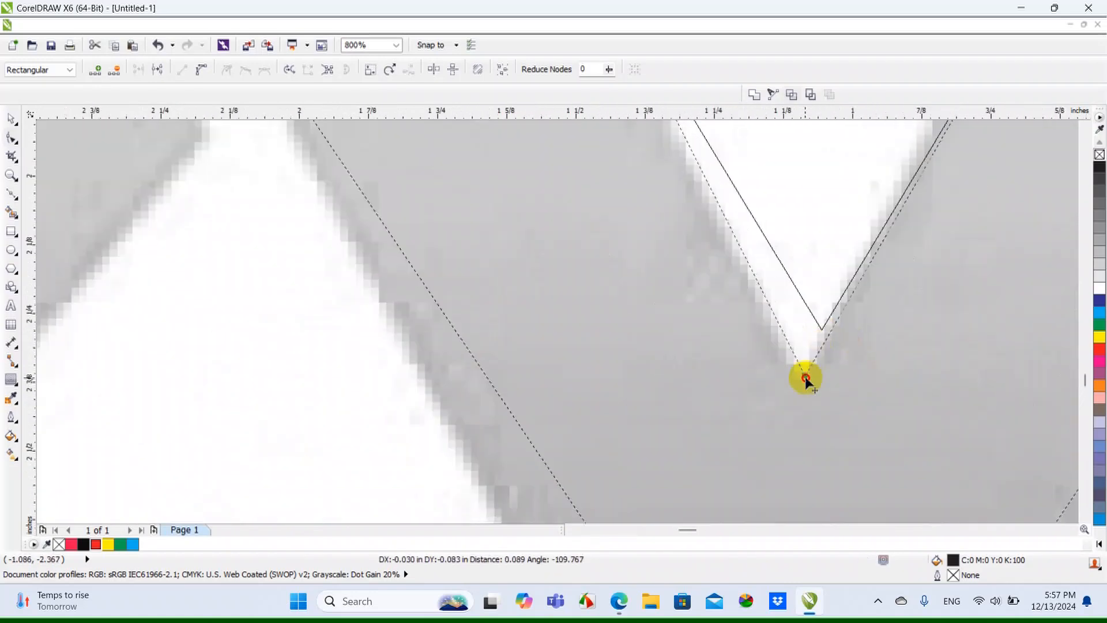
pyautogui.scroll(-3, 803, 376)
# Shift the left edge of the Y's stem outward and lower both shoulder nodes to match the bitmap
pyautogui.moveTo(701, 337); pyautogui.dragTo(670, 428)
pyautogui.scroll(1, 669, 428)
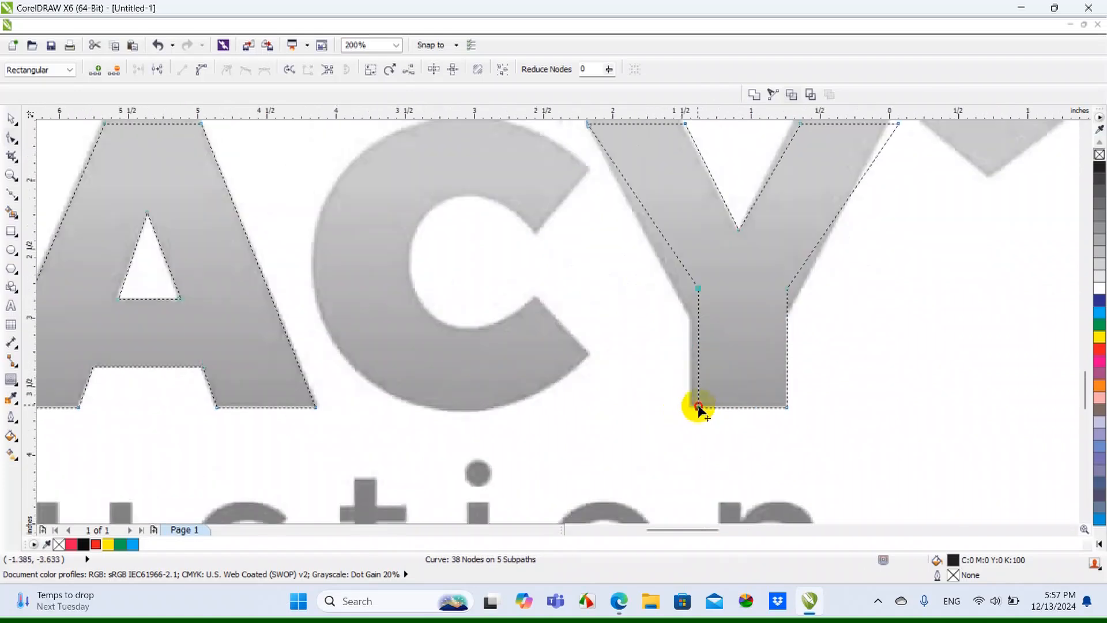
pyautogui.moveTo(692, 287); pyautogui.dragTo(690, 315)
pyautogui.scroll(1, 694, 313)
pyautogui.scroll(-1, 796, 317)
pyautogui.moveTo(790, 294); pyautogui.dragTo(789, 317)
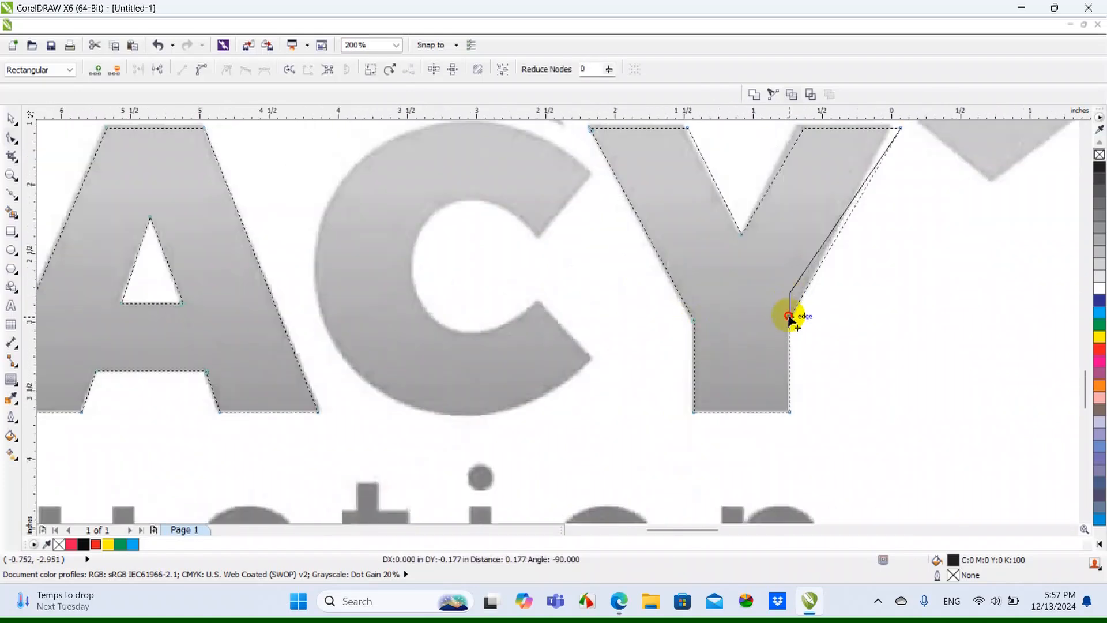
# Shift the outer edge of the Y's right arm inward to match the bitmap, and deselect the letter
pyautogui.scroll(-1, 791, 318)
pyautogui.scroll(1, 839, 216)
pyautogui.moveTo(852, 230); pyautogui.dragTo(839, 231)
pyautogui.scroll(-2, 685, 307)
pyautogui.click(191, 185)
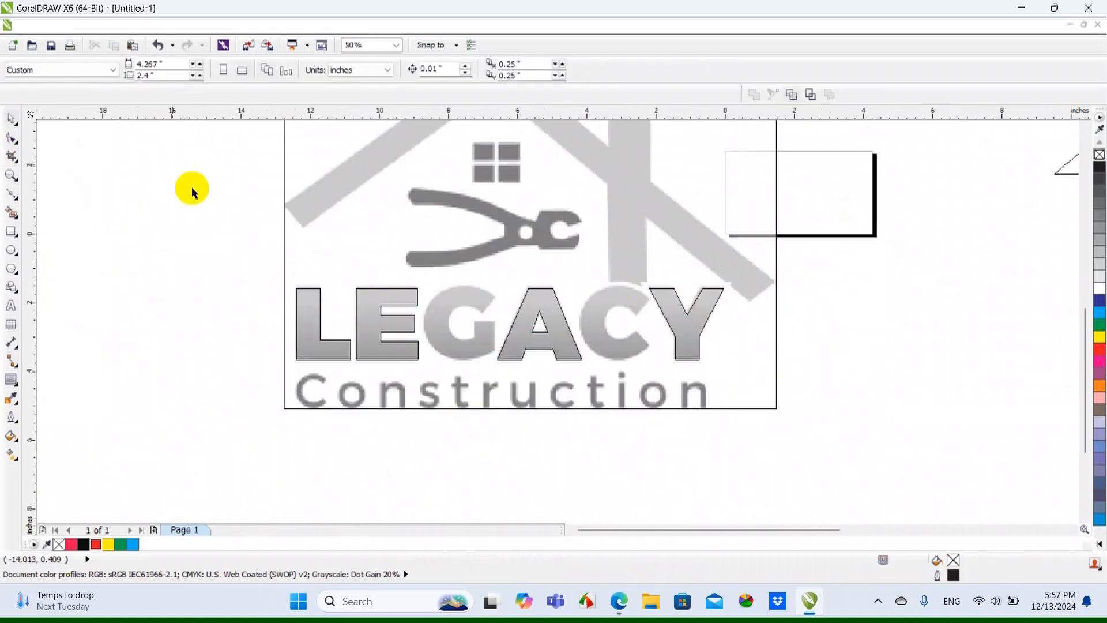
# Switch the display from the wireframe view to a full-colour view showing the LEGACY lettering
pyautogui.click(86, 26)
pyautogui.click(143, 103)
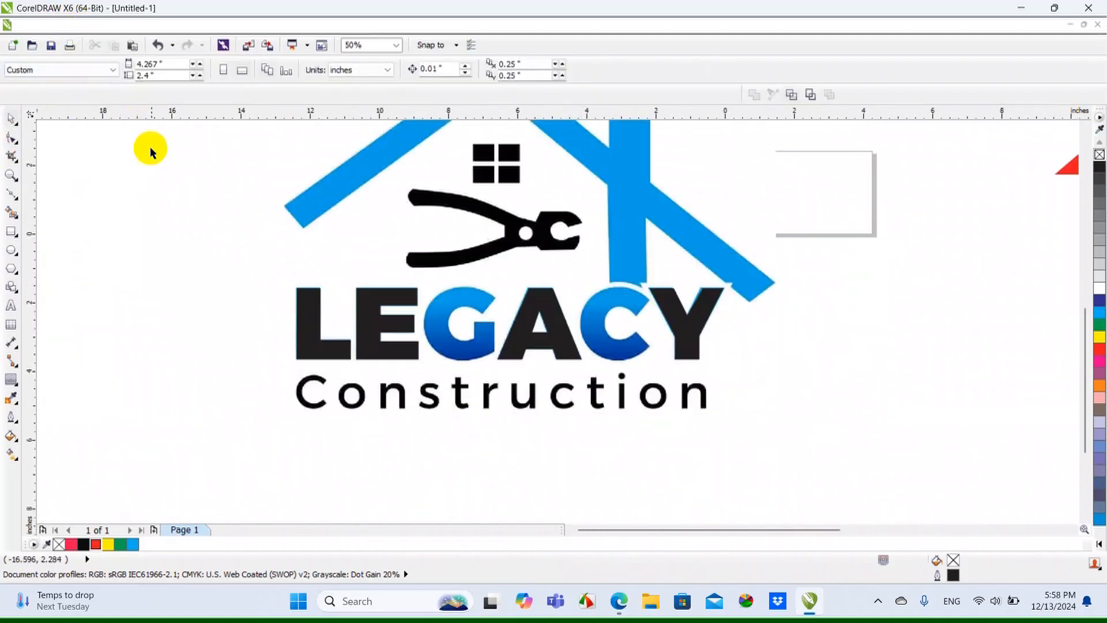
pyautogui.scroll(1, 482, 367)
pyautogui.scroll(1, 514, 300)
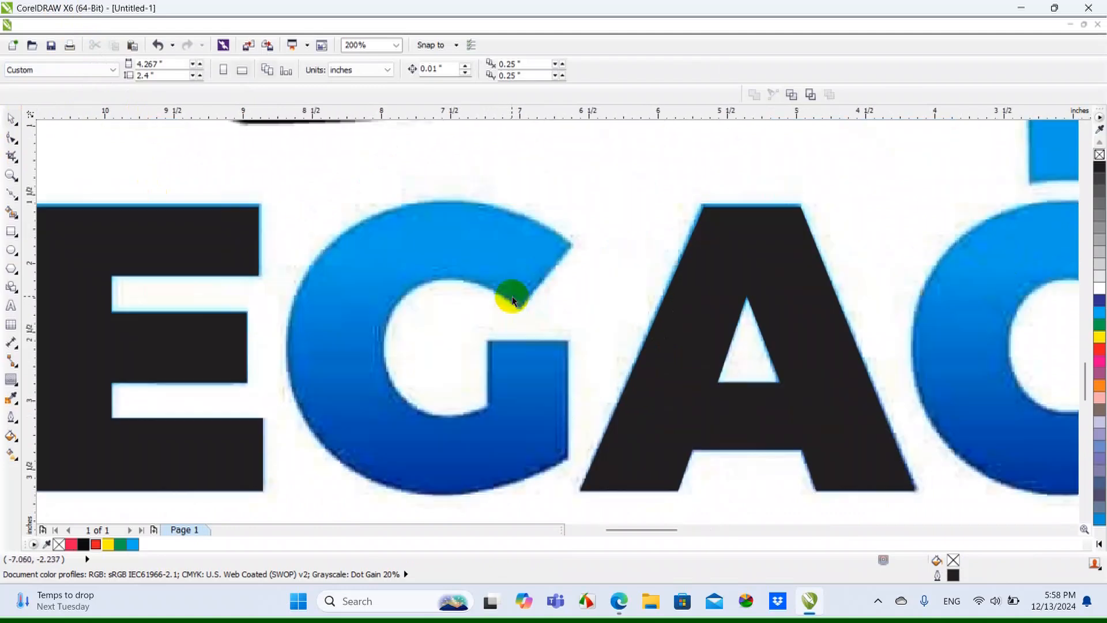
pyautogui.scroll(-1, 519, 263)
# Start a straight-segment Bezier outline of the G from its upper arm's inner tip, through the outer tip, to the top of the arc
pyautogui.click(7, 234)
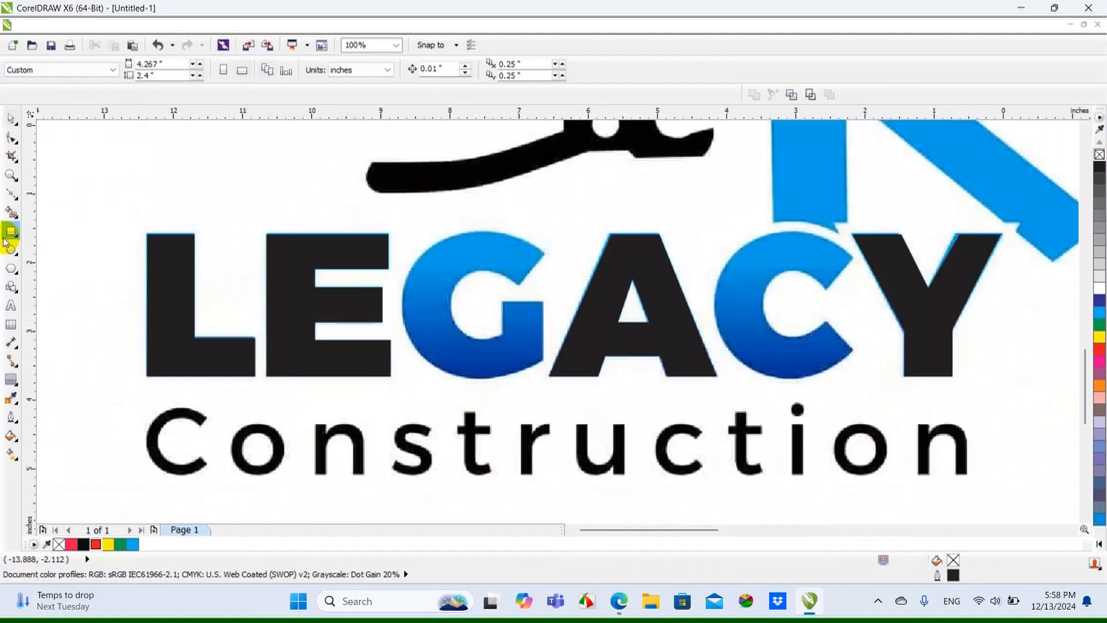
pyautogui.click(13, 198)
pyautogui.scroll(2, 502, 287)
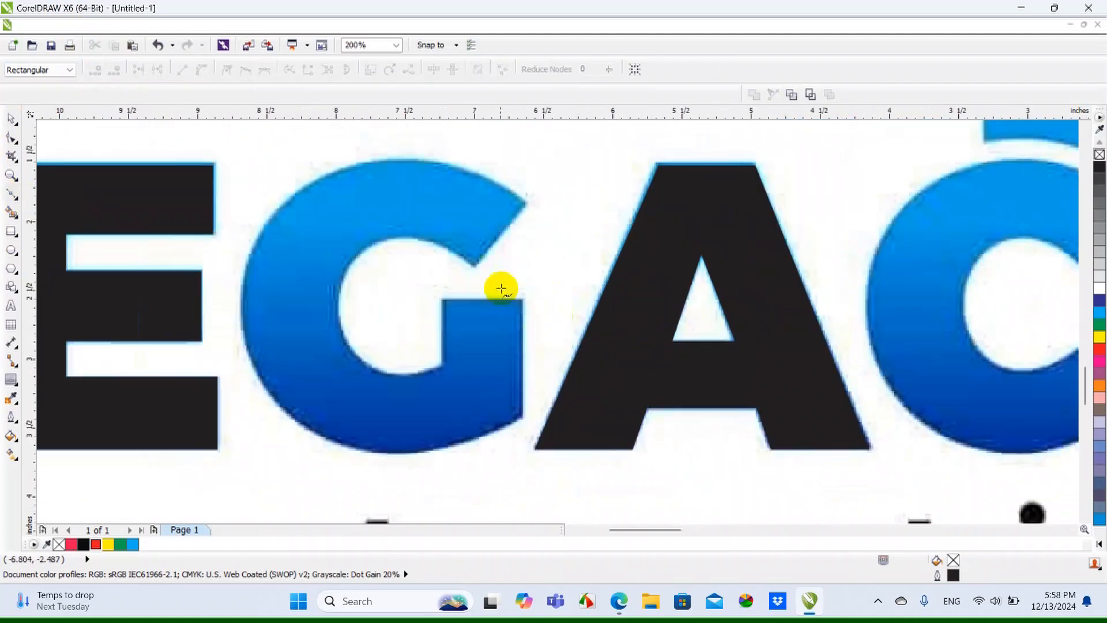
pyautogui.scroll(-1, 489, 271)
pyautogui.scroll(1, 469, 280)
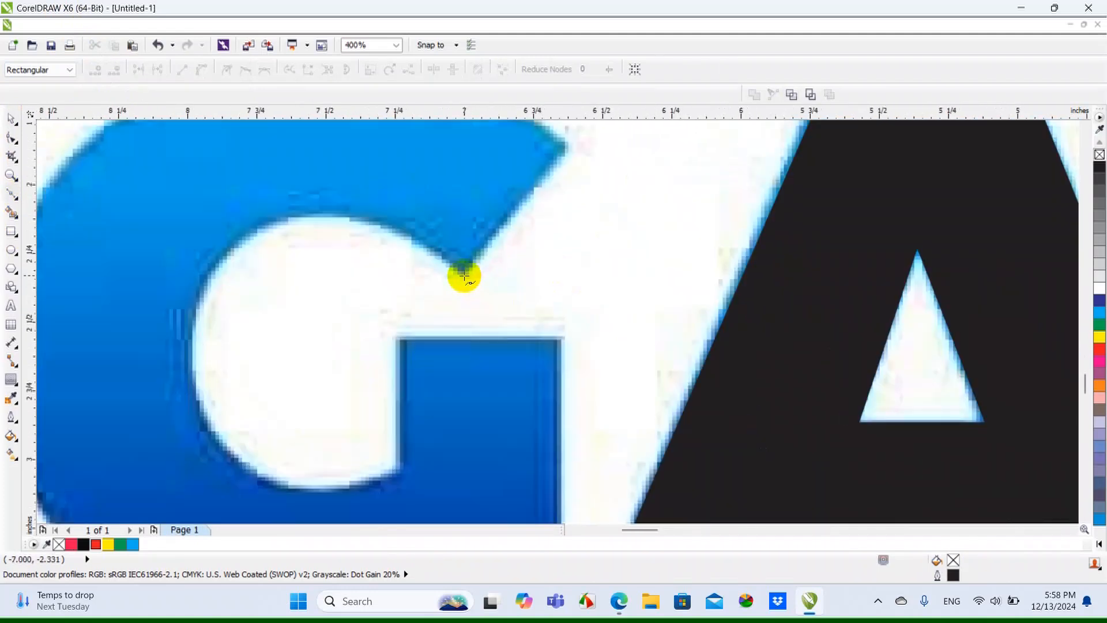
pyautogui.scroll(-1, 464, 274)
pyautogui.scroll(1, 502, 235)
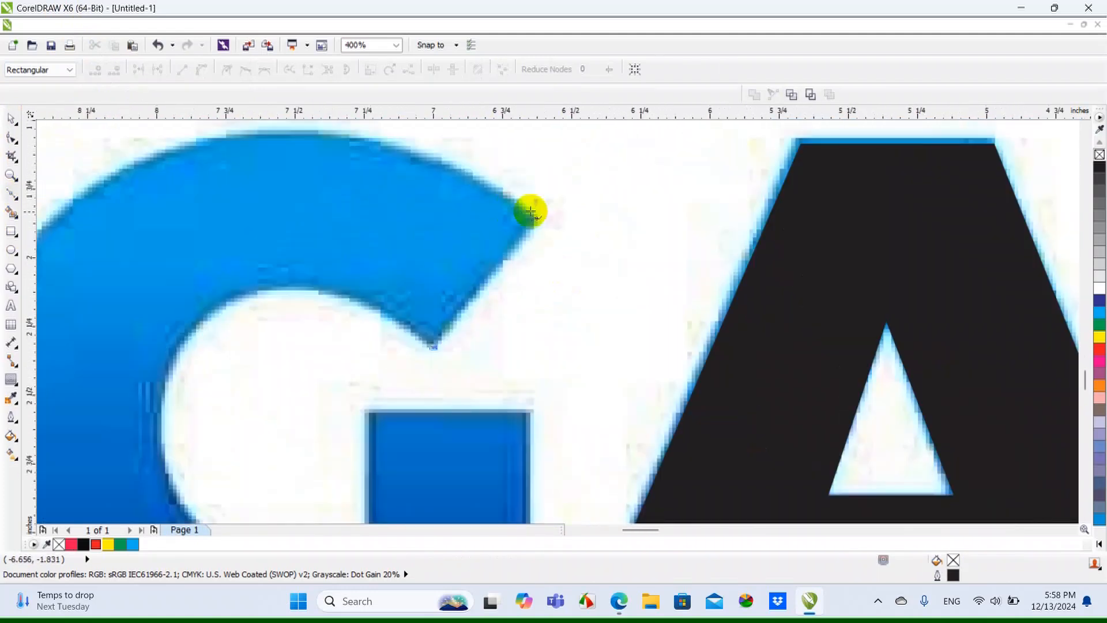
pyautogui.click(537, 220)
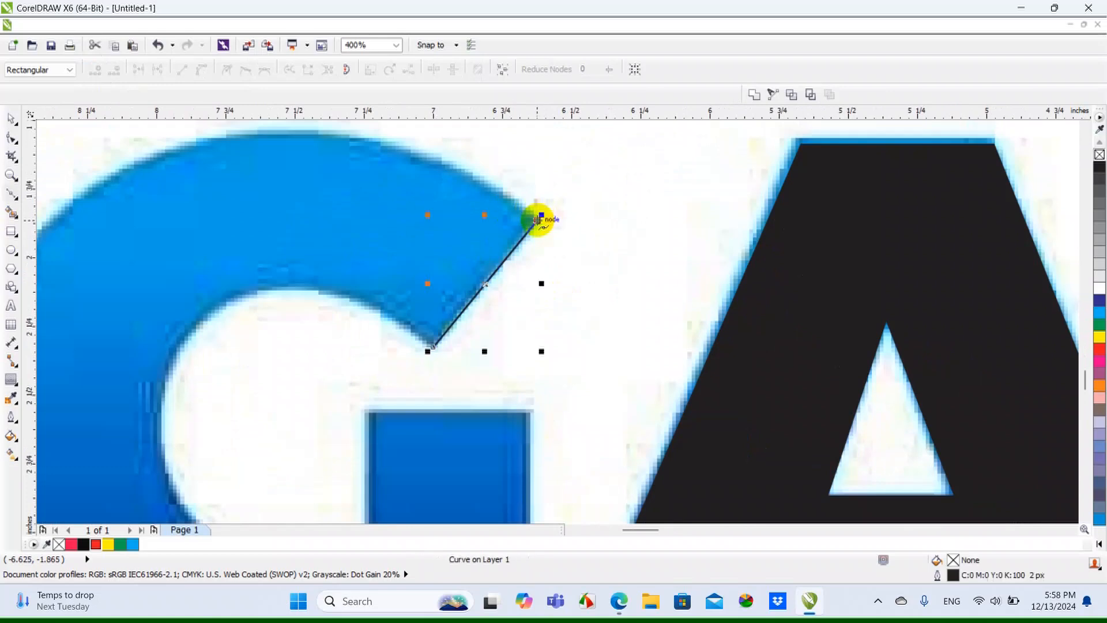
pyautogui.scroll(-1, 477, 195)
pyautogui.scroll(1, 470, 195)
pyautogui.click(396, 180)
# Continue the G outline with straight segments down the outer left side and along the bottom to the lower-right corner
pyautogui.scroll(-1, 494, 188)
pyautogui.scroll(1, 297, 227)
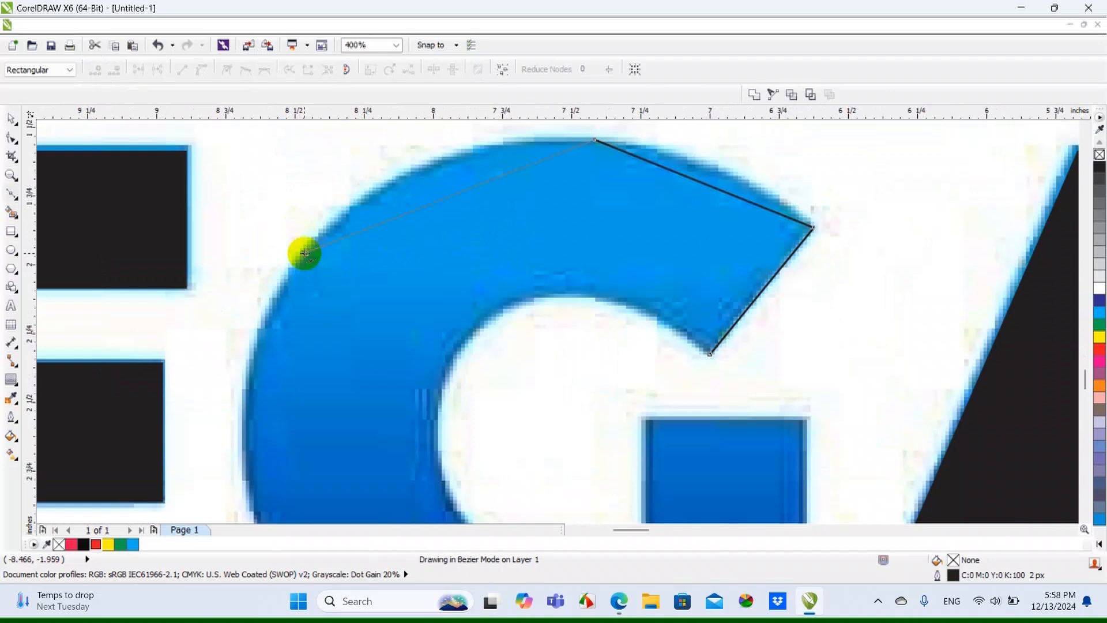
pyautogui.click(305, 253)
pyautogui.scroll(-1, 304, 252)
pyautogui.scroll(1, 326, 350)
pyautogui.click(350, 348)
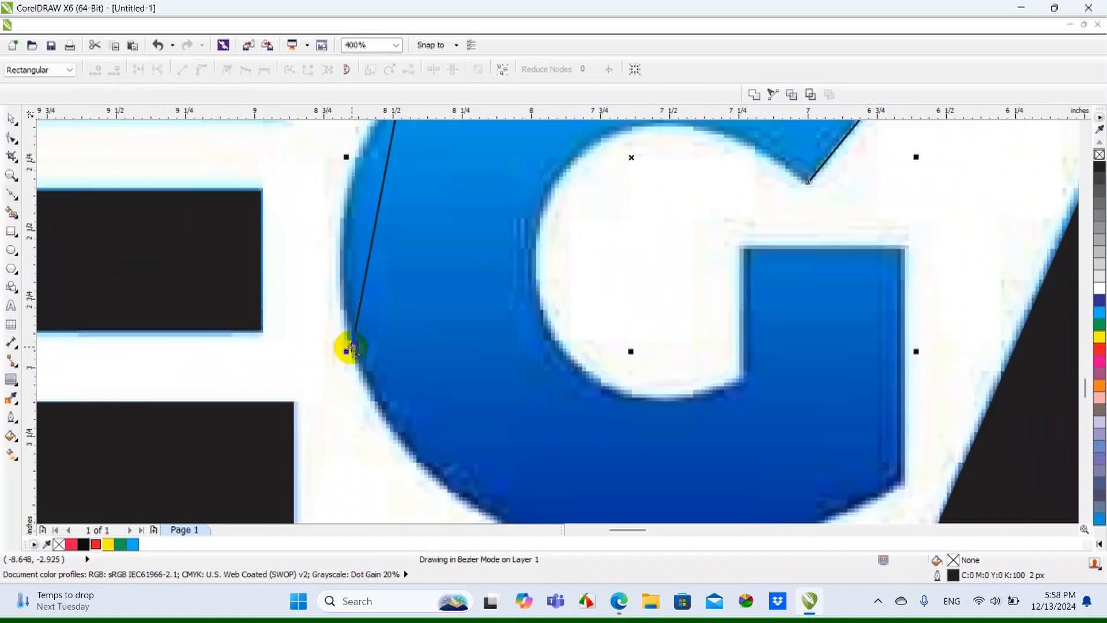
pyautogui.scroll(-1, 390, 370)
pyautogui.scroll(1, 457, 427)
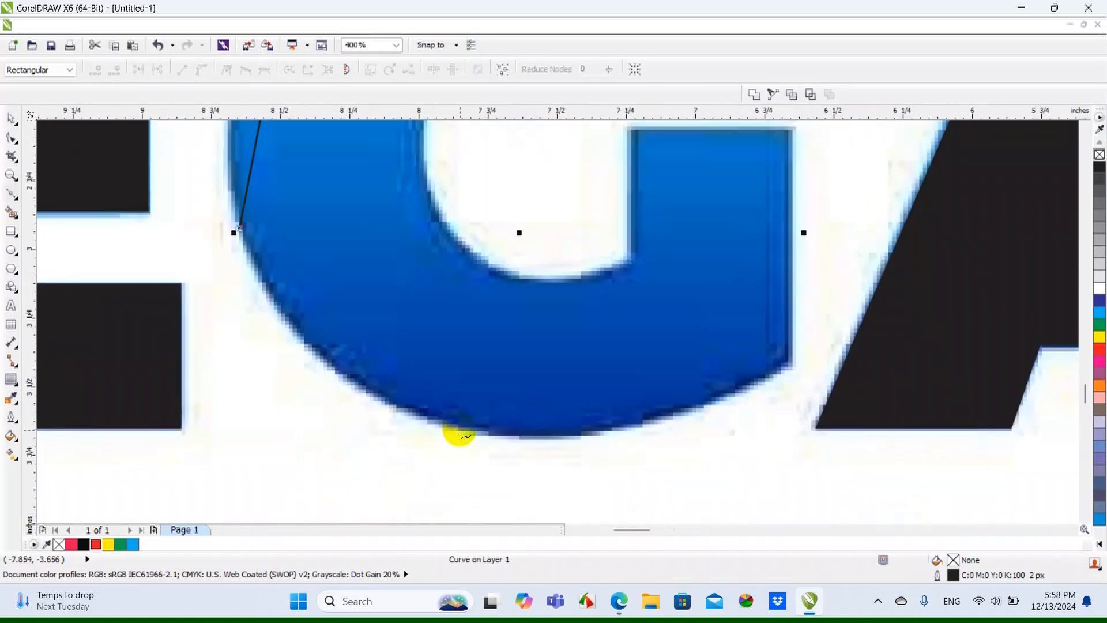
pyautogui.click(459, 430)
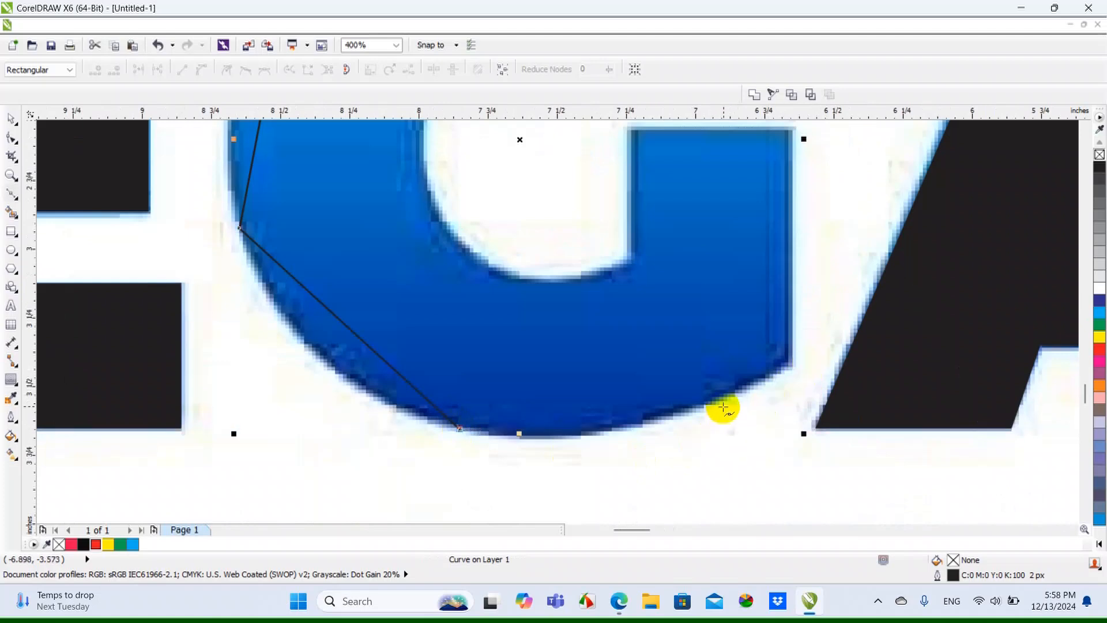
pyautogui.scroll(1, 784, 370)
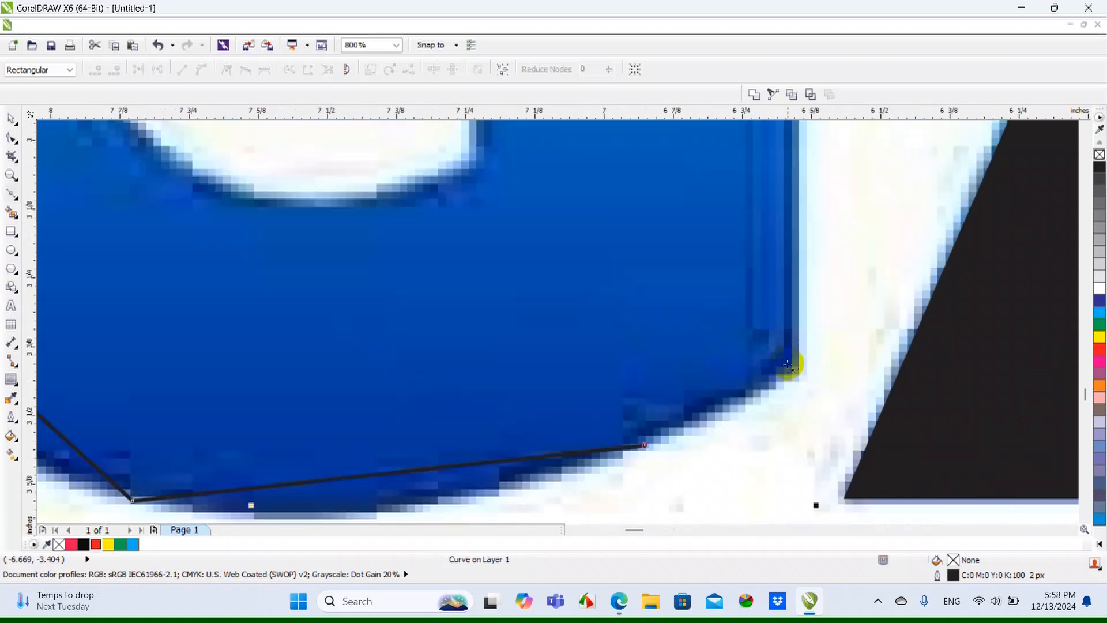
pyautogui.scroll(-2, 798, 369)
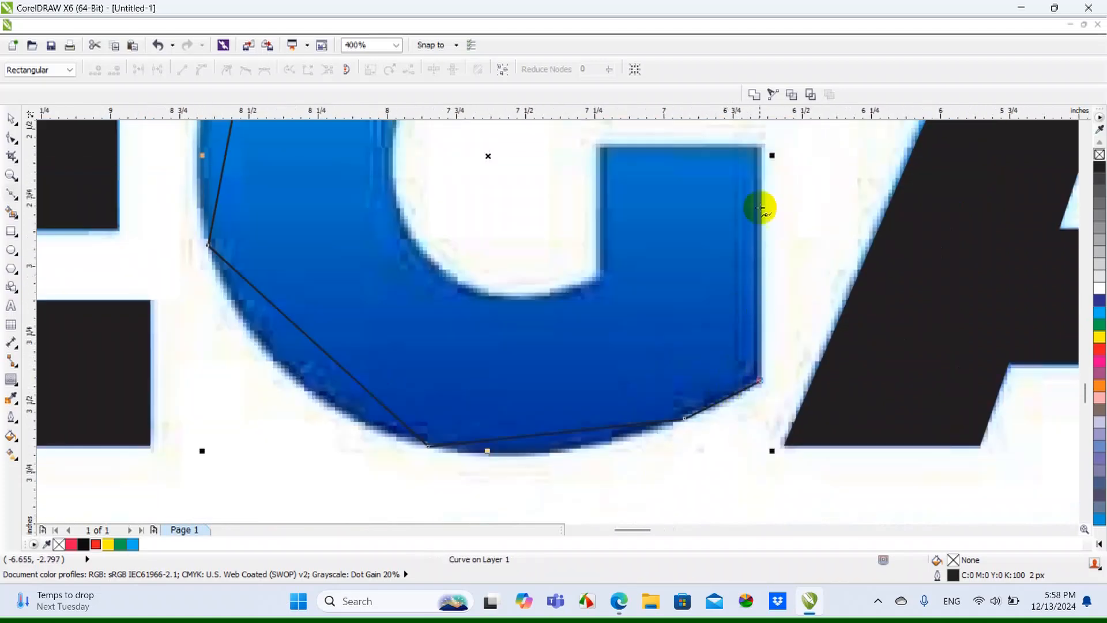
# Trace the G's crossbar block up its right edge, across its top and down its inner edge to the counter
pyautogui.scroll(1, 757, 134)
pyautogui.scroll(-1, 761, 157)
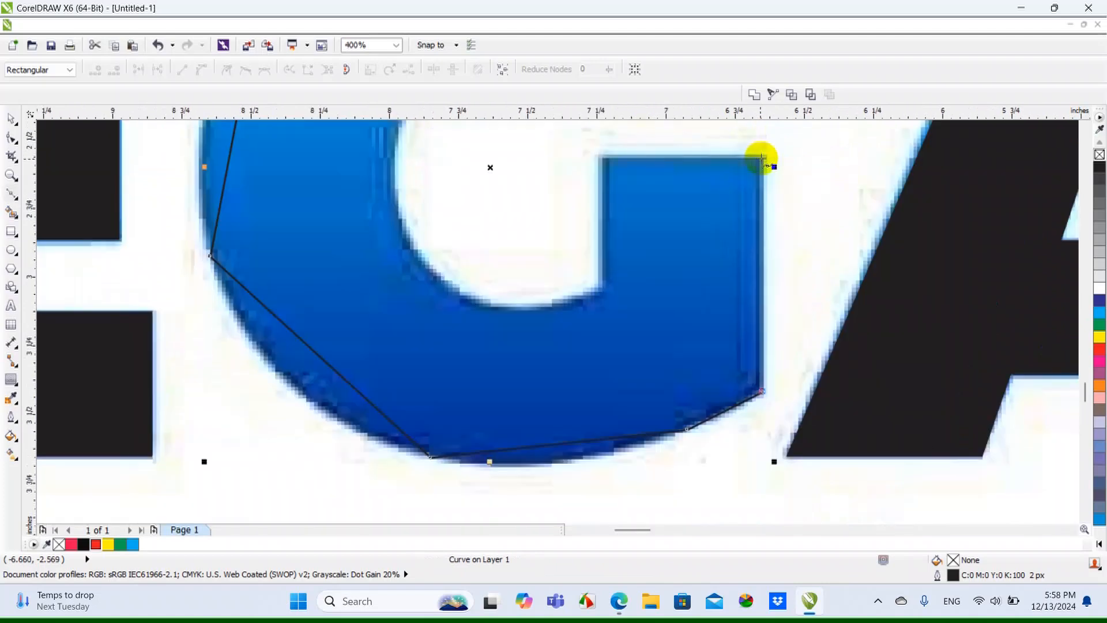
pyautogui.click(761, 155)
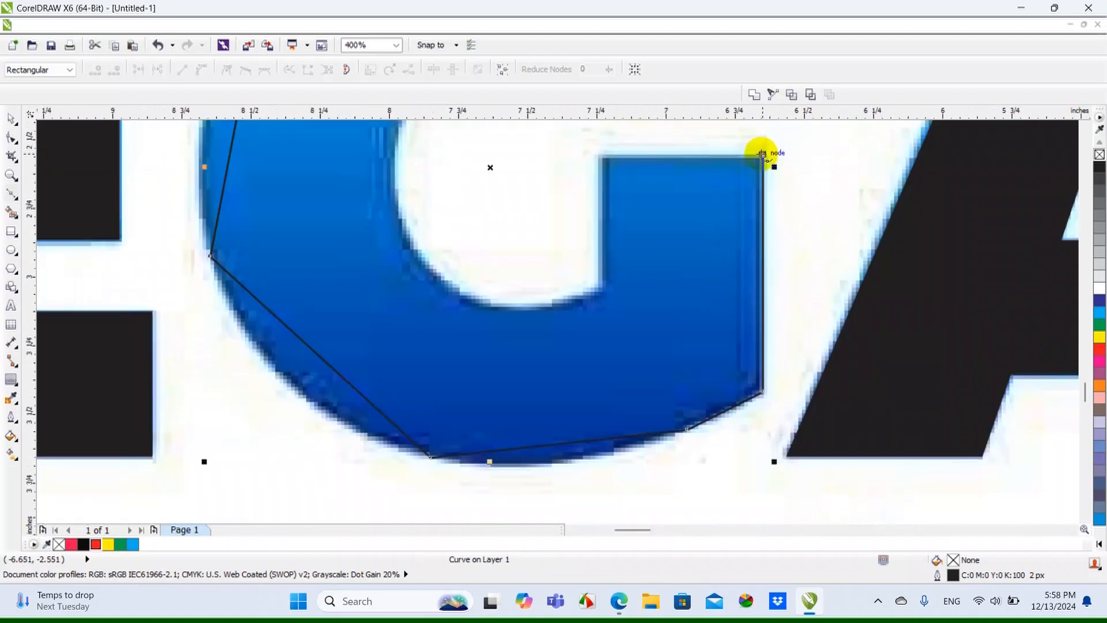
pyautogui.click(601, 155)
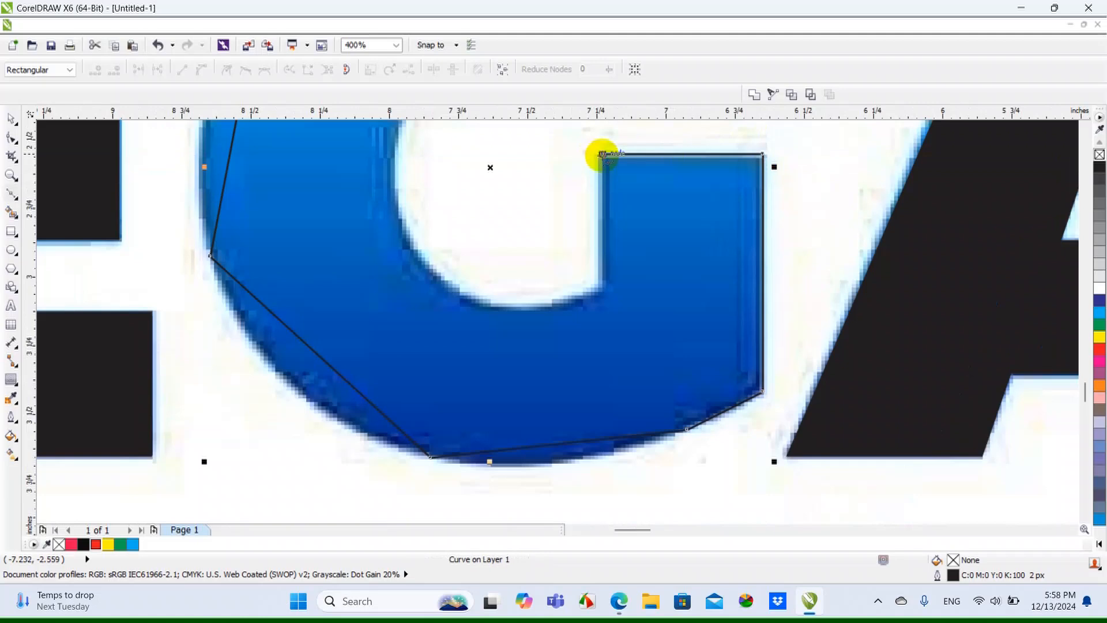
pyautogui.scroll(1, 595, 288)
pyautogui.click(614, 277)
pyautogui.scroll(-1, 612, 278)
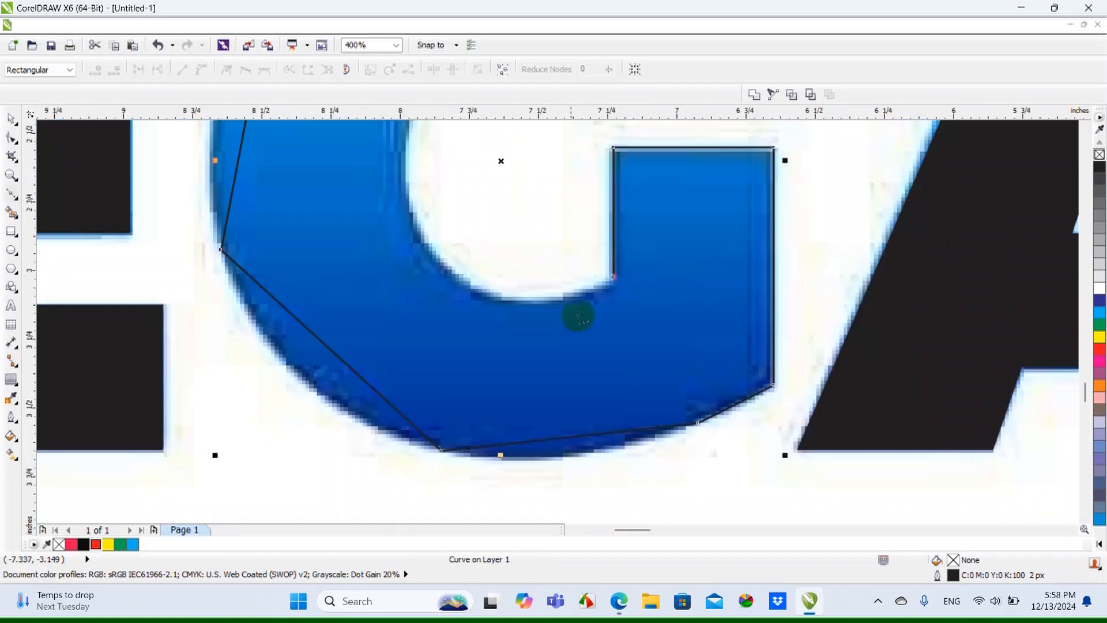
# Trace the G's inner counter with straight segments and close the outline at its starting node
pyautogui.click(502, 300)
pyautogui.scroll(-1, 458, 288)
pyautogui.click(432, 237)
pyautogui.scroll(1, 445, 163)
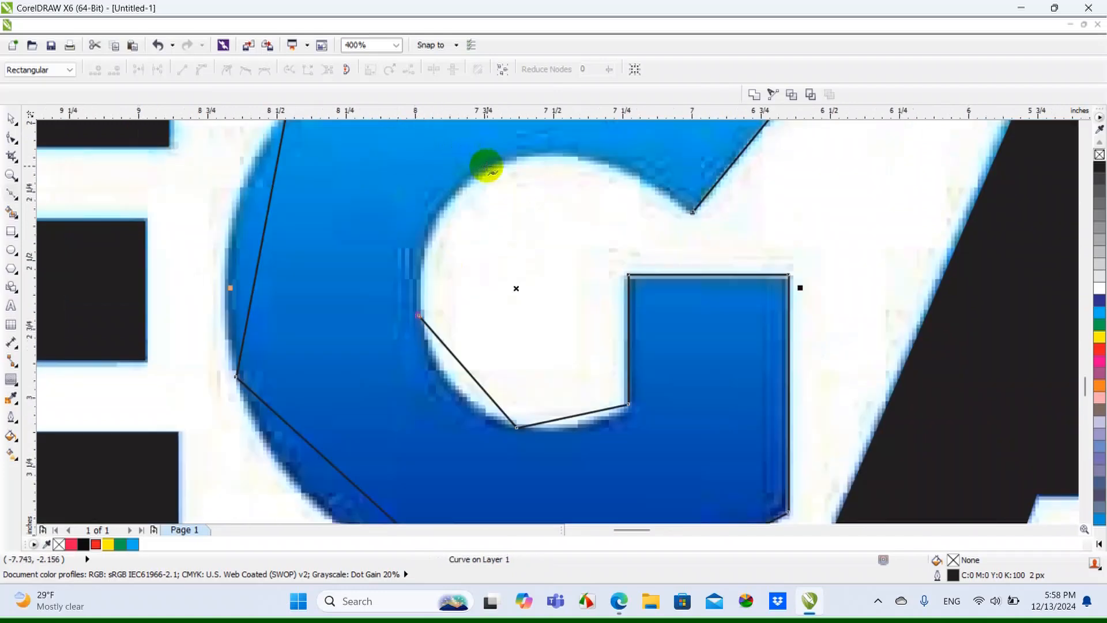
pyautogui.scroll(1, 663, 165)
pyautogui.click(631, 196)
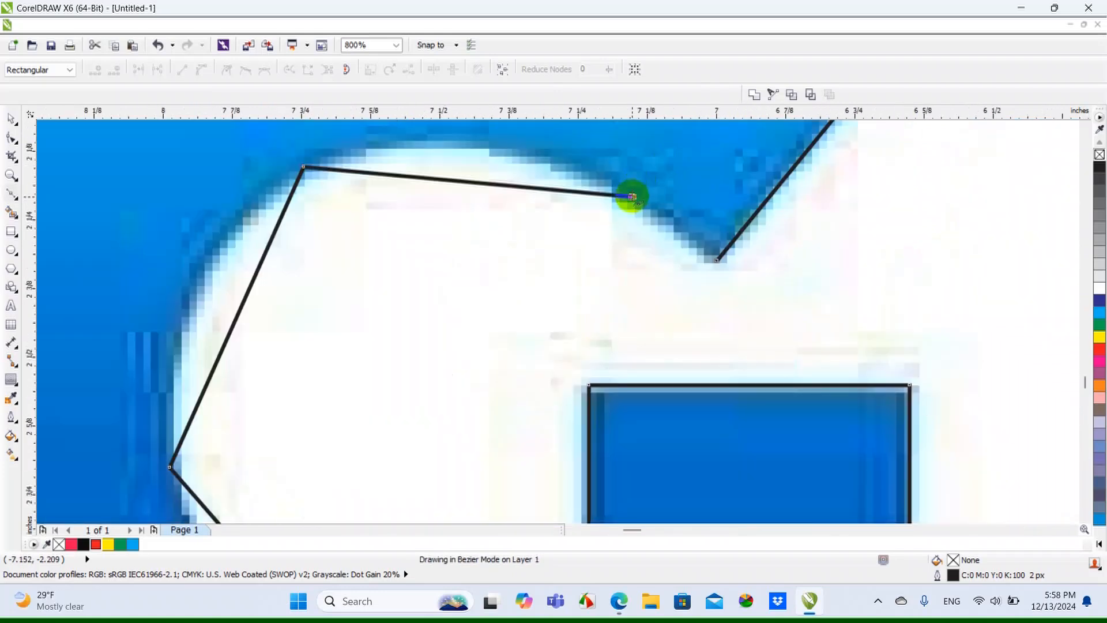
pyautogui.click(718, 261)
pyautogui.scroll(-2, 718, 261)
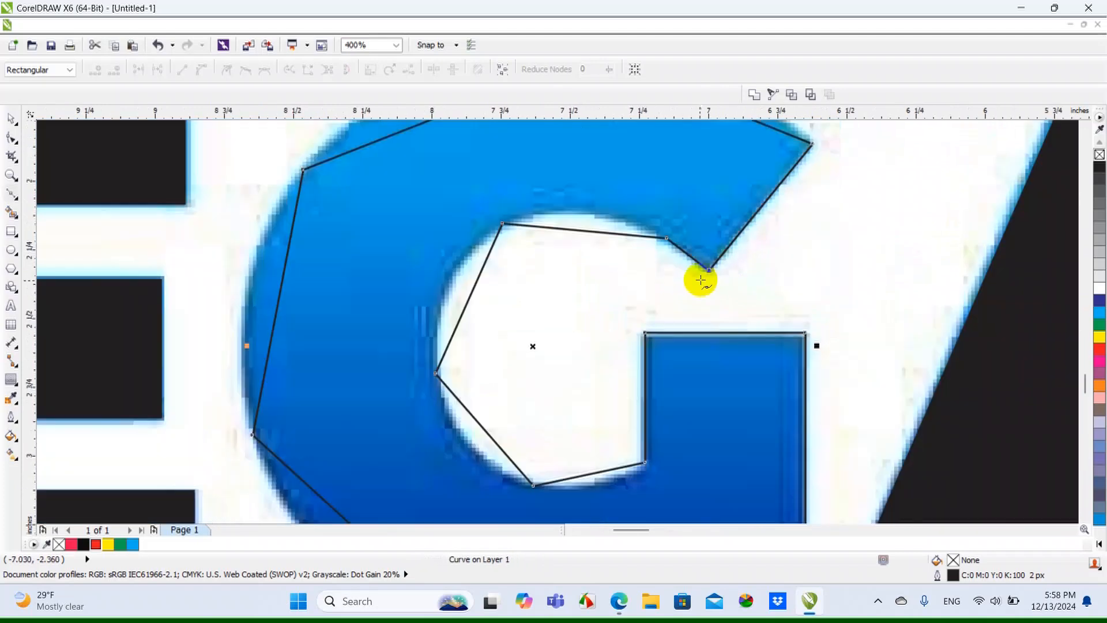
# Select all nodes of the G outline and convert its straight segments to curves
pyautogui.click(7, 116)
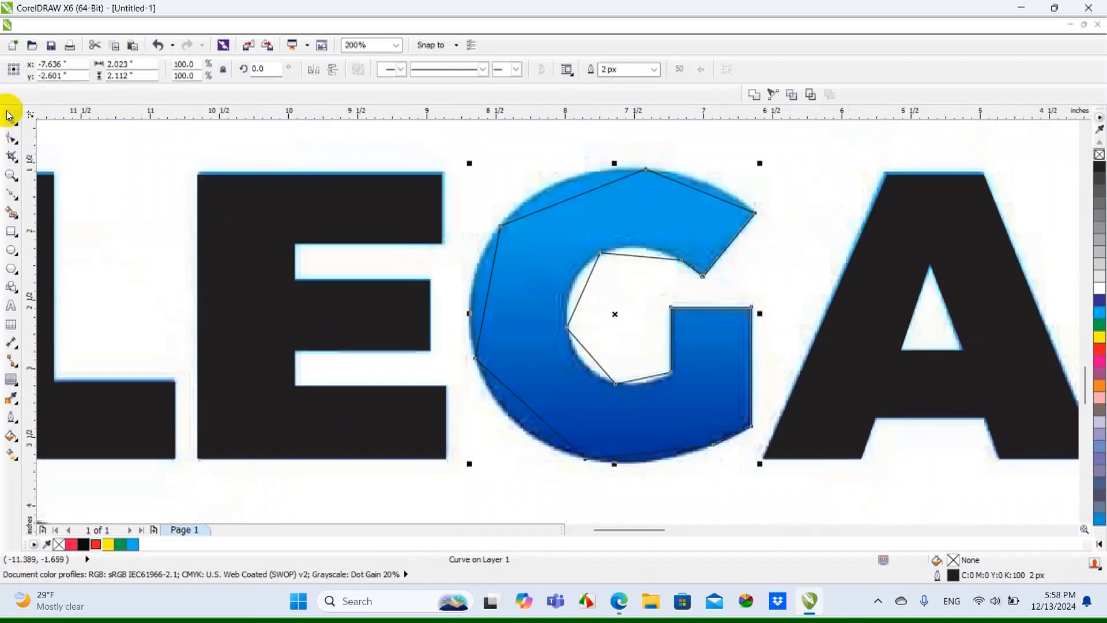
pyautogui.click(13, 141)
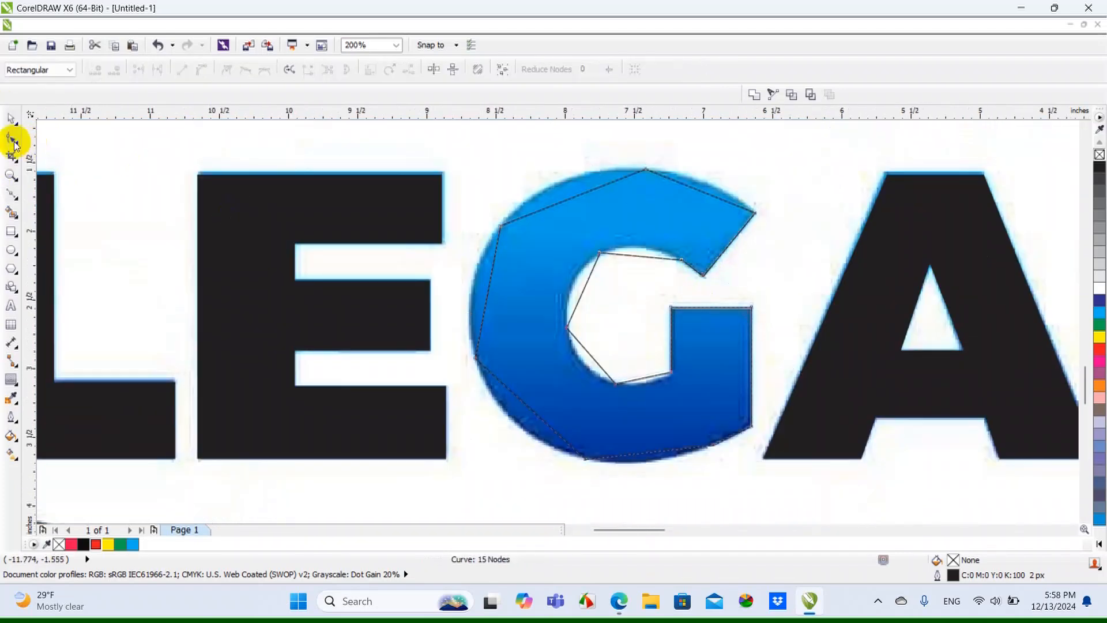
pyautogui.click(499, 69)
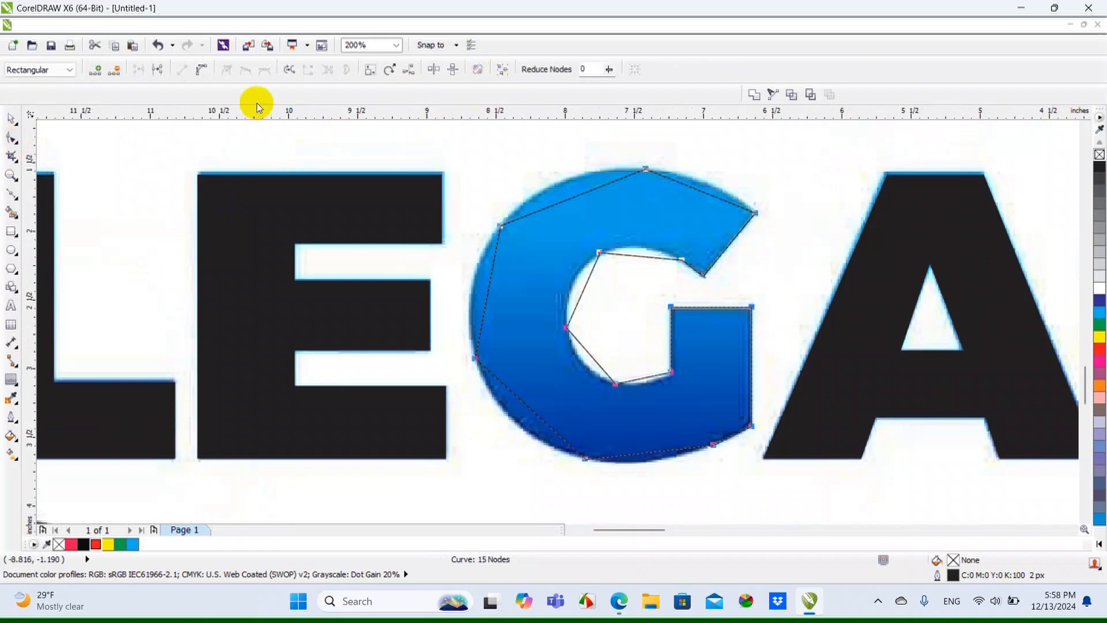
pyautogui.click(205, 75)
# Bend the G's upper-left and upper-right outer segments outward to follow the top of the bitmap
pyautogui.scroll(1, 605, 177)
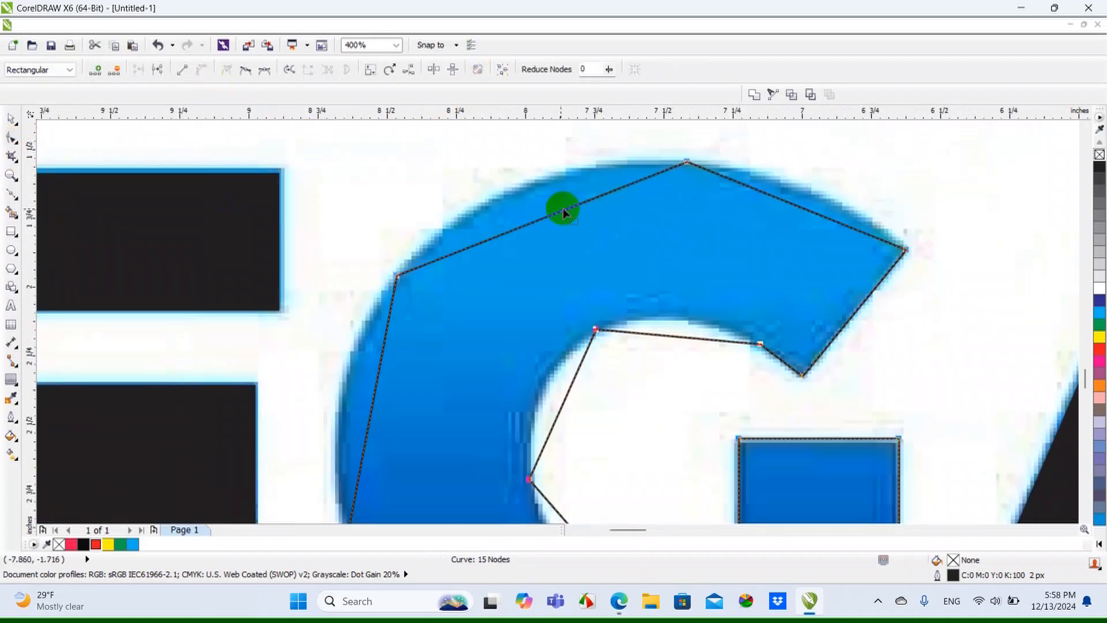
pyautogui.moveTo(558, 209); pyautogui.dragTo(524, 184)
pyautogui.scroll(-1, 525, 184)
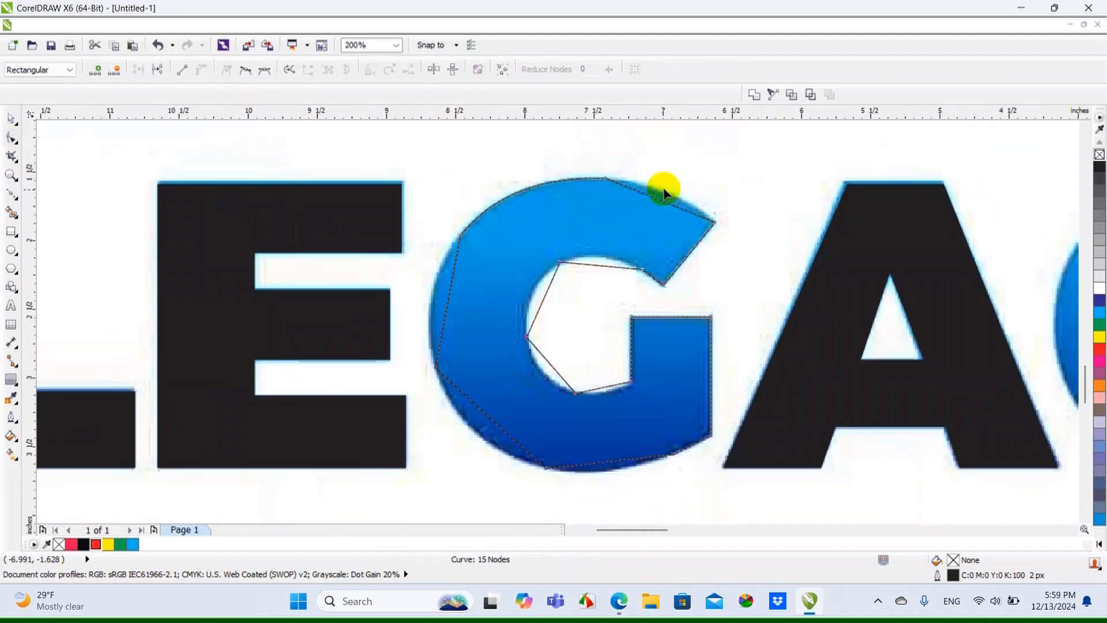
pyautogui.scroll(1, 668, 190)
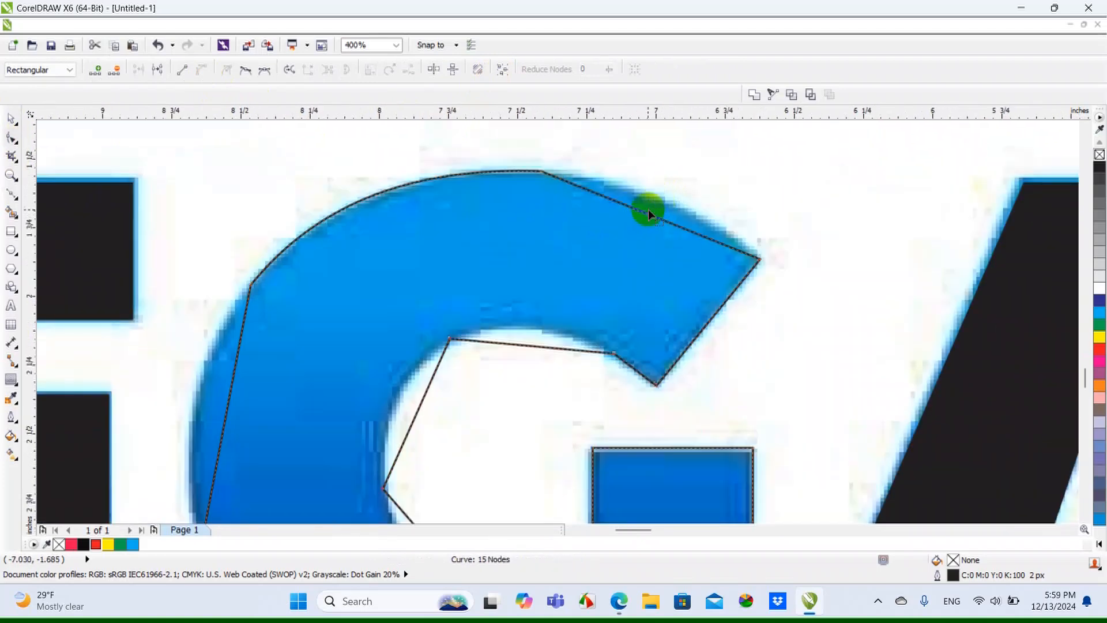
pyautogui.moveTo(648, 213); pyautogui.dragTo(652, 198)
pyautogui.scroll(-1, 651, 198)
# Bend the segment along the top of the G's counter and the outer left segment to match the bitmap
pyautogui.scroll(1, 594, 254)
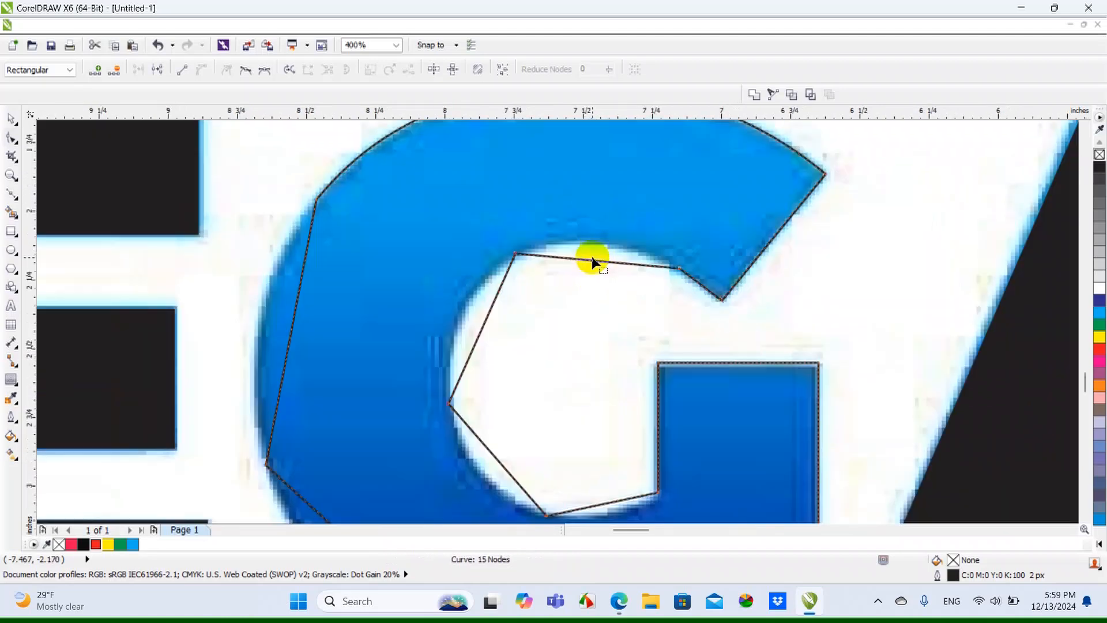
pyautogui.moveTo(592, 261); pyautogui.dragTo(589, 244)
pyautogui.scroll(-1, 589, 245)
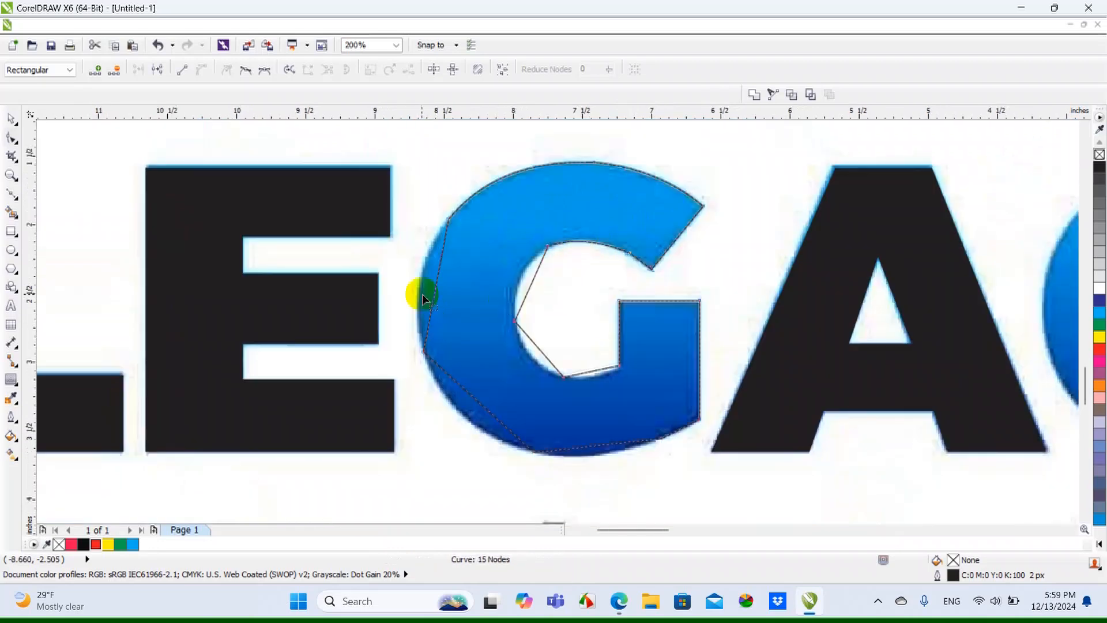
pyautogui.scroll(1, 421, 294)
pyautogui.moveTo(451, 282); pyautogui.dragTo(425, 264)
pyautogui.scroll(-1, 425, 264)
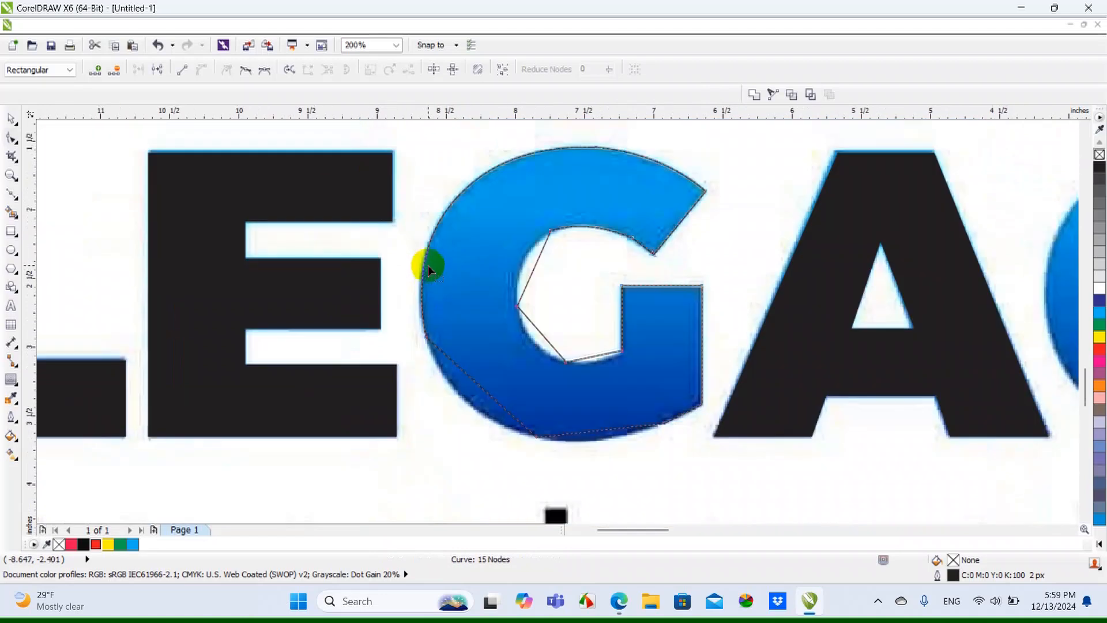
# Bend the segments along the left side and bottom of the G's counter to follow the bitmap's inner edge
pyautogui.scroll(1, 526, 271)
pyautogui.moveTo(538, 272); pyautogui.dragTo(516, 262)
pyautogui.scroll(-2, 519, 289)
pyautogui.scroll(2, 538, 337)
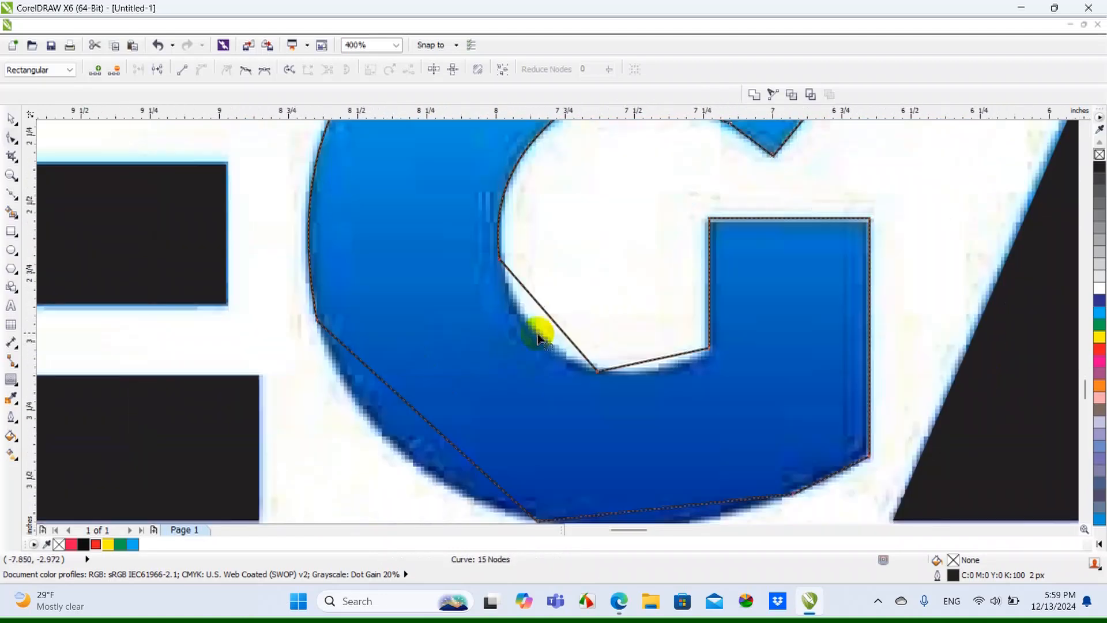
pyautogui.moveTo(551, 321); pyautogui.dragTo(537, 333)
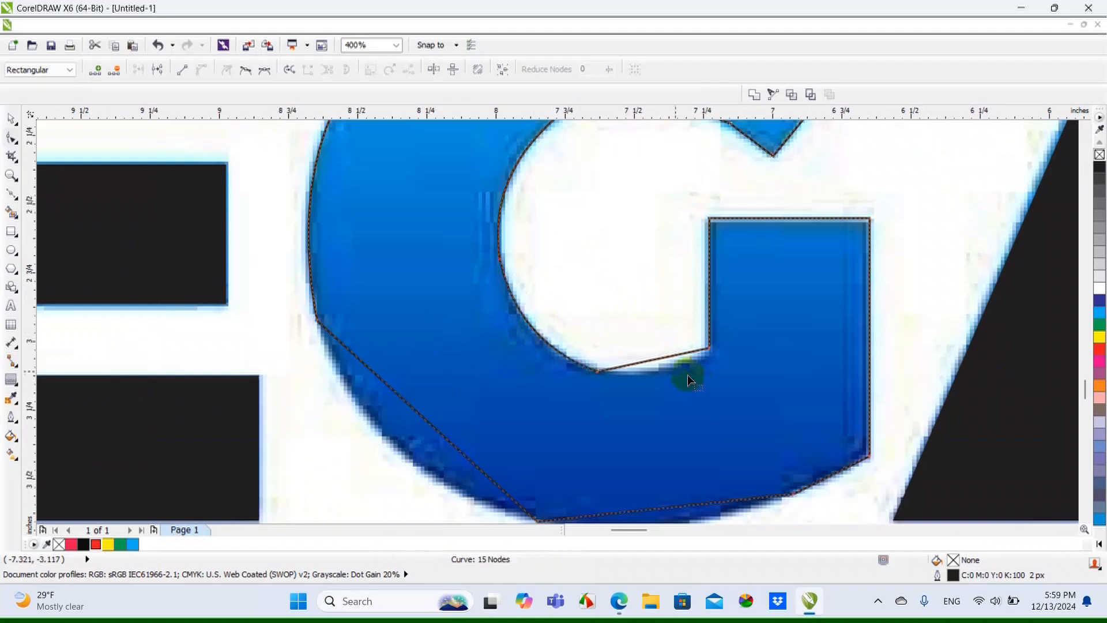
pyautogui.moveTo(656, 365); pyautogui.dragTo(650, 372)
pyautogui.scroll(-2, 615, 346)
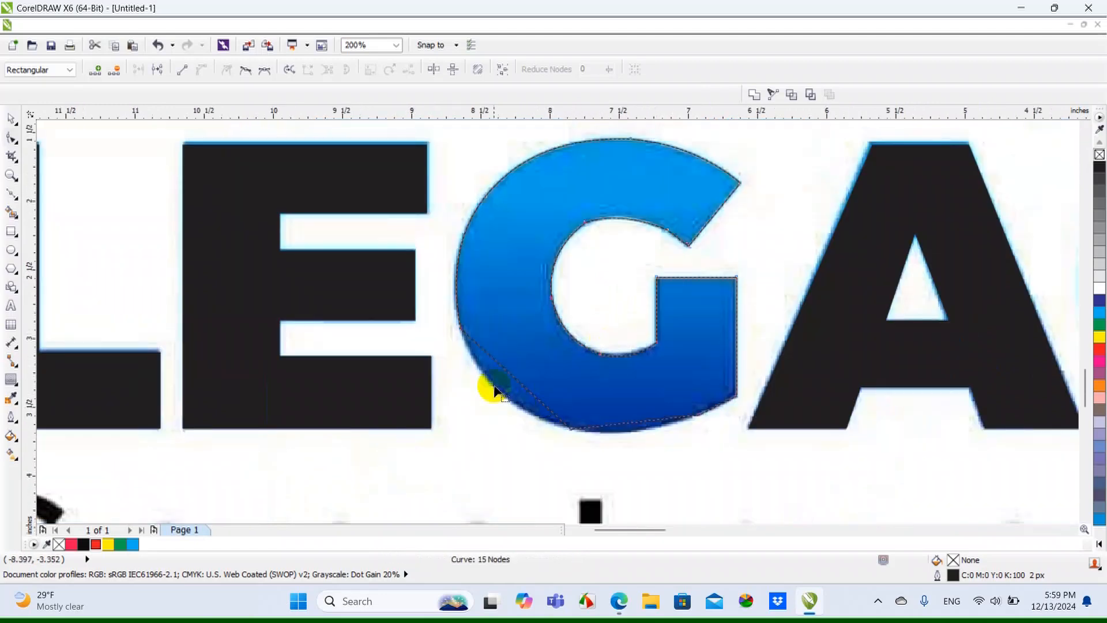
# Bend the G's lower-left and bottom outer segments outward to follow the bitmap's edge
pyautogui.scroll(2, 555, 376)
pyautogui.moveTo(550, 381); pyautogui.dragTo(518, 395)
pyautogui.scroll(-1, 518, 395)
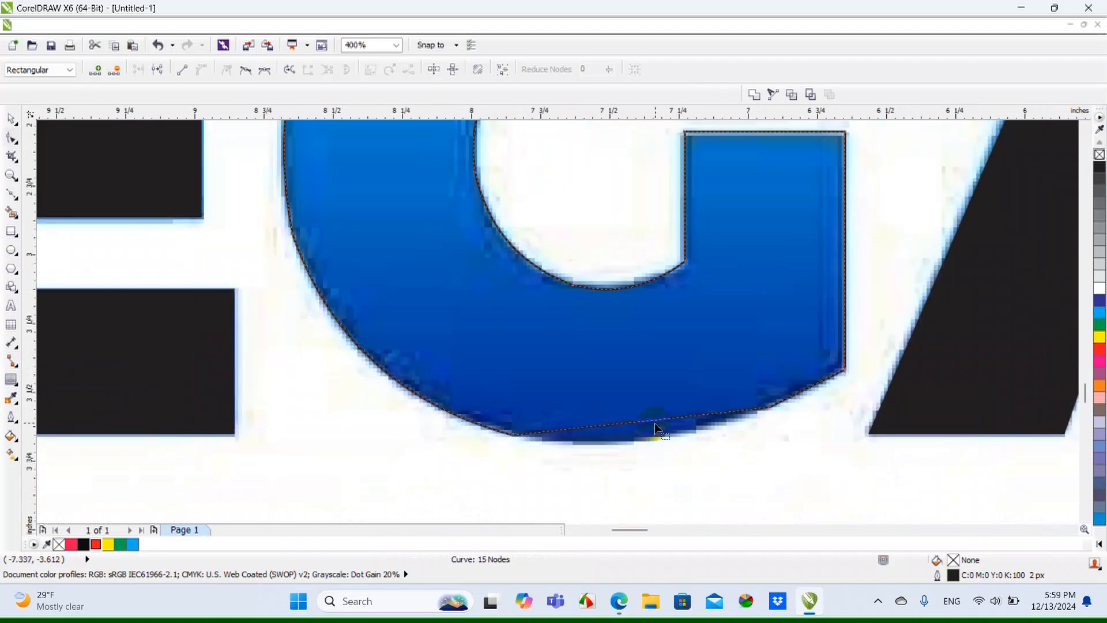
pyautogui.moveTo(655, 420); pyautogui.dragTo(654, 441)
pyautogui.scroll(1, 789, 408)
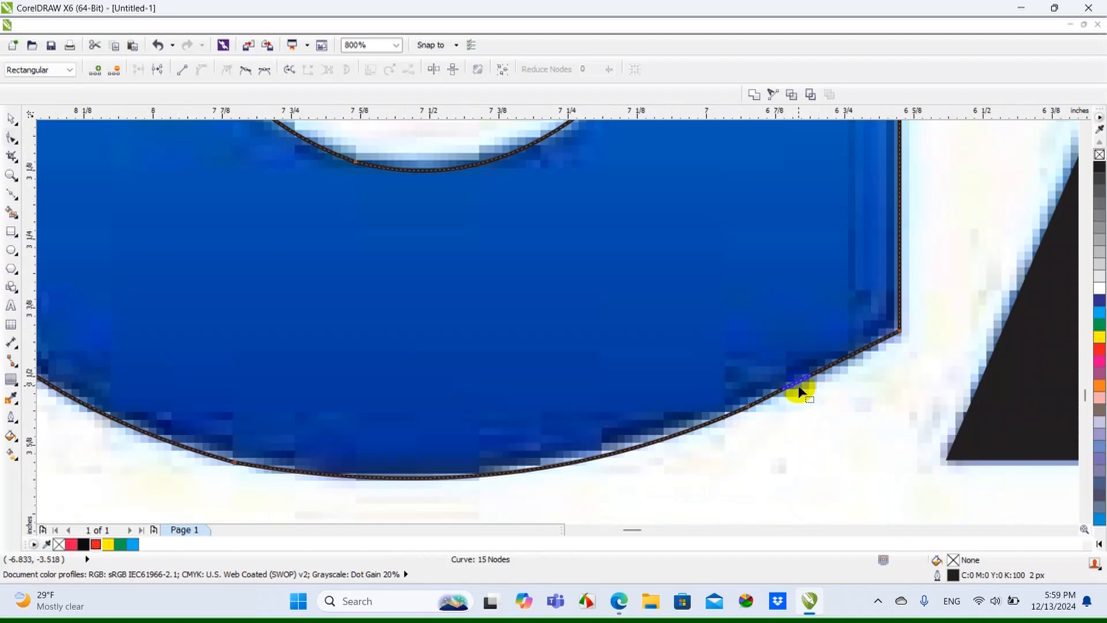
# Try to delete the node at the upper left of the G's counter
pyautogui.scroll(-1, 802, 389)
pyautogui.scroll(-1, 750, 400)
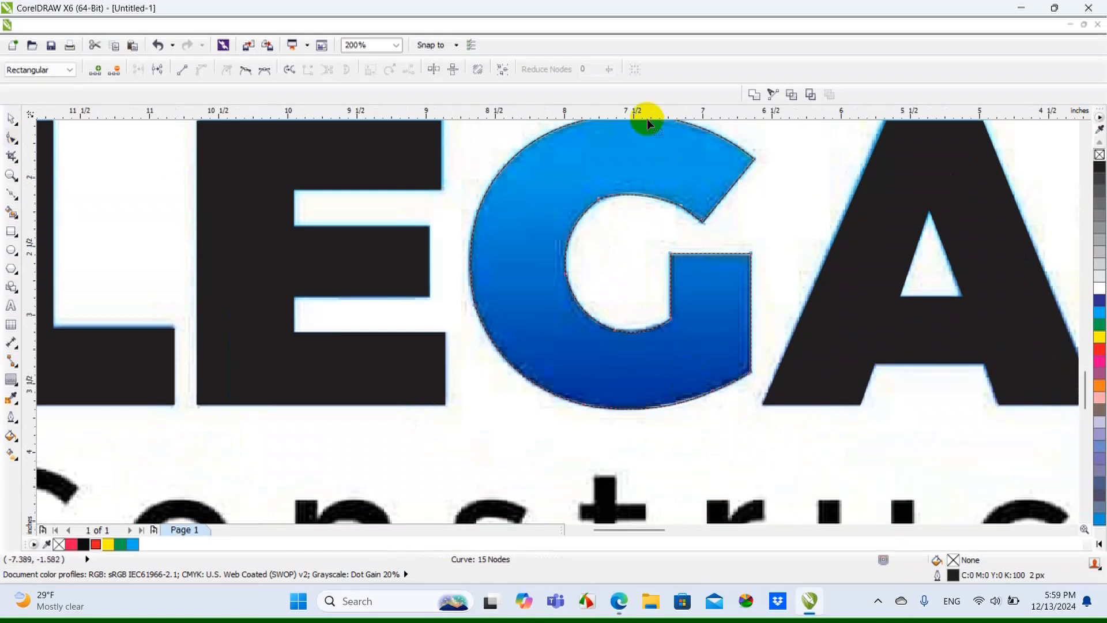
pyautogui.scroll(2, 620, 216)
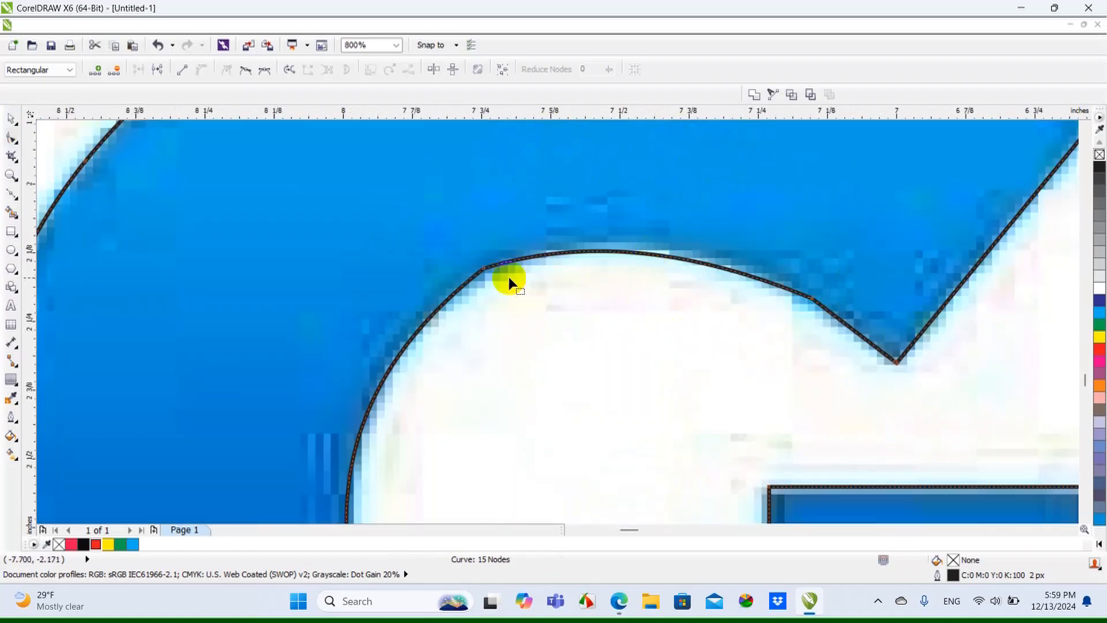
pyautogui.scroll(-2, 527, 275)
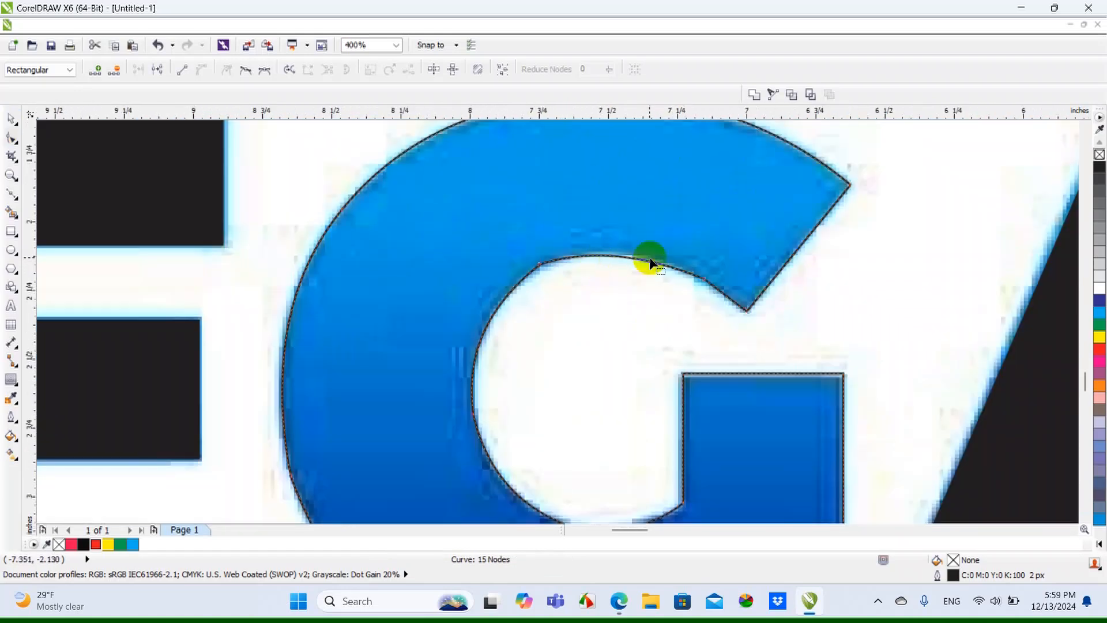
pyautogui.scroll(2, 647, 259)
pyautogui.scroll(-1, 520, 234)
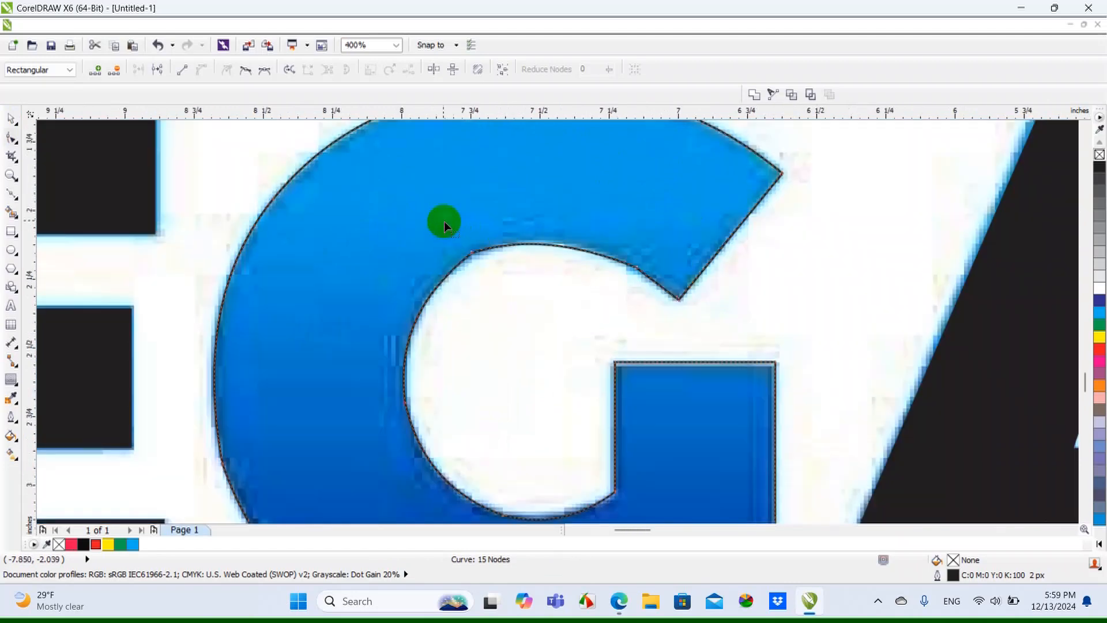
pyautogui.moveTo(485, 272); pyautogui.dragTo(486, 270)
pyautogui.press('Delete')
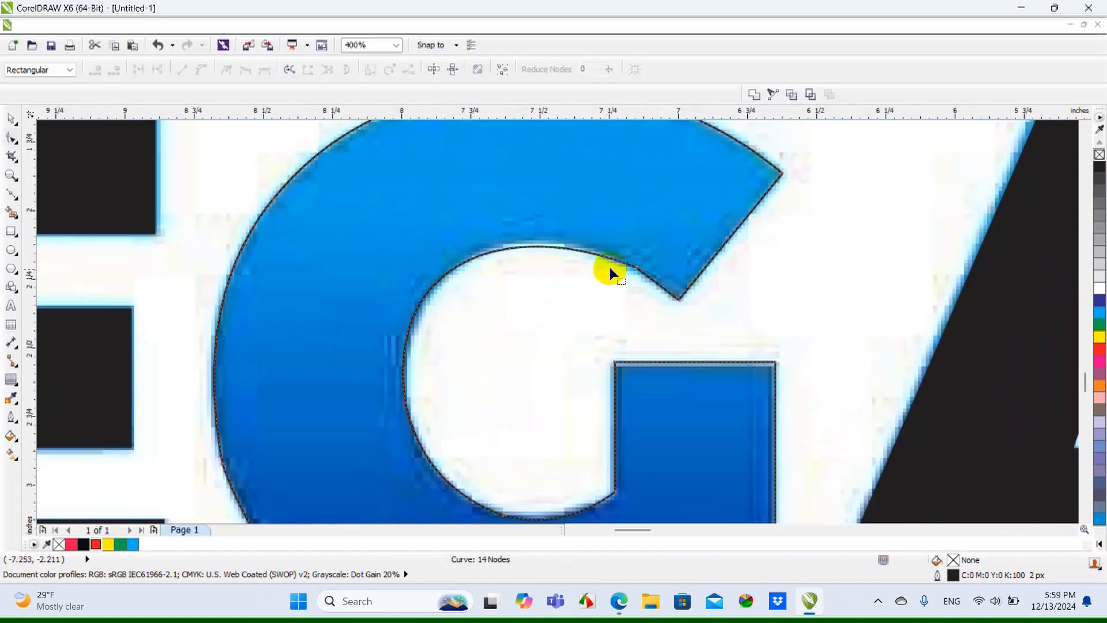
pyautogui.click(159, 47)
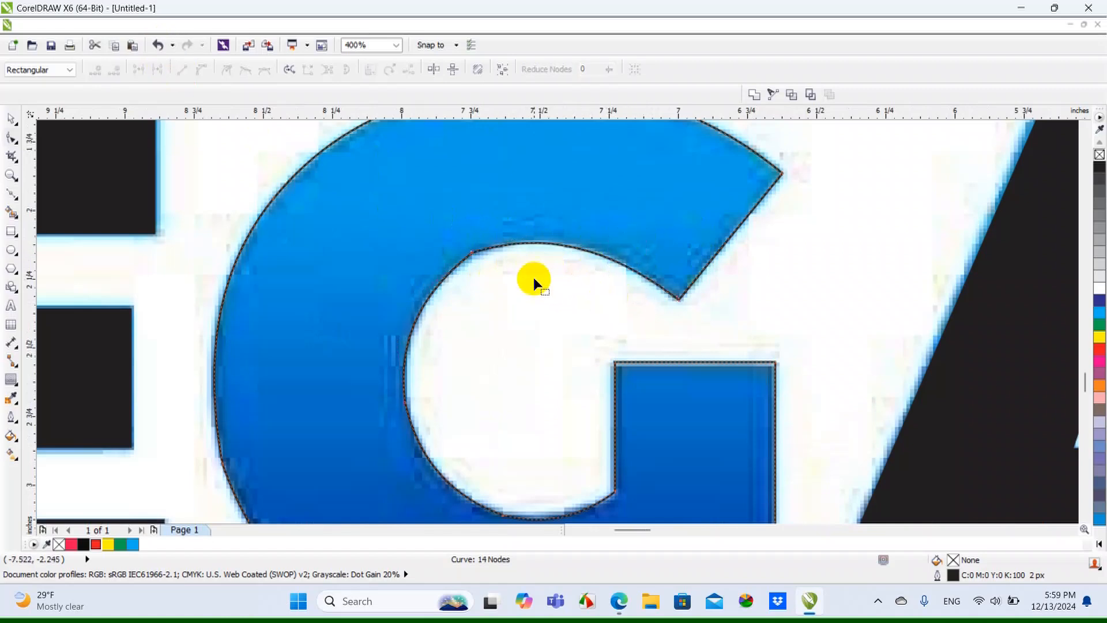
# Remove the upper-left node of the G's counter and bend the top segment to follow the bitmap edge
pyautogui.moveTo(462, 240); pyautogui.dragTo(494, 262)
pyautogui.press('Delete')
pyautogui.scroll(1, 490, 258)
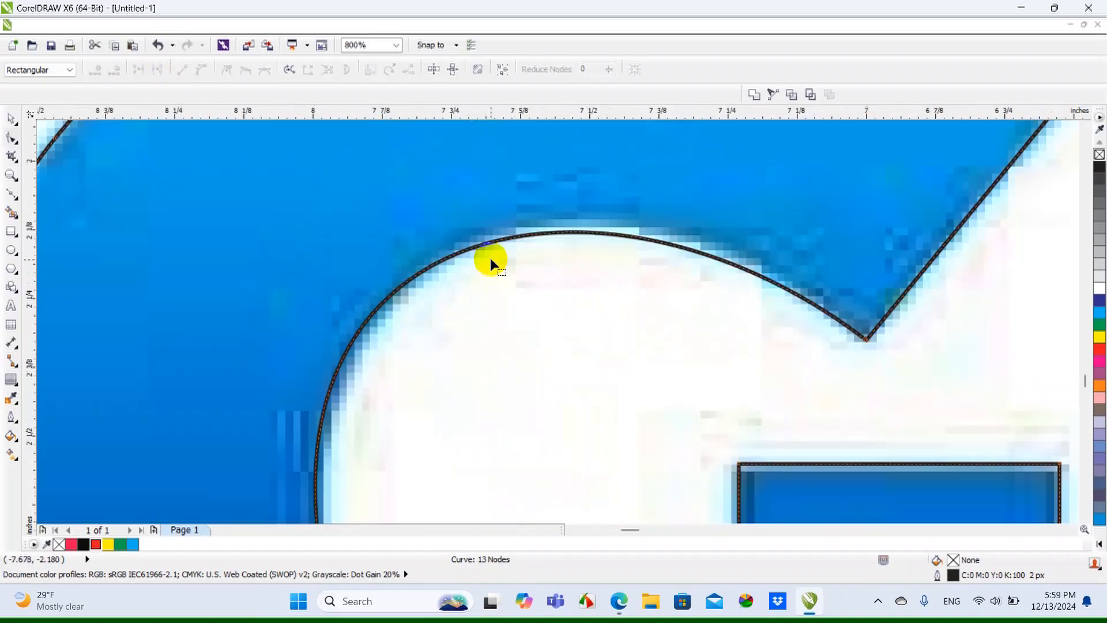
pyautogui.moveTo(501, 240); pyautogui.dragTo(512, 231)
# Delete the surplus nodes on the left side of the G's counter and along its outer edge
pyautogui.scroll(-1, 535, 221)
pyautogui.scroll(-2, 535, 348)
pyautogui.scroll(2, 536, 352)
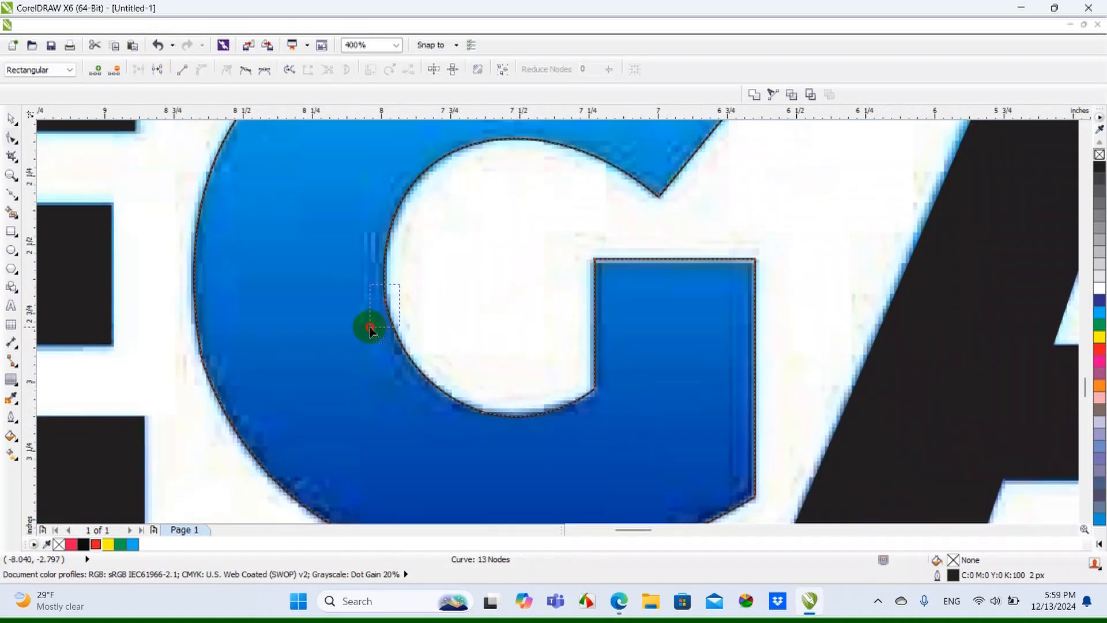
pyautogui.press('Delete')
pyautogui.scroll(-1, 493, 324)
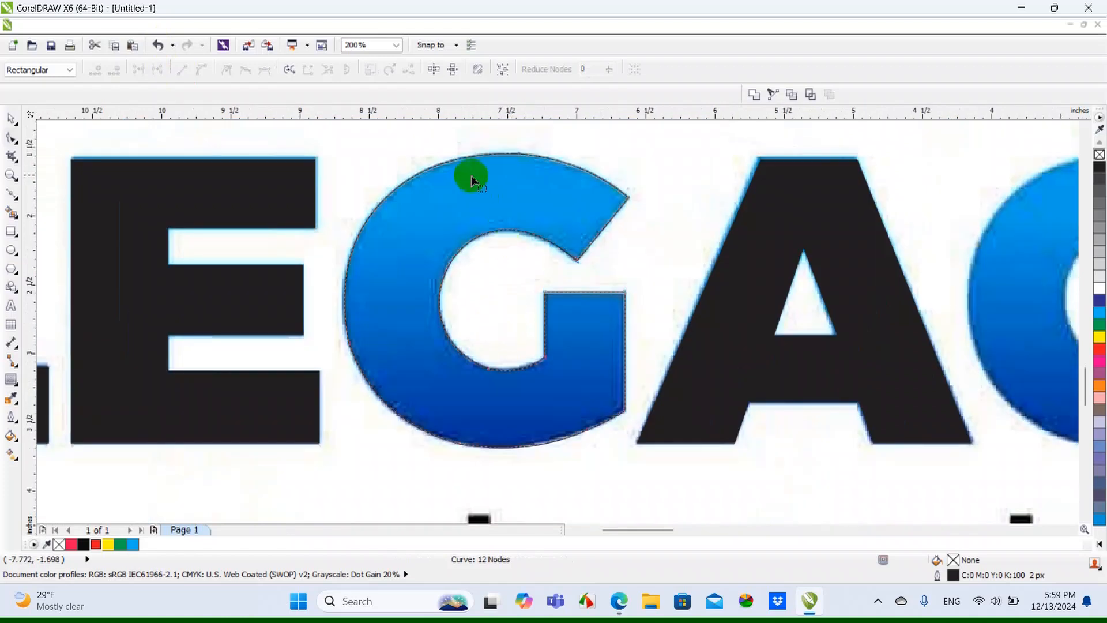
pyautogui.scroll(1, 471, 175)
pyautogui.press('Delete')
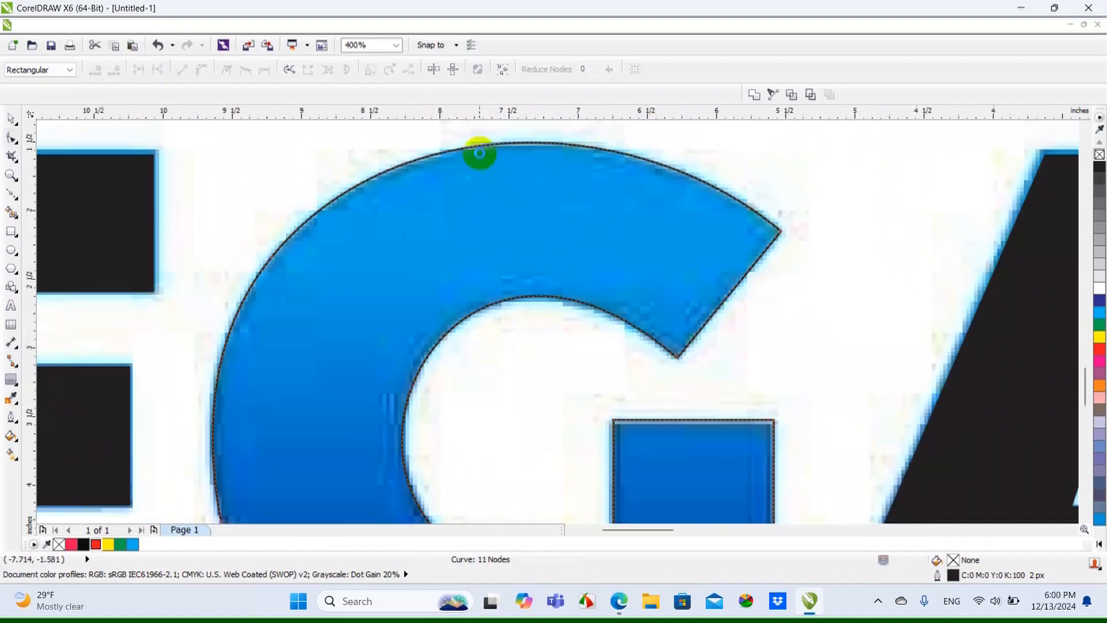
pyautogui.scroll(-1, 477, 153)
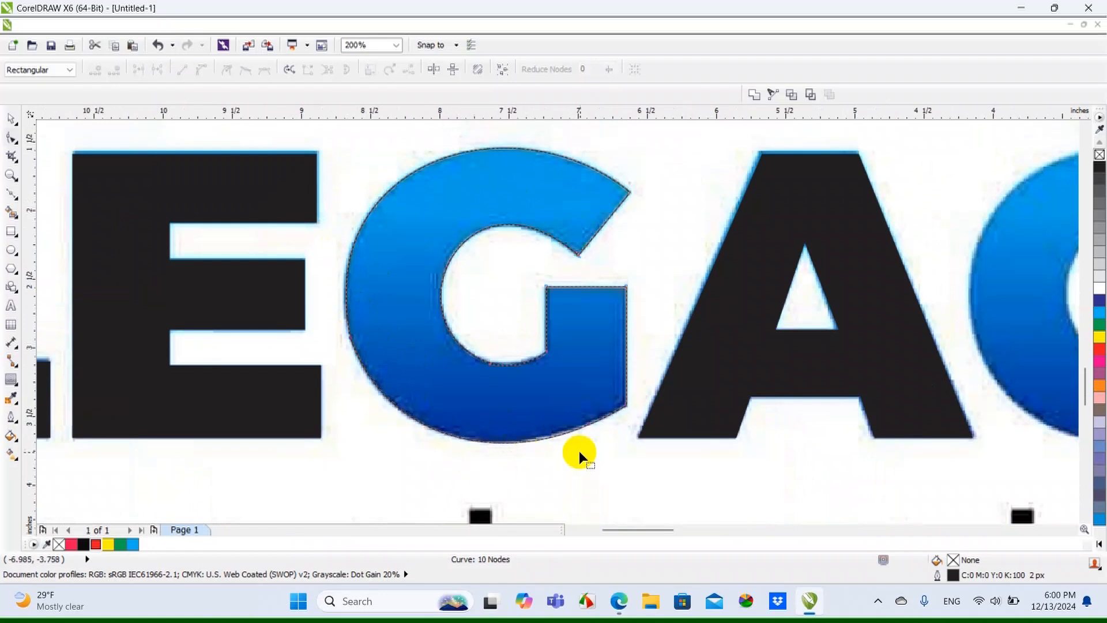
# Fill the finished G with green (C100 M0 Y100 K0) and remove its outline
pyautogui.scroll(1, 578, 449)
pyautogui.scroll(-1, 604, 403)
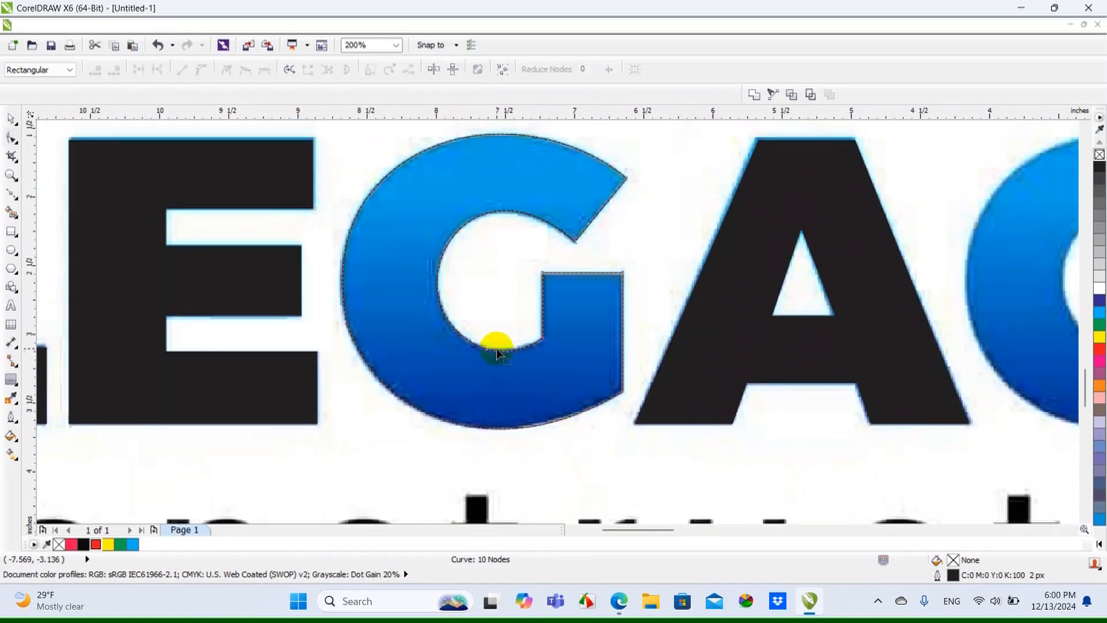
pyautogui.scroll(2, 496, 348)
pyautogui.scroll(-2, 487, 363)
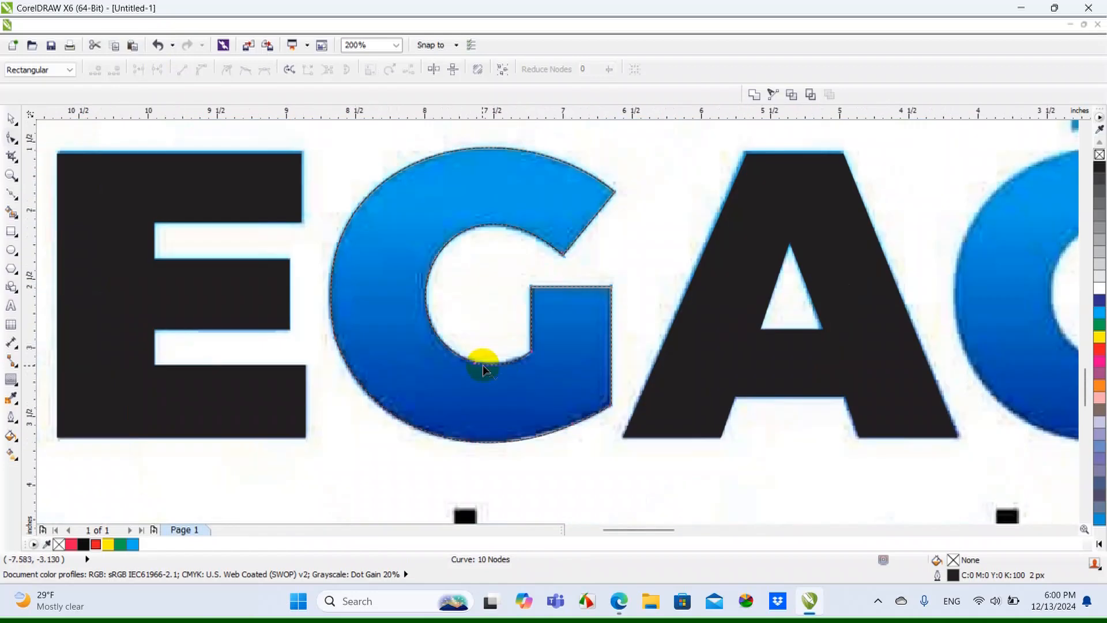
pyautogui.scroll(-1, 413, 418)
pyautogui.click(11, 119)
pyautogui.click(1100, 326)
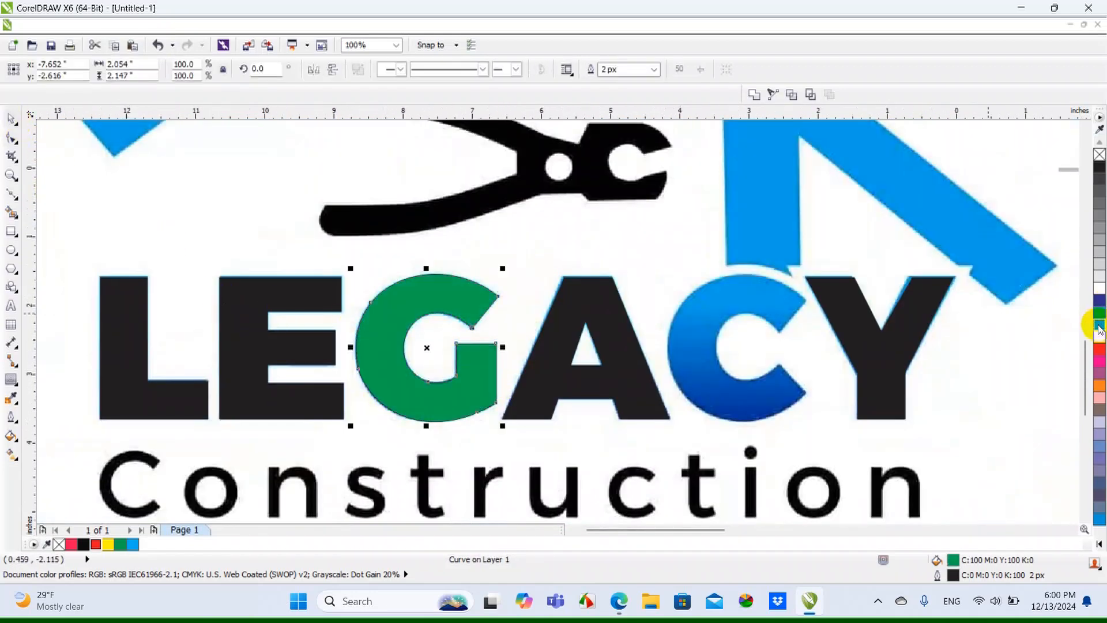
pyautogui.rightClick(1100, 155)
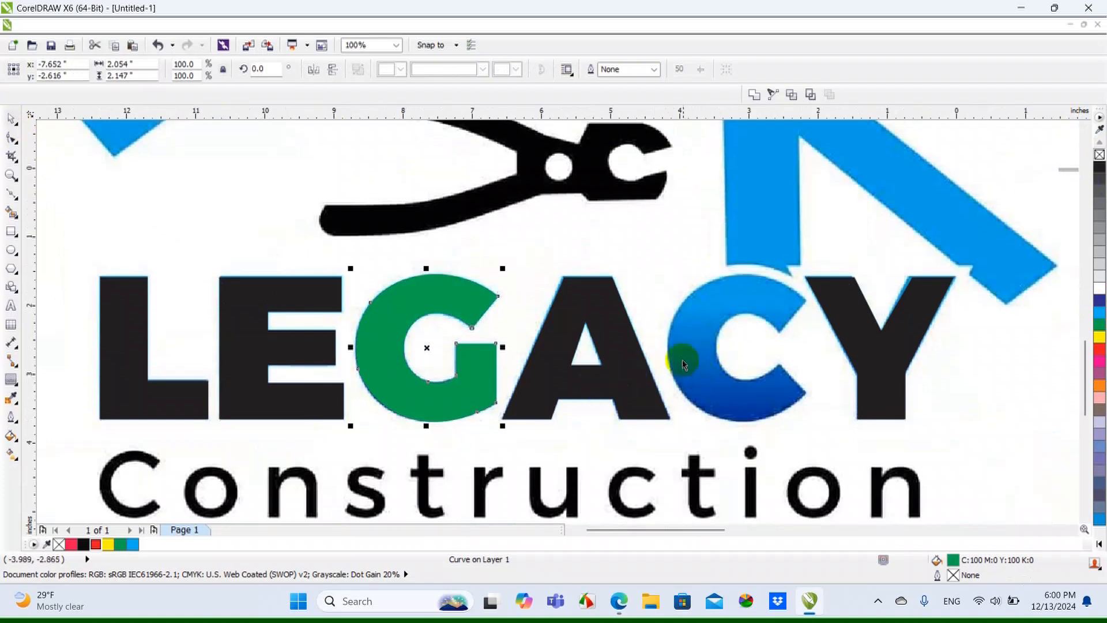
# Begin a Bezier outline of the C with straight segments along the end of its upper arm and onto its top edge
pyautogui.click(690, 331)
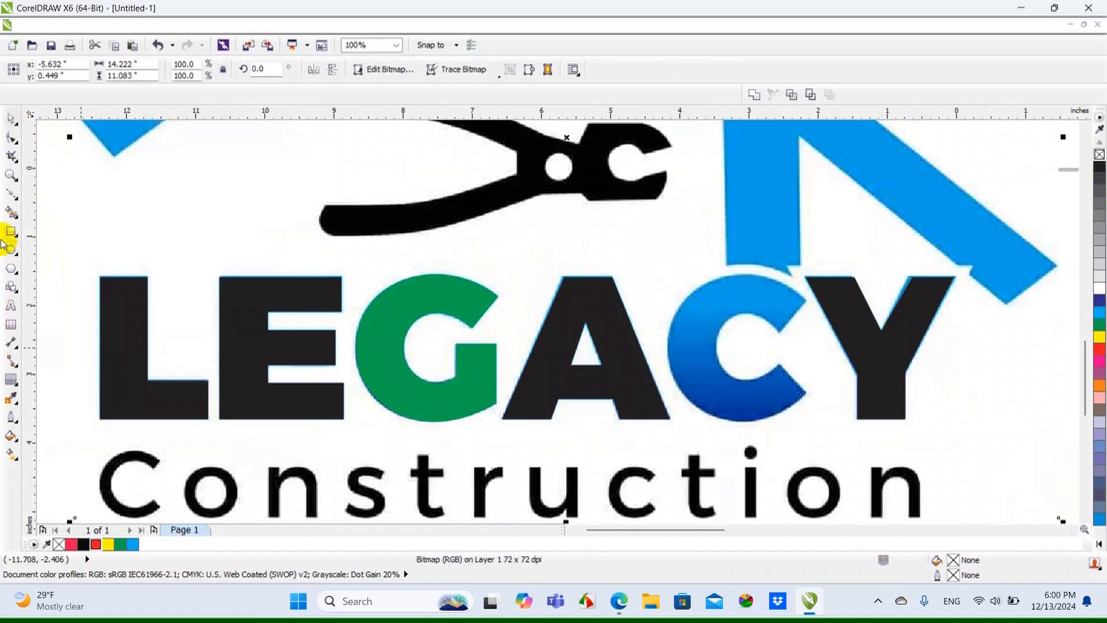
pyautogui.click(11, 194)
pyautogui.scroll(2, 761, 297)
pyautogui.click(761, 304)
pyautogui.click(867, 175)
pyautogui.scroll(-1, 845, 250)
pyautogui.scroll(1, 776, 172)
pyautogui.click(765, 156)
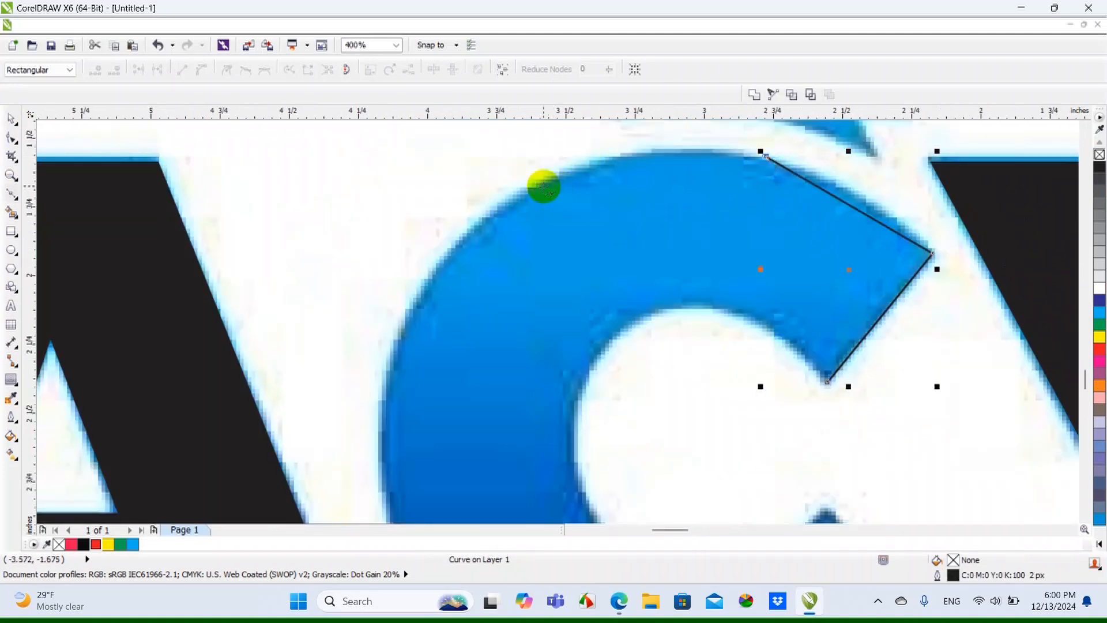
# Continue the C's Bezier outline with straight segments down its outer left side and around to the bottom edge
pyautogui.scroll(-1, 521, 187)
pyautogui.scroll(1, 447, 323)
pyautogui.click(443, 321)
pyautogui.scroll(-1, 440, 294)
pyautogui.scroll(1, 535, 430)
pyautogui.click(535, 429)
pyautogui.scroll(1, 790, 431)
pyautogui.click(793, 428)
# Extend the C's outline to the outer corner of its lower arm and across the arm's end to the inner corner
pyautogui.scroll(-1, 793, 428)
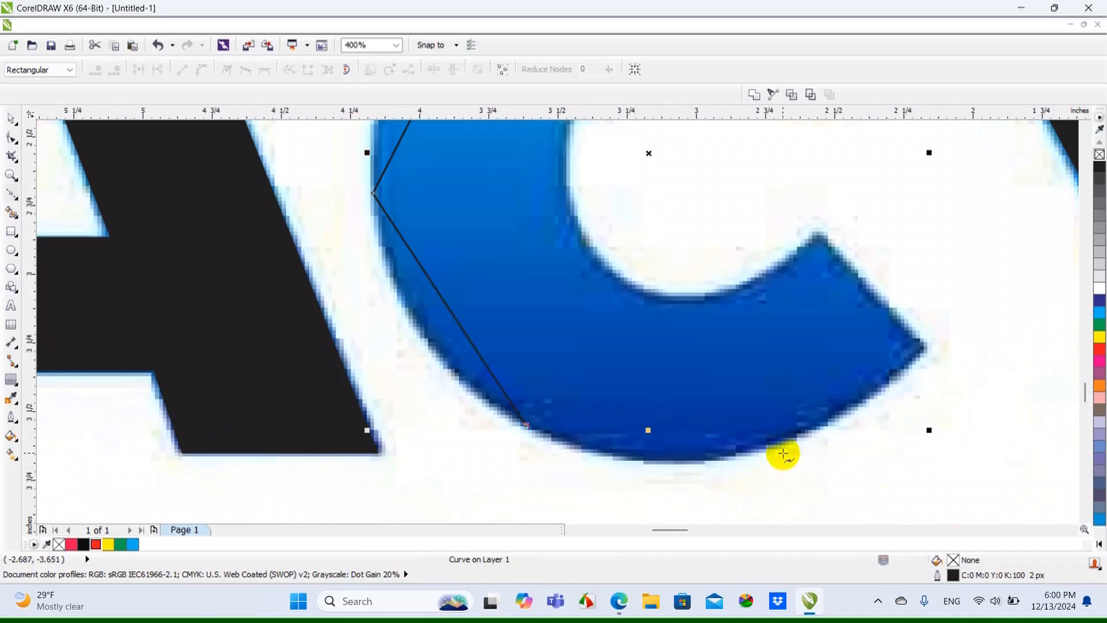
pyautogui.scroll(1, 885, 329)
pyautogui.click(967, 348)
pyautogui.scroll(-1, 922, 375)
pyautogui.scroll(1, 857, 286)
pyautogui.click(840, 243)
# Trace the C's counter with straight segments along its bottom, left side and top, and close the outline at the starting node
pyautogui.click(568, 371)
pyautogui.scroll(-1, 568, 371)
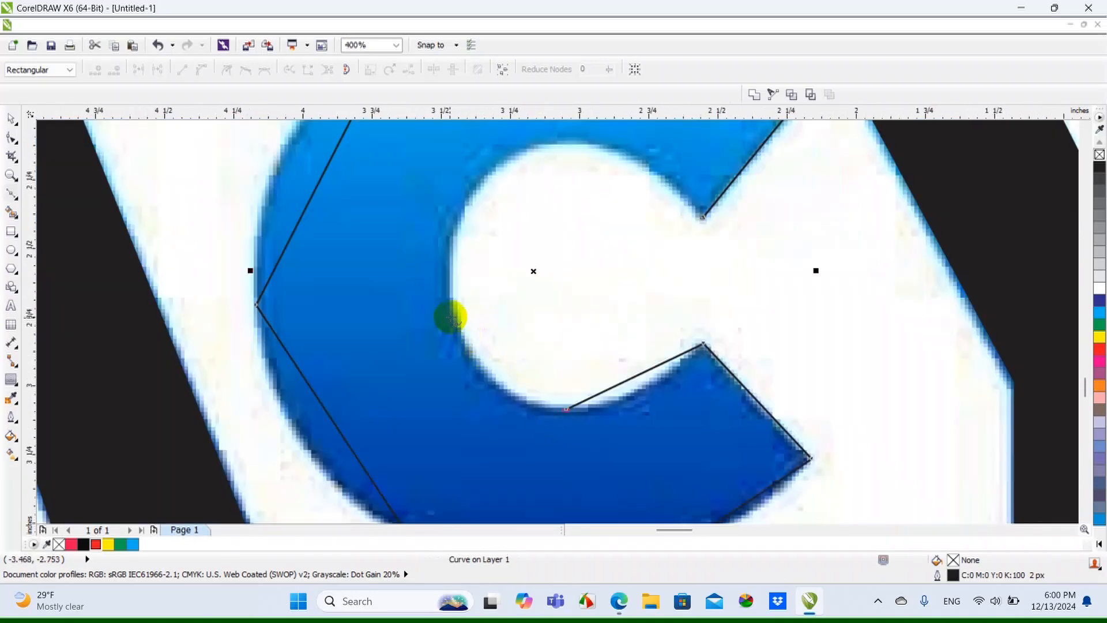
pyautogui.click(451, 316)
pyautogui.scroll(1, 490, 168)
pyautogui.click(489, 168)
pyautogui.scroll(-1, 490, 168)
pyautogui.scroll(1, 650, 154)
pyautogui.click(621, 205)
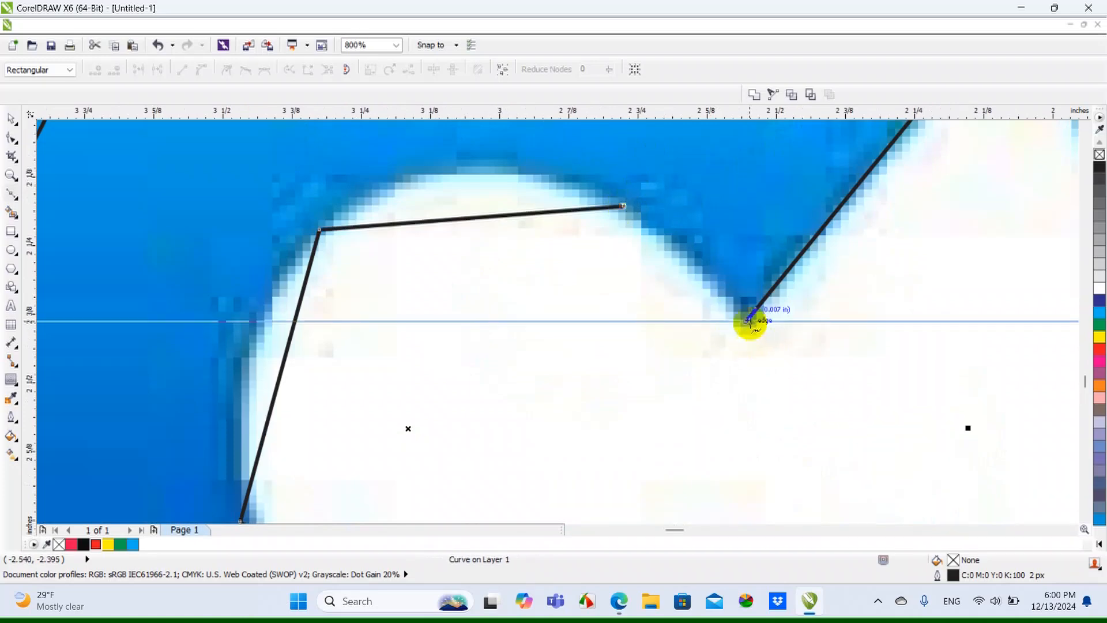
pyautogui.click(750, 322)
pyautogui.scroll(-1, 647, 246)
# Bend the C's upper outer segments outward to follow the top of the bitmap letter
pyautogui.click(14, 120)
pyautogui.click(11, 138)
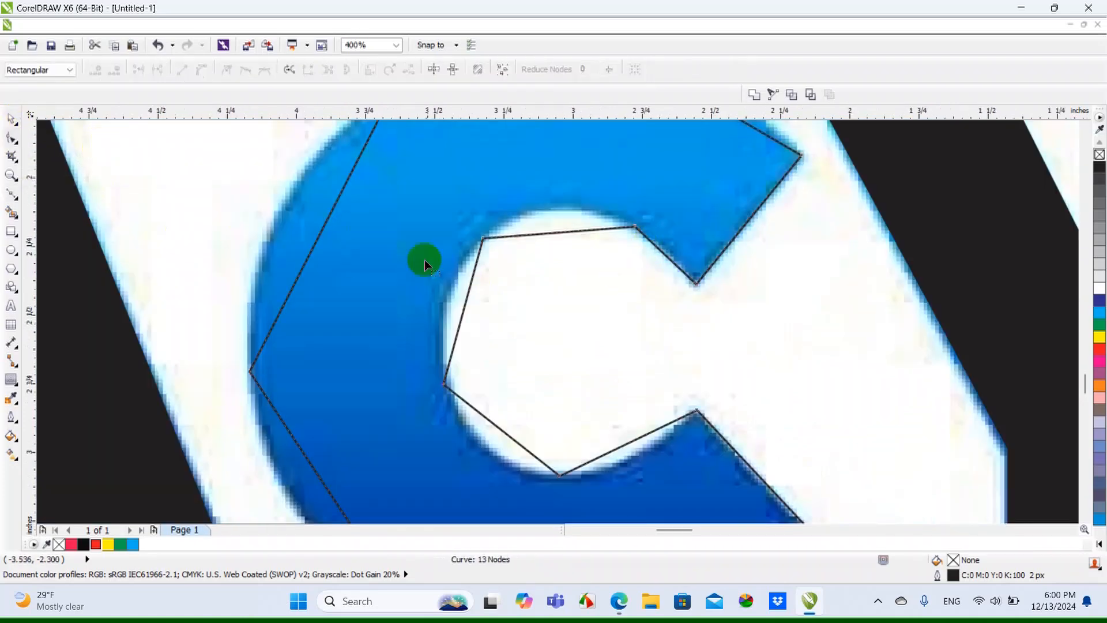
pyautogui.scroll(-1, 424, 260)
pyautogui.click(500, 76)
pyautogui.scroll(1, 591, 225)
pyautogui.moveTo(594, 234); pyautogui.dragTo(599, 223)
pyautogui.moveTo(403, 204); pyautogui.dragTo(385, 187)
# Bend the C's left, lower-left and bottom outer segments outward to match the bitmap's edge
pyautogui.scroll(-1, 395, 189)
pyautogui.scroll(1, 296, 272)
pyautogui.moveTo(296, 272); pyautogui.dragTo(261, 253)
pyautogui.scroll(-1, 261, 252)
pyautogui.scroll(1, 323, 429)
pyautogui.moveTo(323, 429); pyautogui.dragTo(305, 368)
pyautogui.moveTo(537, 462); pyautogui.dragTo(537, 493)
pyautogui.scroll(1, 829, 434)
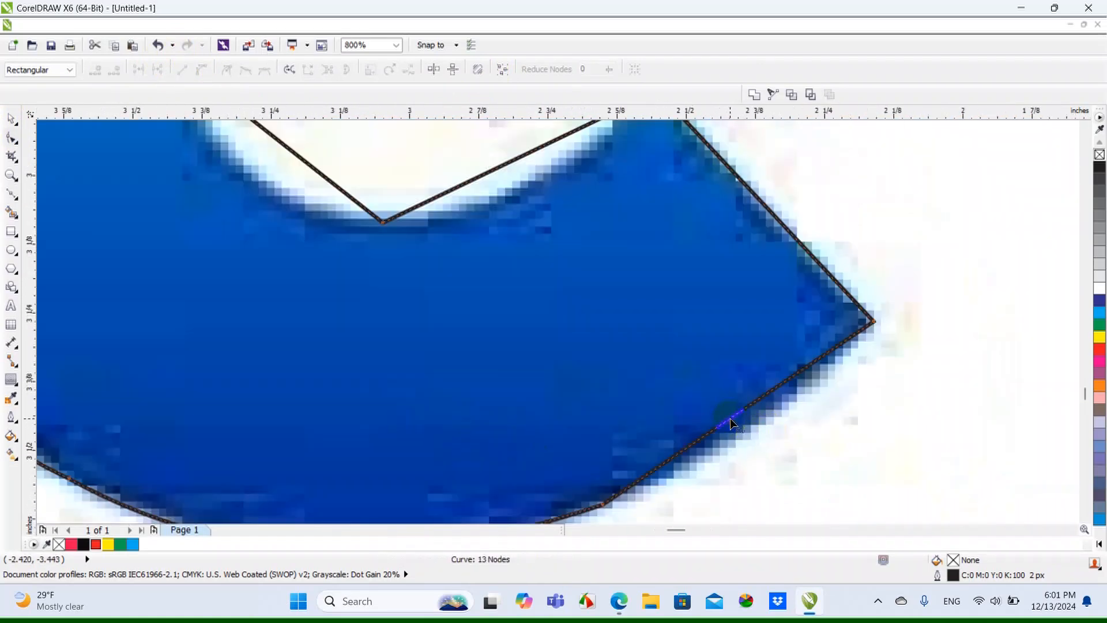
pyautogui.moveTo(730, 418); pyautogui.dragTo(735, 433)
# Bend the segments along the bottom, left side and top of the C's counter to follow the bitmap's inner edge
pyautogui.scroll(-1, 735, 433)
pyautogui.scroll(1, 628, 311)
pyautogui.moveTo(614, 284); pyautogui.dragTo(620, 311)
pyautogui.moveTo(403, 277); pyautogui.dragTo(390, 317)
pyautogui.scroll(-2, 381, 309)
pyautogui.scroll(1, 410, 296)
pyautogui.moveTo(504, 256); pyautogui.dragTo(503, 232)
pyautogui.moveTo(594, 267); pyautogui.dragTo(597, 262)
# Delete the surplus nodes along the top, left side and bottom of the C's counter to smooth its curve
pyautogui.scroll(1, 597, 261)
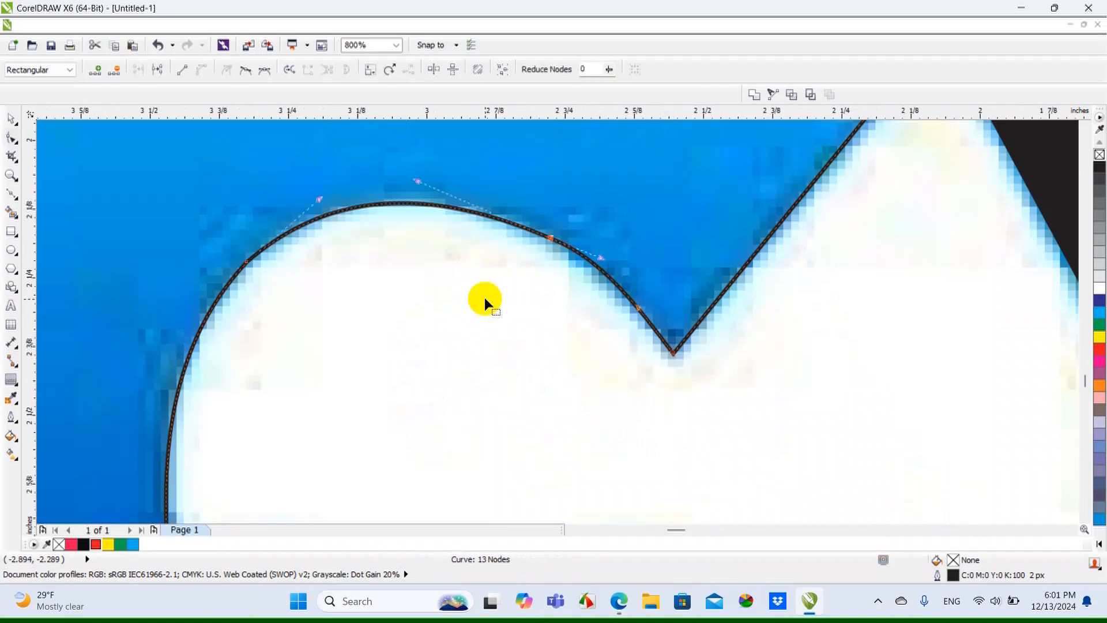
pyautogui.press('Delete')
pyautogui.scroll(-1, 485, 288)
pyautogui.scroll(-1, 471, 250)
pyautogui.scroll(1, 451, 343)
pyautogui.moveTo(443, 334); pyautogui.dragTo(381, 362)
pyautogui.press('Delete')
pyautogui.moveTo(498, 362); pyautogui.dragTo(514, 410)
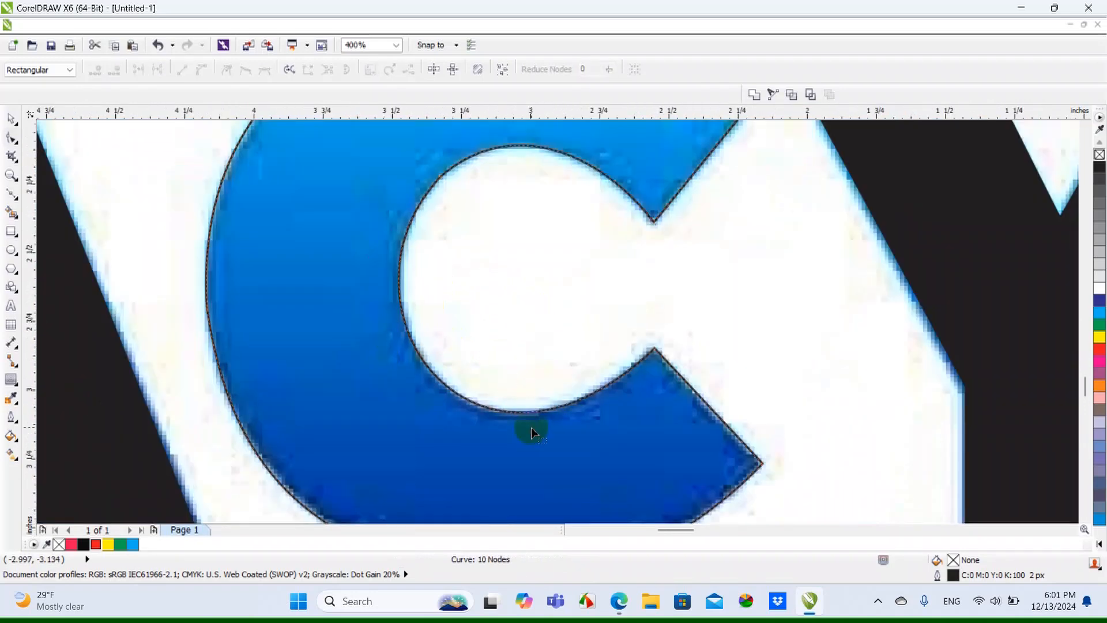
pyautogui.moveTo(560, 377); pyautogui.dragTo(498, 432)
# Delete the surplus nodes along the C's outer edge at its top, left side and bottom
pyautogui.scroll(-1, 497, 433)
pyautogui.scroll(1, 549, 202)
pyautogui.moveTo(510, 193); pyautogui.dragTo(465, 230)
pyautogui.press('Delete')
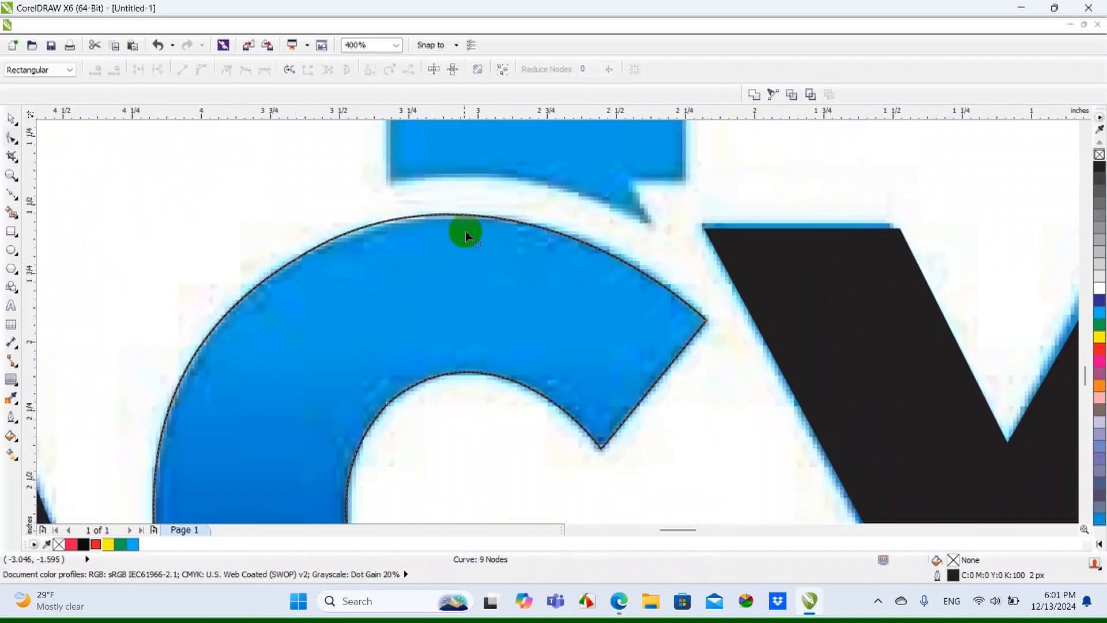
pyautogui.scroll(1, 461, 222)
pyautogui.scroll(-2, 473, 215)
pyautogui.moveTo(291, 228); pyautogui.dragTo(351, 394)
pyautogui.press('Delete')
pyautogui.moveTo(514, 475); pyautogui.dragTo(539, 509)
# Fill the finished C with green (C100 M0 Y100 K0) and remove its outline
pyautogui.scroll(-1, 487, 454)
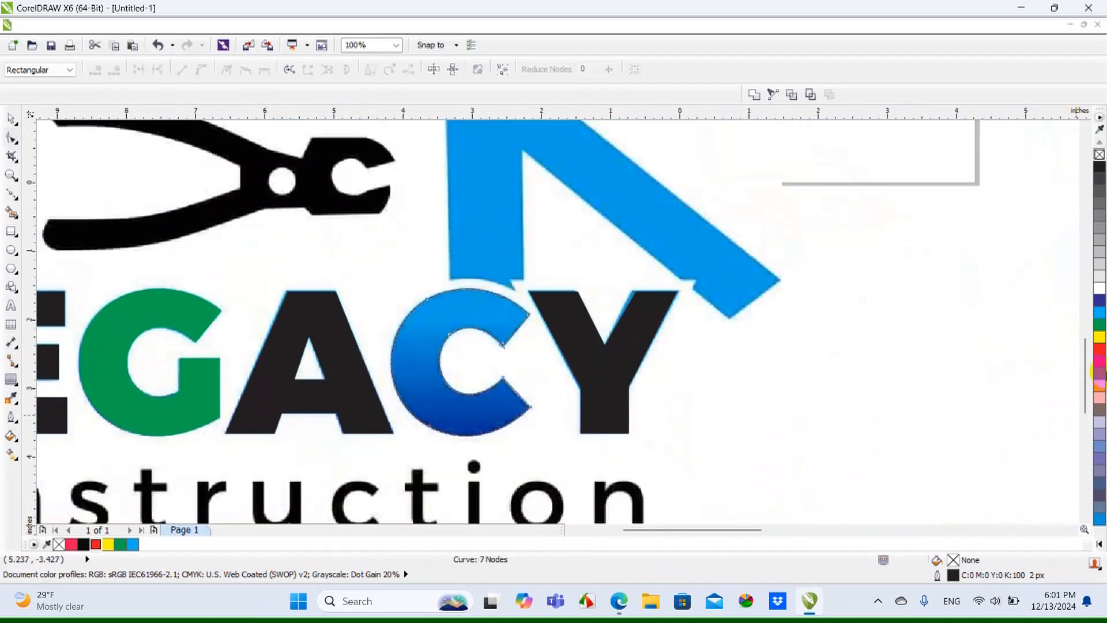
pyautogui.click(1099, 324)
pyautogui.rightClick(1100, 155)
pyautogui.click(11, 121)
# Select all the traced LEGACY letters together and recolour them red
pyautogui.scroll(-1, 662, 371)
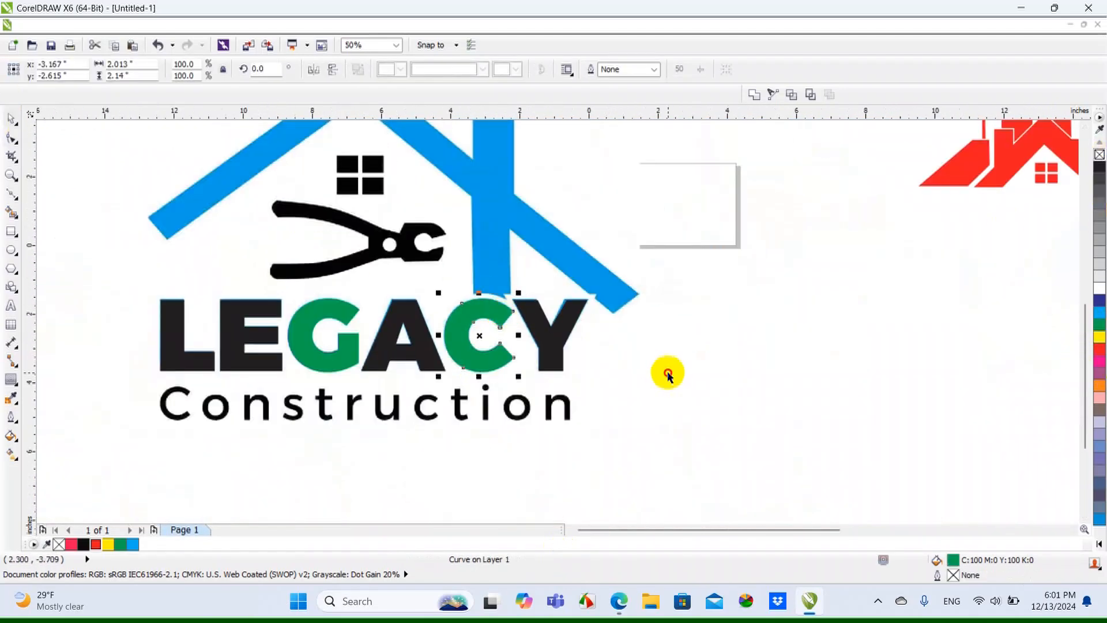
pyautogui.moveTo(105, 263); pyautogui.dragTo(636, 461)
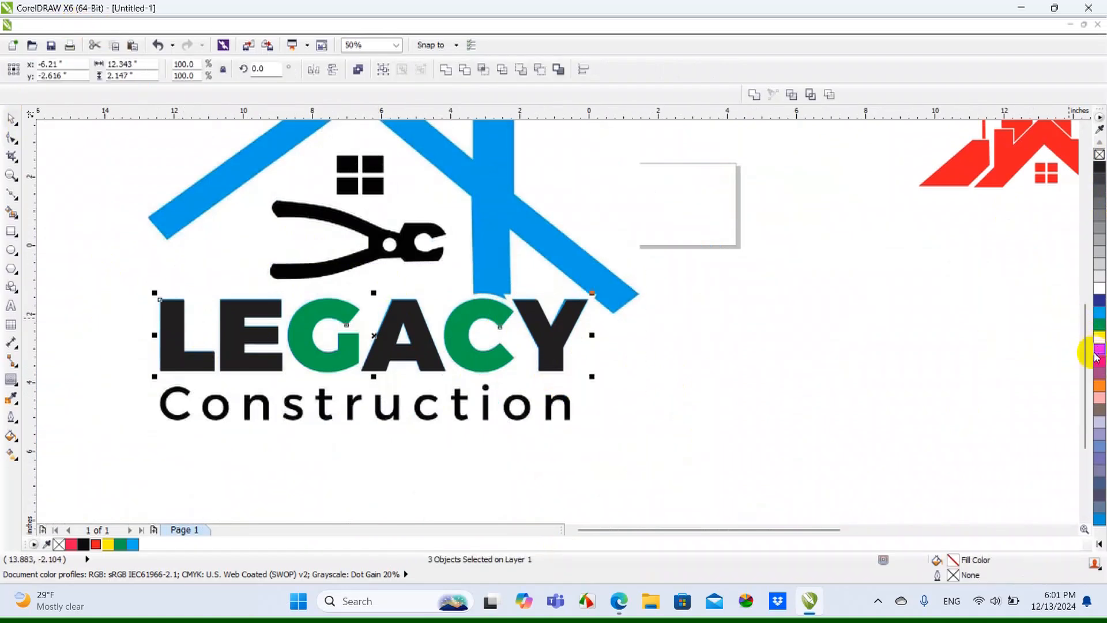
pyautogui.click(1099, 349)
pyautogui.click(690, 395)
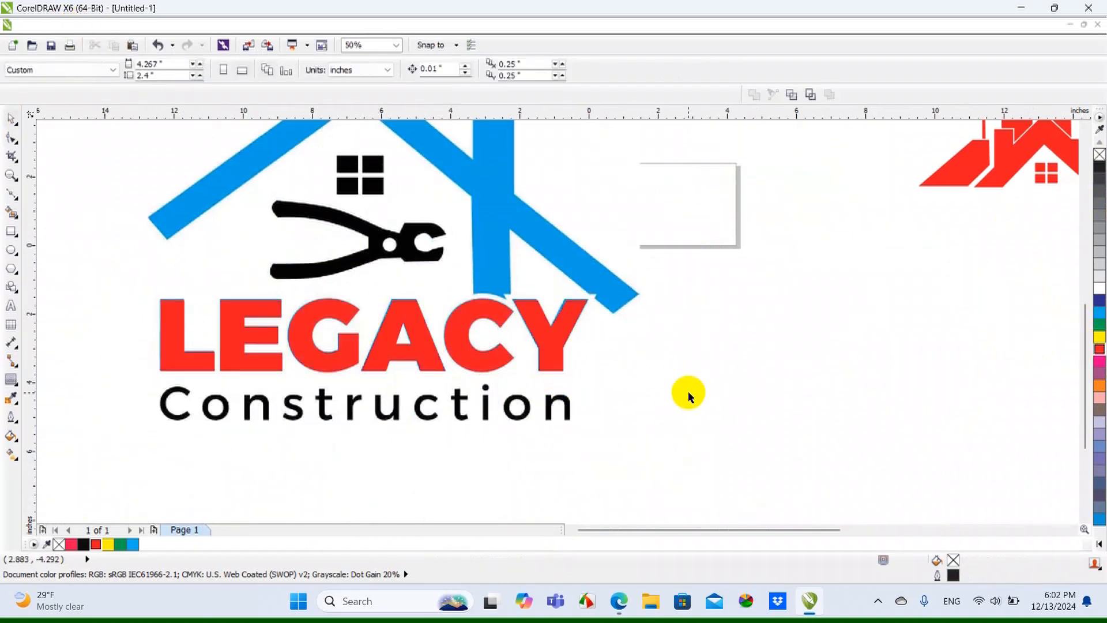
# Add the artistic text "Construction" in 24 pt Arial below the bitmap's Construction word
pyautogui.scroll(2, 330, 359)
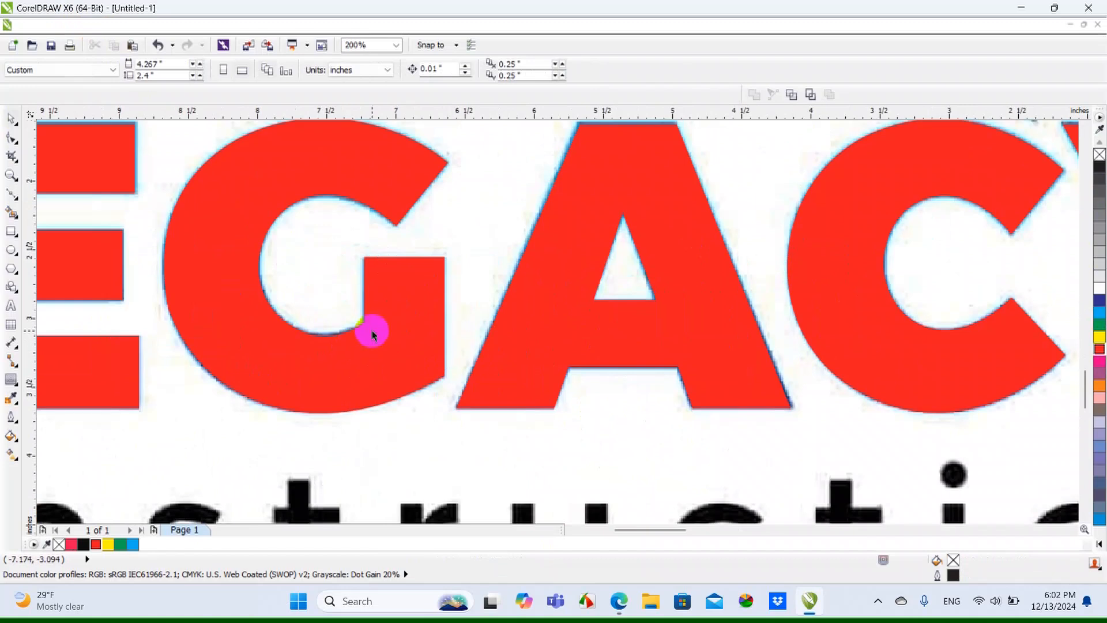
pyautogui.scroll(-2, 371, 328)
pyautogui.scroll(1, 415, 371)
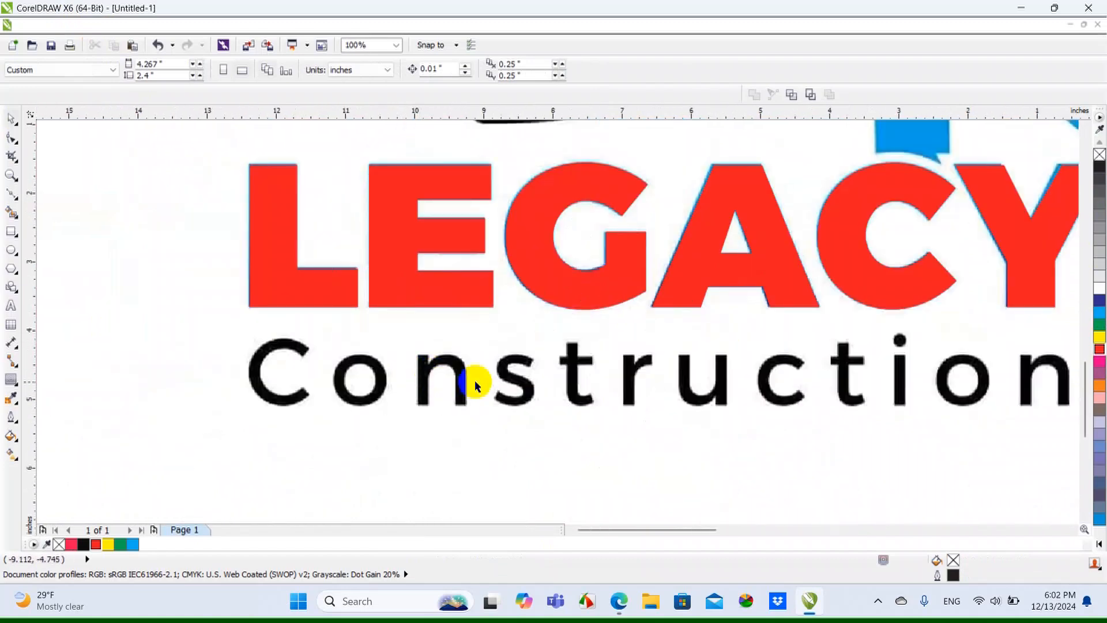
pyautogui.click(10, 307)
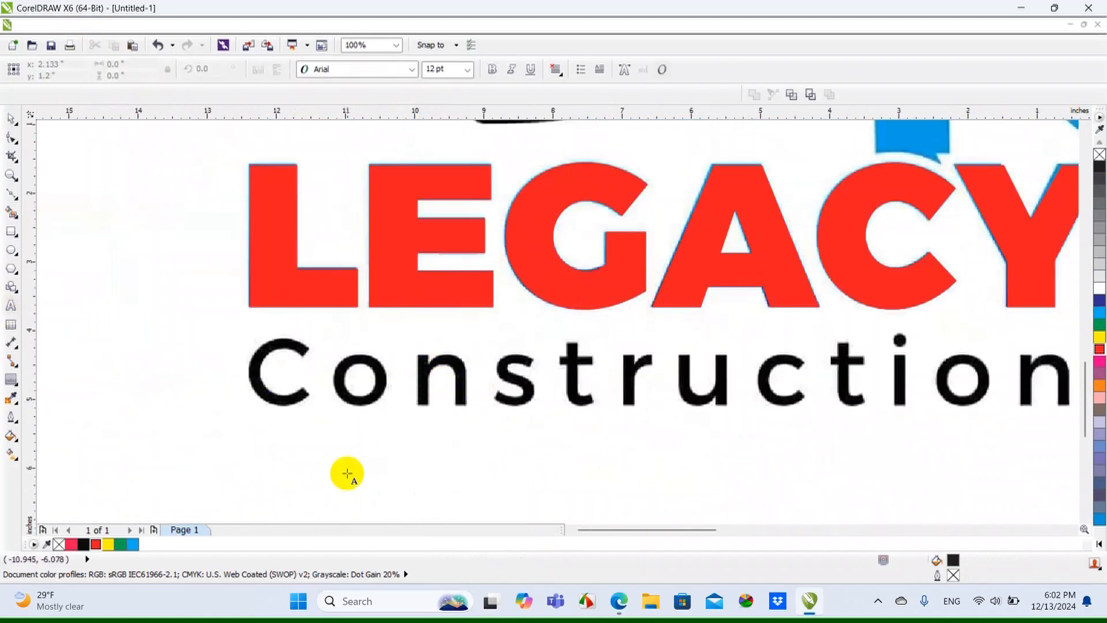
pyautogui.click(317, 468)
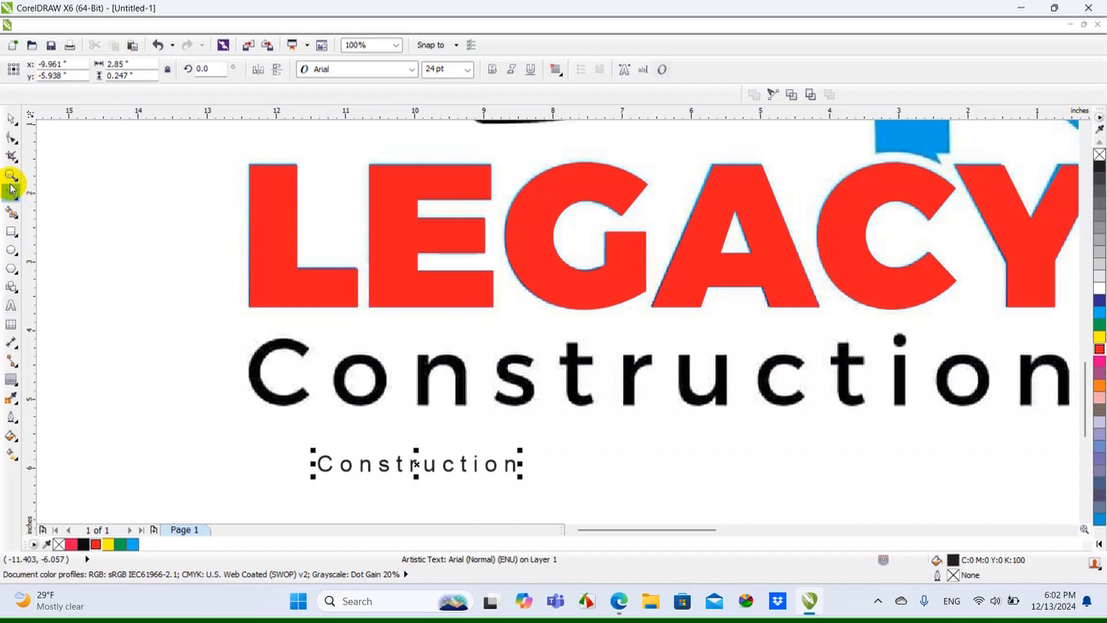
# Enlarge the Construction text below the bitmap's word to about 80.7 pt and 9.6 in wide
pyautogui.click(10, 123)
pyautogui.click(527, 461)
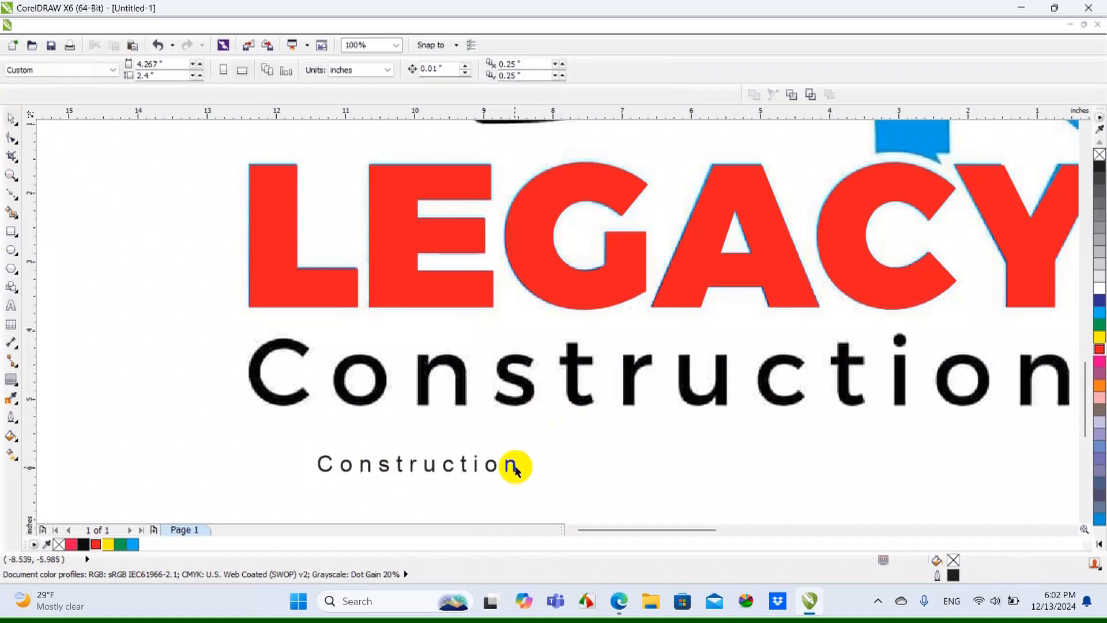
pyautogui.click(515, 470)
pyautogui.scroll(-2, 514, 484)
pyautogui.moveTo(519, 471); pyautogui.dragTo(754, 487)
# Set the Construction text's font to Carlito Bold
pyautogui.click(413, 69)
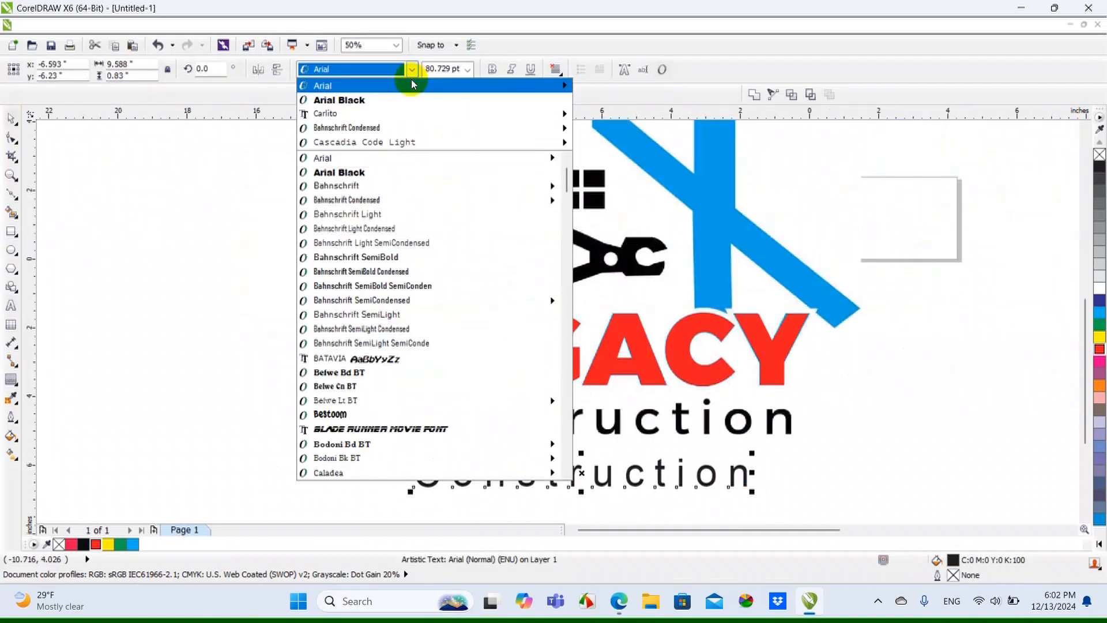
pyautogui.moveTo(408, 113)
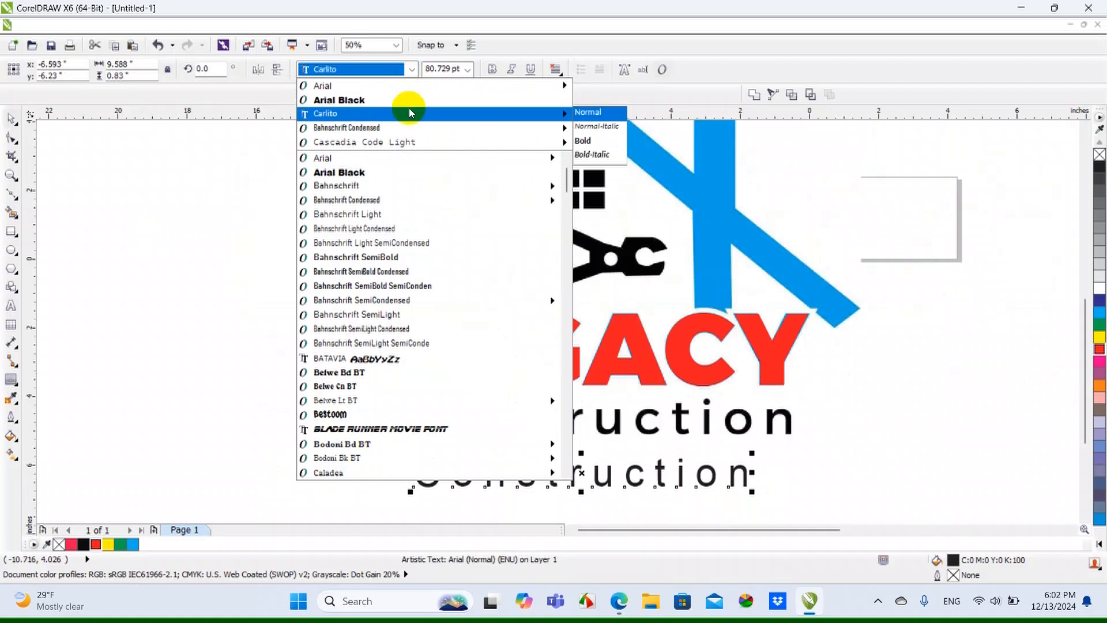
pyautogui.click(594, 143)
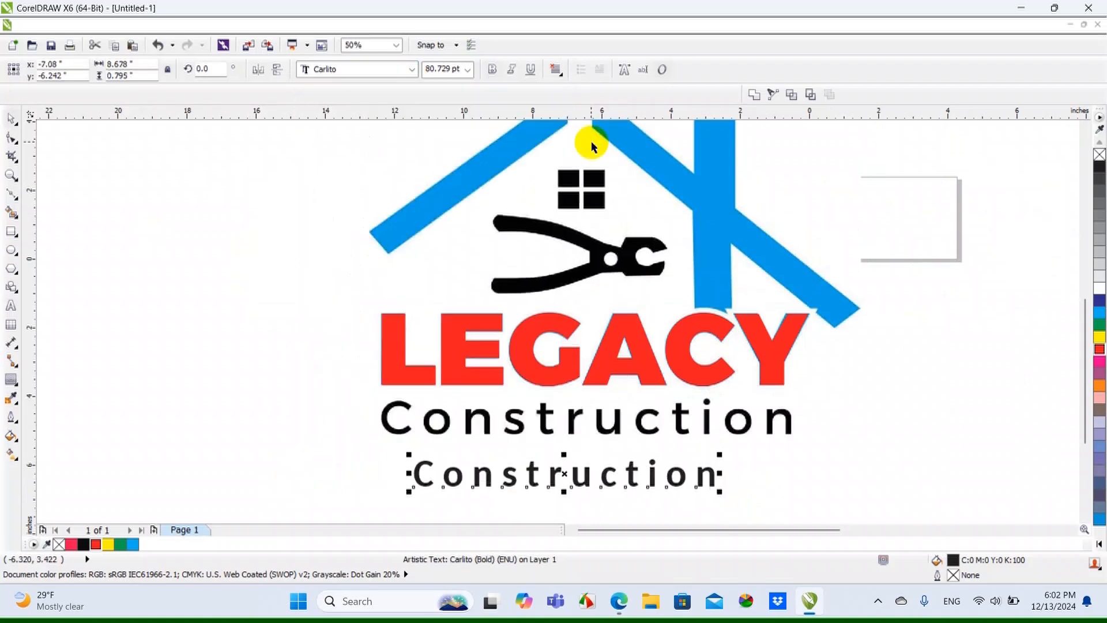
# Place the Construction text over the bitmap's Construction word and fill it magenta (C0 M100 Y0 K0)
pyautogui.moveTo(526, 485); pyautogui.dragTo(501, 424)
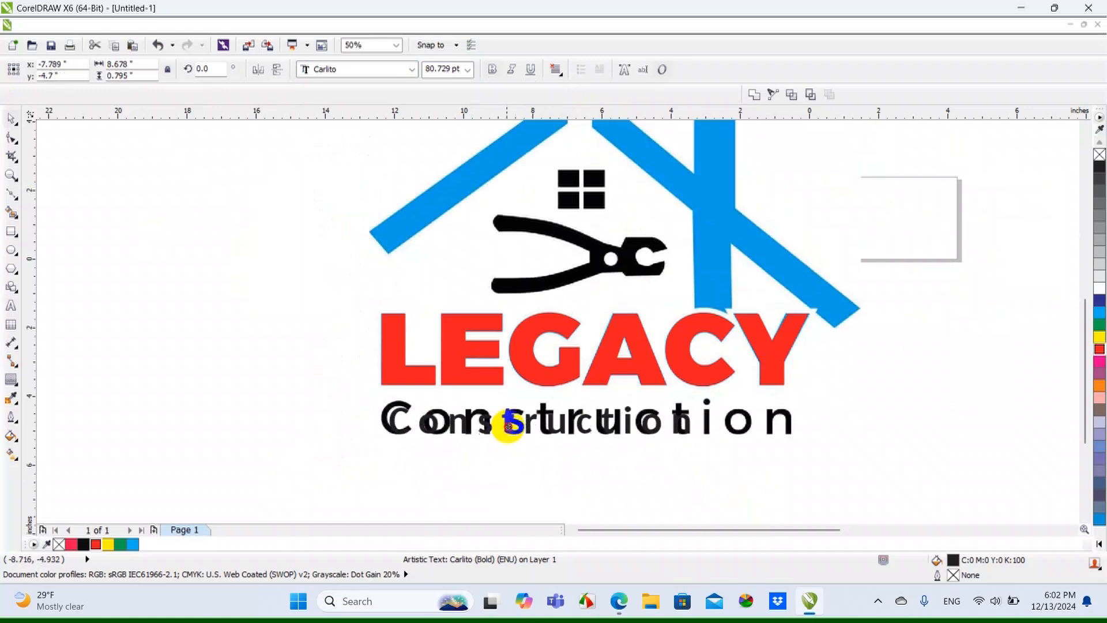
pyautogui.click(1100, 361)
pyautogui.scroll(2, 703, 427)
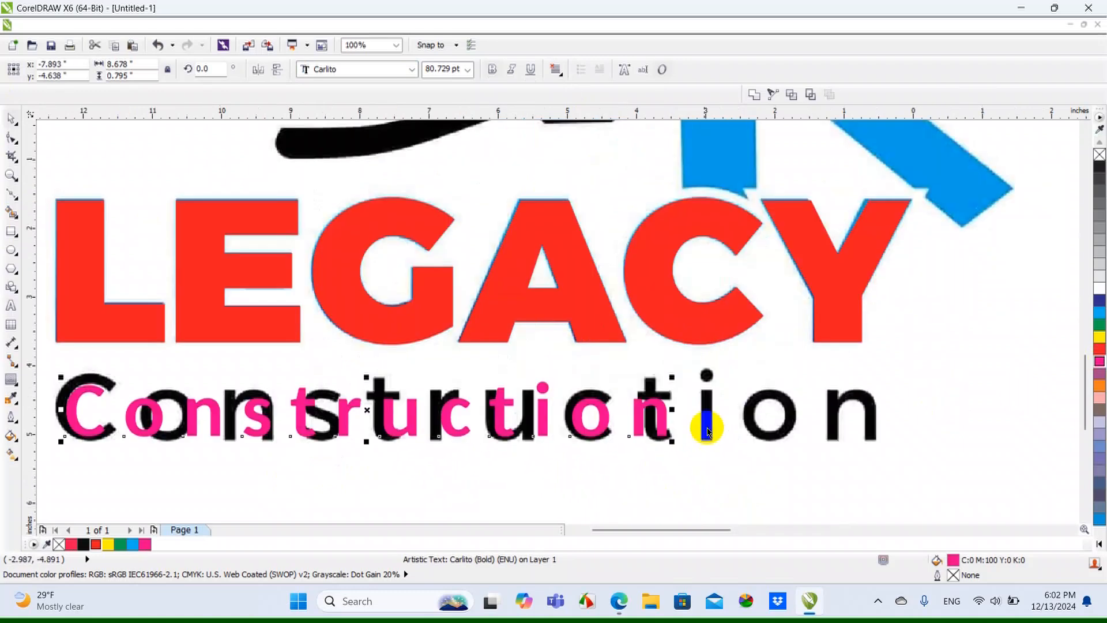
# Enlarge the magenta Construction text to about 108.6 pt and align it over the bitmap's word
pyautogui.moveTo(672, 377); pyautogui.dragTo(877, 352)
pyautogui.scroll(-1, 516, 431)
pyautogui.scroll(2, 305, 437)
pyautogui.moveTo(313, 433); pyautogui.dragTo(292, 445)
pyautogui.scroll(-2, 836, 472)
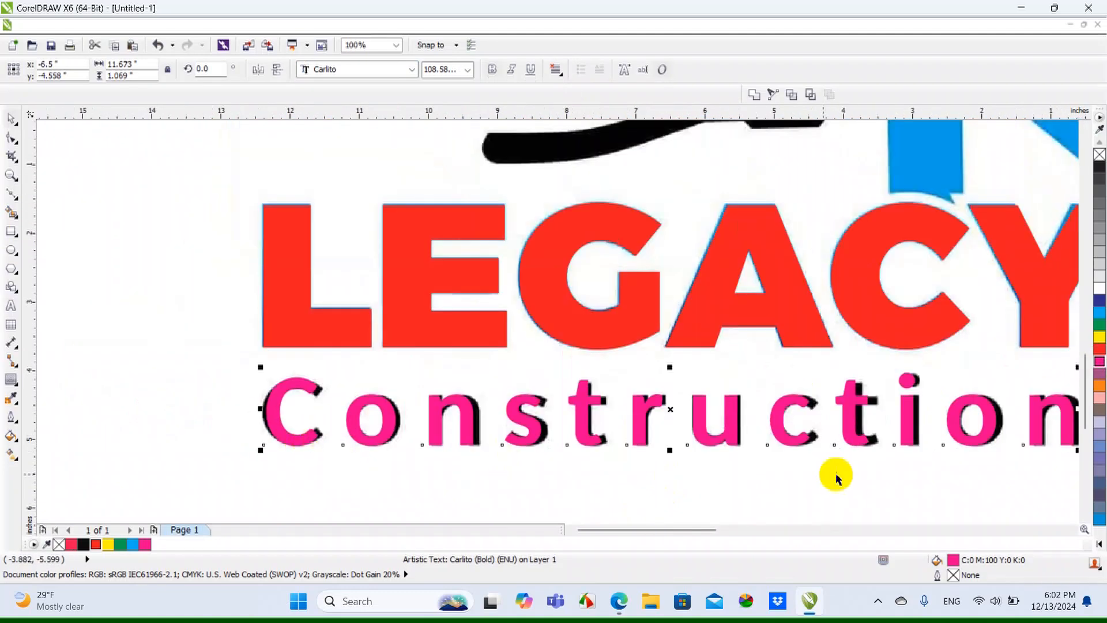
pyautogui.scroll(1, 833, 422)
pyautogui.moveTo(832, 422)
pyautogui.mouseDown()
pyautogui.moveTo(823, 396)
pyautogui.moveTo(834, 403)
pyautogui.mouseUp()
# Move the red LEGACY letters and the magenta Construction text off the first logo, scaled to about 5 in wide
pyautogui.scroll(-2, 830, 401)
pyautogui.moveTo(497, 346); pyautogui.dragTo(843, 438)
pyautogui.scroll(-1, 420, 390)
pyautogui.moveTo(611, 387); pyautogui.dragTo(737, 360)
pyautogui.scroll(1, 795, 372)
# Fill the second logo's six traced building and roof shapes with cyan (C100 M0 Y0 K0) and place them over its bitmap
pyautogui.moveTo(581, 231); pyautogui.dragTo(767, 343)
pyautogui.click(1099, 312)
pyautogui.moveTo(702, 326); pyautogui.dragTo(941, 300)
pyautogui.scroll(2, 1013, 320)
pyautogui.scroll(1, 1013, 316)
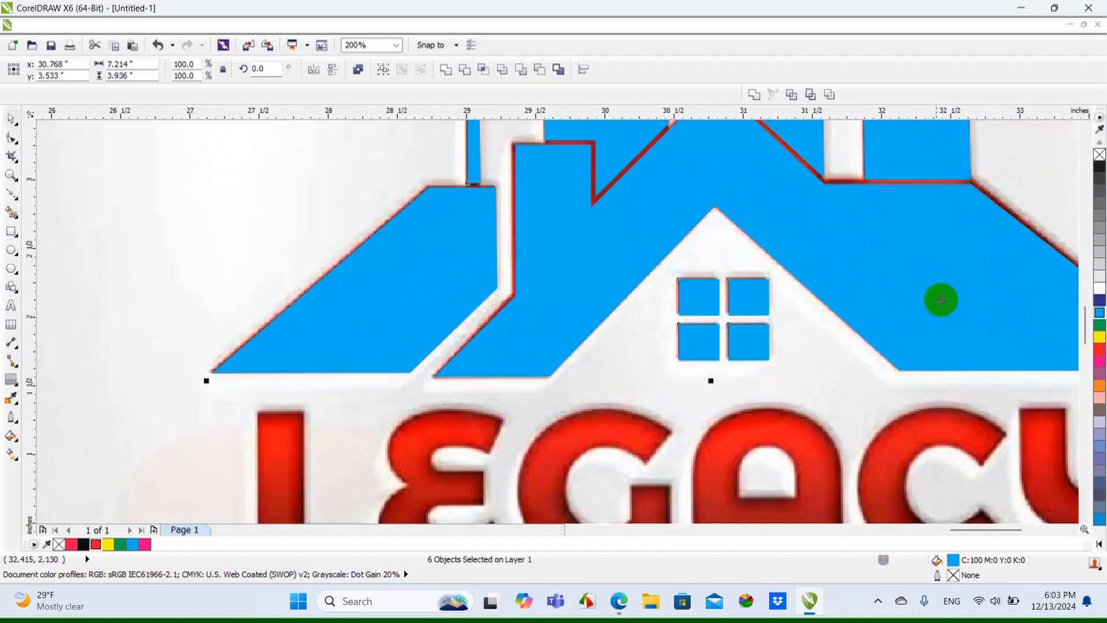
pyautogui.scroll(-1, 455, 287)
pyautogui.scroll(-1, 638, 291)
pyautogui.click(533, 264)
pyautogui.scroll(-1, 249, 303)
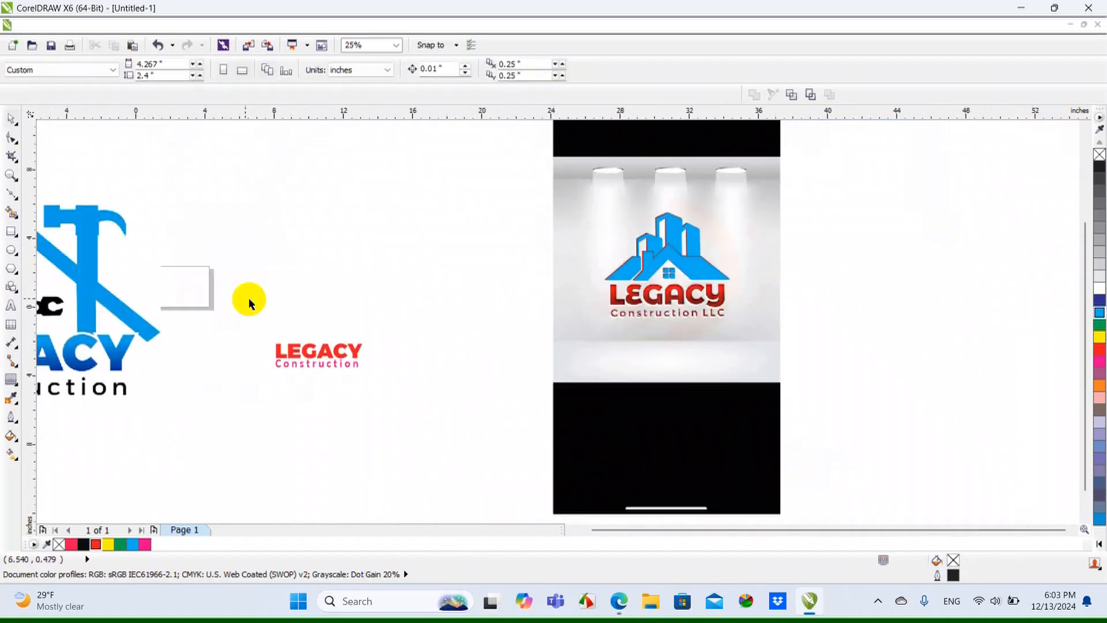
# Move the LEGACY letters and Construction text together onto the second logo bitmap and fill them cyan
pyautogui.moveTo(249, 303); pyautogui.dragTo(440, 400)
pyautogui.moveTo(309, 366); pyautogui.dragTo(677, 305)
pyautogui.click(1099, 313)
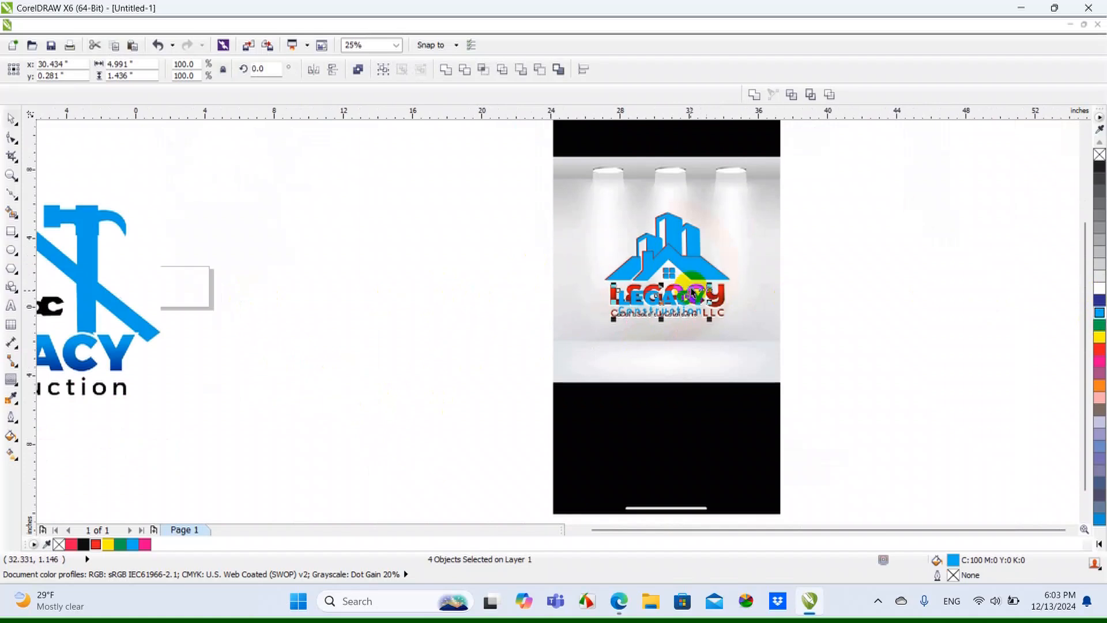
# Align the LEGACY and Construction lettering over the second logo's wording and enlarge it to about 6.6 in wide
pyautogui.scroll(3, 499, 314)
pyautogui.moveTo(494, 322); pyautogui.dragTo(383, 271)
pyautogui.scroll(-1, 383, 272)
pyautogui.moveTo(743, 339); pyautogui.dragTo(856, 374)
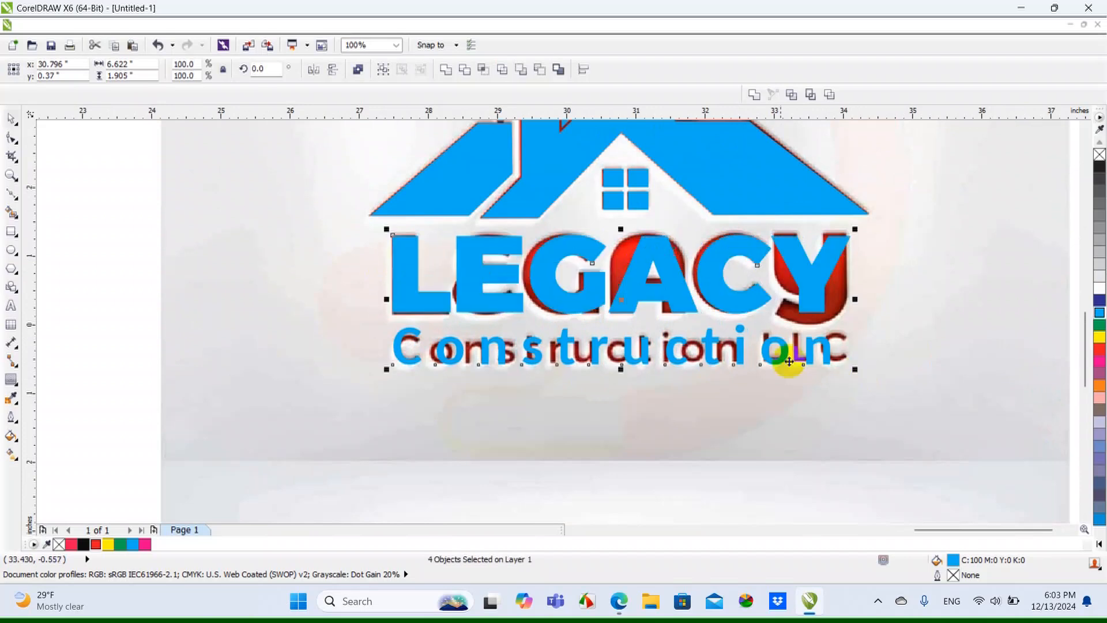
pyautogui.scroll(-1, 701, 318)
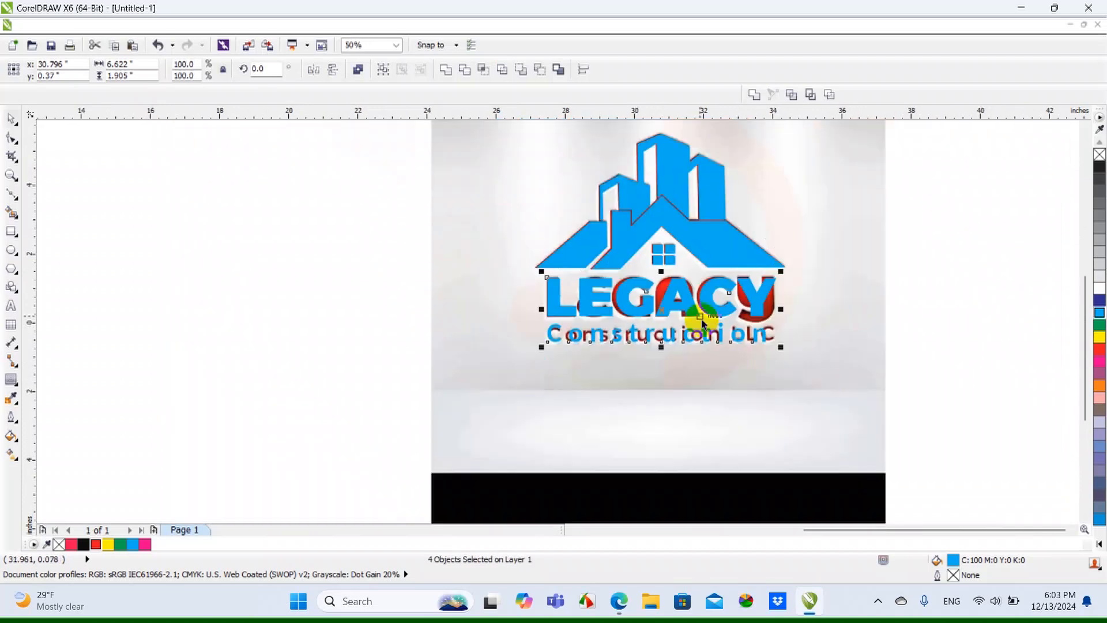
# Move the second logo's bitmap to the left, clear of the cyan vector artwork
pyautogui.click(905, 362)
pyautogui.scroll(-1, 838, 356)
pyautogui.moveTo(864, 390); pyautogui.dragTo(546, 398)
pyautogui.click(728, 386)
pyautogui.scroll(1, 807, 323)
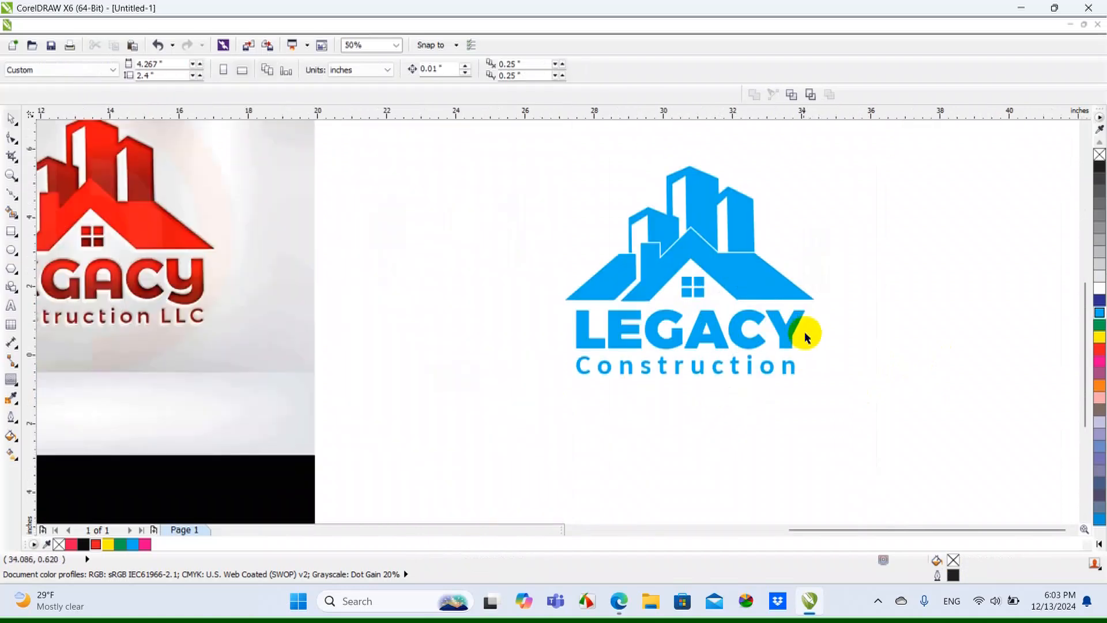
# Fill the second logo's building shapes and LEGACY letters with red (C0 M100 Y100 K0), leaving out the Construction text
pyautogui.scroll(-1, 811, 411)
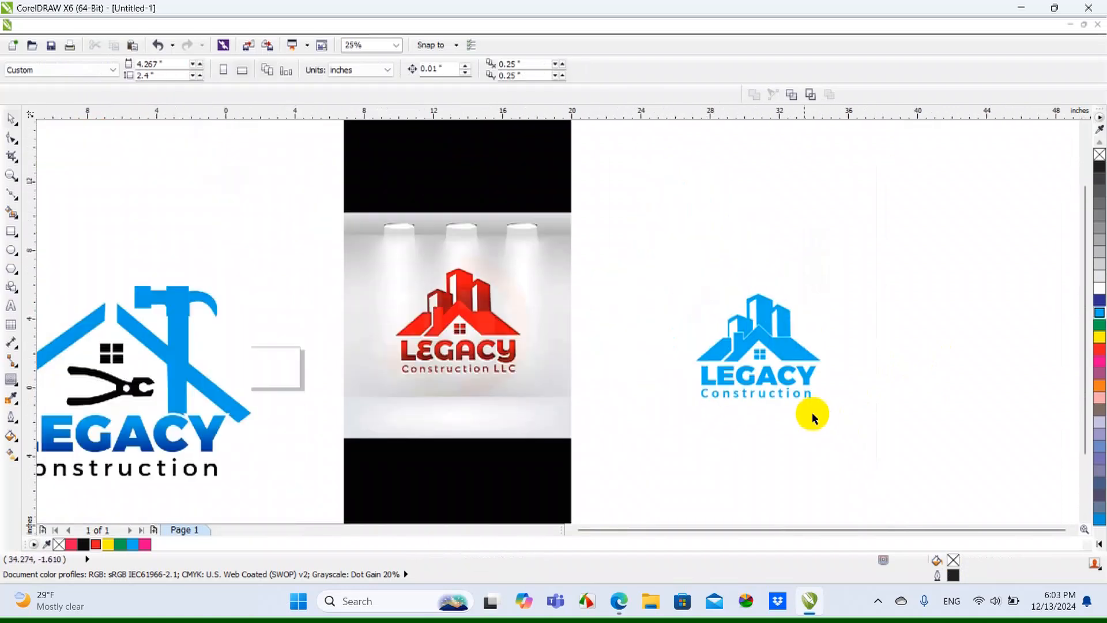
pyautogui.scroll(1, 743, 371)
pyautogui.moveTo(594, 181); pyautogui.dragTo(950, 398)
pyautogui.click(1100, 352)
pyautogui.click(830, 376)
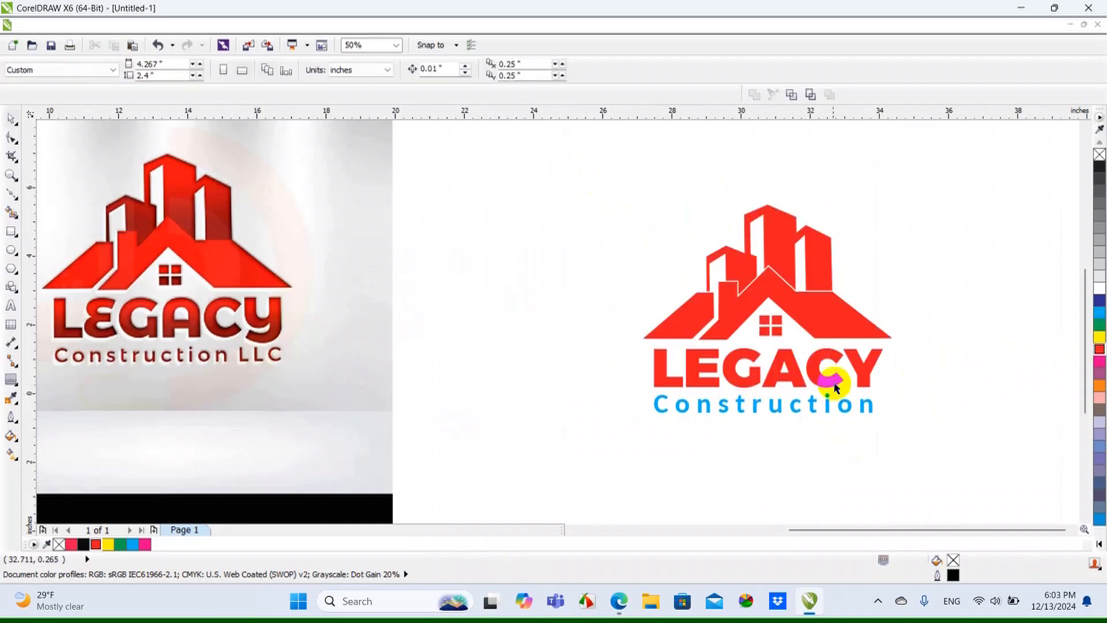
# Fill the second logo's Construction text with black
pyautogui.click(675, 404)
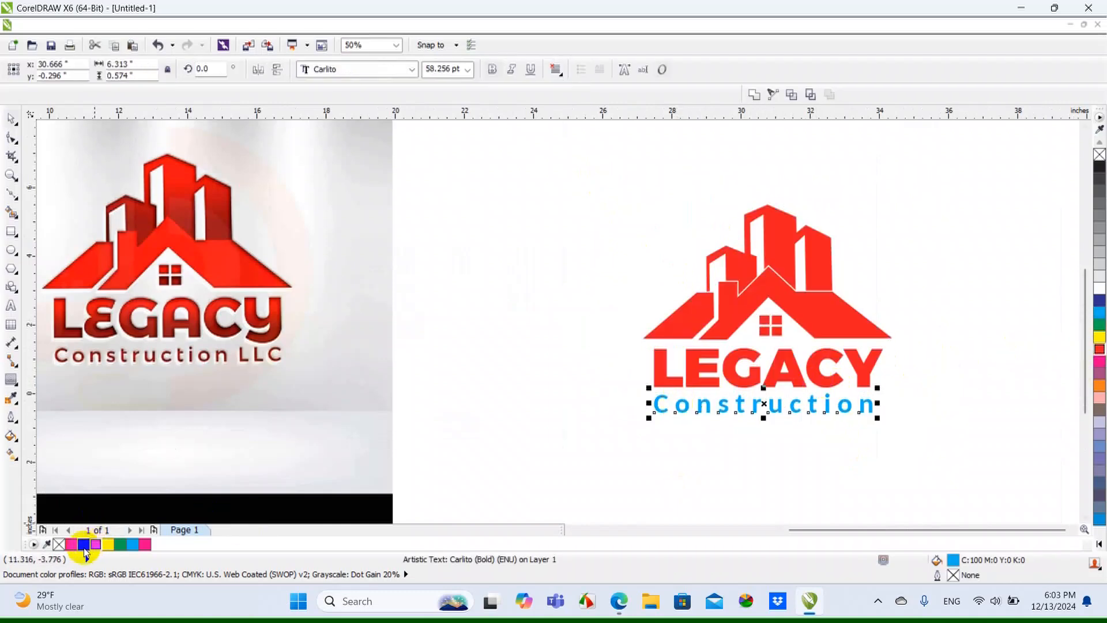
pyautogui.click(84, 548)
pyautogui.click(477, 385)
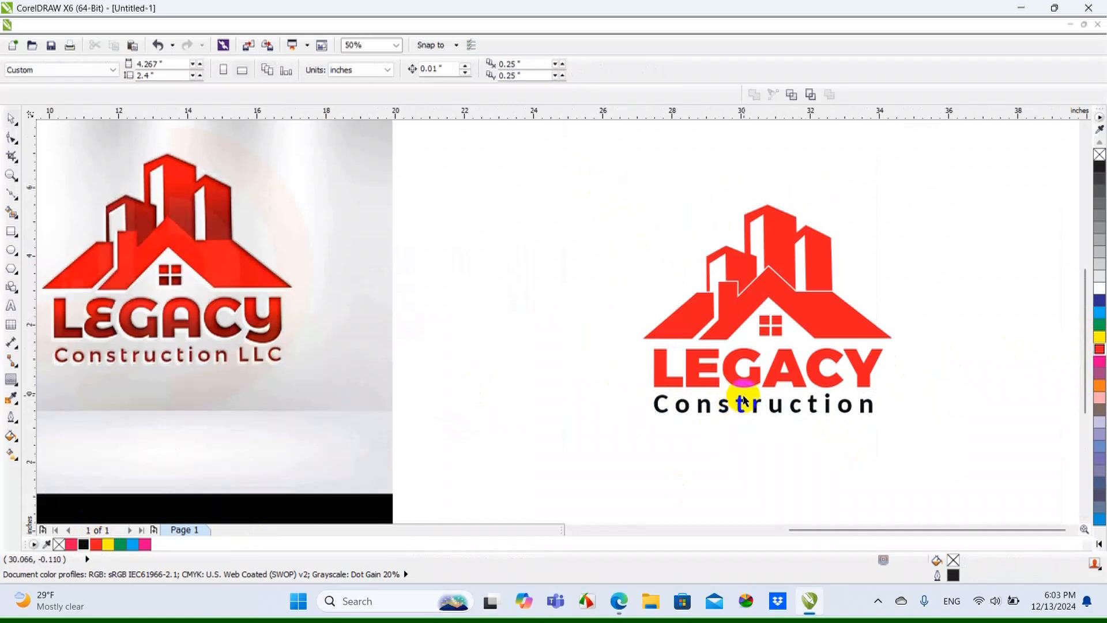
pyautogui.scroll(-1, 743, 398)
pyautogui.scroll(1, 752, 384)
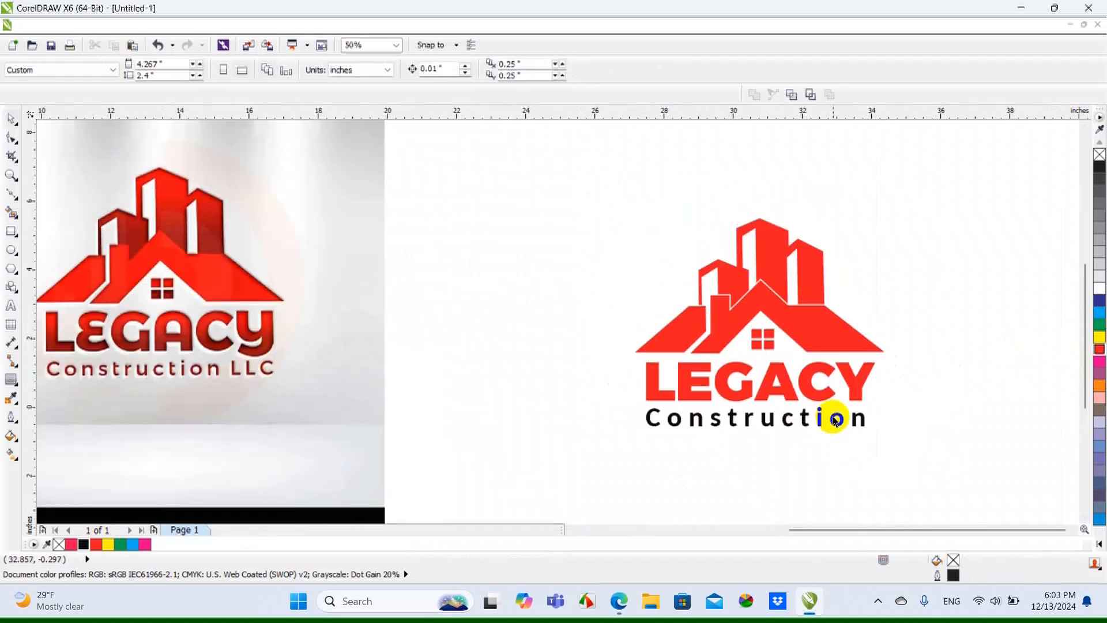
# Weld the three LEGACY lettering objects into one curve and enlarge it to about 6.9 in wide
pyautogui.scroll(1, 867, 407)
pyautogui.click(866, 374)
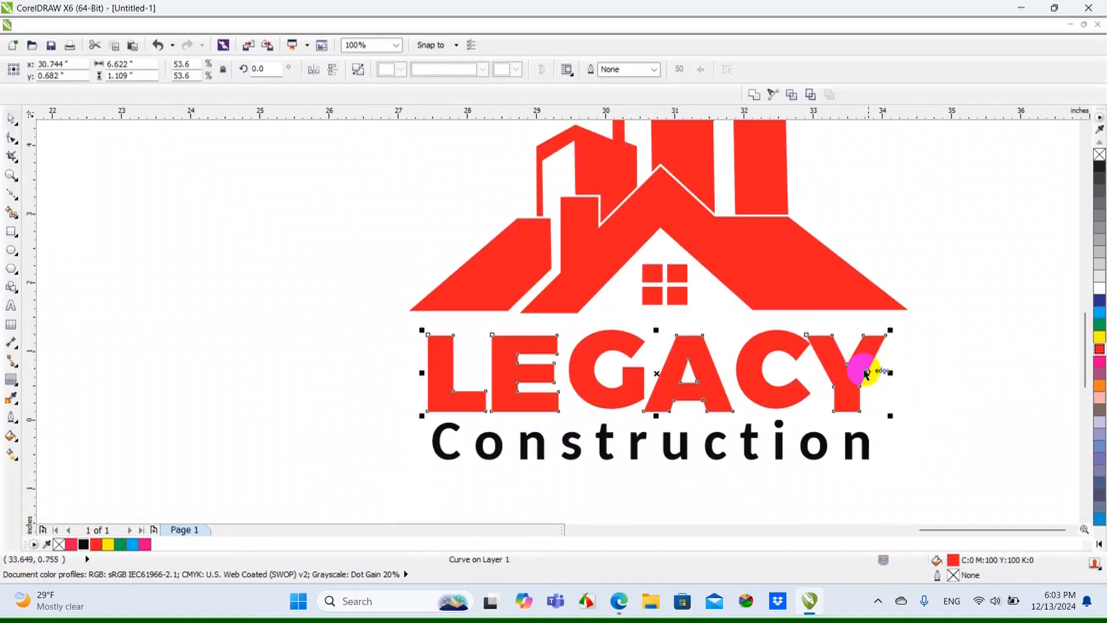
pyautogui.hotkey('ctrl', 'z')
pyautogui.moveTo(326, 313); pyautogui.dragTo(936, 426)
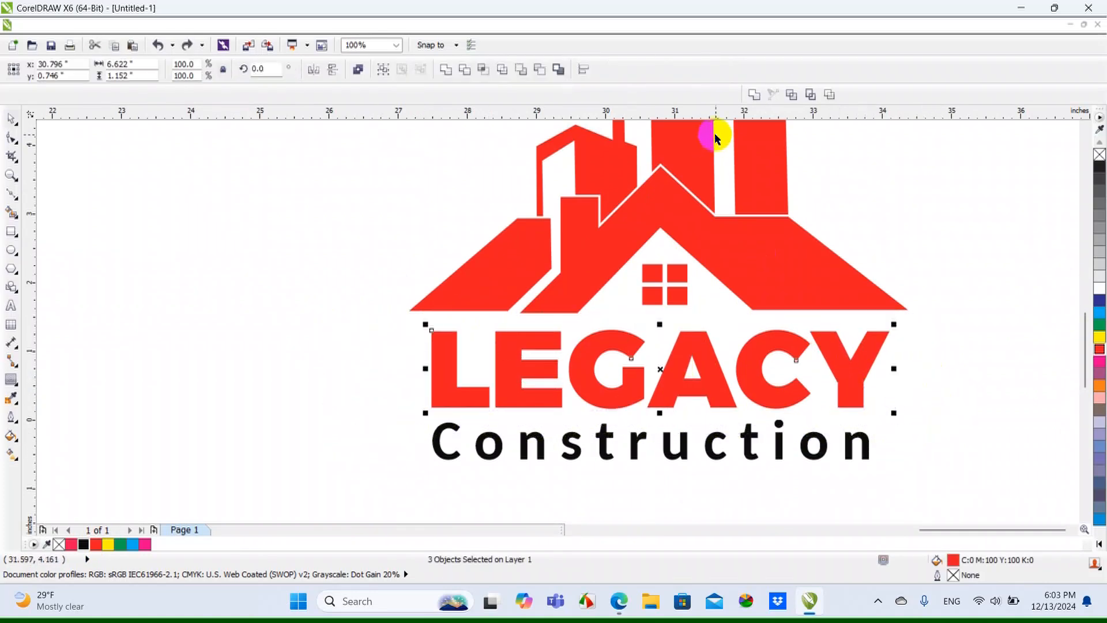
pyautogui.click(752, 96)
pyautogui.moveTo(427, 420); pyautogui.dragTo(412, 427)
pyautogui.click(835, 292)
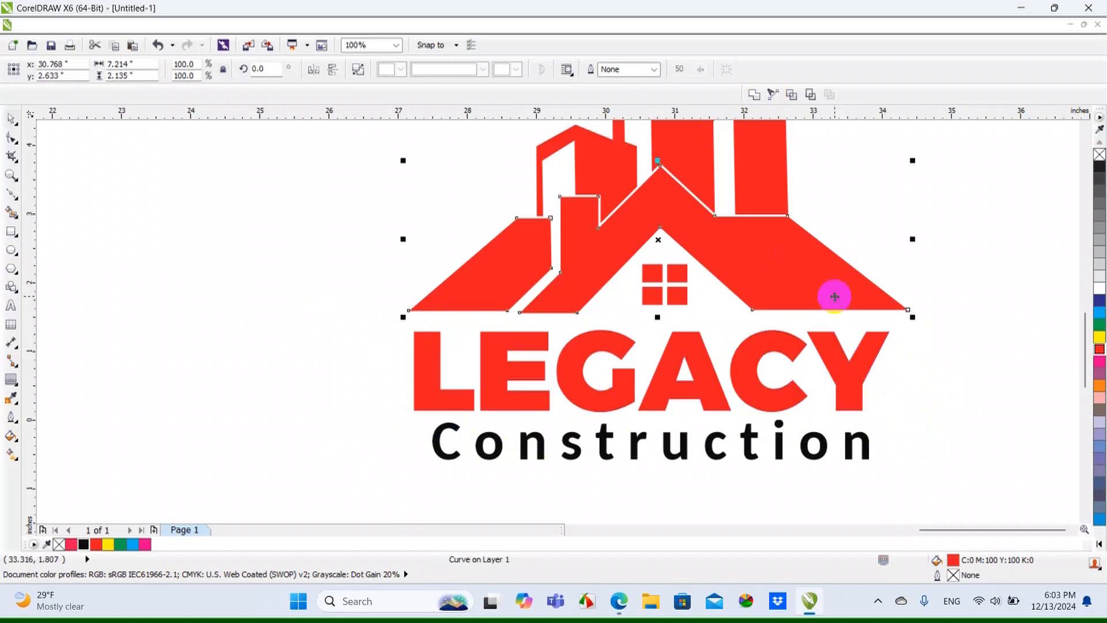
pyautogui.click(490, 267)
pyautogui.click(420, 240)
pyautogui.click(622, 348)
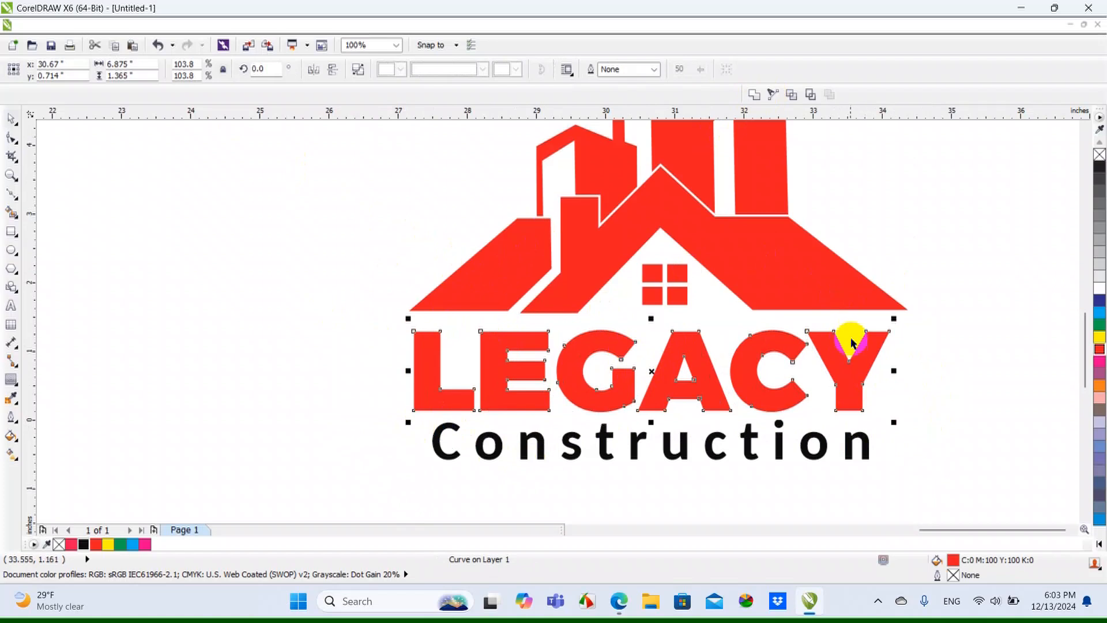
pyautogui.click(868, 369)
pyautogui.moveTo(833, 378); pyautogui.dragTo(911, 390)
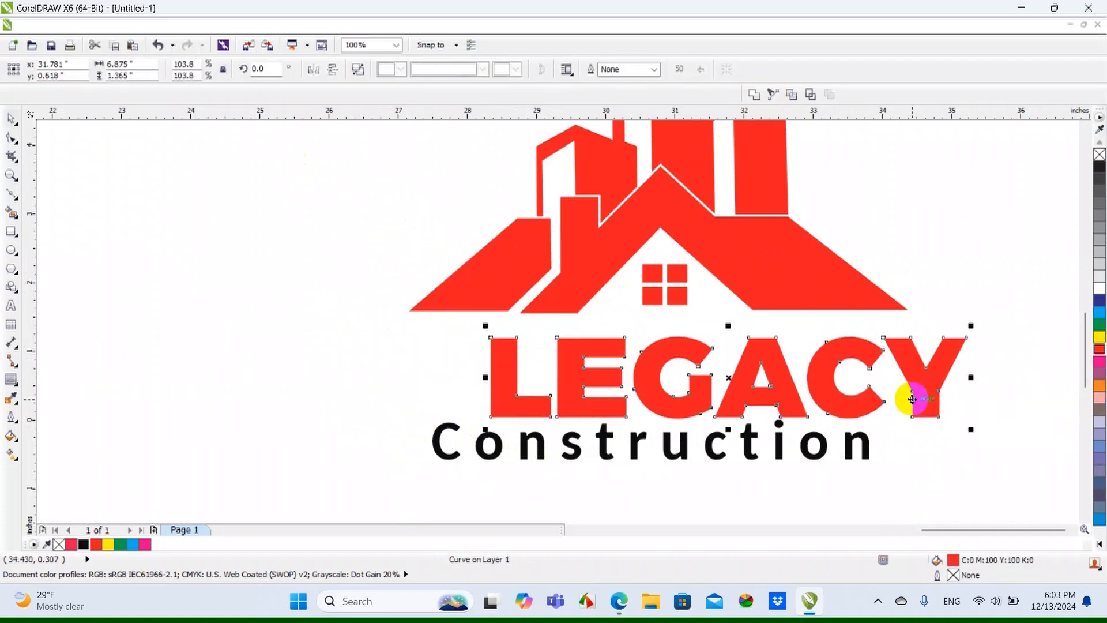
pyautogui.hotkey('ctrl', 'z')
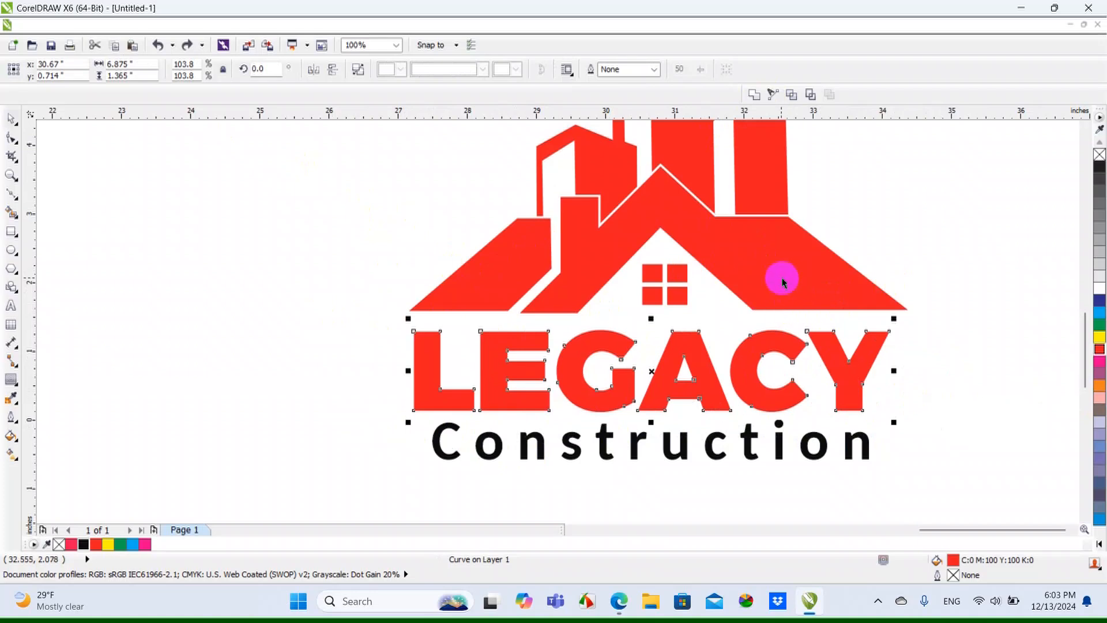
# Centre the welded LEGACY lettering horizontally under the red roof shape
pyautogui.click(420, 353)
pyautogui.keyDown('shift'); pyautogui.click(509, 265); pyautogui.keyUp('shift')
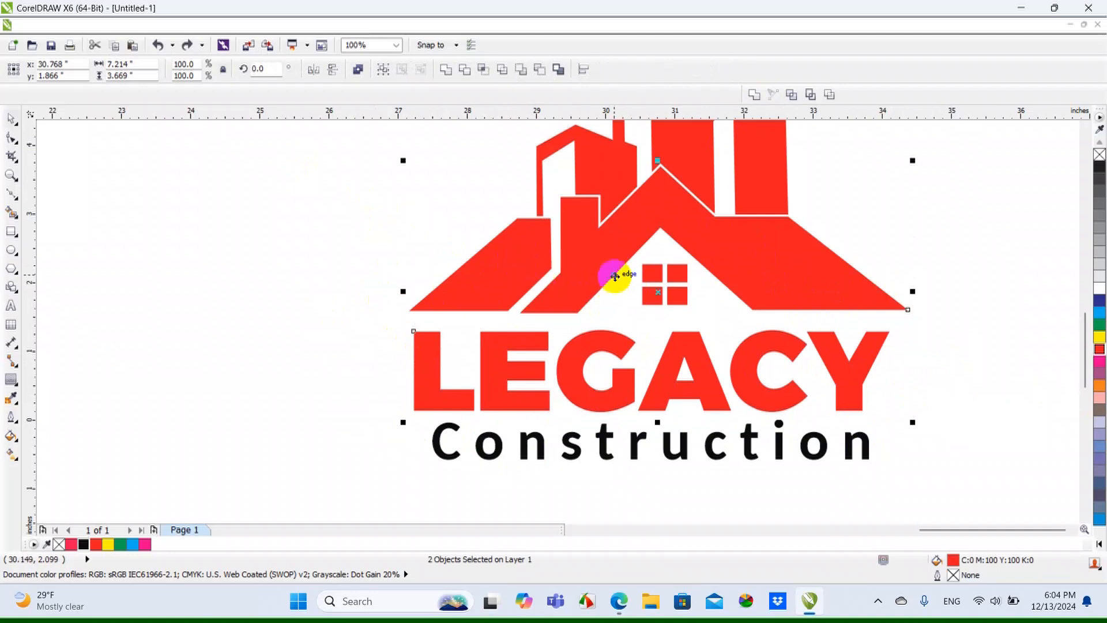
pyautogui.press('c')
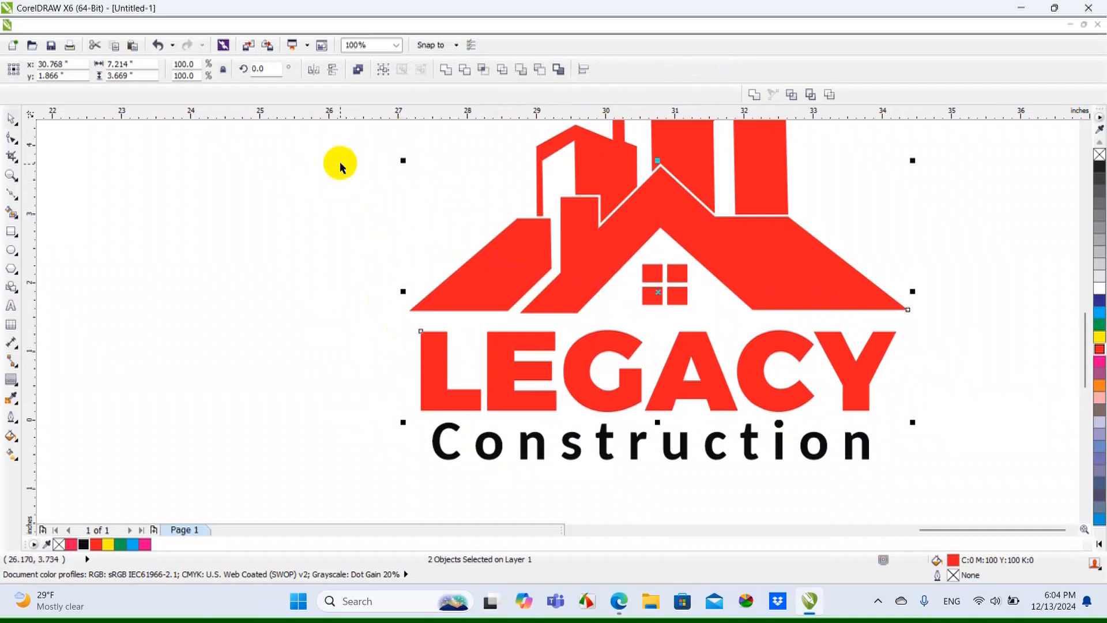
pyautogui.click(340, 229)
# Centre the Construction text horizontally under the LEGACY lettering
pyautogui.click(600, 452)
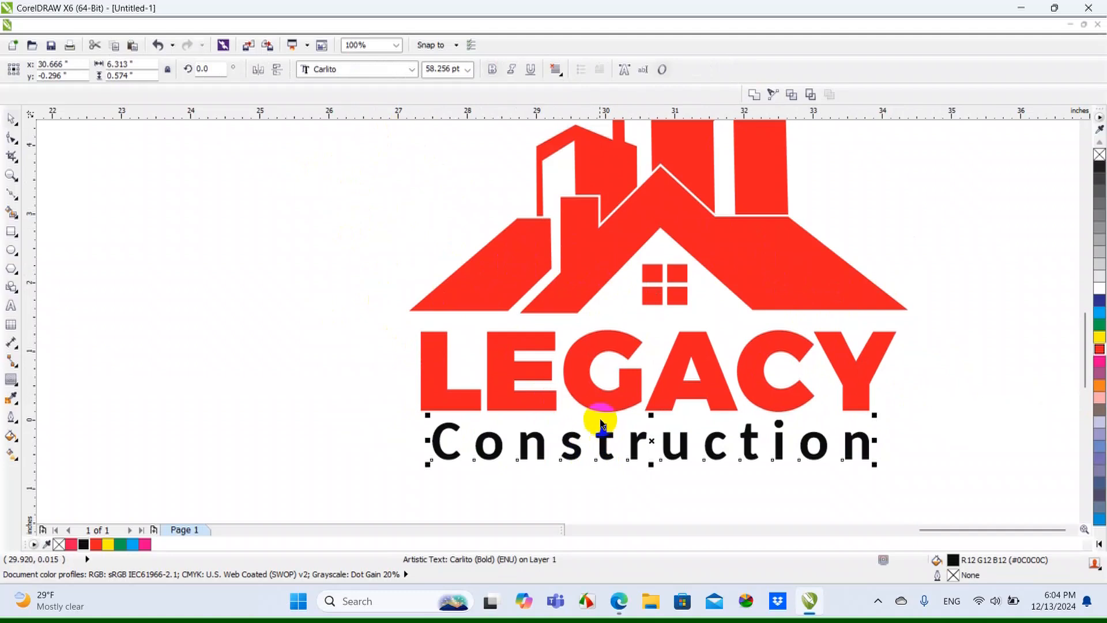
pyautogui.keyDown('shift'); pyautogui.click(599, 405); pyautogui.keyUp('shift')
pyautogui.press('c')
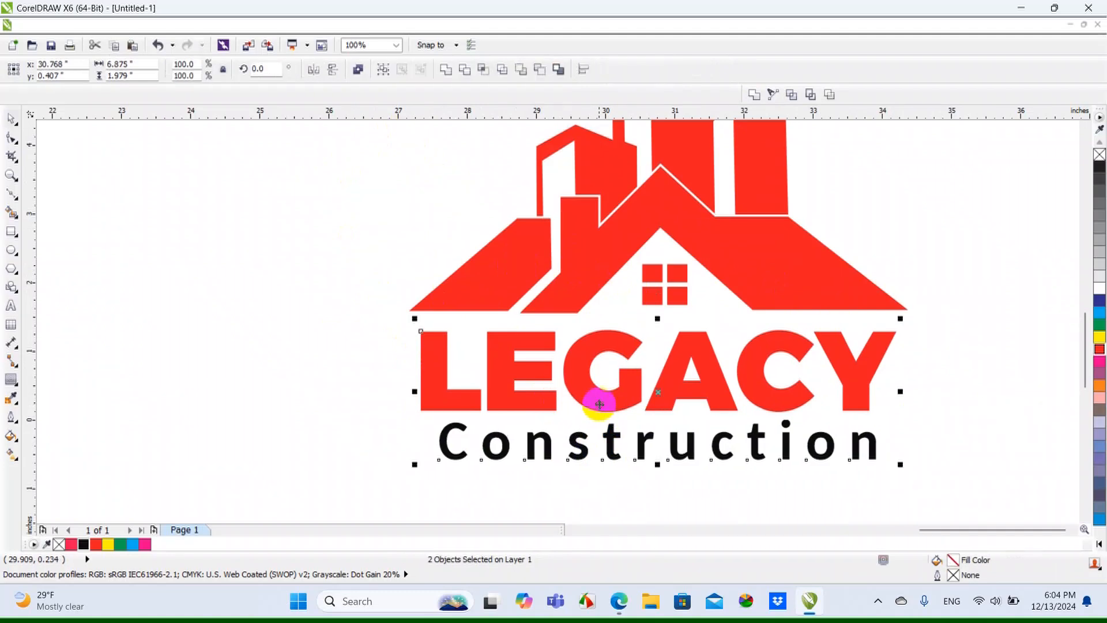
pyautogui.click(326, 356)
# Paste the white van photo into the drawing area beside the logos
pyautogui.scroll(-1, 640, 355)
pyautogui.scroll(-2, 693, 353)
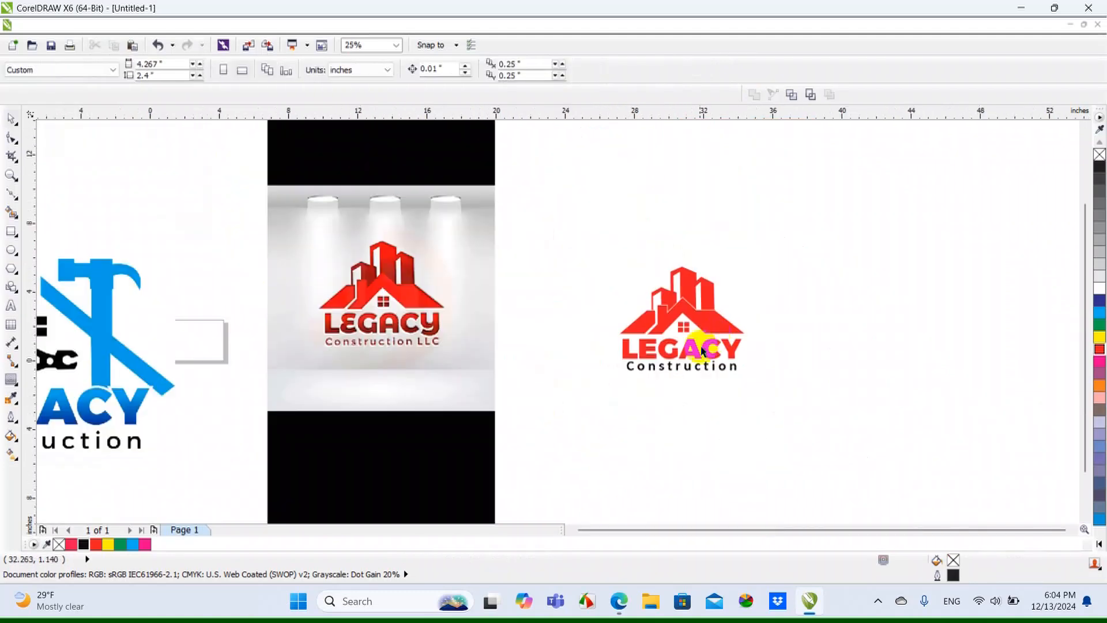
pyautogui.scroll(-1, 805, 349)
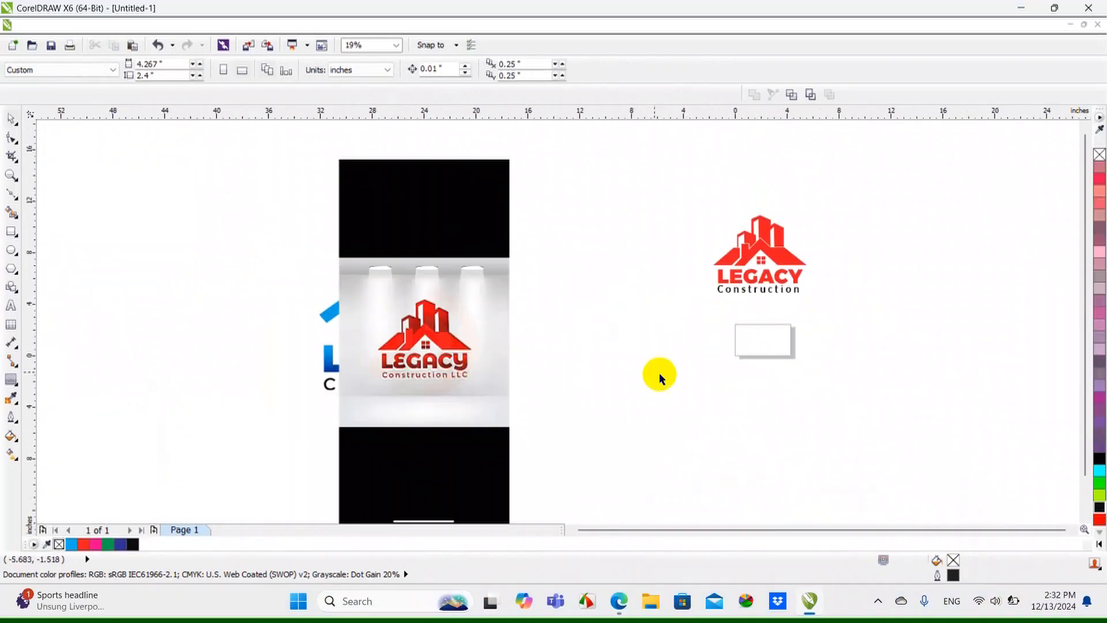
pyautogui.rightClick(644, 357)
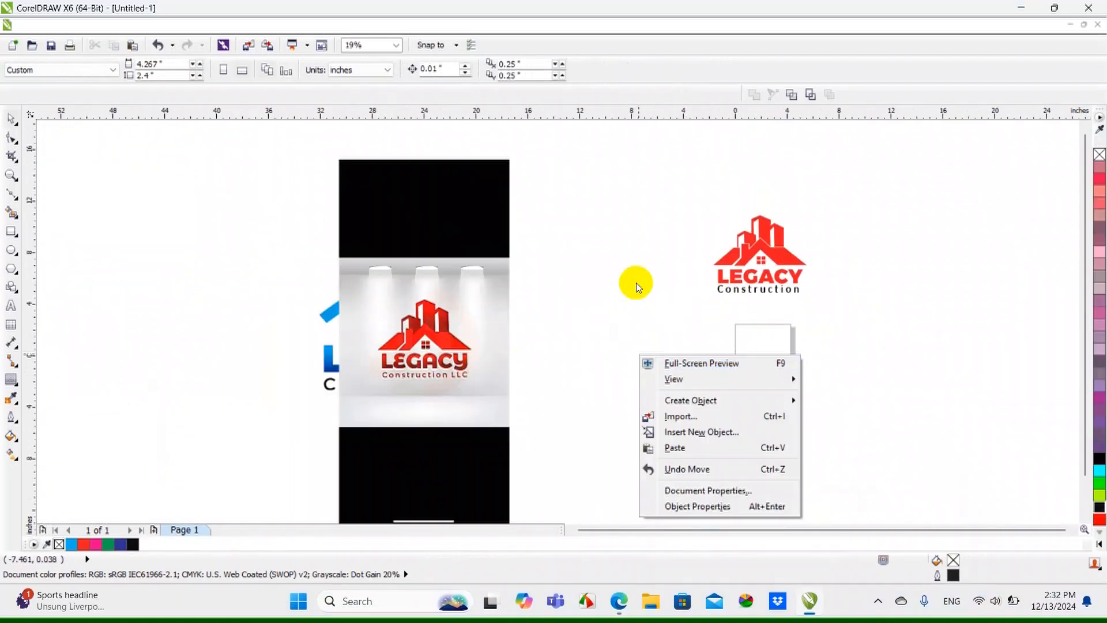
pyautogui.click(686, 451)
pyautogui.scroll(-3, 724, 354)
pyautogui.doubleClick(541, 150)
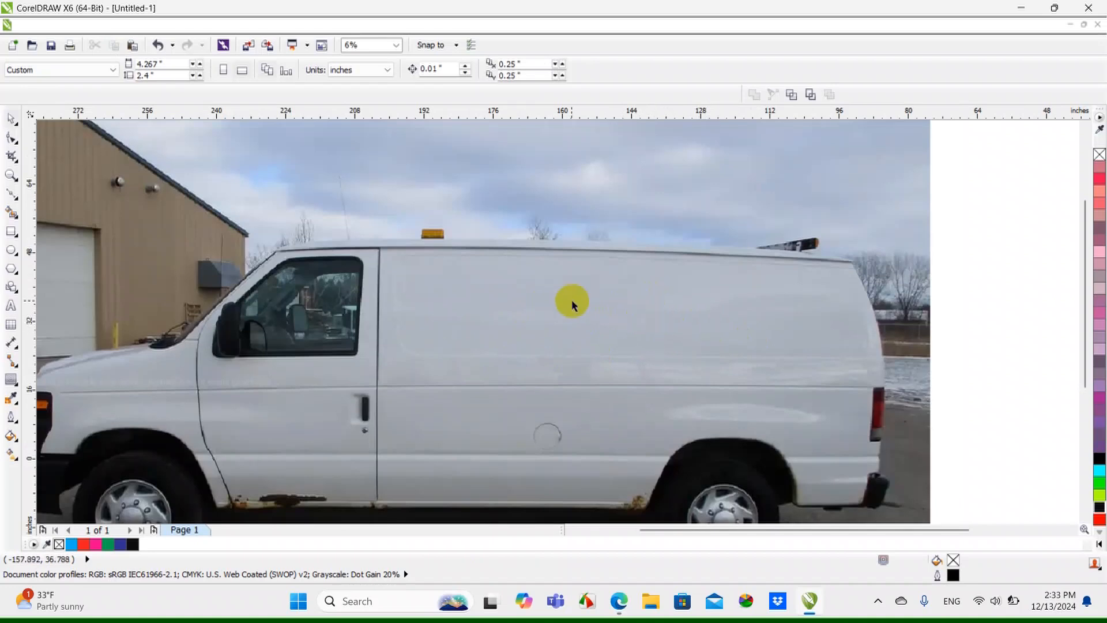
# Move the van photo about 34 in farther left, away from the logos, and view its blank side panel
pyautogui.scroll(-2, 673, 289)
pyautogui.click(725, 330)
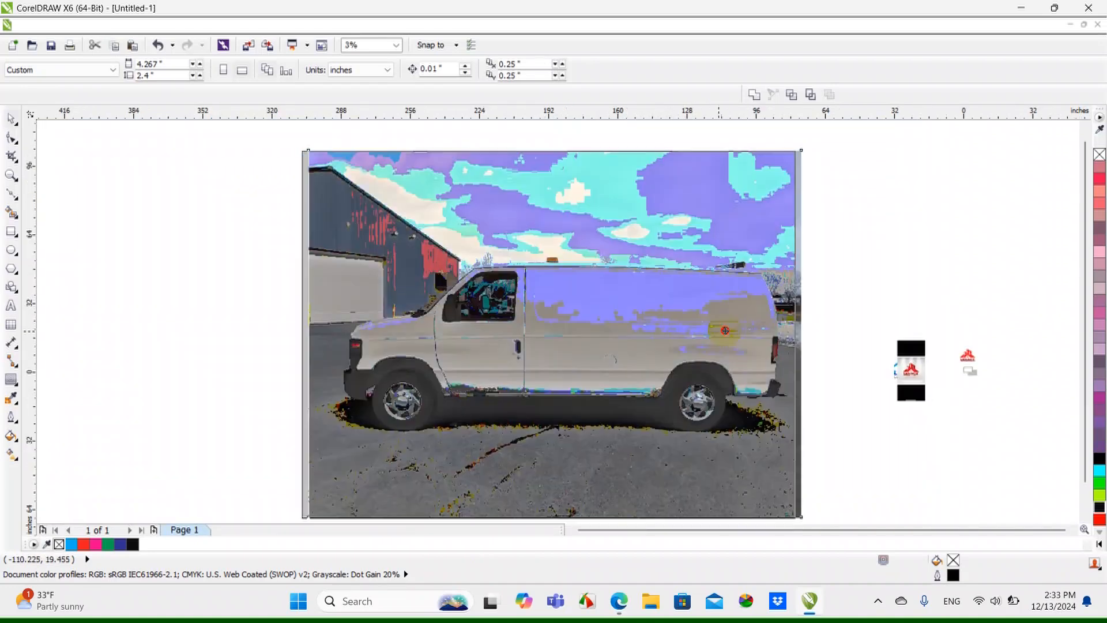
pyautogui.moveTo(725, 330); pyautogui.dragTo(653, 326)
pyautogui.click(756, 300)
pyautogui.scroll(1, 452, 329)
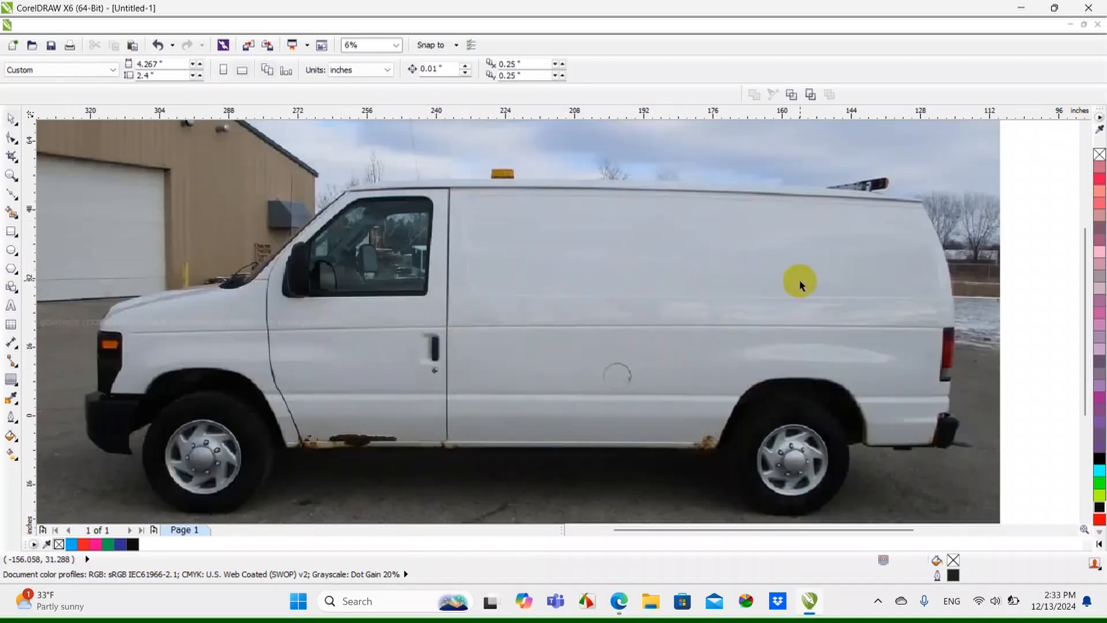
pyautogui.scroll(1, 744, 236)
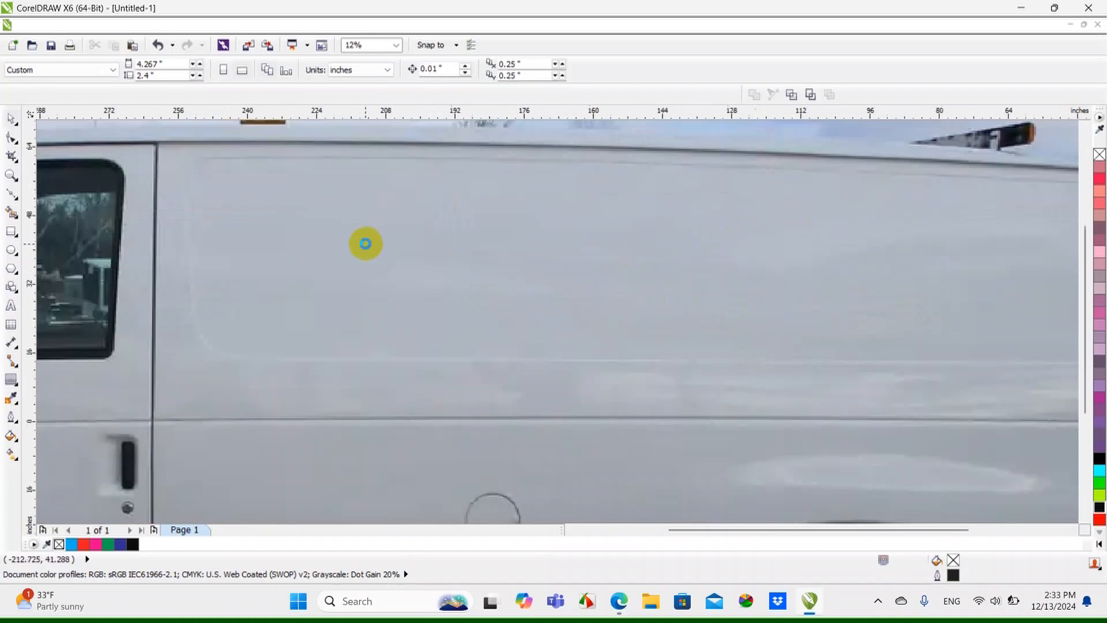
# Gauge the usable height of the van's blank side panel with a temporary rectangle about 8.8 by 22.3 in
pyautogui.scroll(-1, 365, 242)
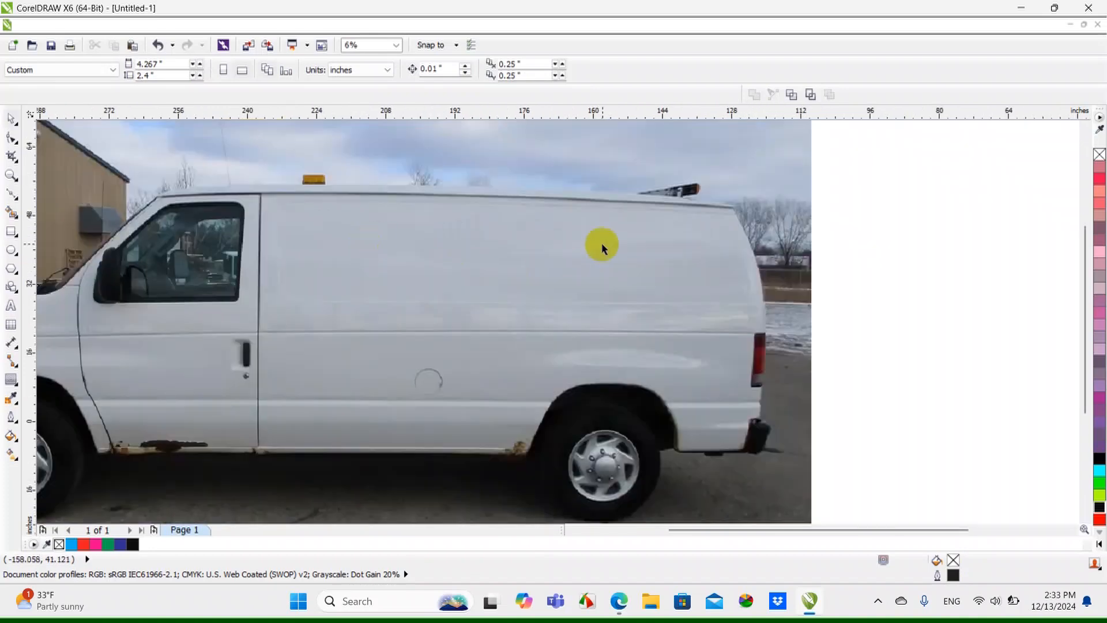
pyautogui.click(12, 232)
pyautogui.scroll(1, 574, 262)
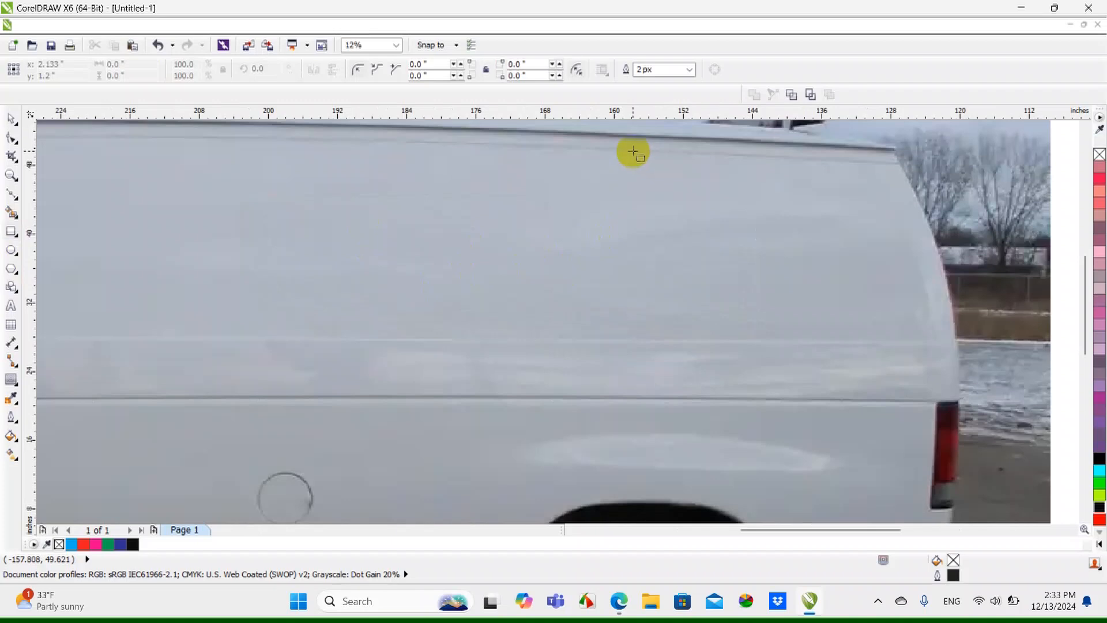
pyautogui.moveTo(633, 149); pyautogui.dragTo(556, 340)
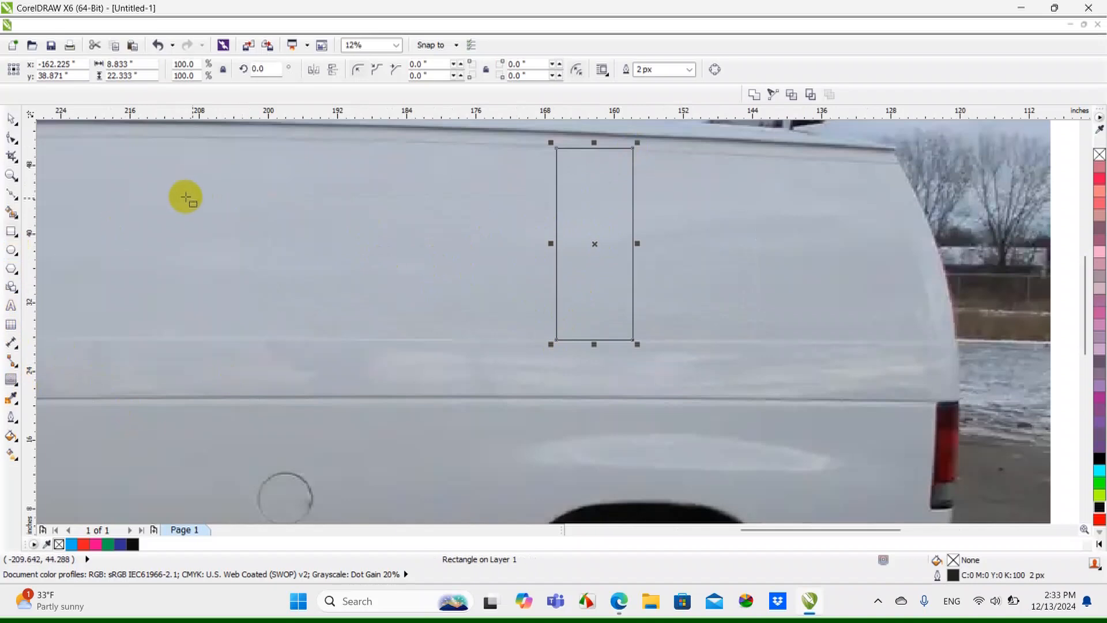
pyautogui.click(10, 119)
pyautogui.scroll(-1, 493, 224)
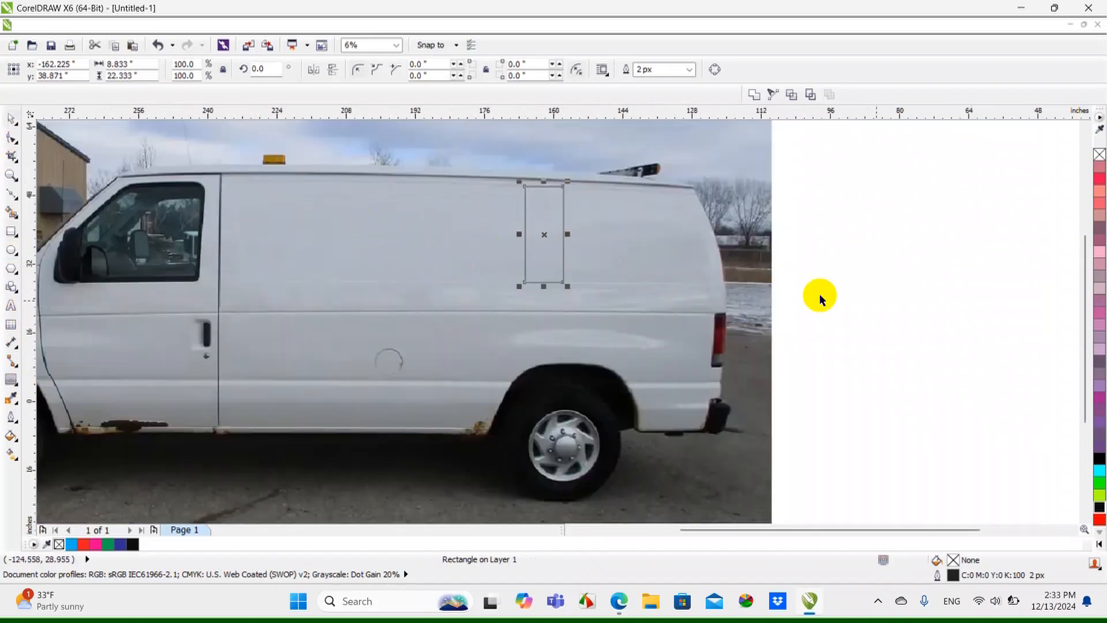
pyautogui.click(950, 303)
# Select all pieces of the vector Legacy Construction logo and move them onto the upper rear of the van's side panel
pyautogui.scroll(-1, 751, 345)
pyautogui.scroll(1, 737, 349)
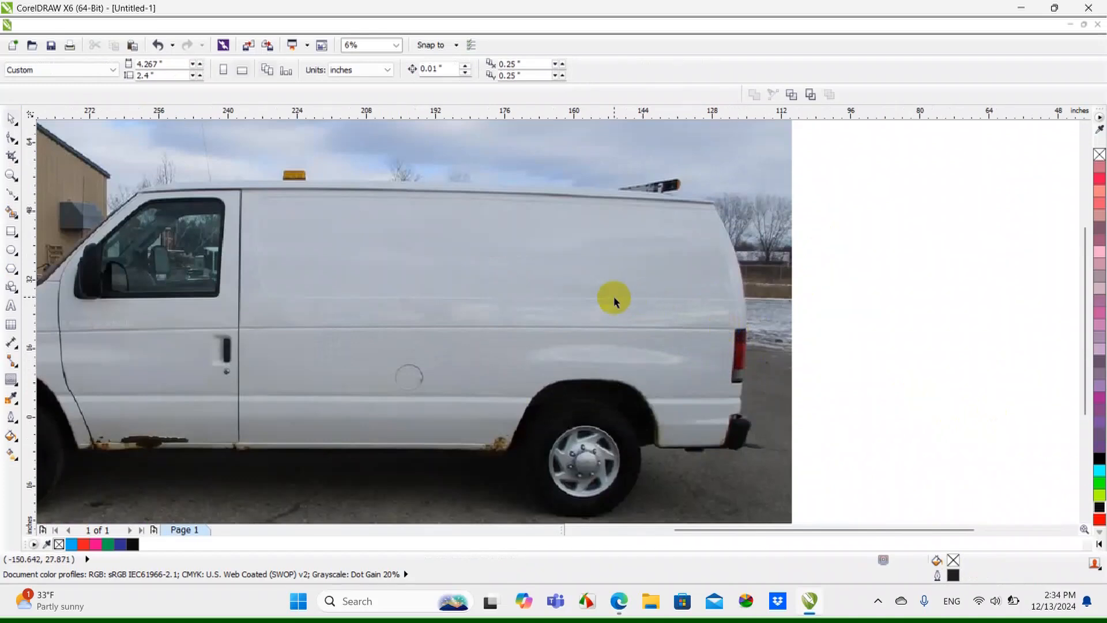
pyautogui.scroll(-1, 645, 286)
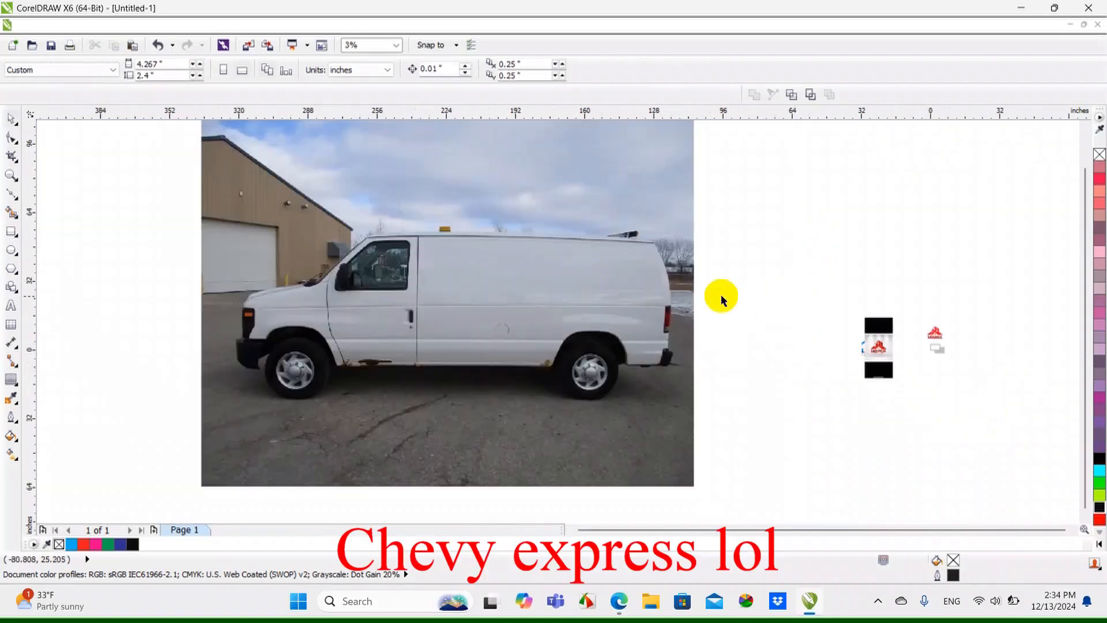
pyautogui.scroll(1, 591, 262)
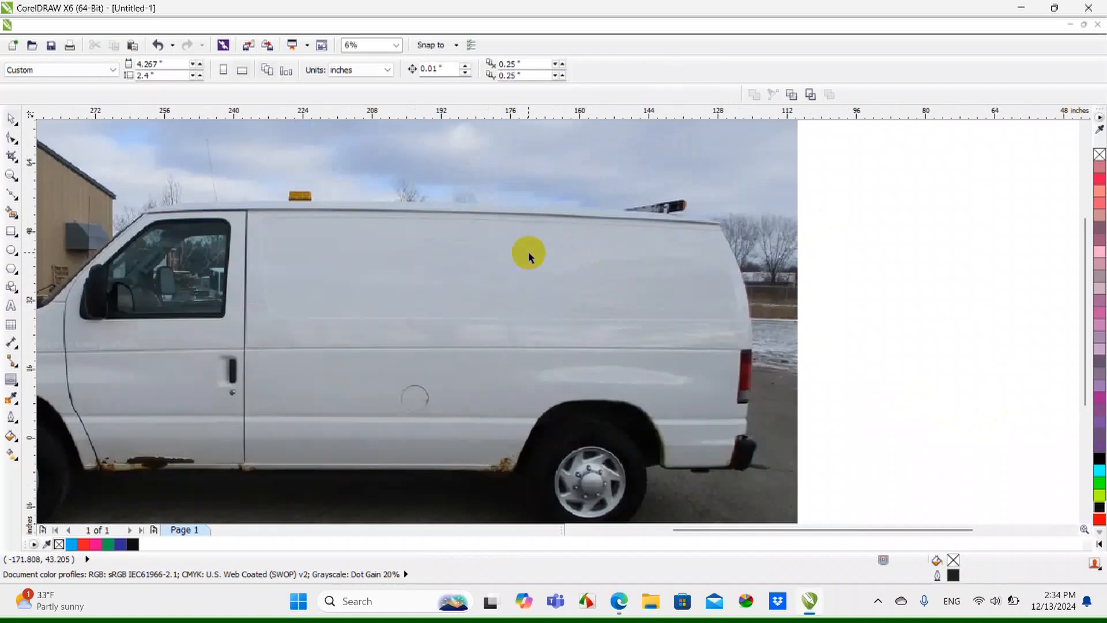
pyautogui.scroll(-1, 516, 274)
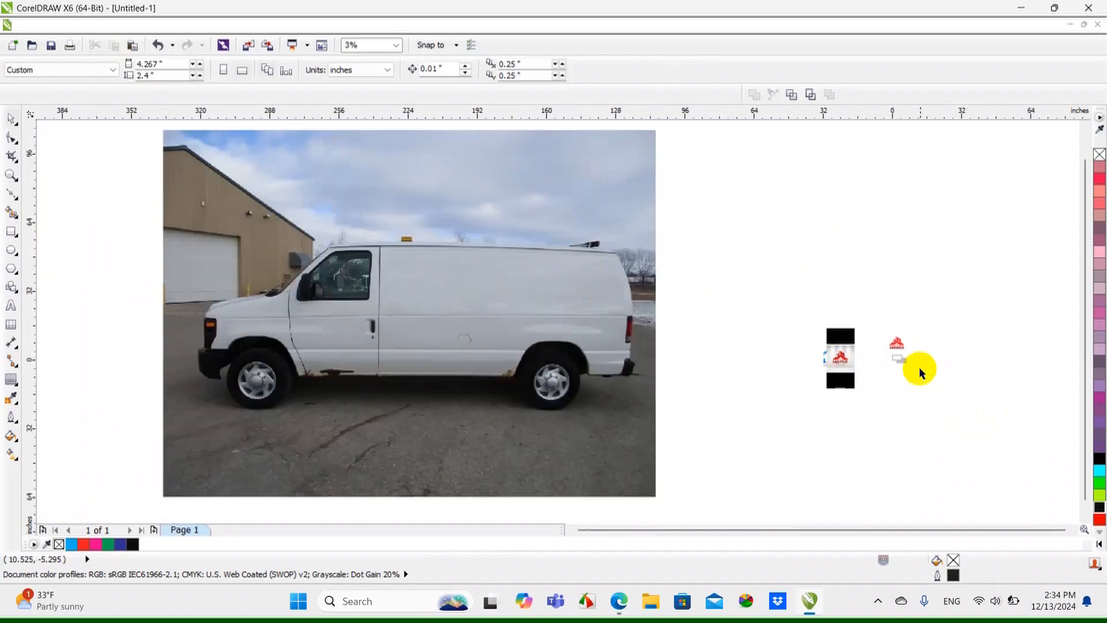
pyautogui.moveTo(943, 304); pyautogui.dragTo(854, 393)
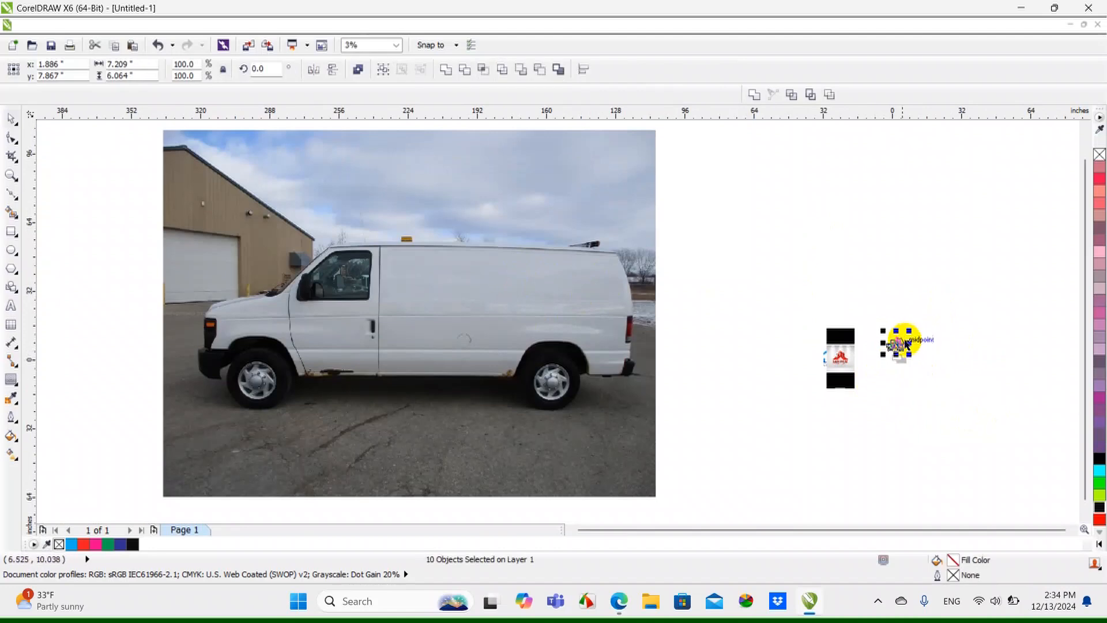
pyautogui.moveTo(900, 344); pyautogui.dragTo(543, 265)
pyautogui.scroll(2, 549, 274)
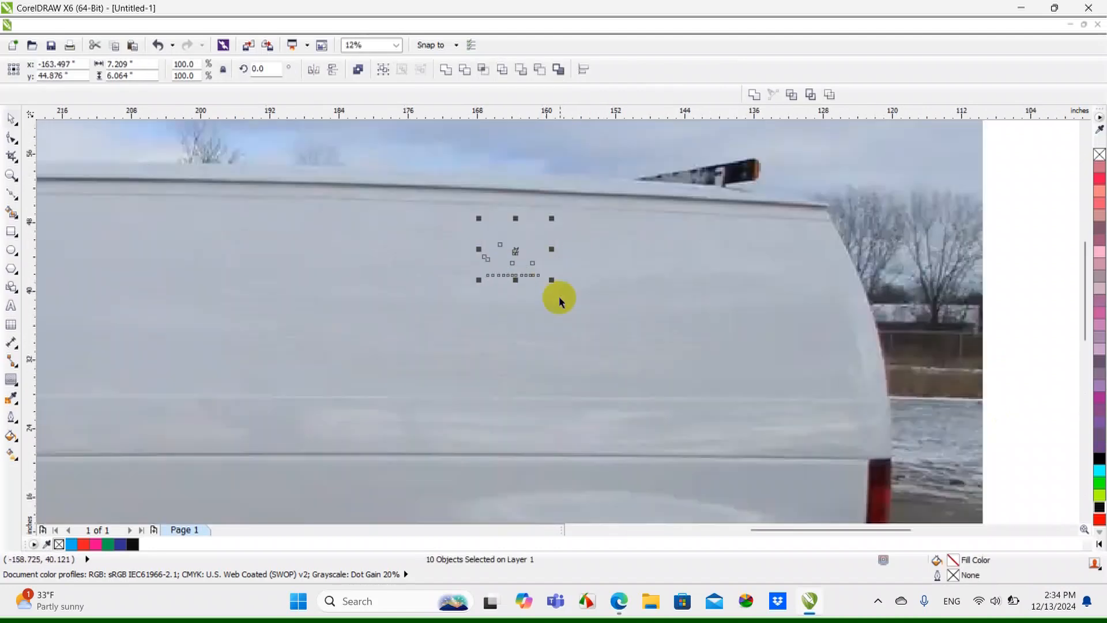
pyautogui.scroll(-2, 574, 294)
pyautogui.click(729, 310)
pyautogui.scroll(2, 596, 287)
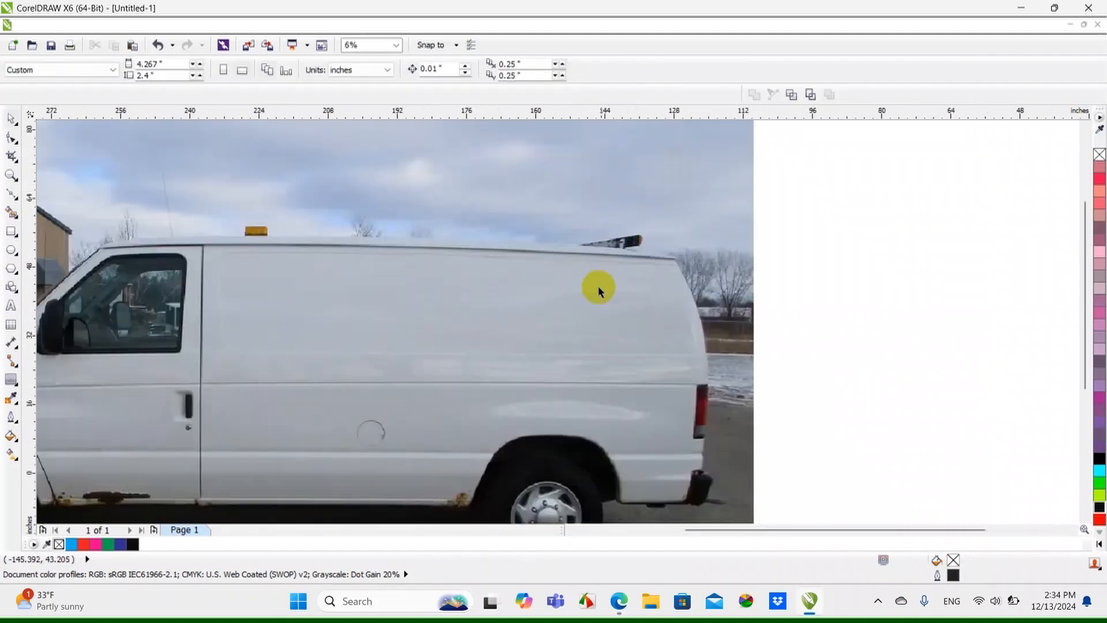
# Send the van photo to the back of the page, behind the logo
pyautogui.click(628, 287)
pyautogui.rightClick(628, 287)
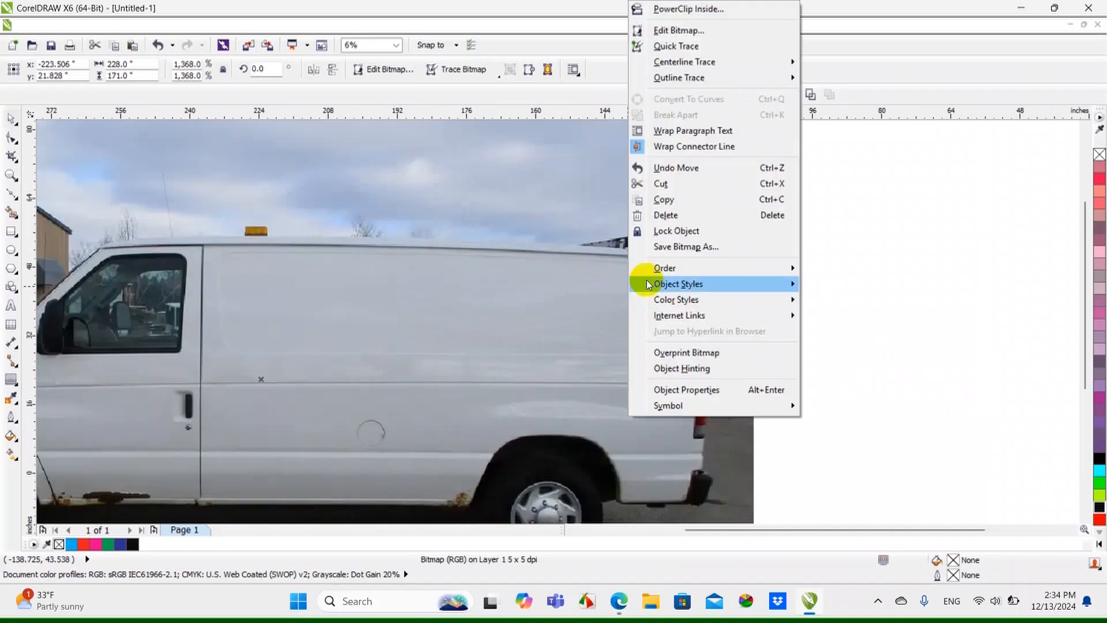
pyautogui.moveTo(688, 275)
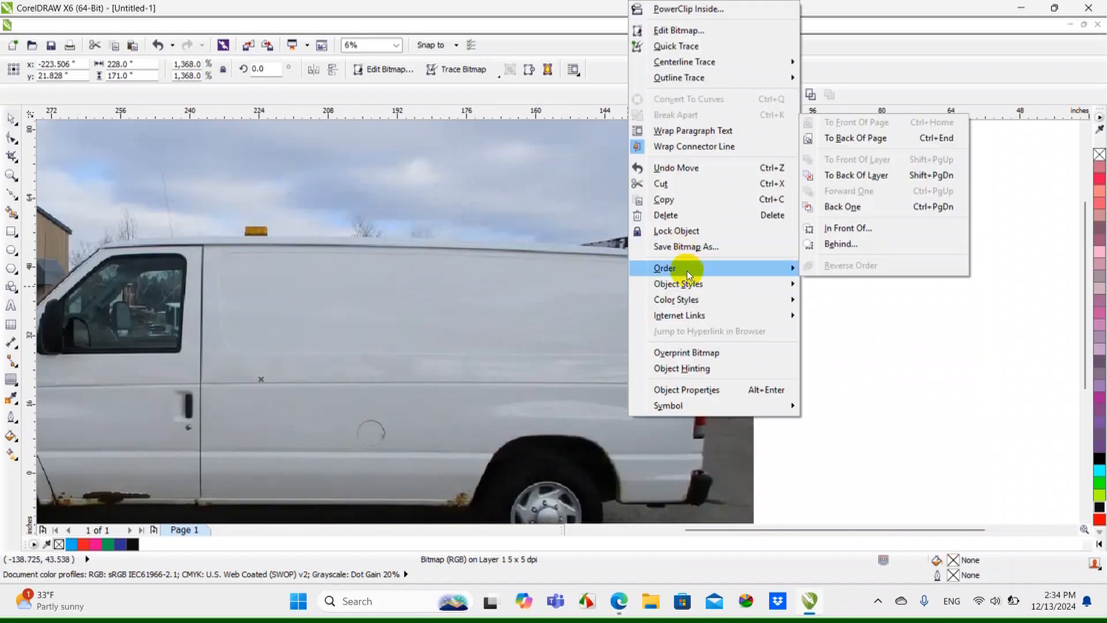
pyautogui.click(862, 143)
# Scale the whole logo proportionally to about 23.5 by 19.8 in and position it near the rear of the van's side panel
pyautogui.moveTo(880, 189); pyautogui.dragTo(419, 371)
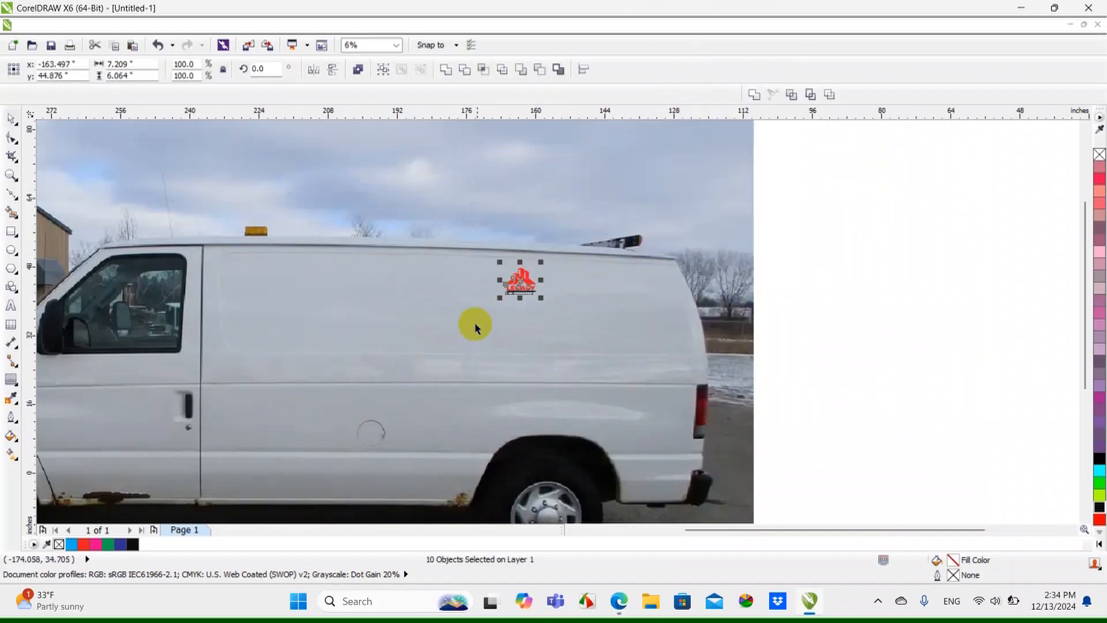
pyautogui.moveTo(495, 307); pyautogui.dragTo(436, 351)
pyautogui.scroll(1, 510, 318)
pyautogui.moveTo(510, 318); pyautogui.dragTo(630, 310)
pyautogui.moveTo(690, 223); pyautogui.dragTo(717, 199)
pyautogui.moveTo(638, 291); pyautogui.dragTo(639, 293)
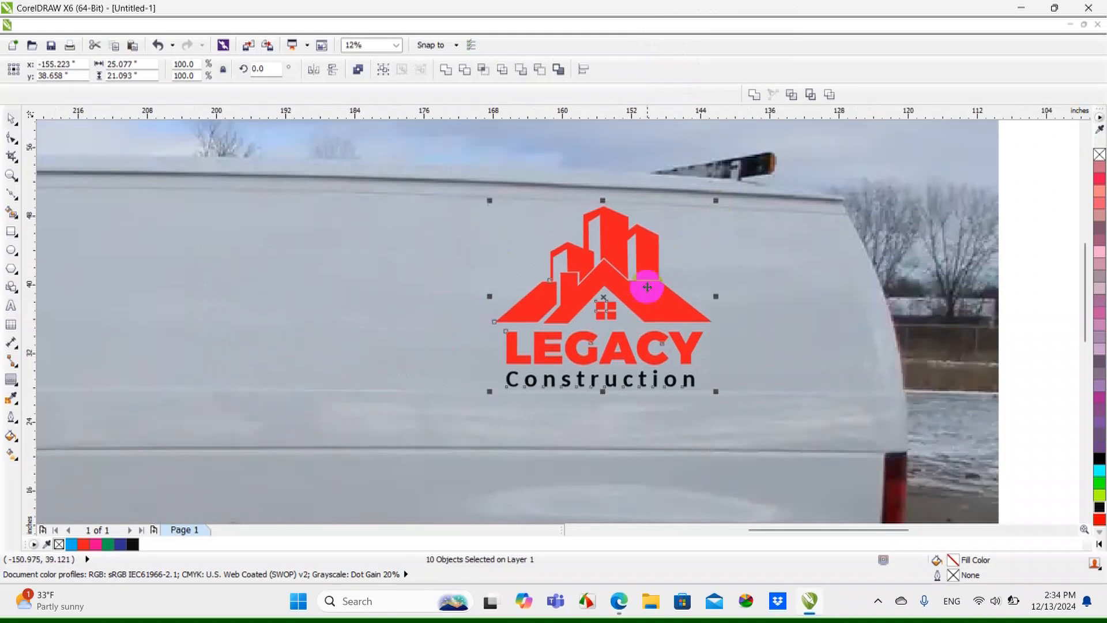
pyautogui.moveTo(718, 202); pyautogui.dragTo(705, 212)
pyautogui.moveTo(634, 264); pyautogui.dragTo(650, 259)
pyautogui.scroll(-2, 650, 260)
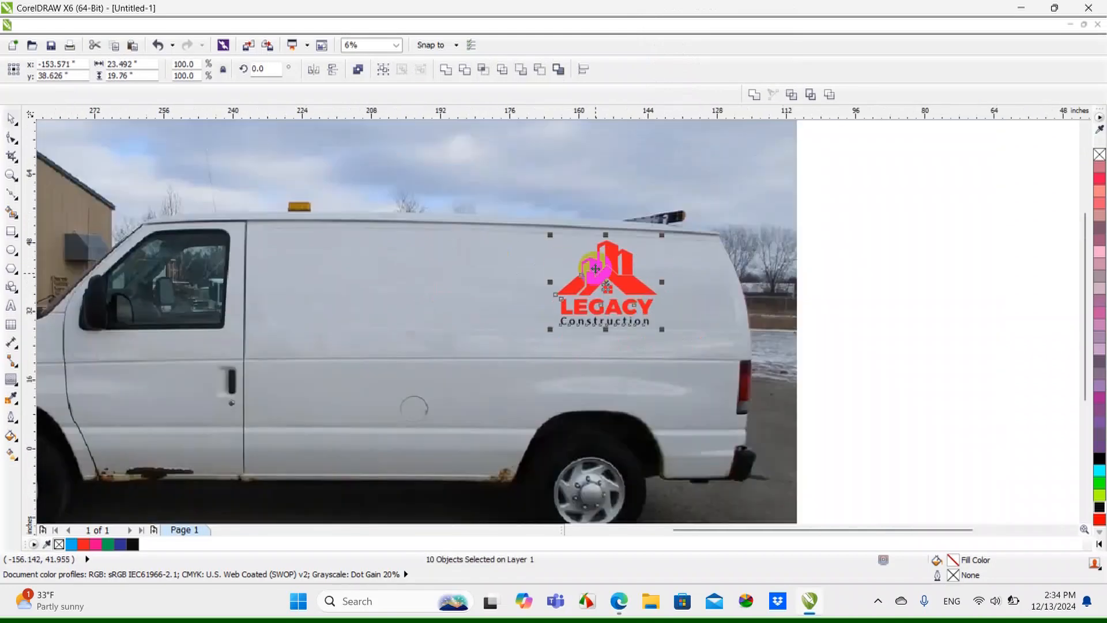
pyautogui.click(815, 321)
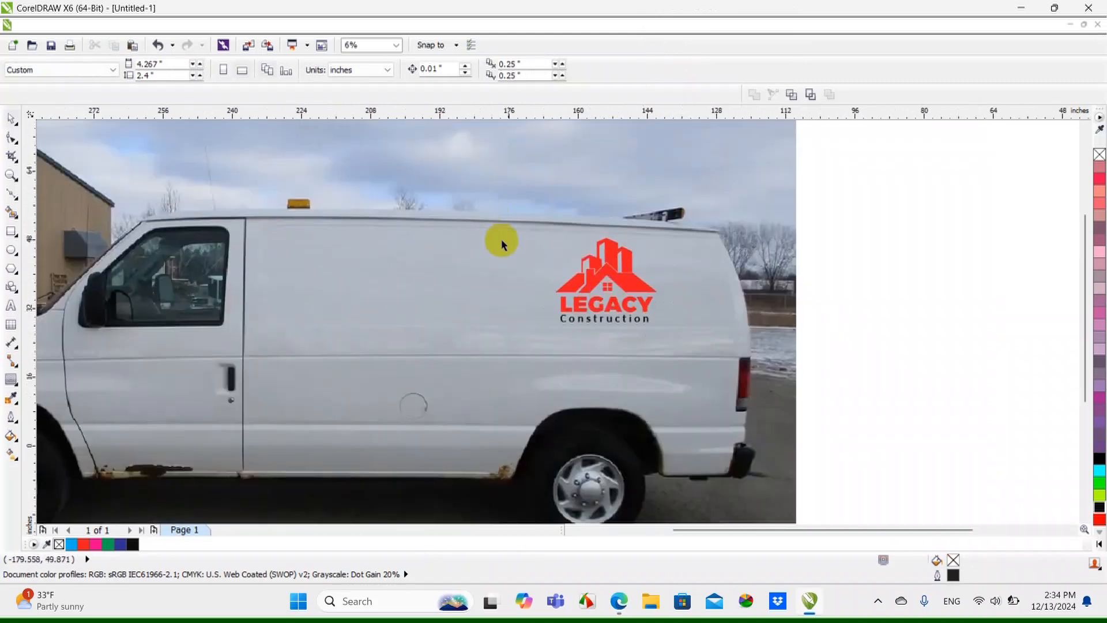
# Check the width and height of the Construction text in the logo on the van
pyautogui.scroll(2, 575, 299)
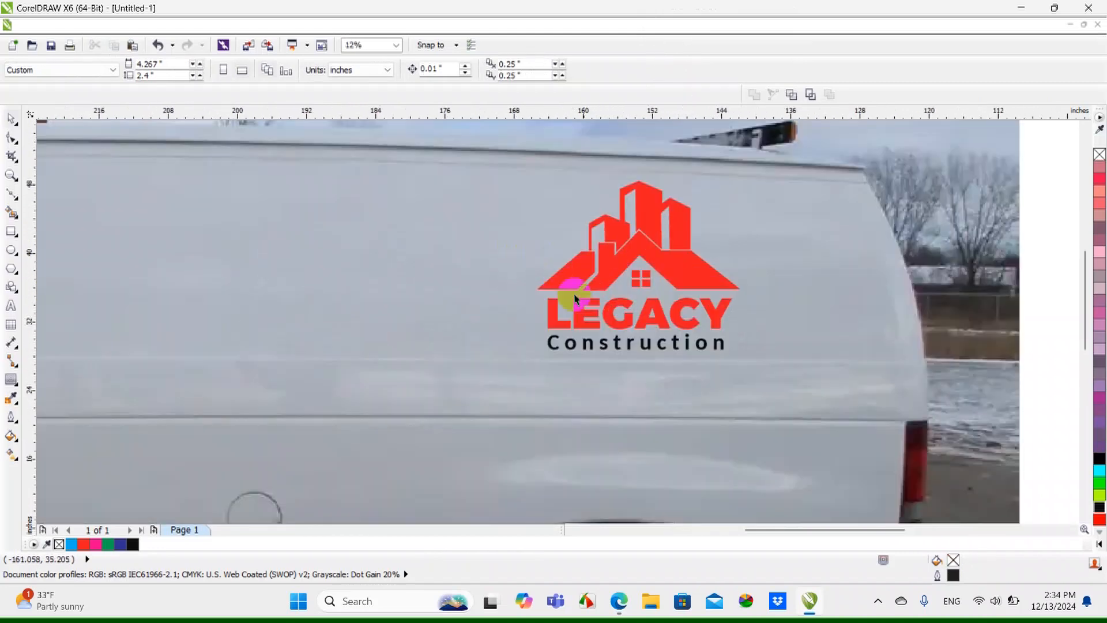
pyautogui.scroll(1, 682, 341)
pyautogui.click(687, 348)
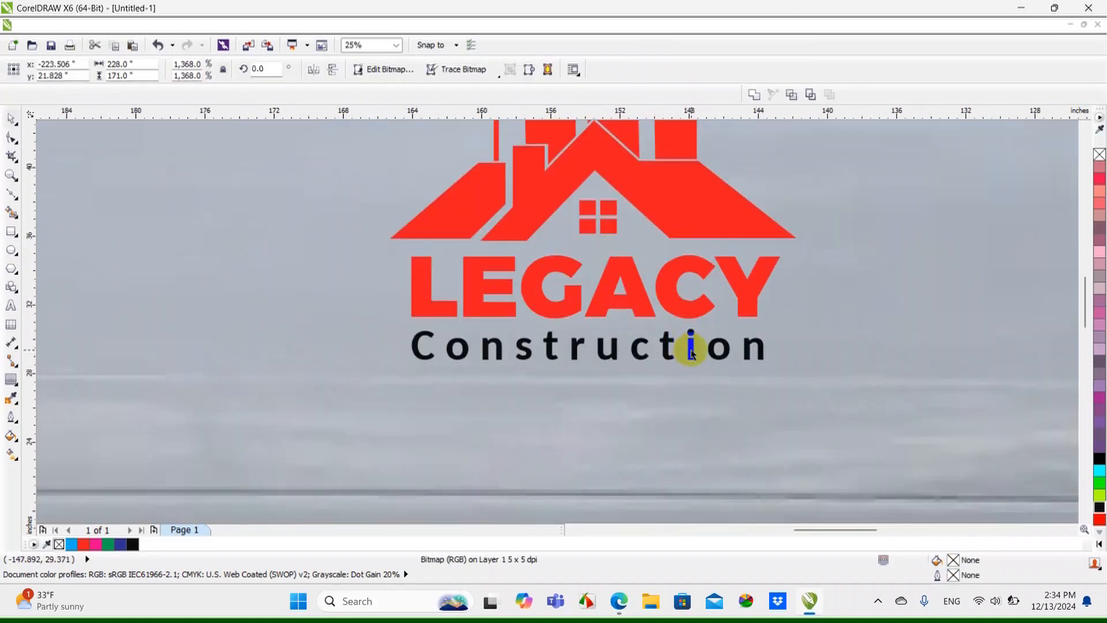
pyautogui.click(691, 353)
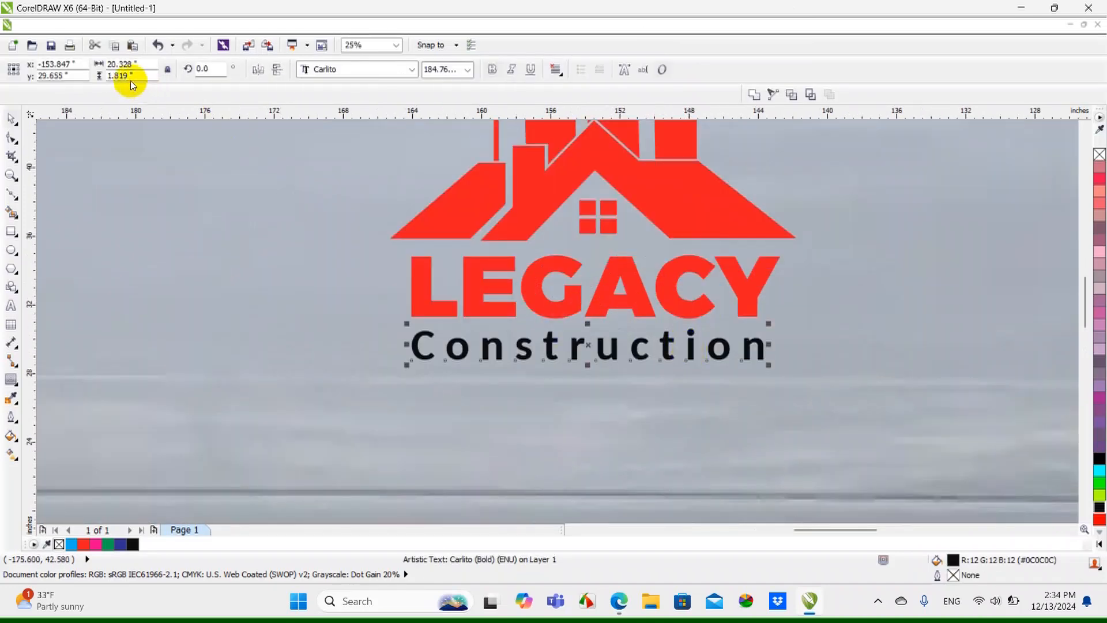
pyautogui.scroll(-1, 501, 345)
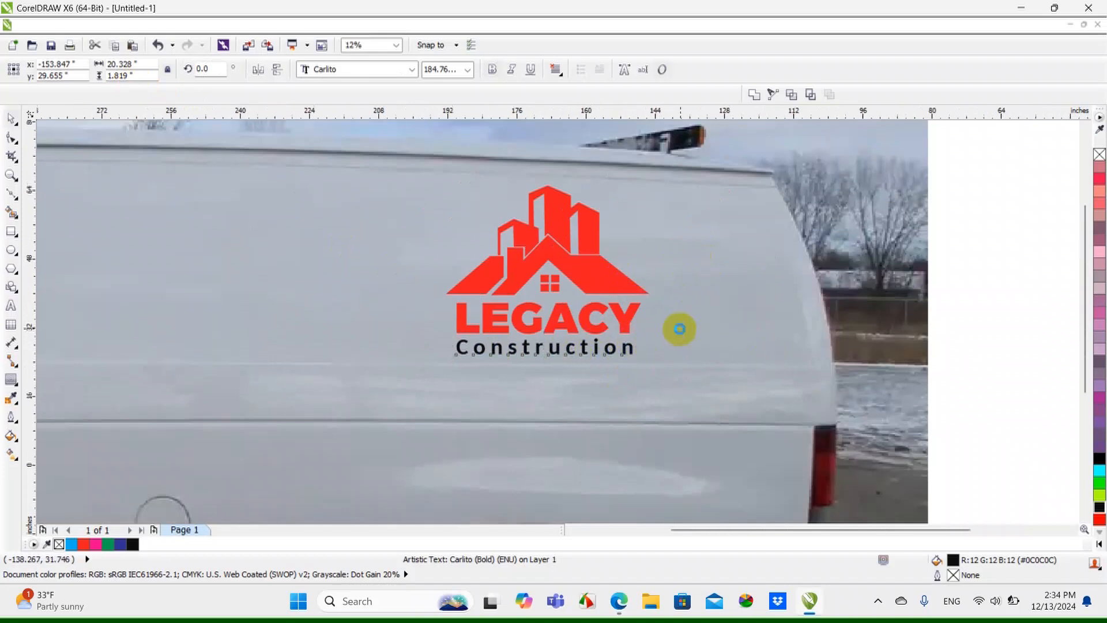
pyautogui.scroll(-1, 679, 323)
pyautogui.click(902, 341)
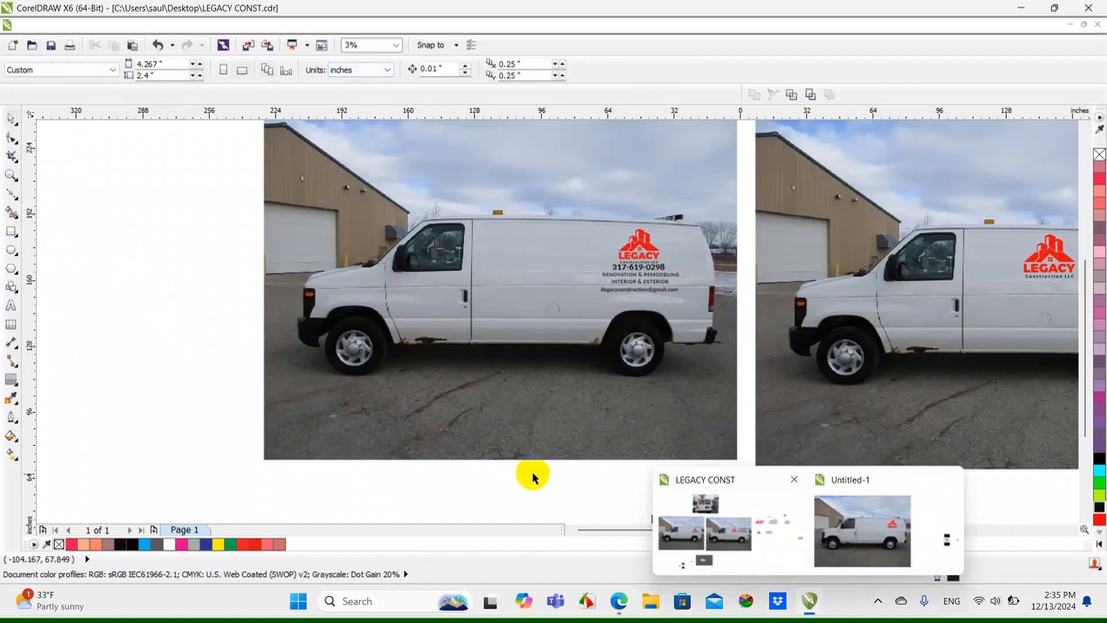
# Switch to the LEGACY CONST drawing and examine the lettering on the stacked side-panel mockup and the rear-door mockup
pyautogui.moveTo(731, 521); pyautogui.dragTo(767, 518)
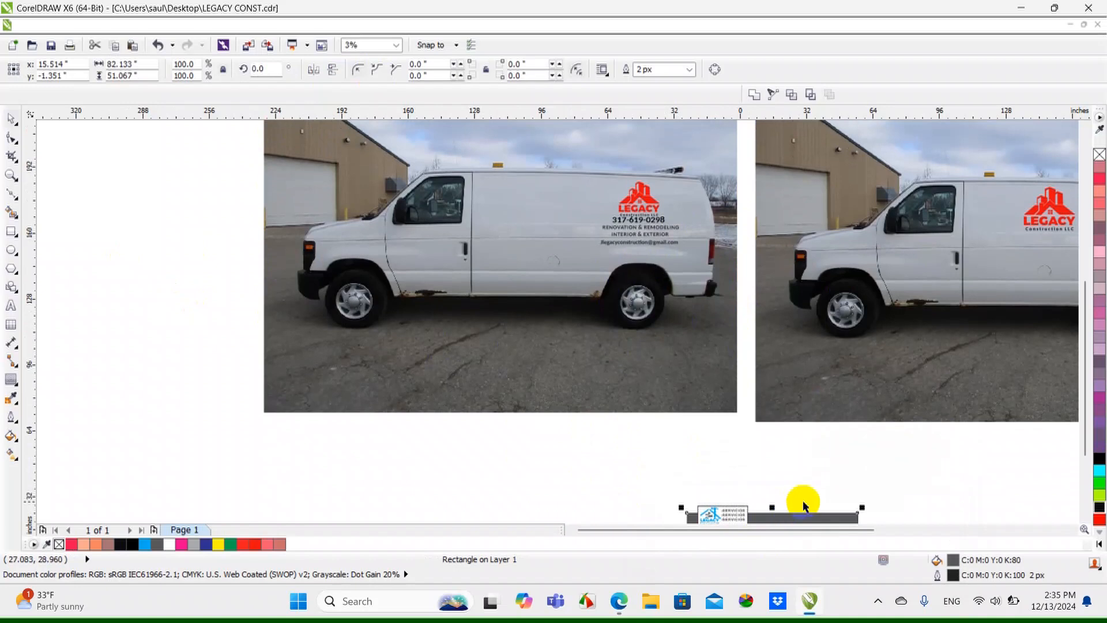
pyautogui.click(1003, 447)
pyautogui.moveTo(1087, 329); pyautogui.dragTo(1087, 292)
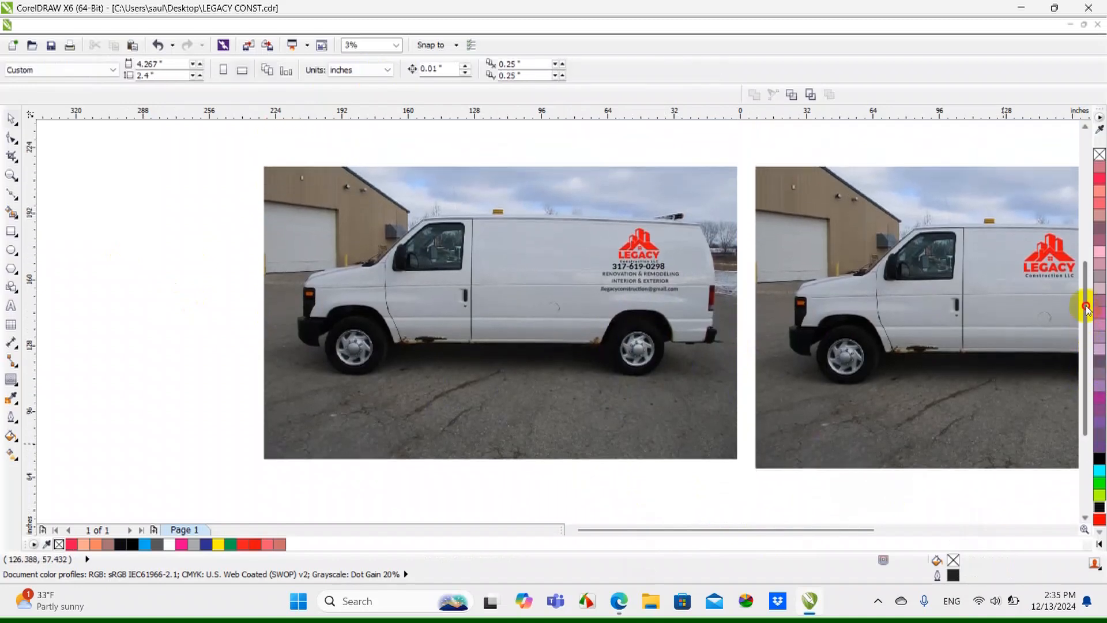
pyautogui.moveTo(758, 532); pyautogui.dragTo(841, 528)
pyautogui.scroll(2, 418, 285)
pyautogui.scroll(1, 409, 324)
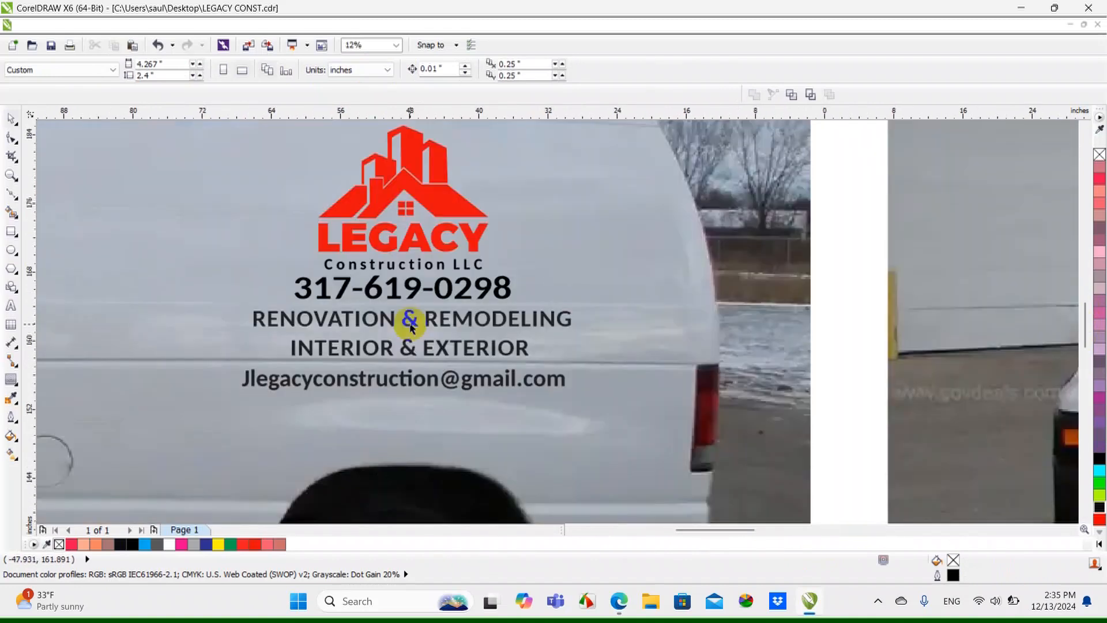
pyautogui.scroll(-2, 408, 323)
pyautogui.moveTo(1085, 283); pyautogui.dragTo(1085, 145)
pyautogui.scroll(1, 348, 315)
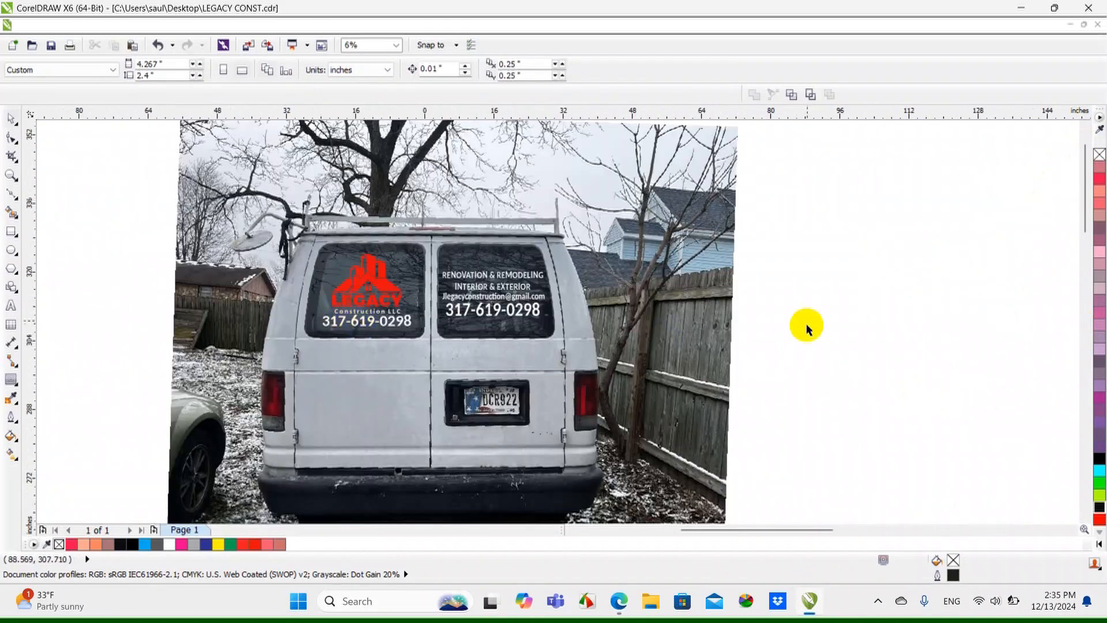
pyautogui.scroll(-1, 651, 248)
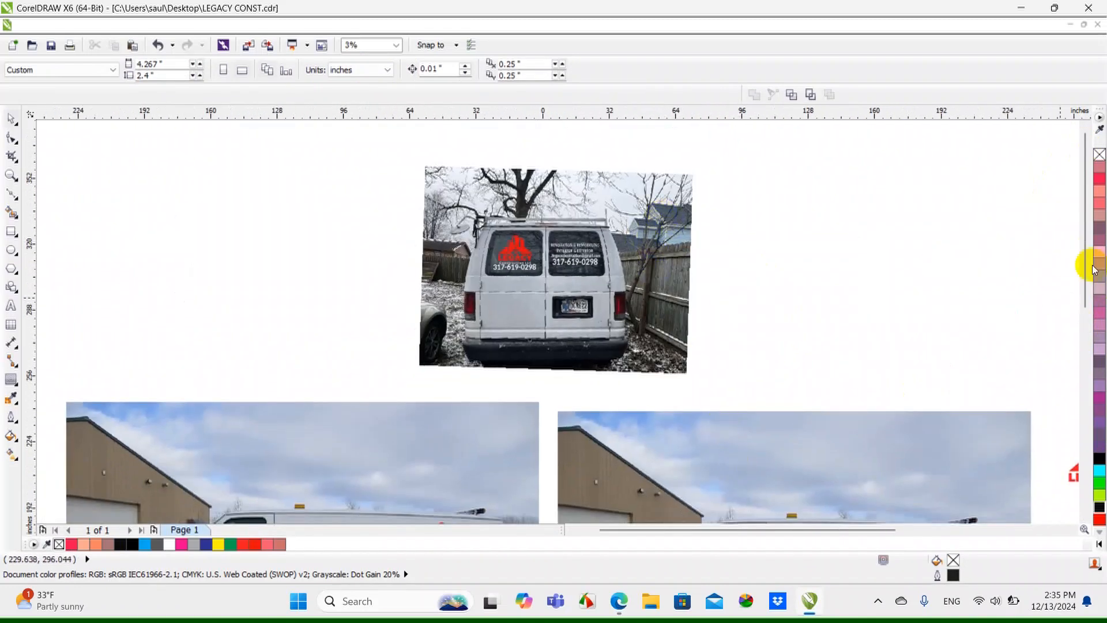
# Compare the two side-view van mockups, one with contact details under the logo and one with them beside it
pyautogui.moveTo(1090, 247); pyautogui.dragTo(1090, 307)
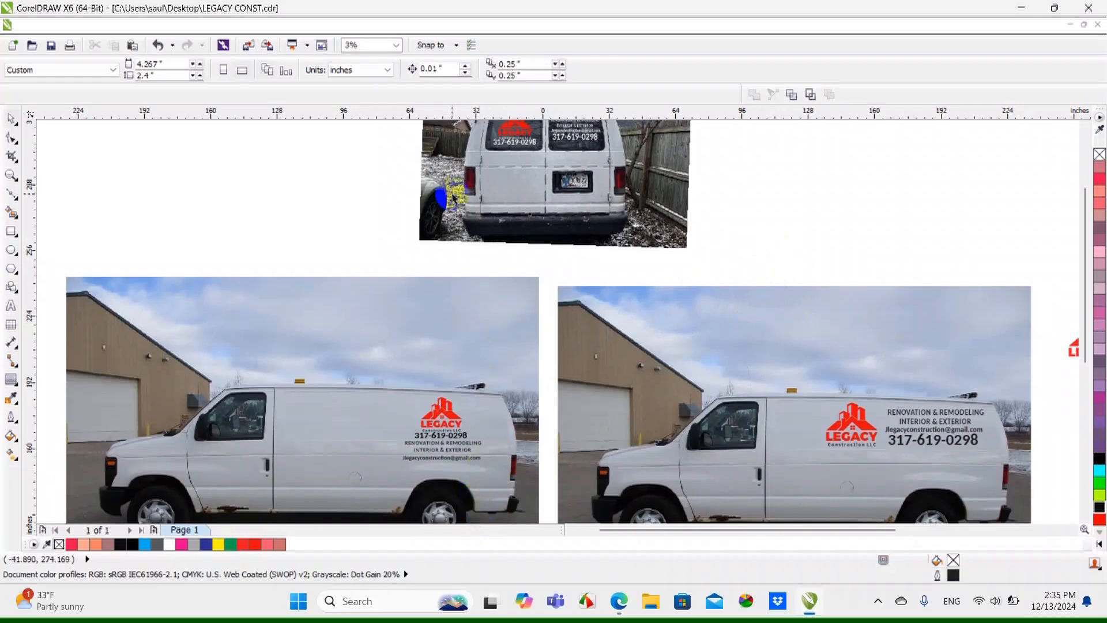
pyautogui.scroll(4, 494, 169)
pyautogui.scroll(-2, 500, 234)
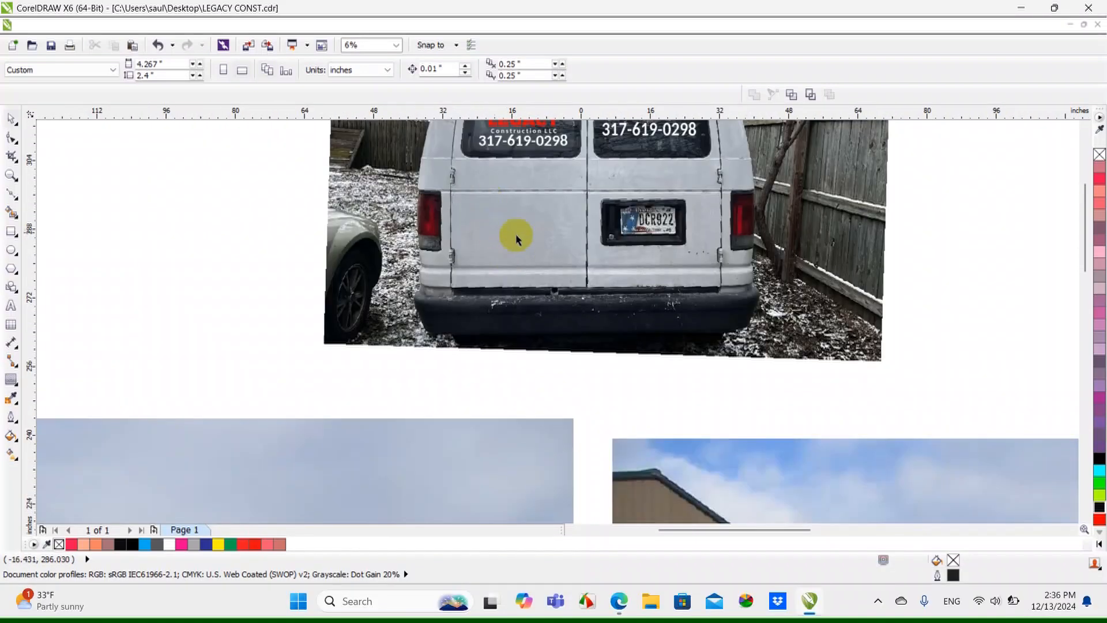
pyautogui.scroll(-2, 545, 211)
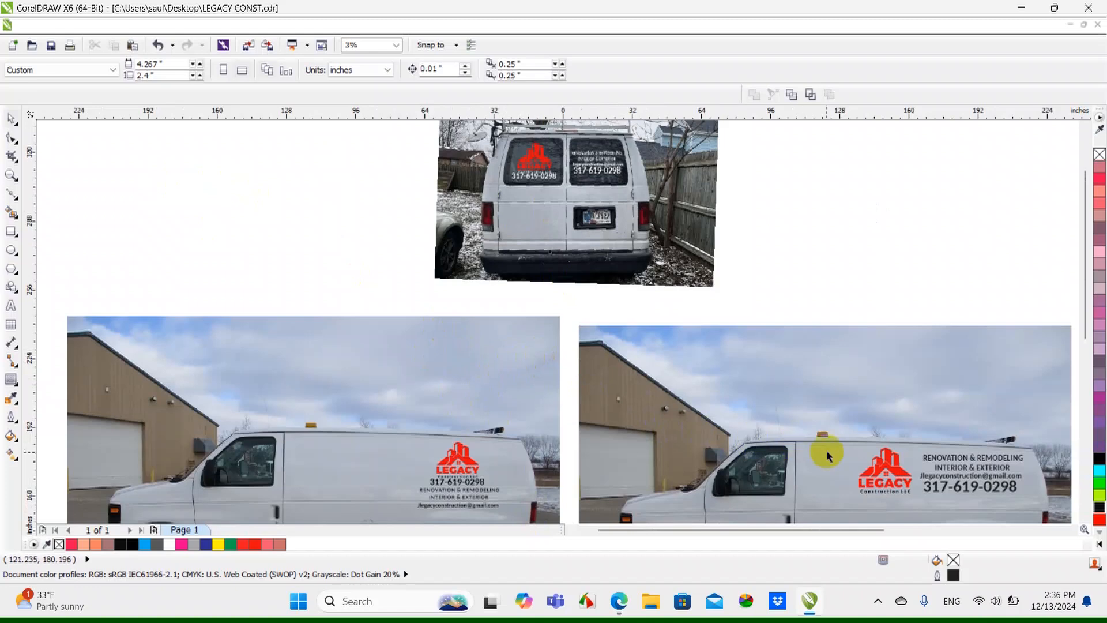
pyautogui.scroll(-1, 547, 303)
pyautogui.scroll(1, 473, 482)
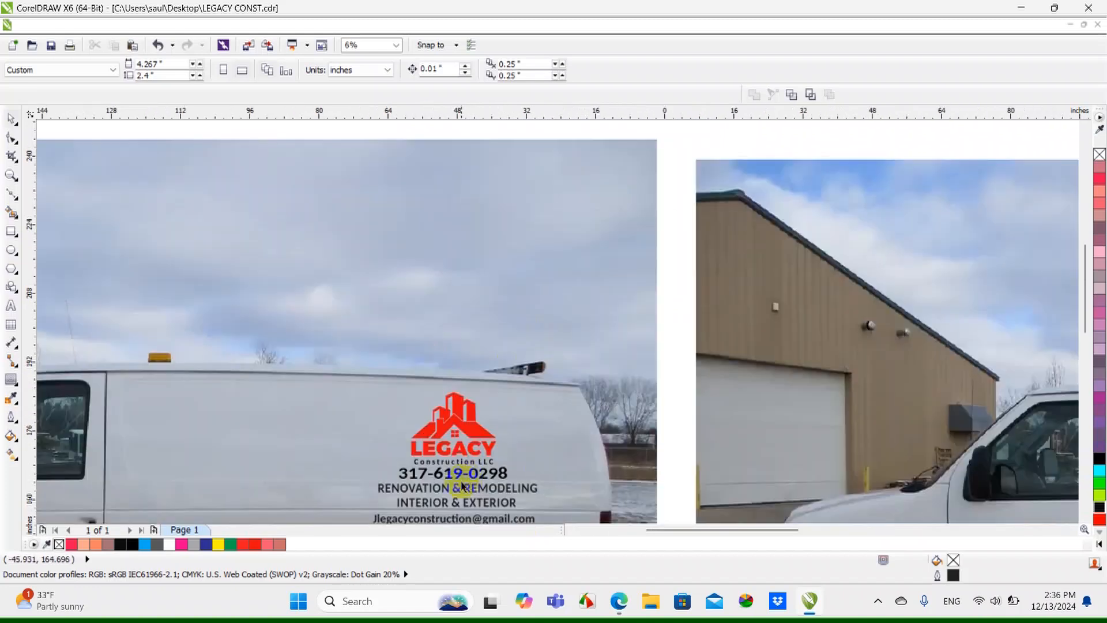
pyautogui.scroll(-1, 455, 479)
pyautogui.scroll(1, 454, 478)
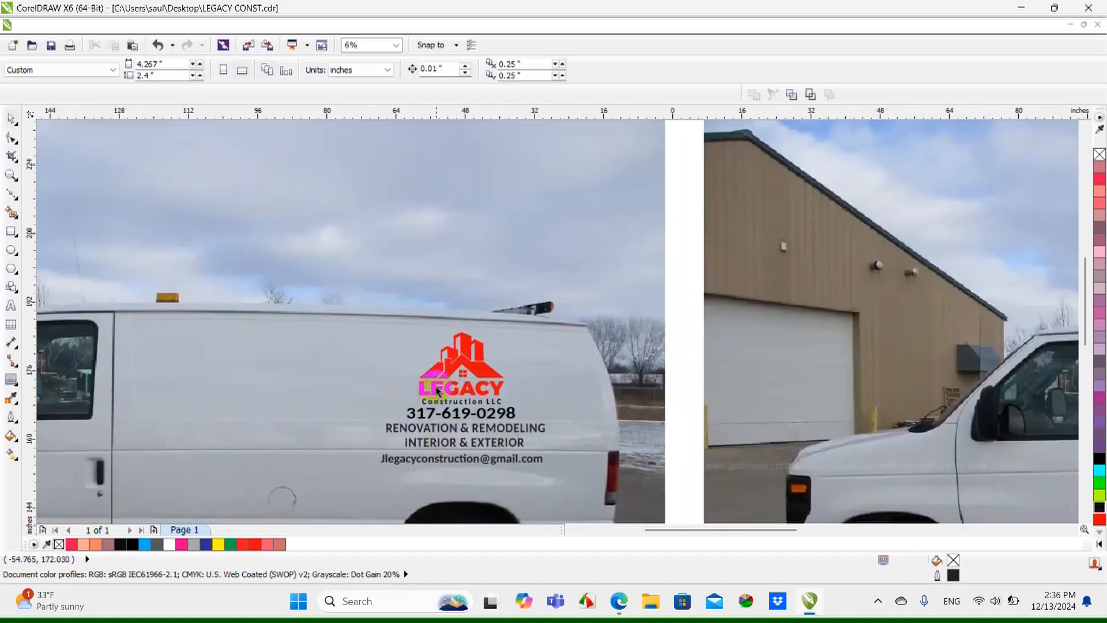
pyautogui.scroll(-1, 349, 388)
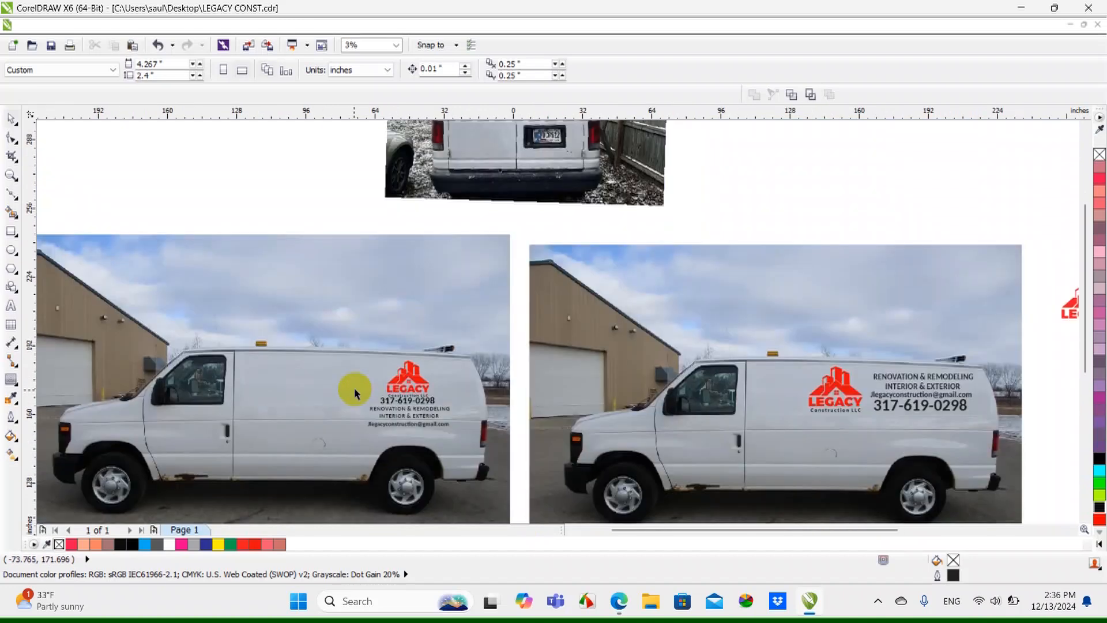
pyautogui.scroll(1, 971, 402)
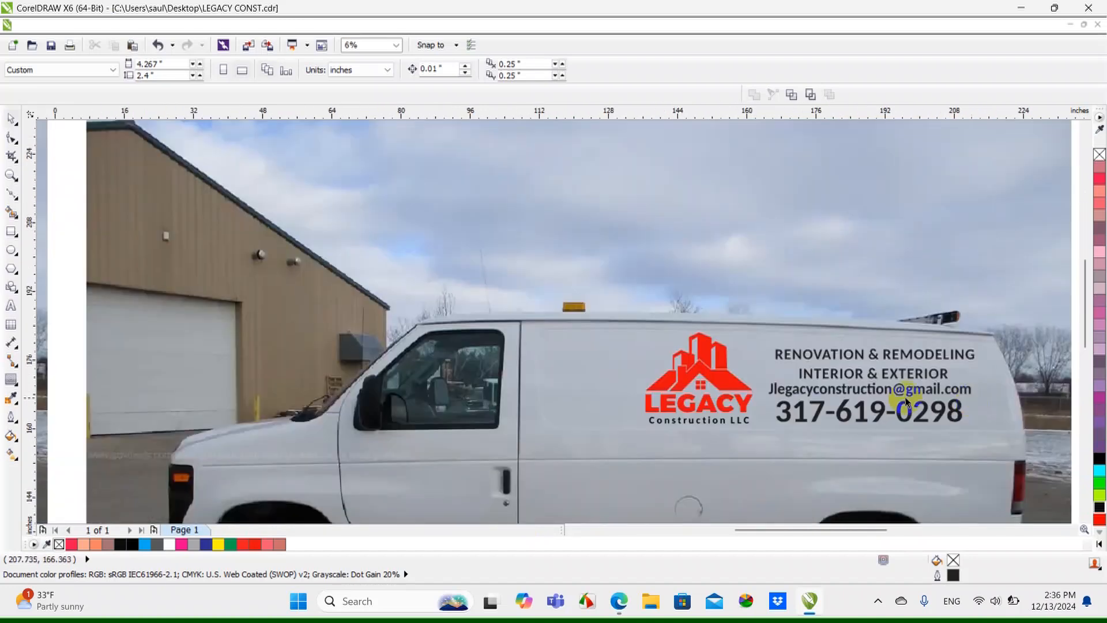
pyautogui.scroll(-1, 700, 346)
pyautogui.scroll(1, 824, 363)
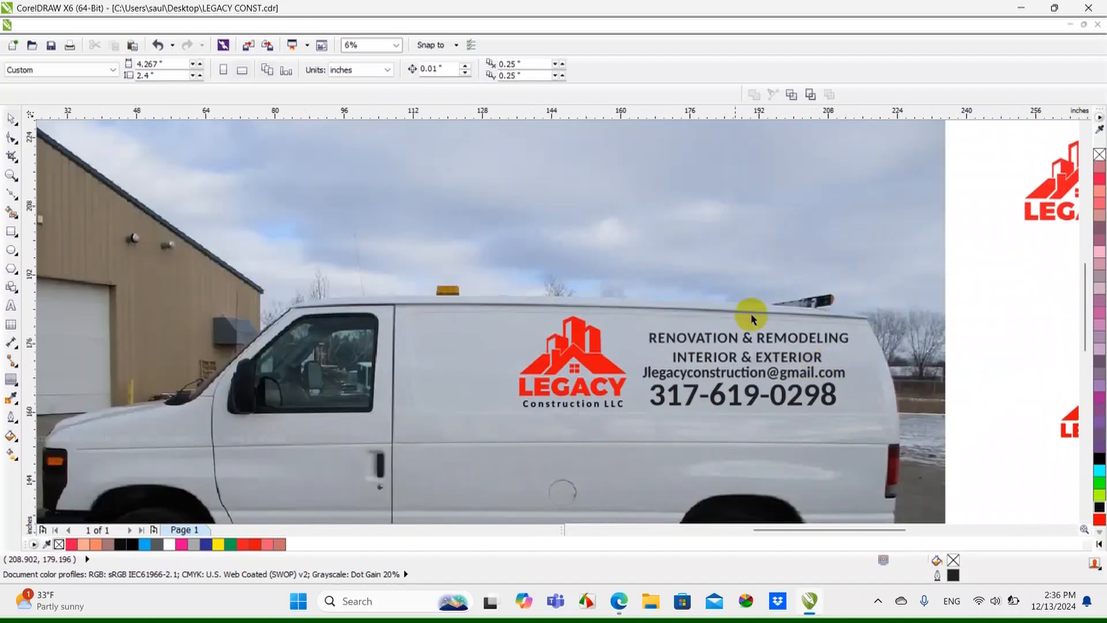
# Examine the rear-door van mockup alongside the two side-view van mockups
pyautogui.scroll(-1, 721, 447)
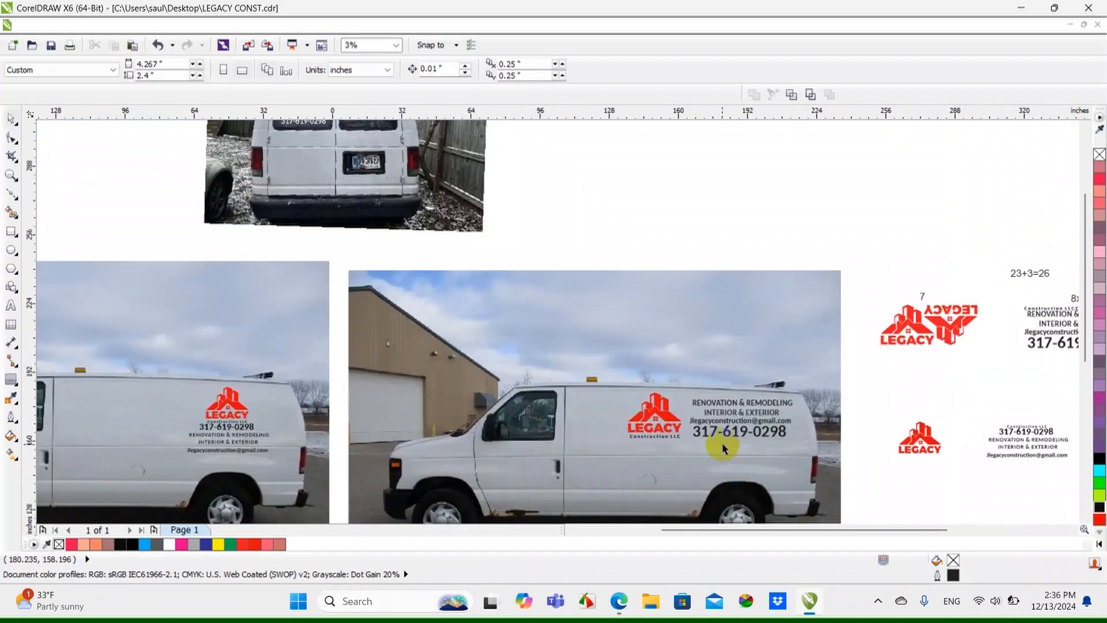
pyautogui.scroll(-1, 517, 218)
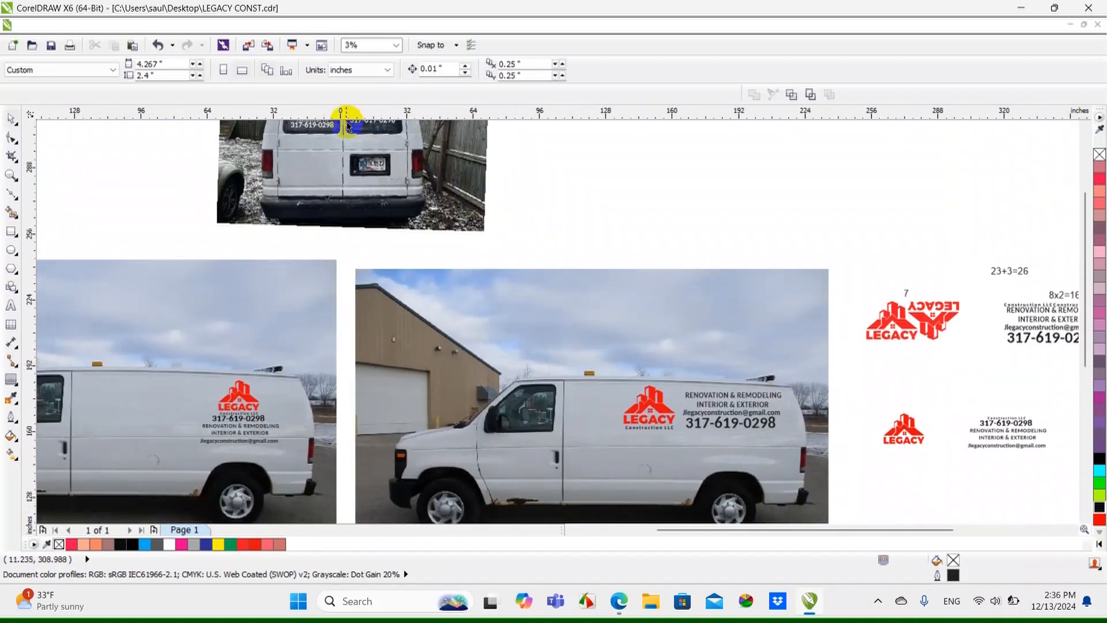
pyautogui.scroll(1, 348, 122)
pyautogui.scroll(-1, 487, 294)
# Examine the logo lettering on the yellow and orange hoodie mockups and return to the side-view van mockup
pyautogui.scroll(1, 409, 158)
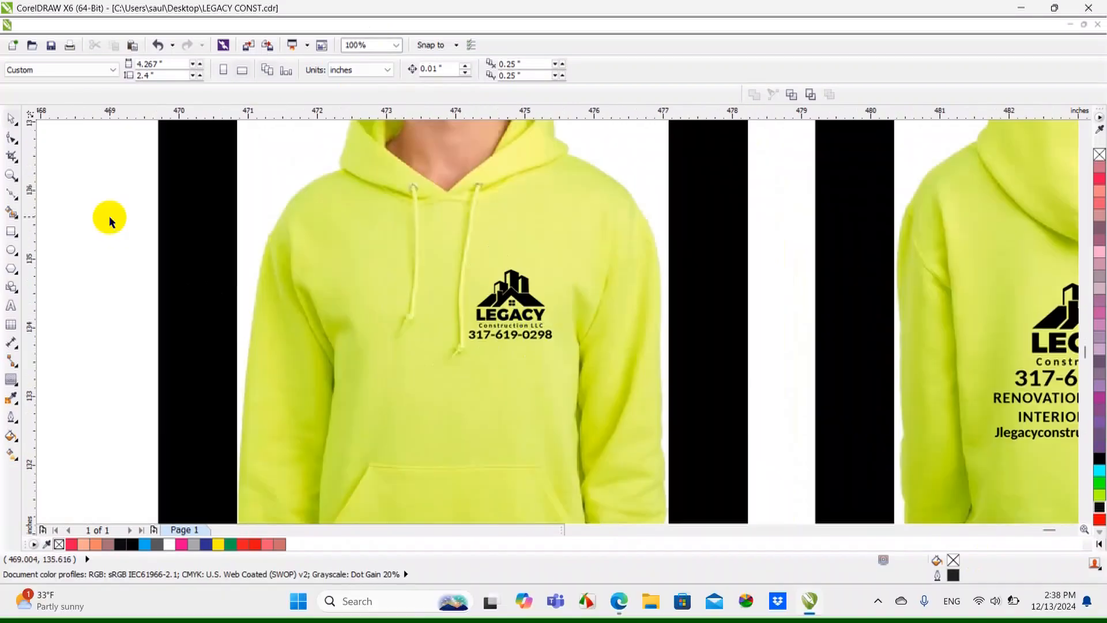
pyautogui.scroll(1, 518, 307)
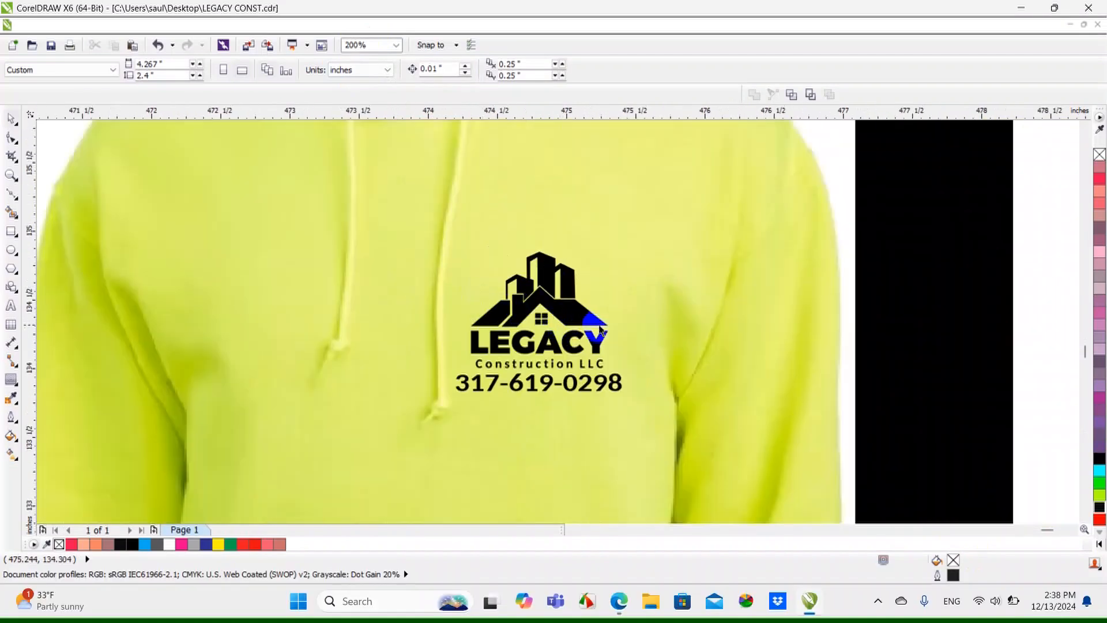
pyautogui.scroll(-3, 538, 351)
pyautogui.scroll(2, 567, 365)
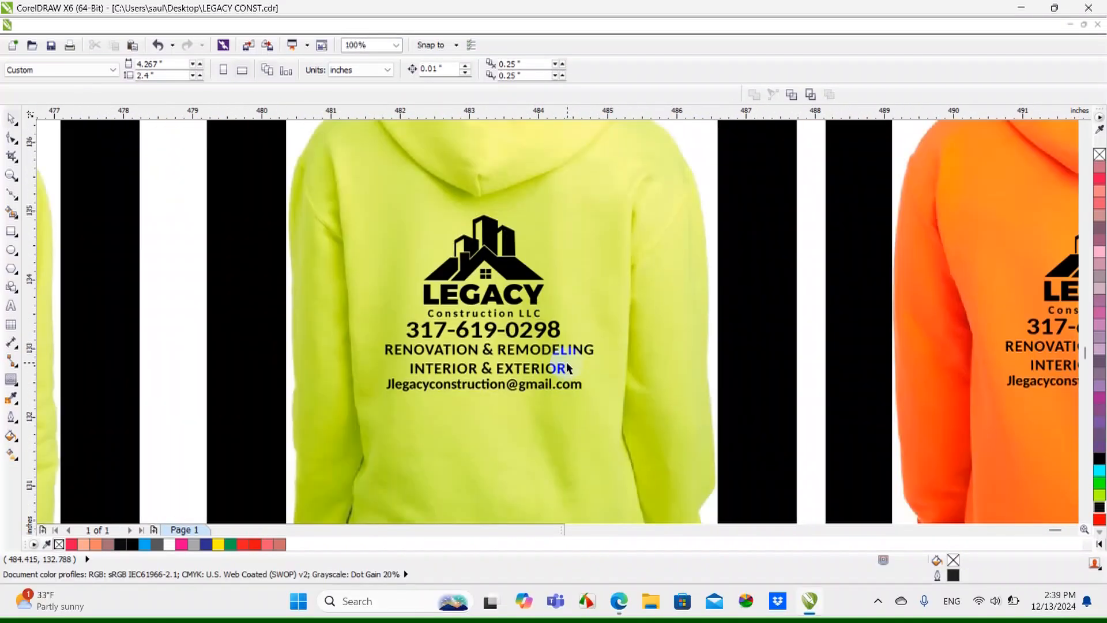
pyautogui.scroll(-1, 419, 372)
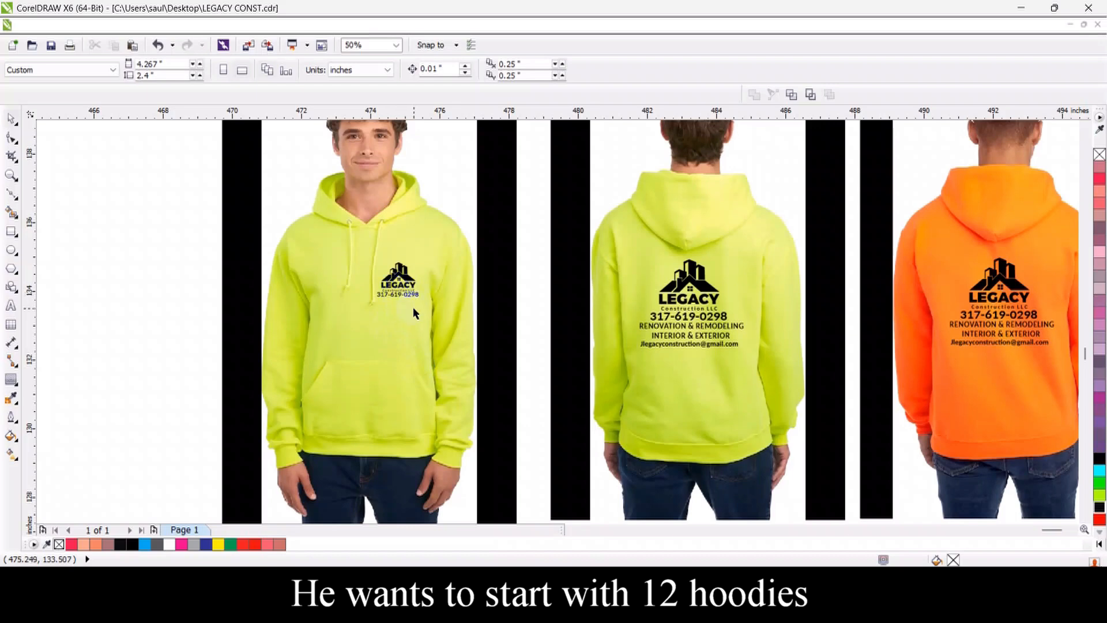
pyautogui.scroll(-1, 701, 369)
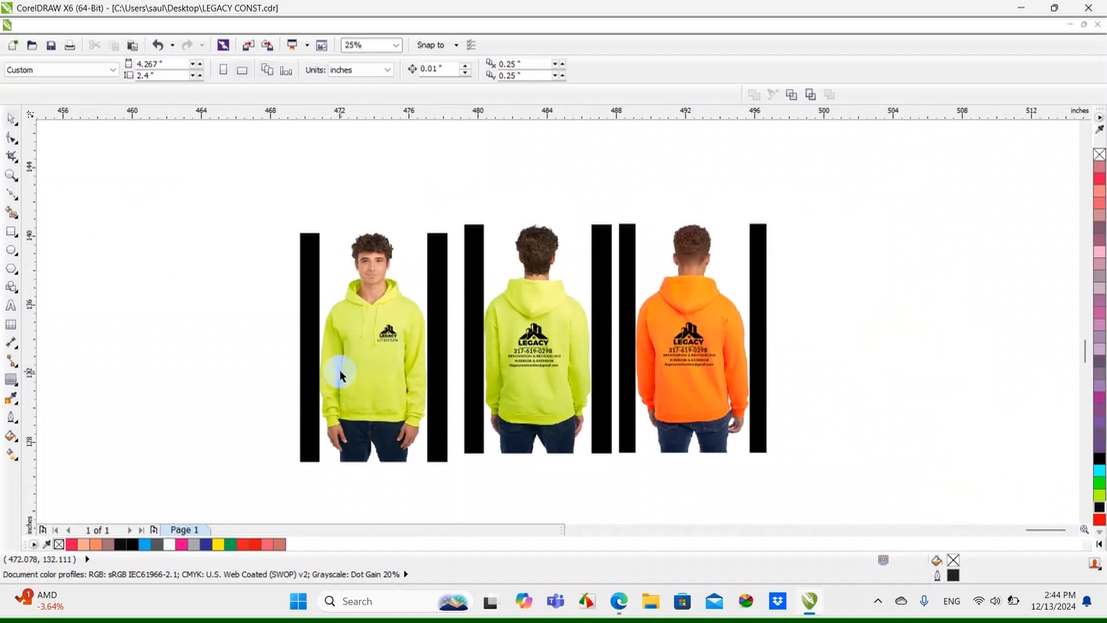
pyautogui.scroll(1, 391, 361)
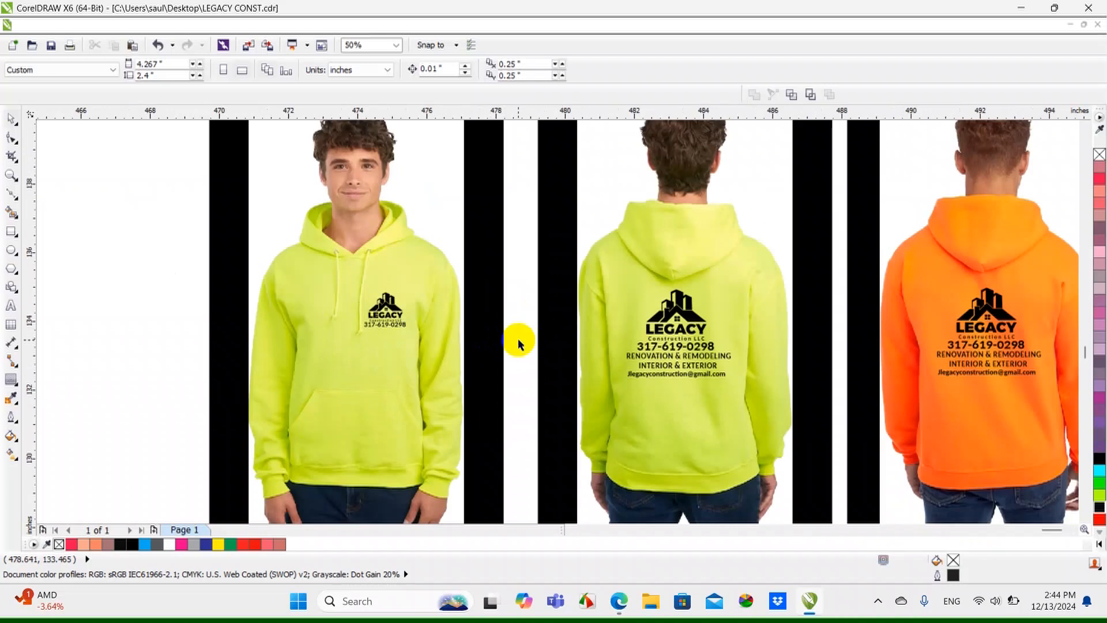
pyautogui.scroll(-3, 892, 391)
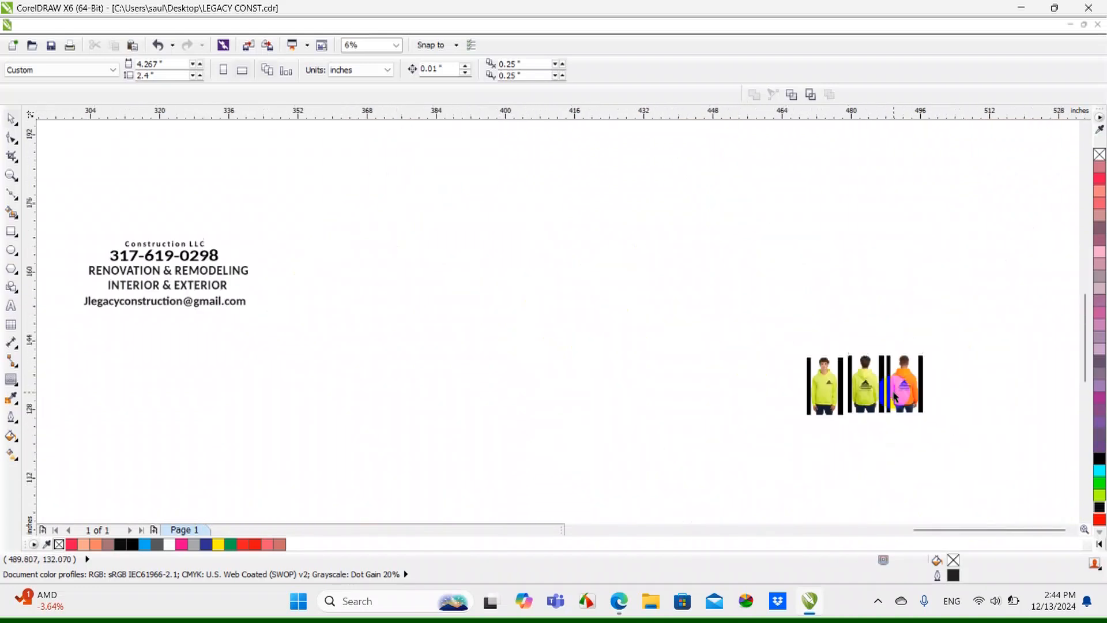
pyautogui.moveTo(944, 528); pyautogui.dragTo(787, 533)
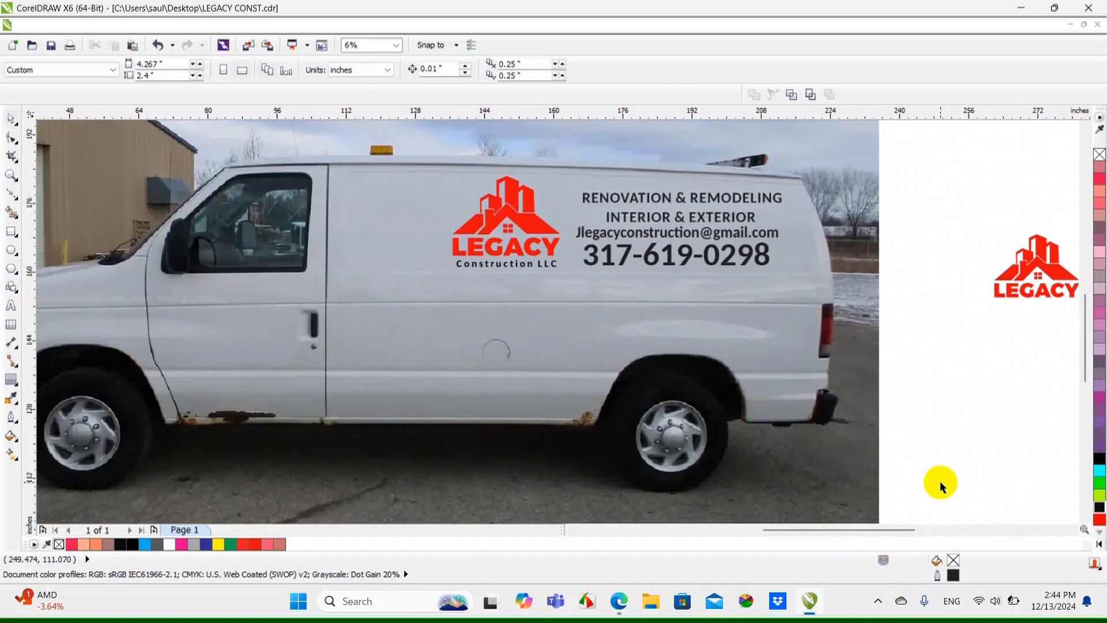
pyautogui.scroll(1, 972, 252)
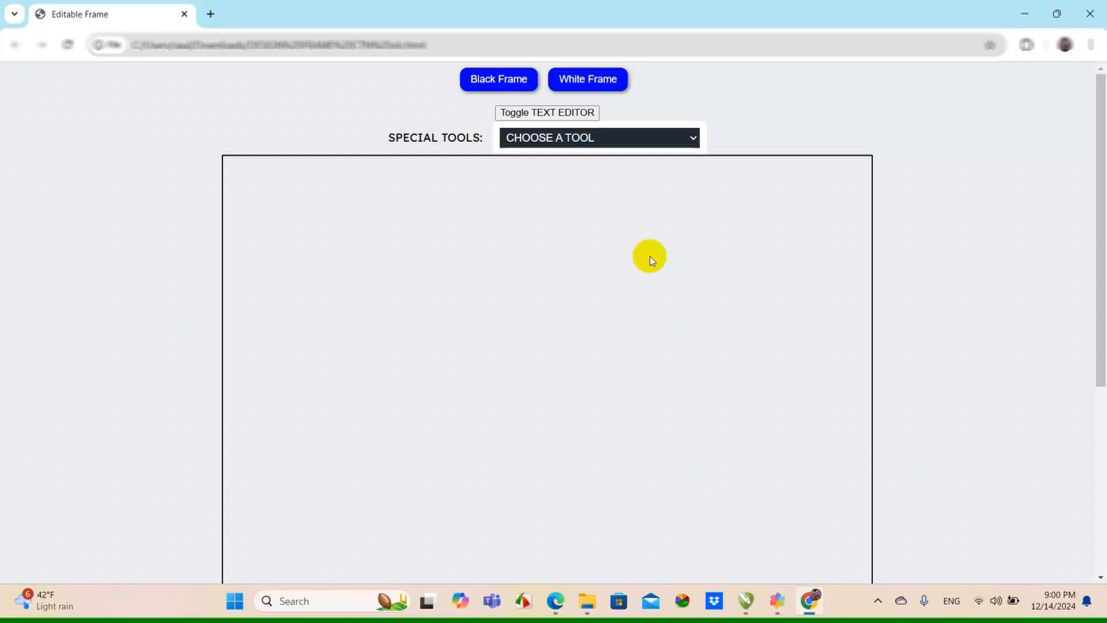
# Open the decal calculator from the special tools, enter 3 in its first field and set the square footage used to 23
pyautogui.click(633, 136)
pyautogui.click(604, 438)
pyautogui.moveTo(427, 177); pyautogui.dragTo(395, 175)
pyautogui.write('3')
pyautogui.moveTo(426, 235); pyautogui.dragTo(374, 245)
pyautogui.write('23')
# Set the labor fee to $120 per hour, the labor time to 4 hours and the complexity fee to 5%
pyautogui.moveTo(452, 288); pyautogui.dragTo(404, 288)
pyautogui.write('120')
pyautogui.moveTo(456, 349); pyautogui.dragTo(402, 353)
pyautogui.write('4')
pyautogui.moveTo(445, 401); pyautogui.dragTo(403, 413)
pyautogui.write('5')
# Calculate the decal project price, then view the Find Out Your Price page and close it
pyautogui.scroll(-2, 437, 409)
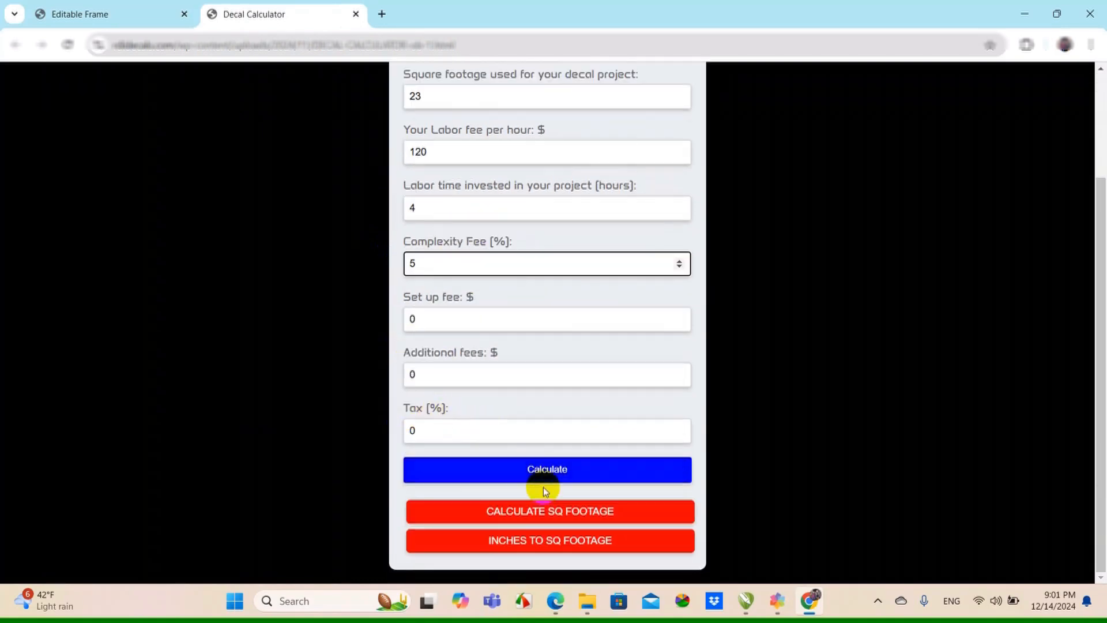
pyautogui.click(568, 470)
pyautogui.scroll(-3, 655, 439)
pyautogui.click(662, 512)
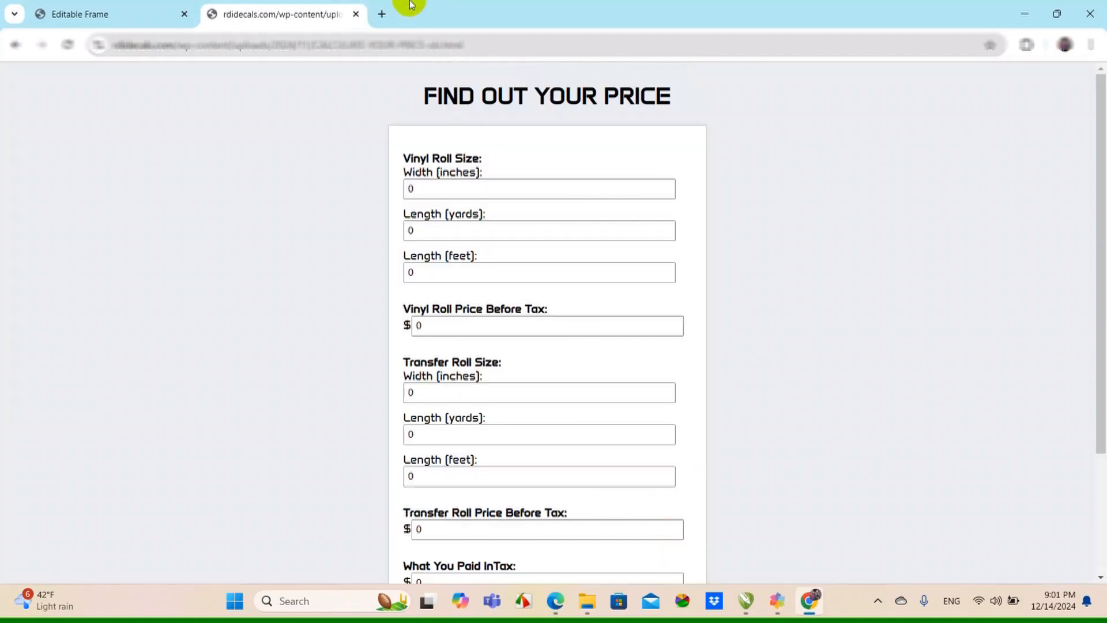
pyautogui.click(356, 14)
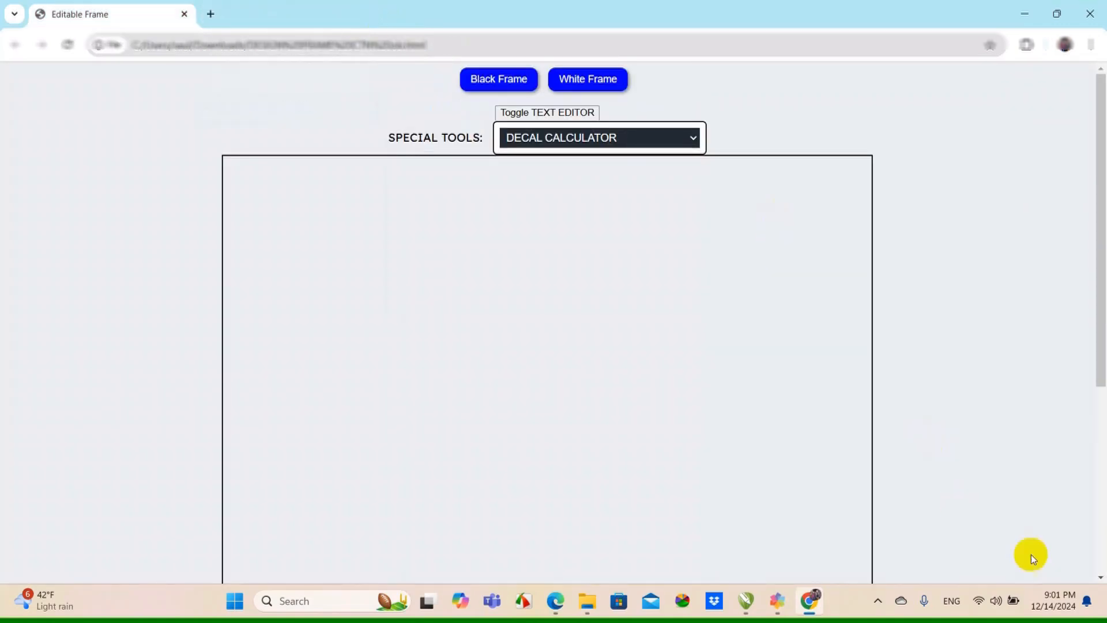
# Load banner.png as the image above the MENU heading in the Restaurant Menu Customizer and check how it looks on the page
pyautogui.click(692, 137)
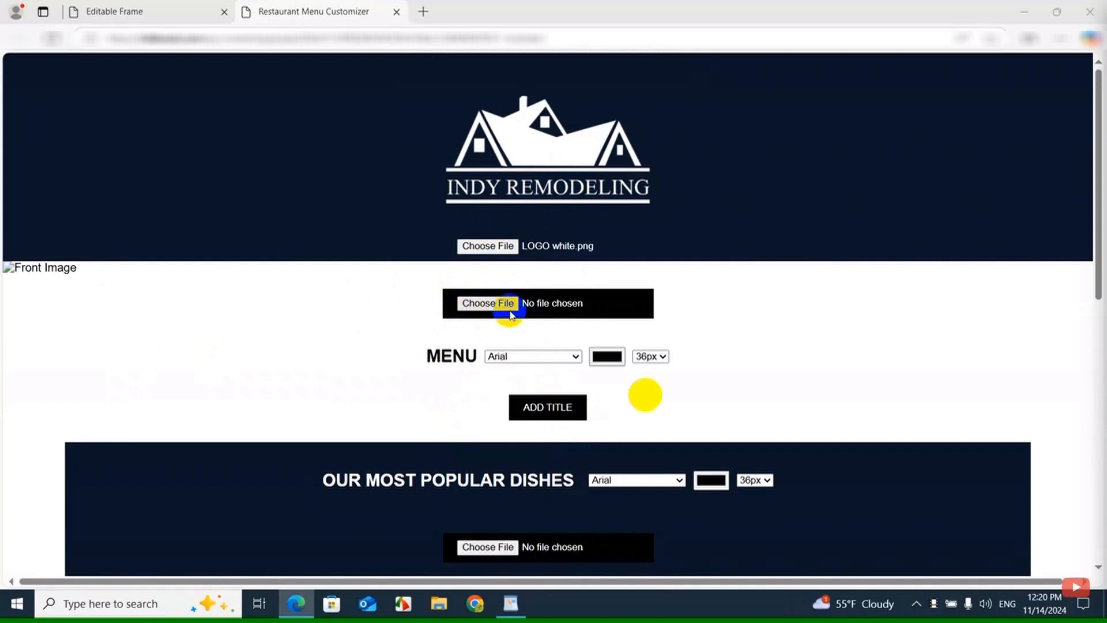
pyautogui.click(507, 305)
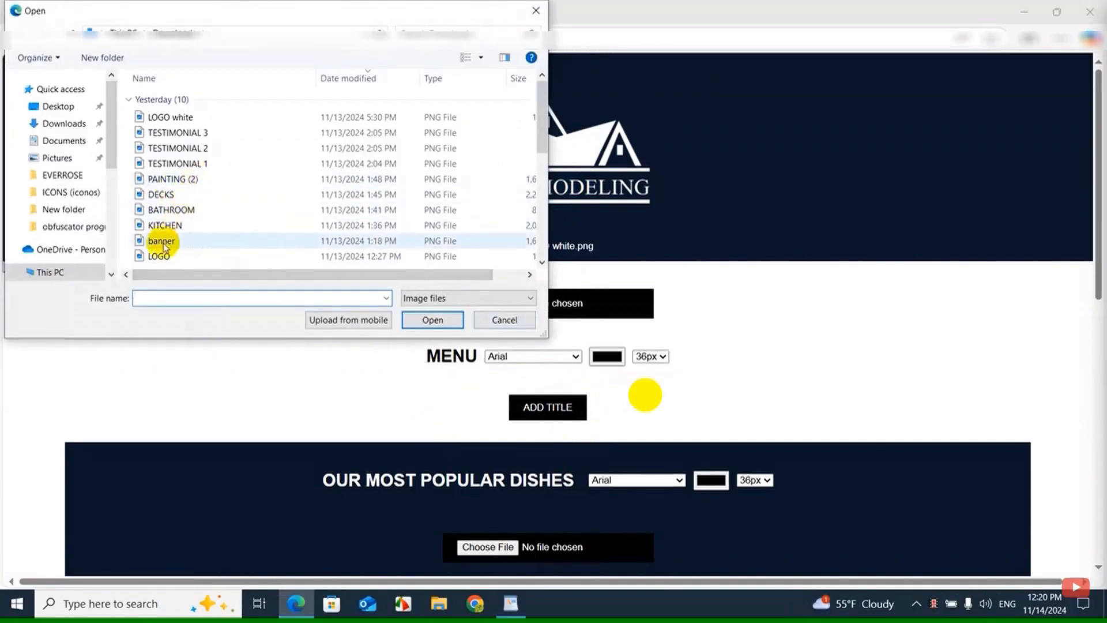
pyautogui.doubleClick(180, 241)
pyautogui.scroll(-15, 473, 307)
pyautogui.scroll(15, 455, 338)
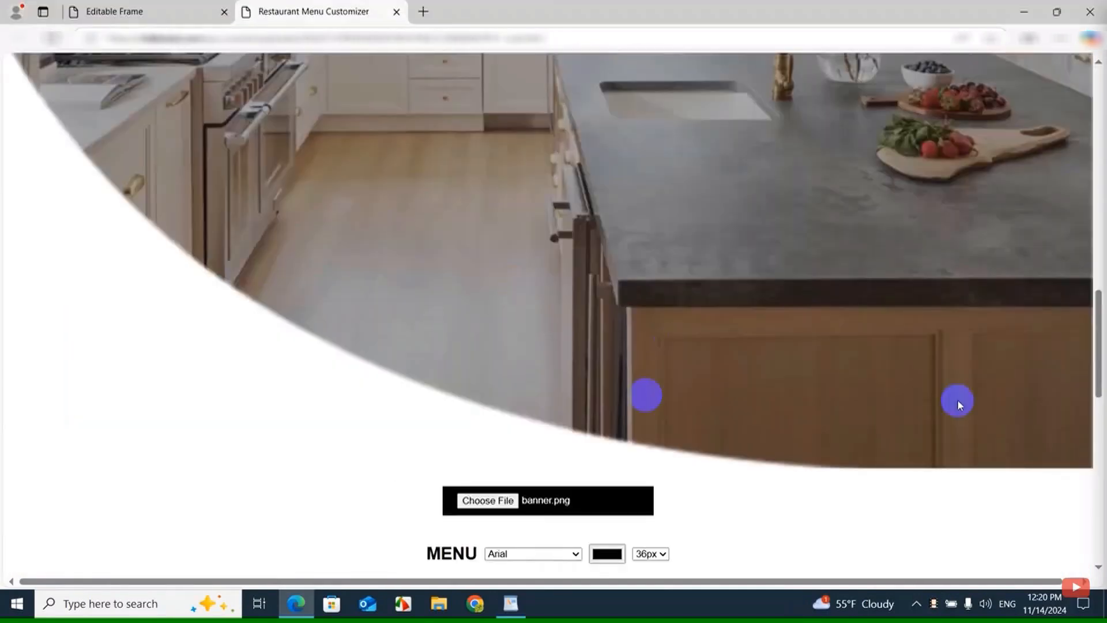
pyautogui.scroll(-15, 455, 340)
pyautogui.scroll(6, 452, 343)
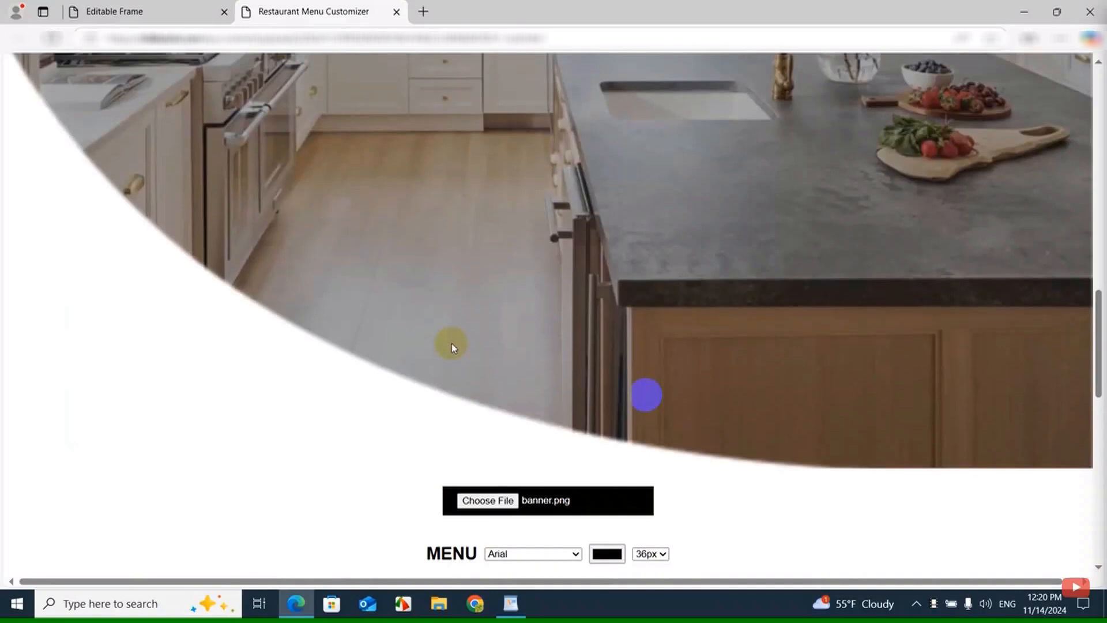
pyautogui.scroll(-6, 451, 344)
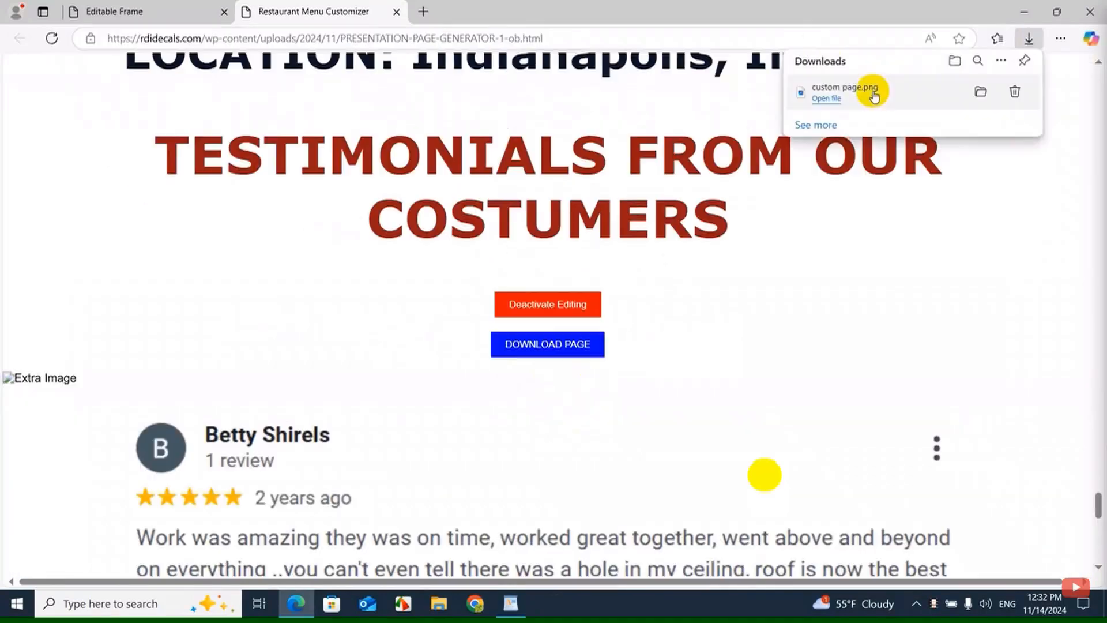
# Enlarge custom page.png in the image viewer and examine its logo header and kitchen banner
pyautogui.click(874, 96)
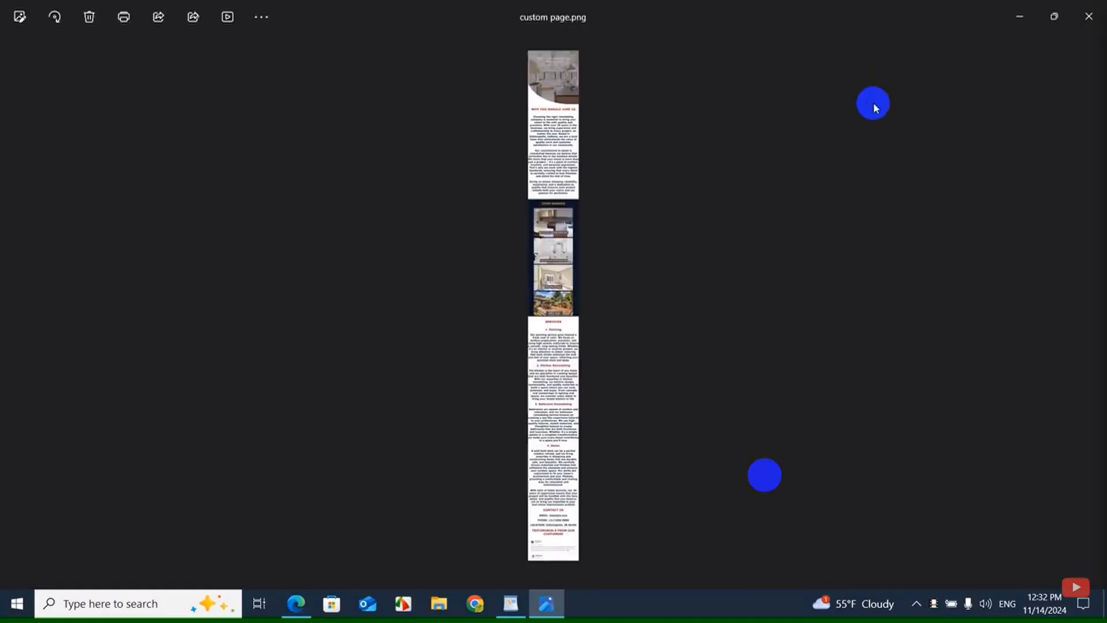
pyautogui.scroll(5, 554, 438)
pyautogui.moveTo(554, 144); pyautogui.dragTo(605, 420)
pyautogui.moveTo(536, 116); pyautogui.dragTo(596, 490)
pyautogui.moveTo(539, 160); pyautogui.dragTo(606, 508)
pyautogui.moveTo(615, 171); pyautogui.dragTo(617, 336)
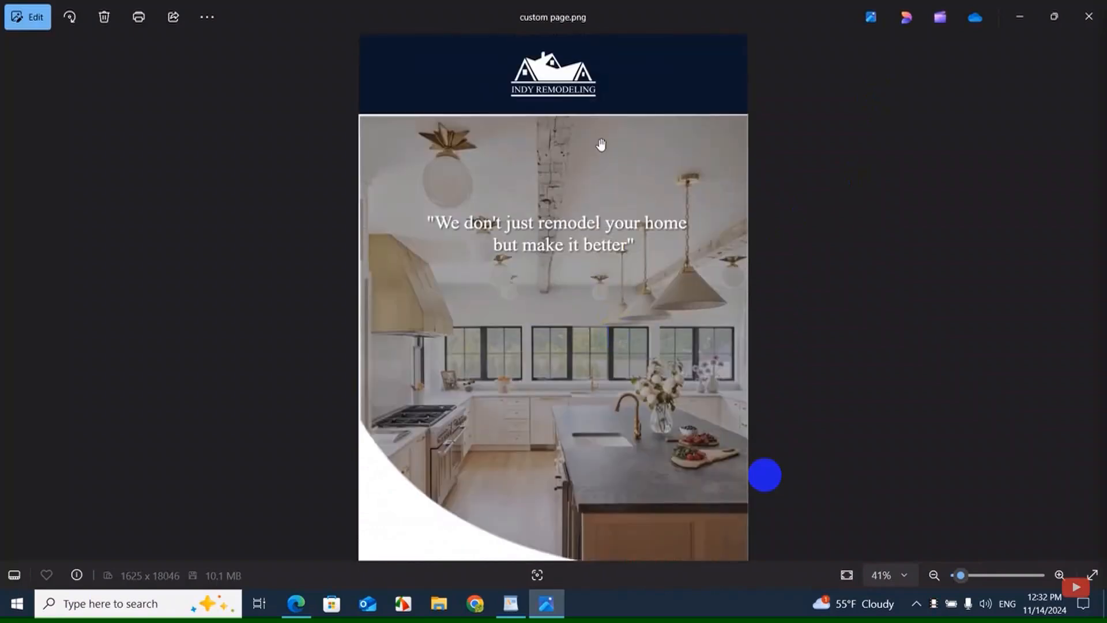